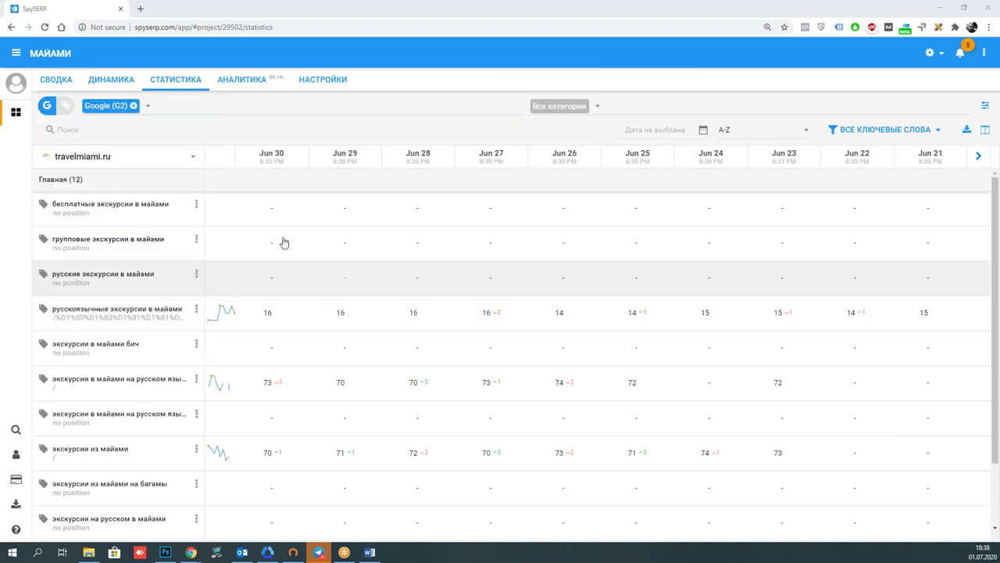
Review the daily Google positions of the travelmiami.ru keywords in the statistics table.
{"action": "left_click", "coordinate": [427, 49]}
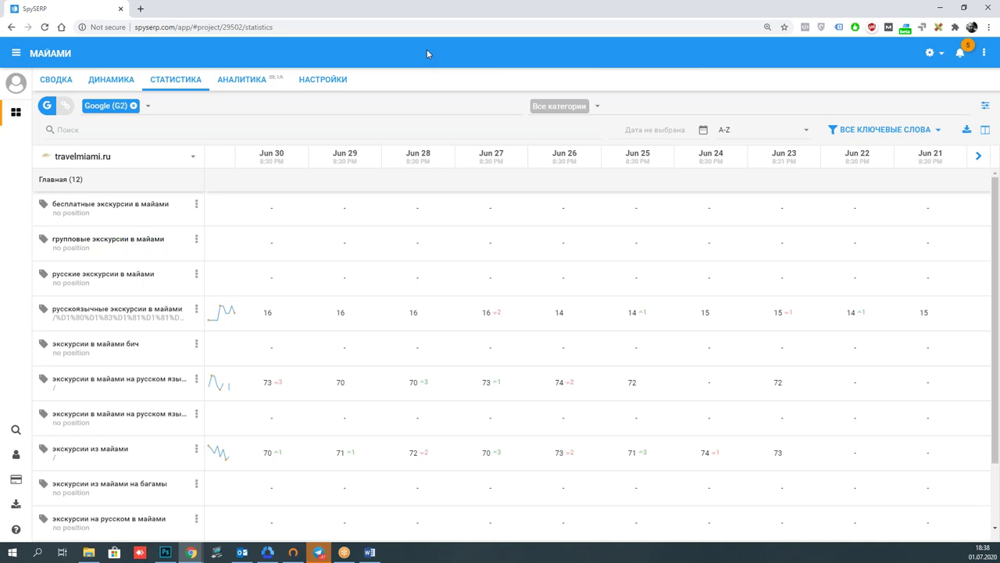
{"action": "scroll", "coordinate": [382, 250], "scroll_direction": "down", "scroll_amount": 1}
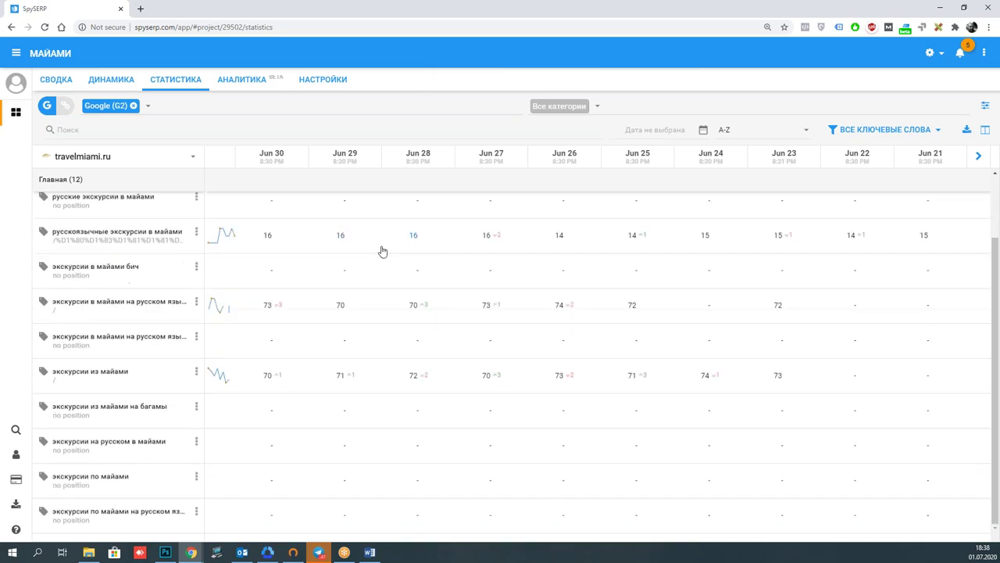
{"action": "scroll", "coordinate": [347, 323], "scroll_direction": "up", "scroll_amount": 1}
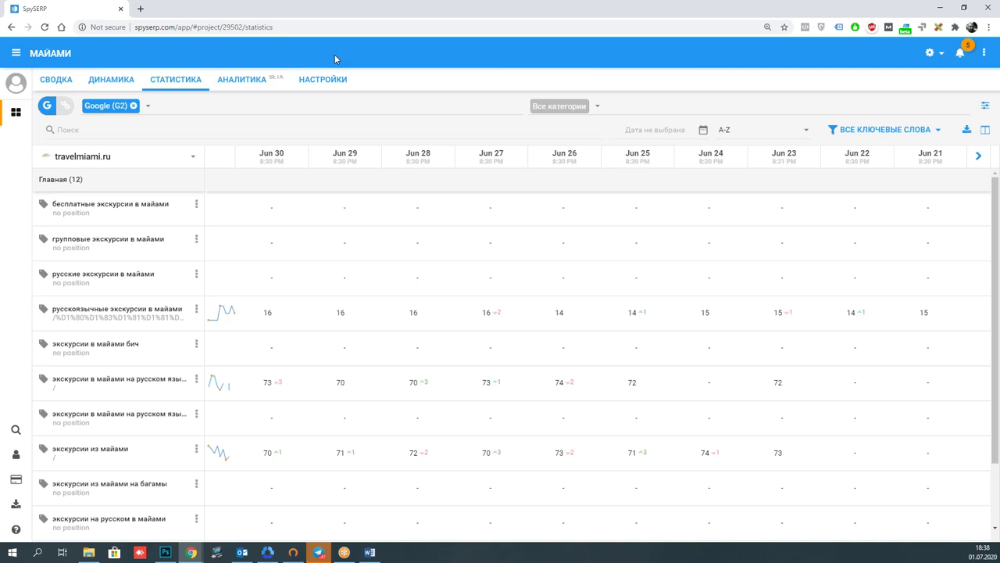
{"action": "scroll", "coordinate": [418, 332], "scroll_direction": "down", "scroll_amount": 1}
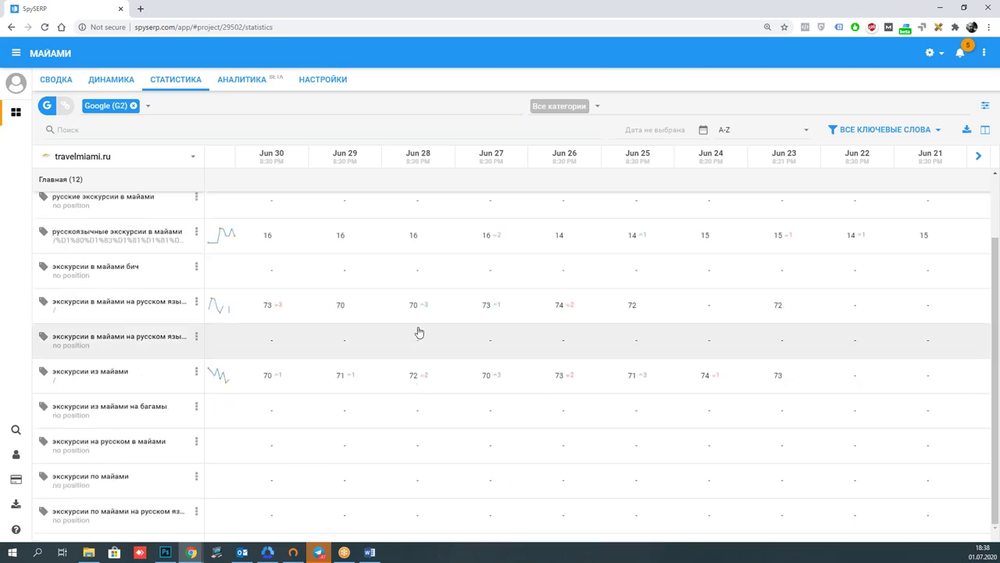
Open the project's search engine settings and start adding a new search engine with Google selected.
{"action": "left_click", "coordinate": [328, 82]}
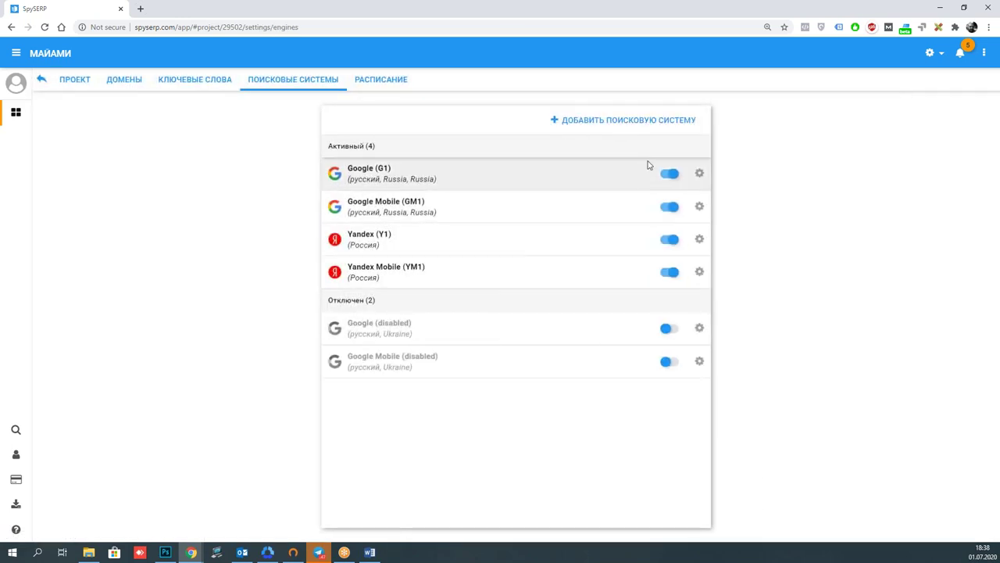
{"action": "left_click", "coordinate": [599, 121]}
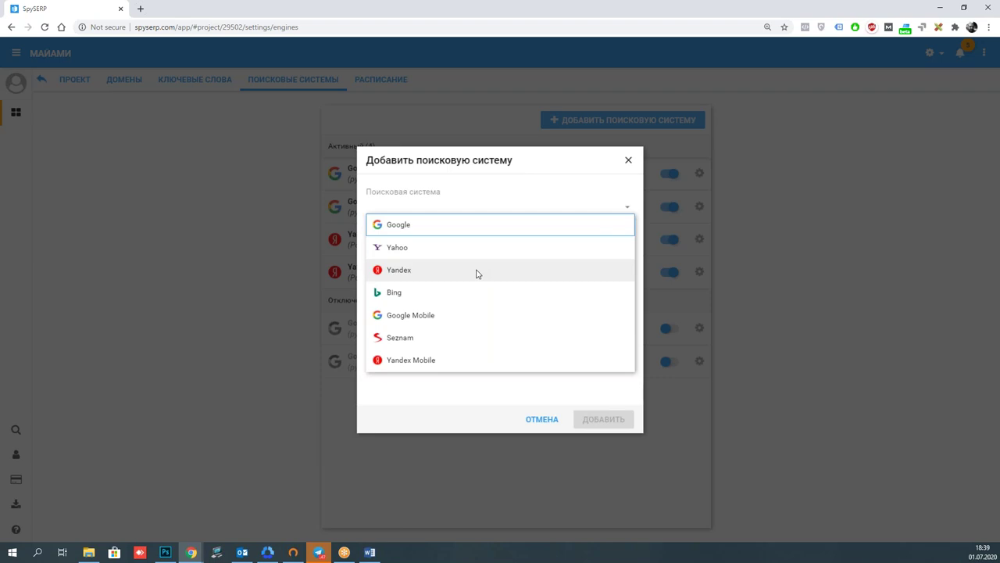
{"action": "left_click", "coordinate": [474, 225]}
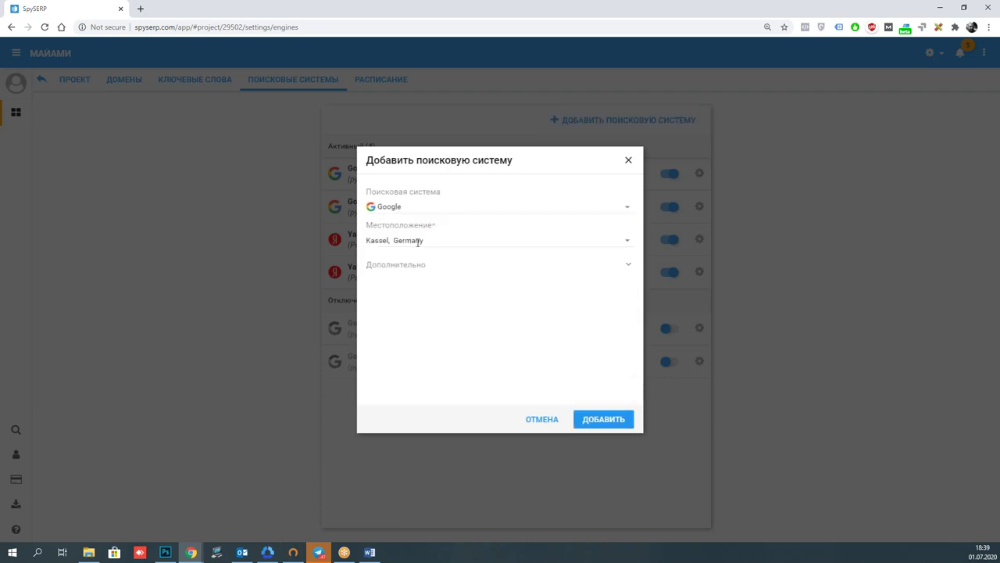
Browse the suggested locations for the new Google engine and search them for "saint".
{"action": "left_click", "coordinate": [453, 241]}
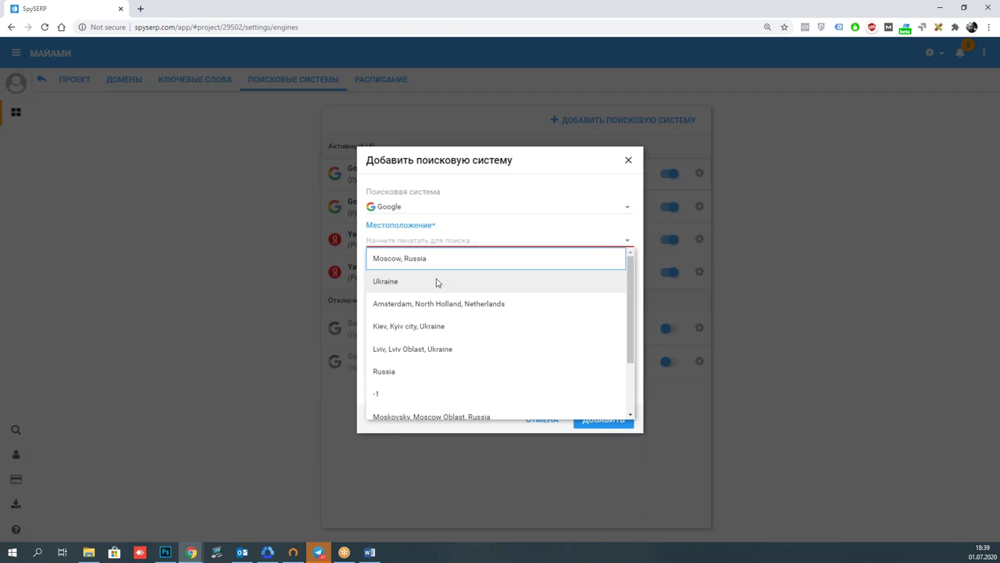
{"action": "scroll", "coordinate": [437, 285], "scroll_direction": "down", "scroll_amount": 1}
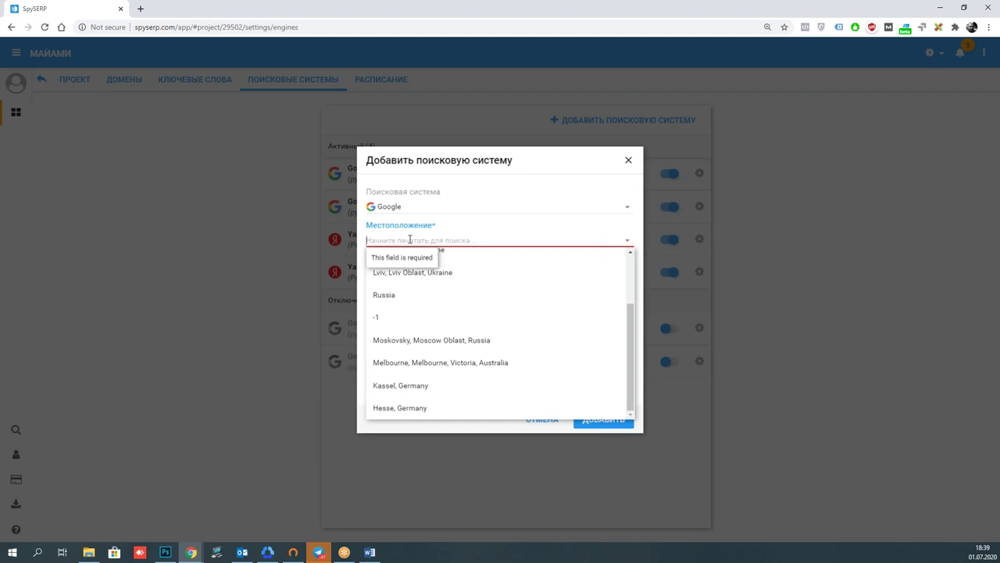
{"action": "type", "text": "ыфш"}
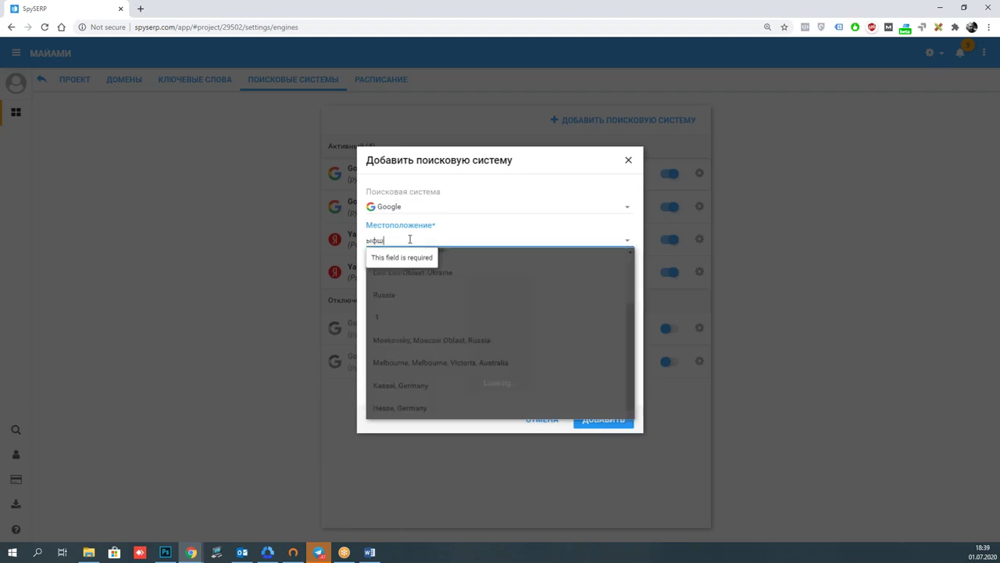
{"action": "key", "text": "BackSpace"}
{"action": "key", "text": "BackSpace"}
{"action": "type", "text": "sain"}
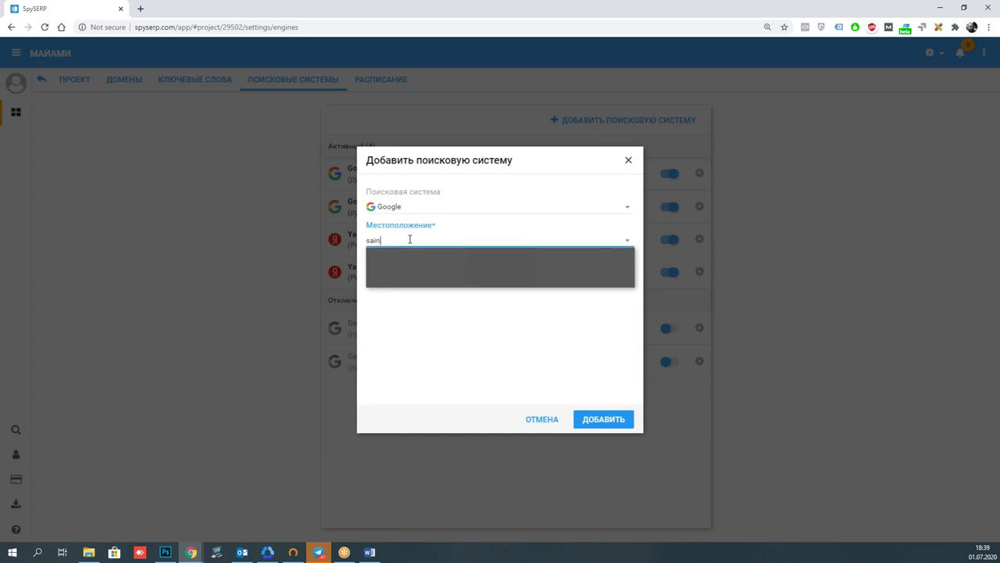
{"action": "type", "text": "t"}
{"action": "key", "text": "BackSpace"}
{"action": "key", "text": "BackSpace"}
{"action": "key", "text": "BackSpace"}
{"action": "key", "text": "BackSpace"}
{"action": "key", "text": "BackSpace"}
Search the locations for "санк" and "моск", and close the list without choosing one.
{"action": "type", "text": "санк"}
{"action": "key", "text": "BackSpace"}
{"action": "key", "text": "BackSpace"}
{"action": "key", "text": "BackSpace"}
{"action": "key", "text": "BackSpace"}
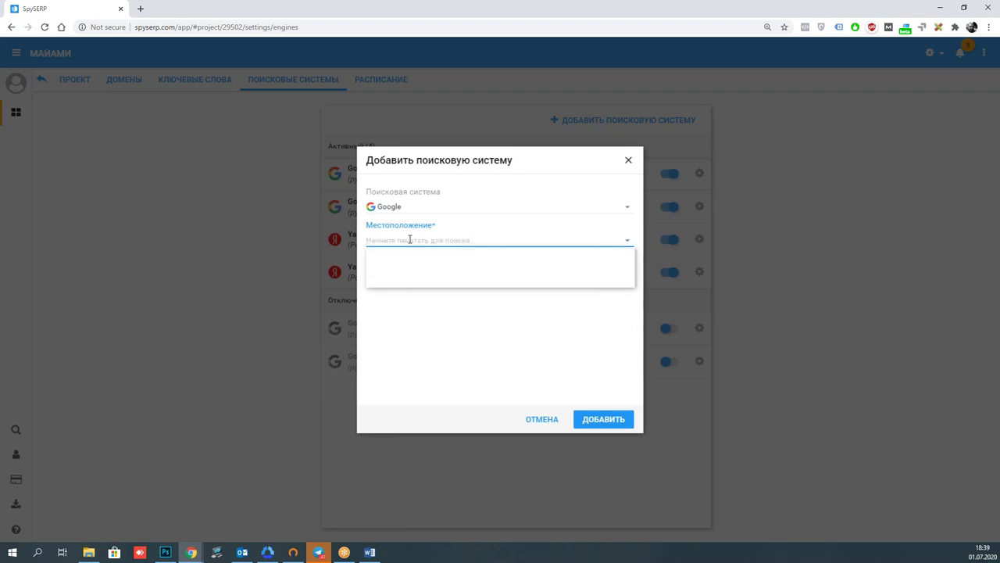
{"action": "type", "text": "мо"}
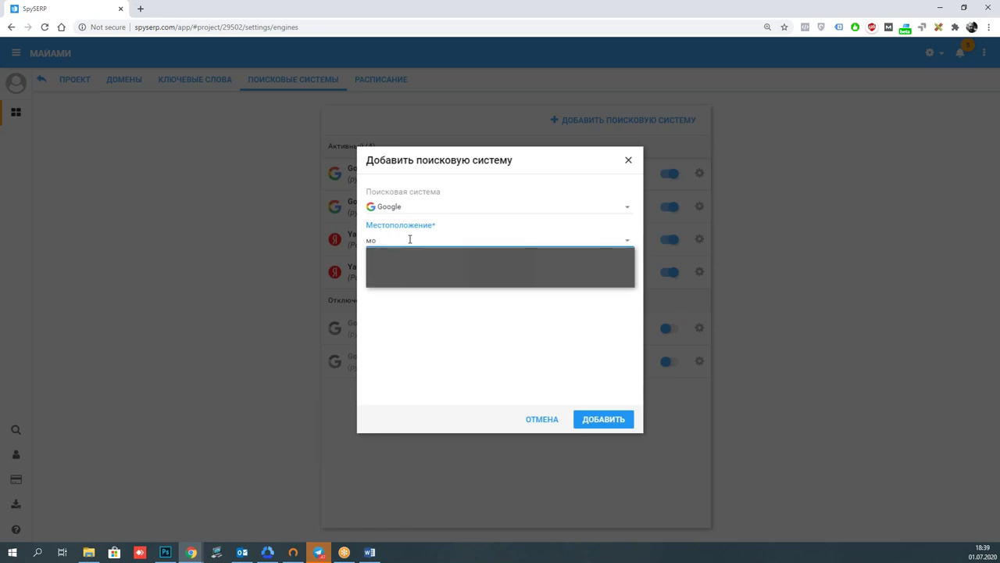
{"action": "type", "text": "ск"}
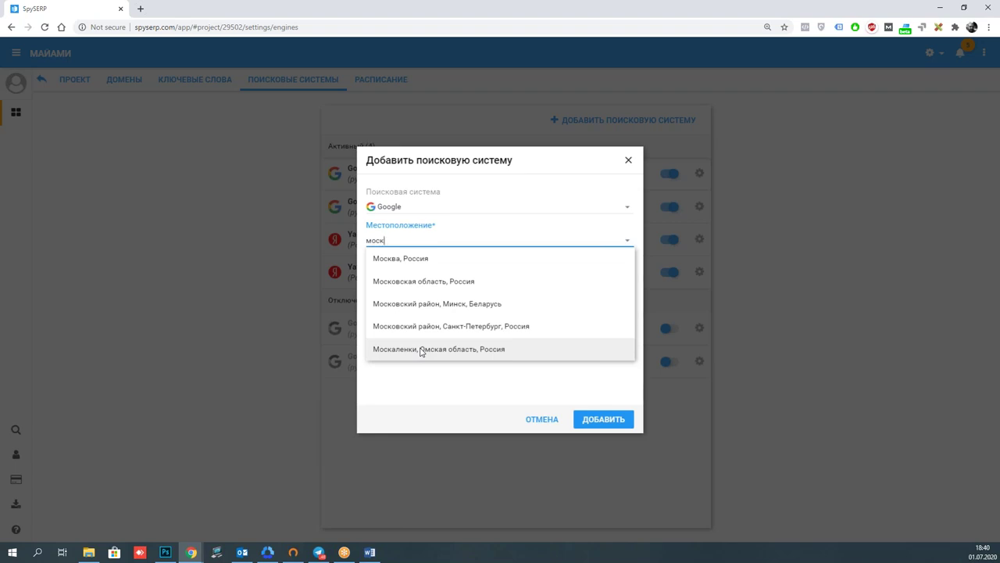
{"action": "left_click", "coordinate": [423, 388]}
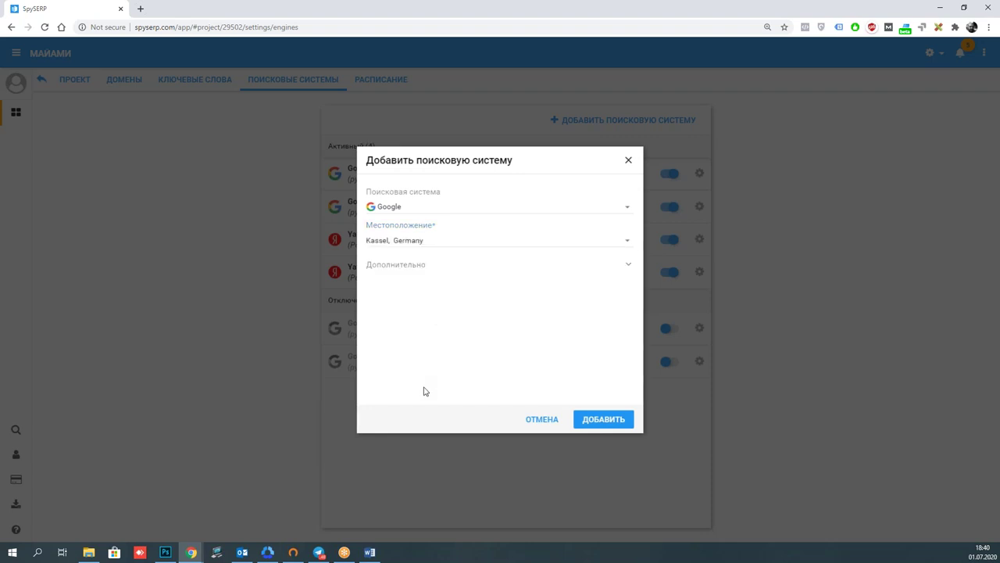
Expand the additional engine settings and set the location to Moscow, Russia.
{"action": "left_click", "coordinate": [628, 265]}
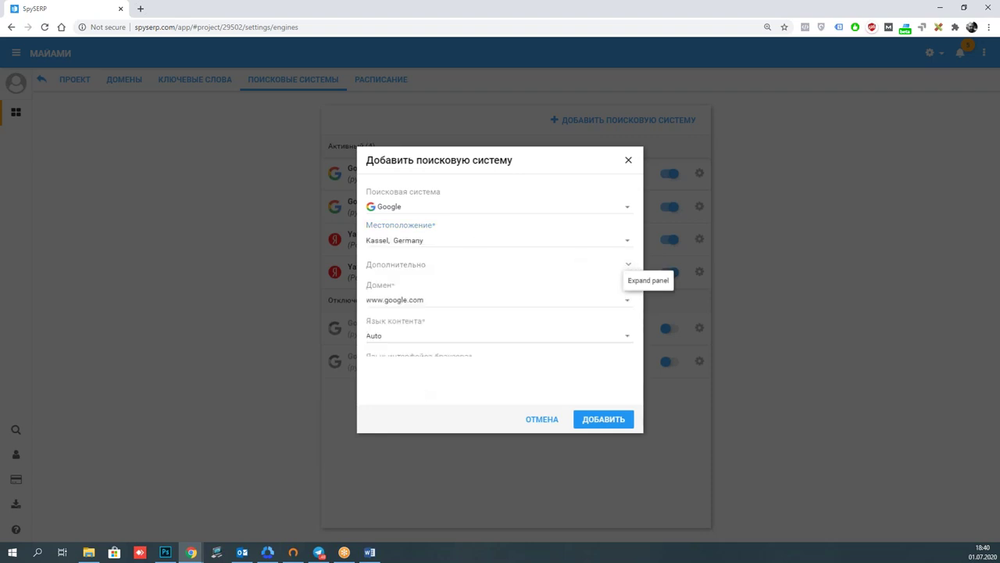
{"action": "left_click", "coordinate": [620, 242]}
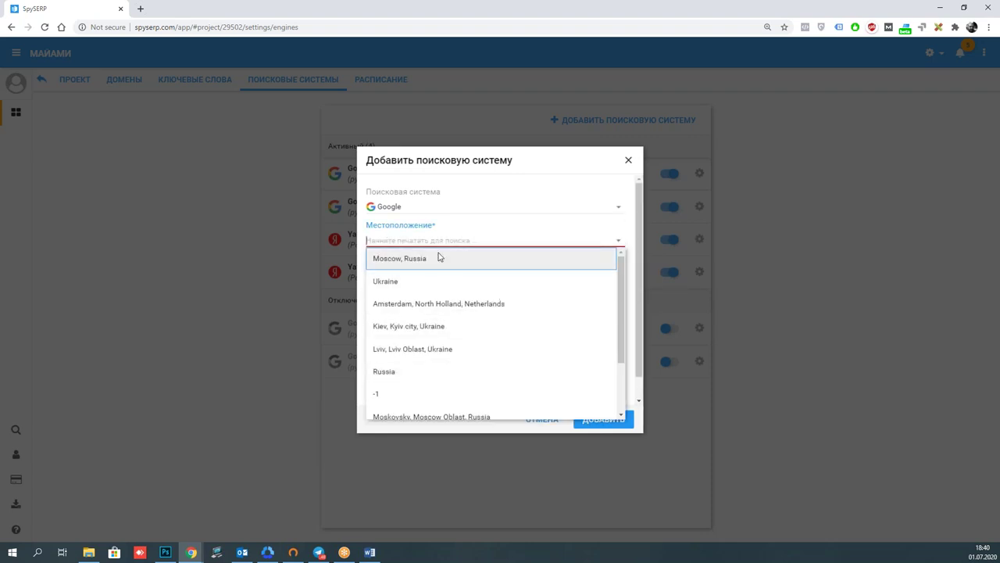
{"action": "left_click", "coordinate": [430, 260]}
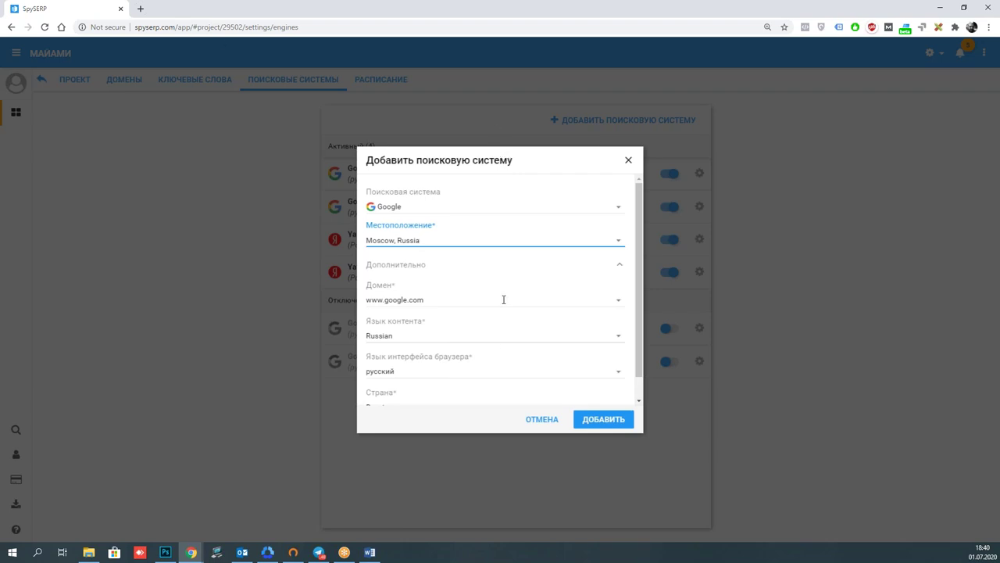
Browse the available regional Google domains and close the list without changing the domain.
{"action": "left_click", "coordinate": [619, 303]}
{"action": "left_click", "coordinate": [620, 303]}
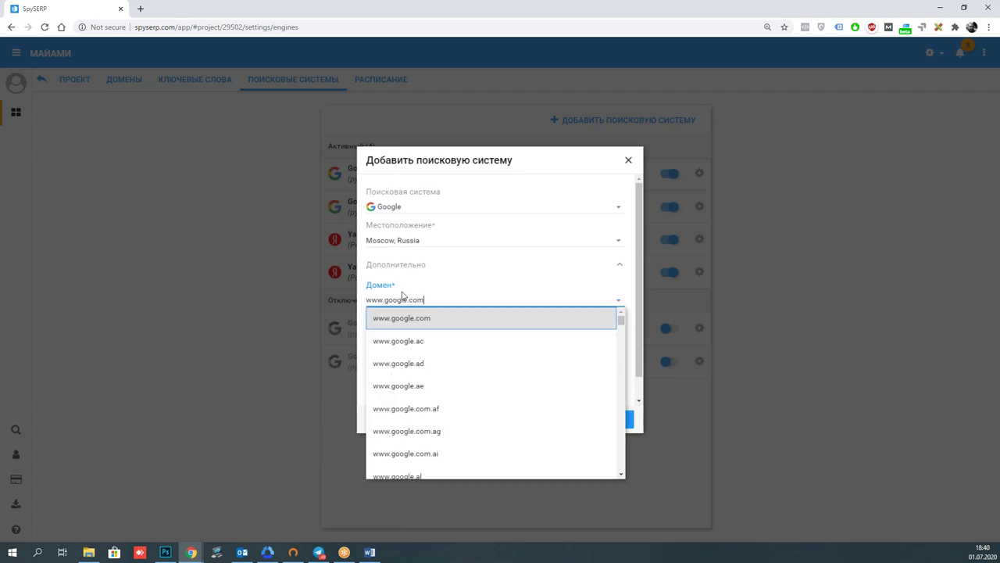
{"action": "scroll", "coordinate": [513, 391], "scroll_direction": "down", "scroll_amount": 10}
{"action": "scroll", "coordinate": [513, 389], "scroll_direction": "down", "scroll_amount": 20}
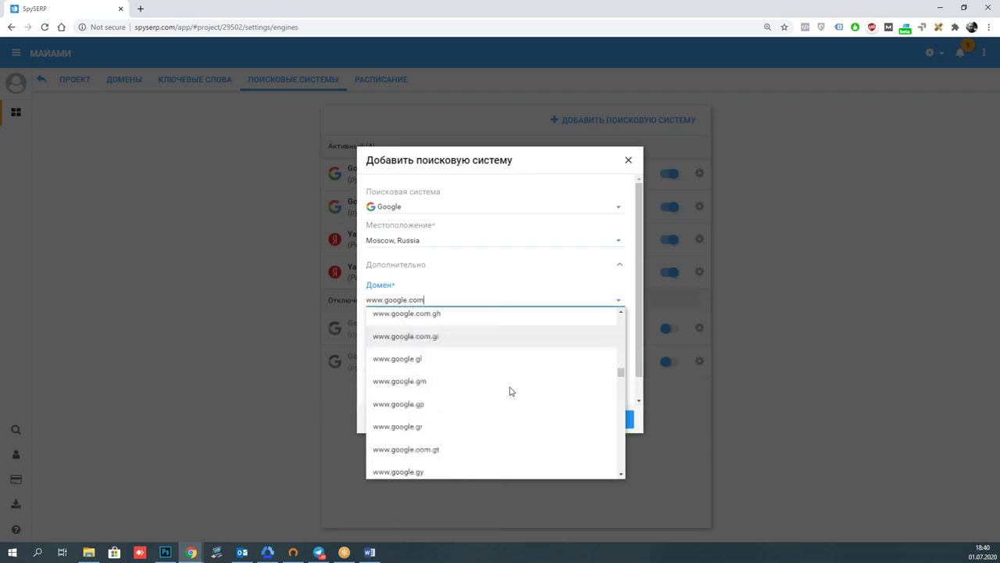
{"action": "scroll", "coordinate": [511, 393], "scroll_direction": "down", "scroll_amount": 20}
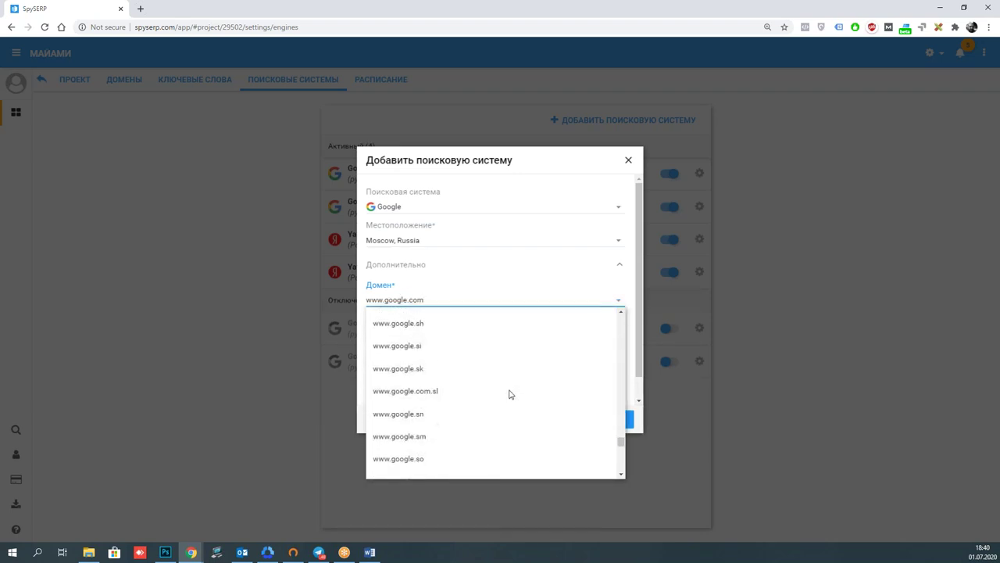
{"action": "scroll", "coordinate": [492, 387], "scroll_direction": "up", "scroll_amount": 3}
{"action": "scroll", "coordinate": [502, 397], "scroll_direction": "up", "scroll_amount": 3}
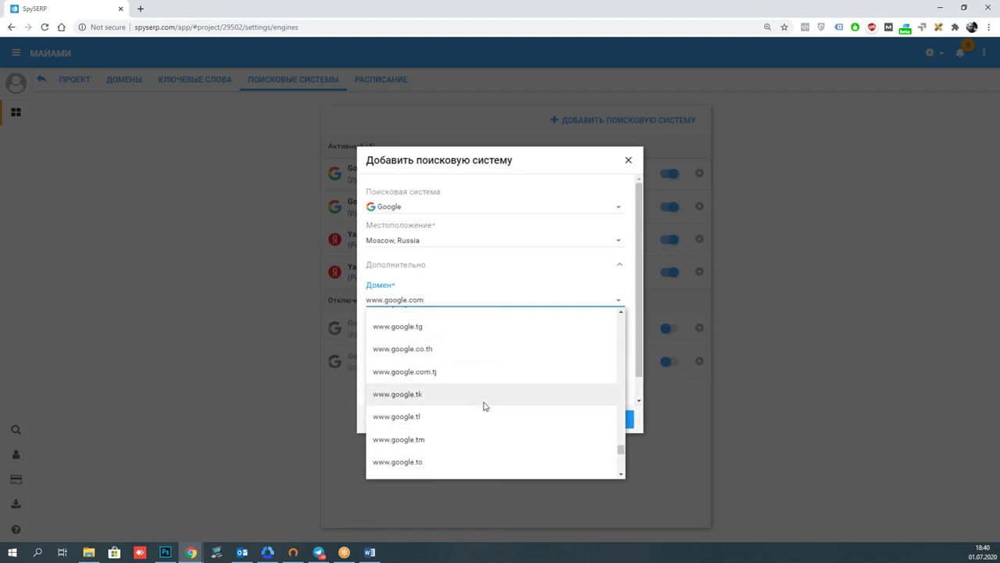
{"action": "scroll", "coordinate": [484, 406], "scroll_direction": "up", "scroll_amount": 4}
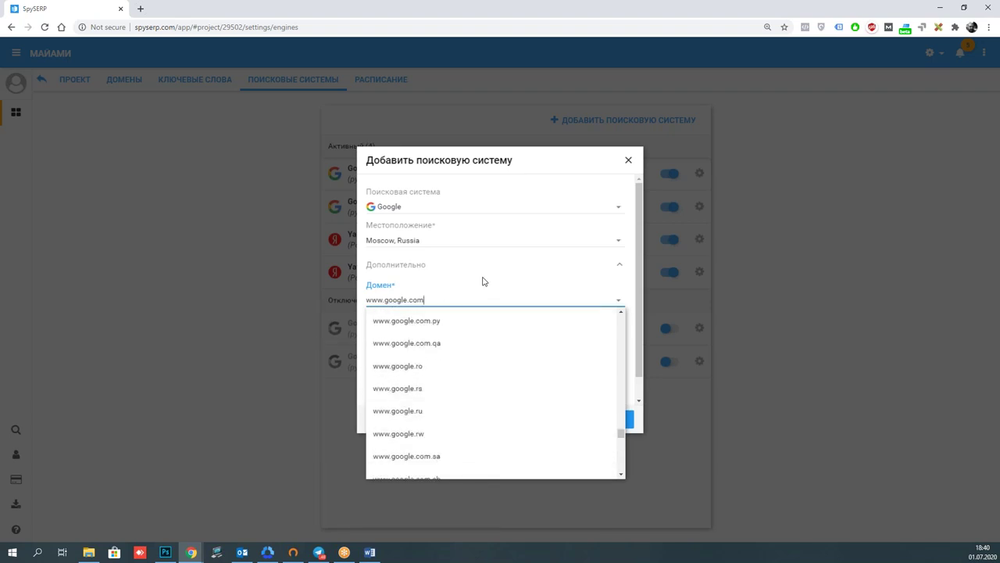
{"action": "key", "text": "Escape"}
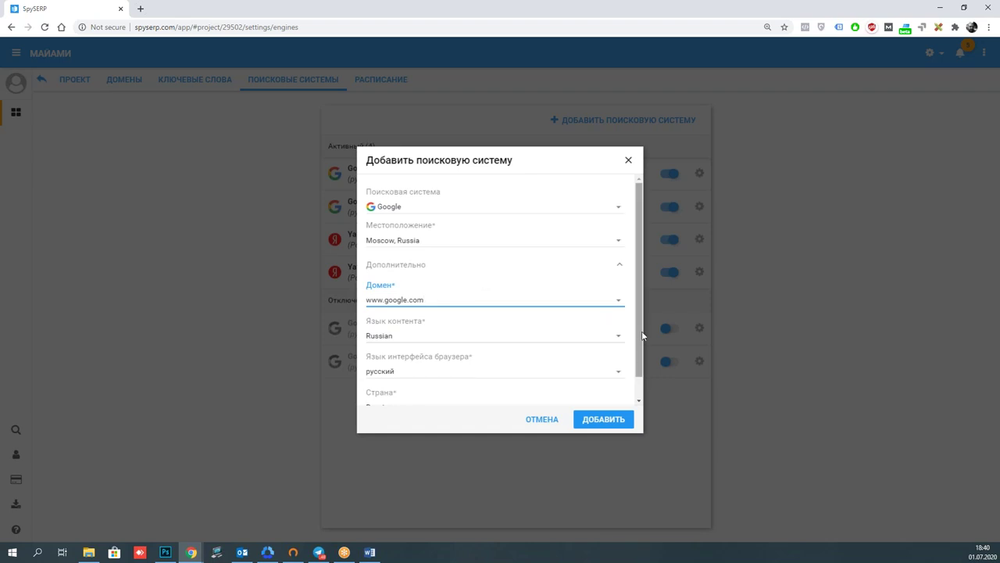
Check the content language, browser interface language and country fields, and cancel adding the search engine.
{"action": "scroll", "coordinate": [640, 337], "scroll_direction": "down", "scroll_amount": 1}
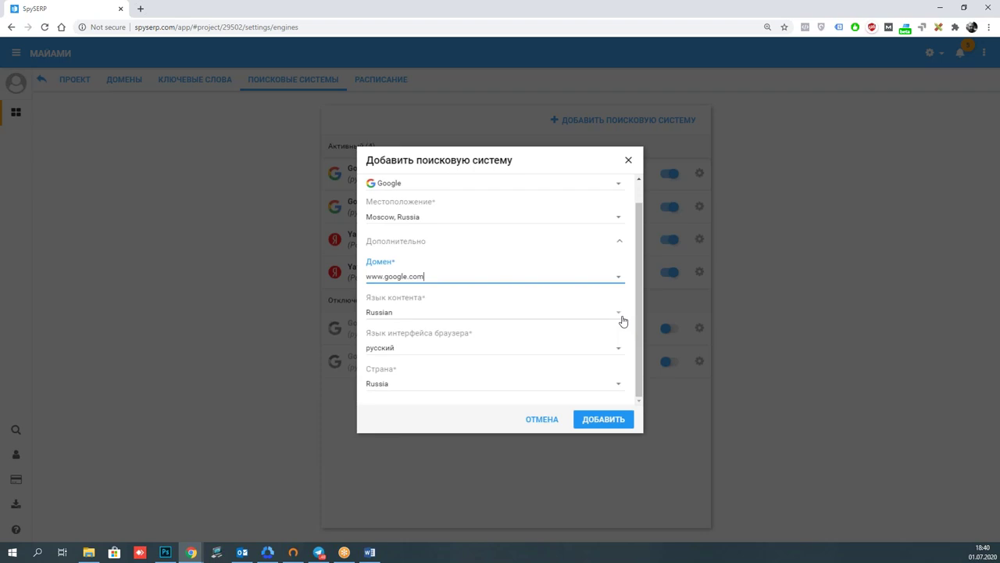
{"action": "left_click", "coordinate": [619, 315]}
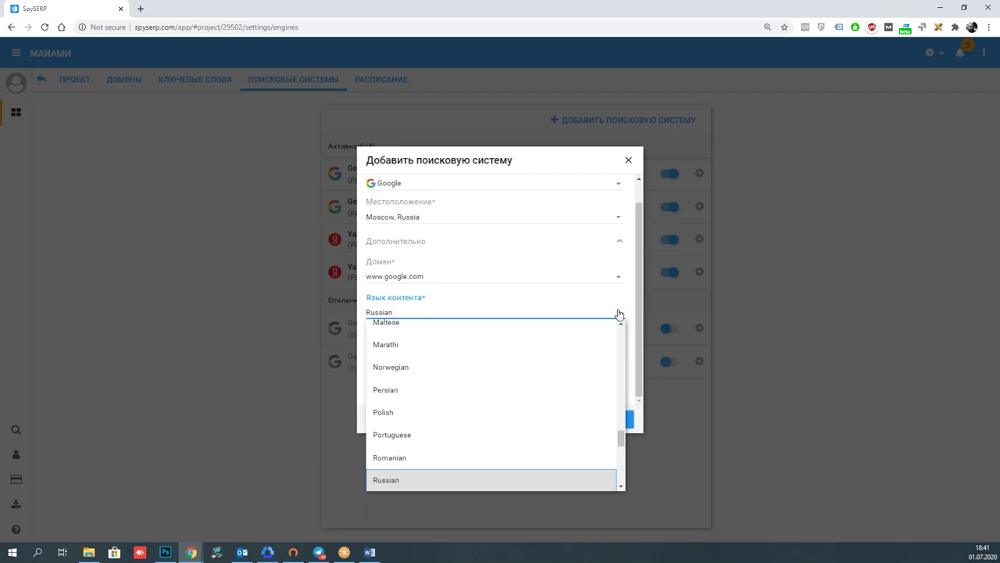
{"action": "left_click", "coordinate": [581, 301]}
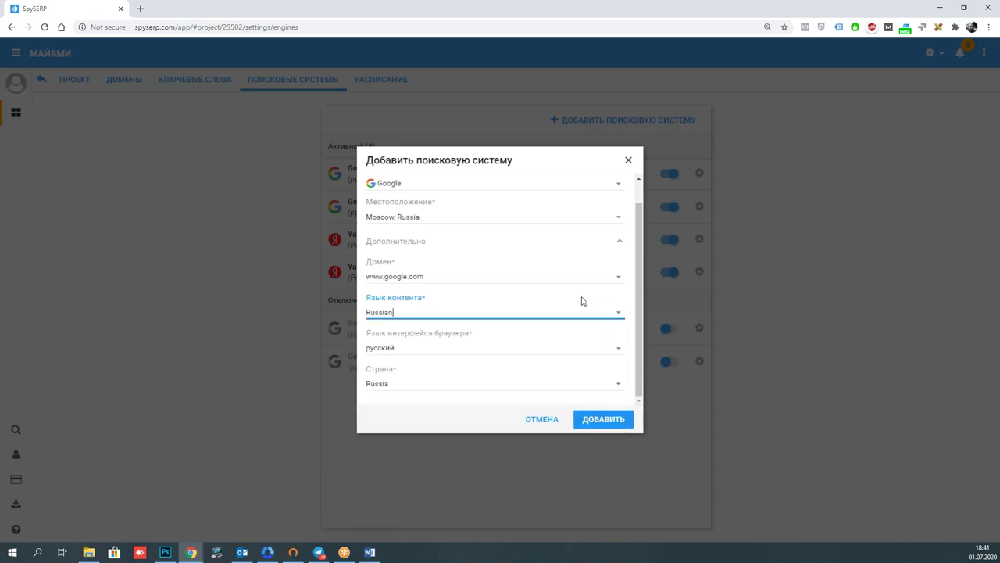
{"action": "left_click", "coordinate": [461, 346]}
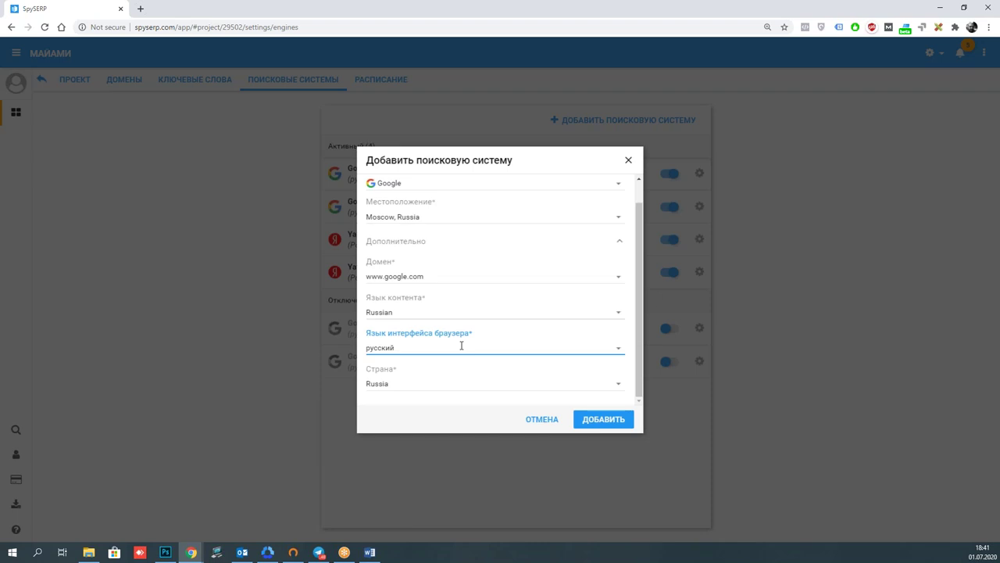
{"action": "left_click", "coordinate": [482, 380]}
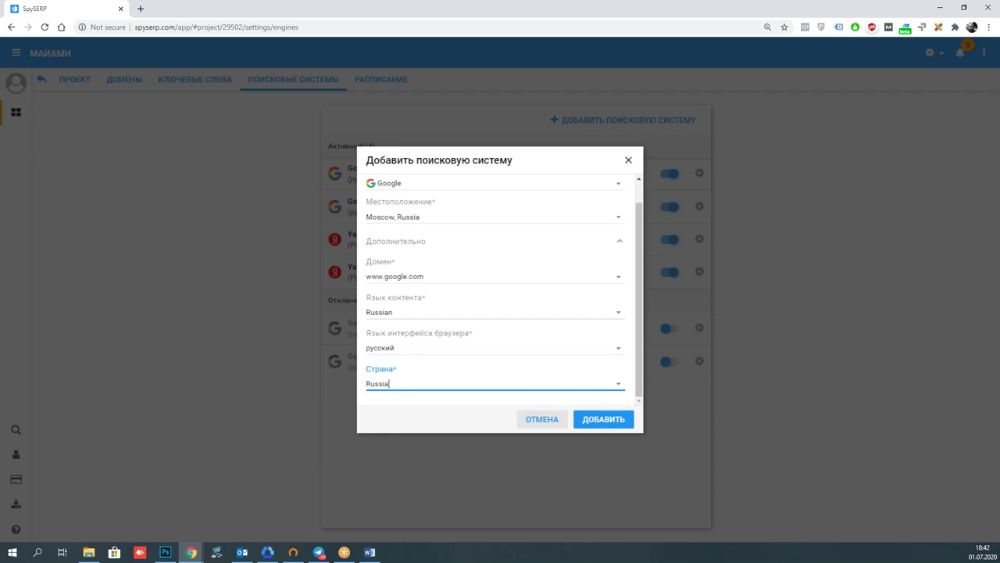
{"action": "left_click", "coordinate": [551, 421]}
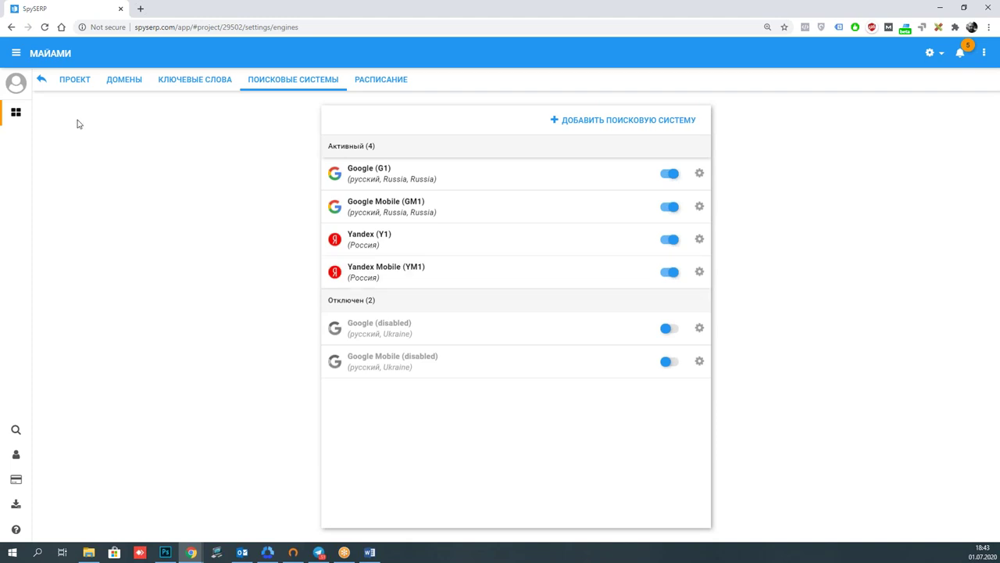
Return to the project statistics and view the list of tracked domains without switching from travelmiami.ru.
{"action": "left_click", "coordinate": [43, 80]}
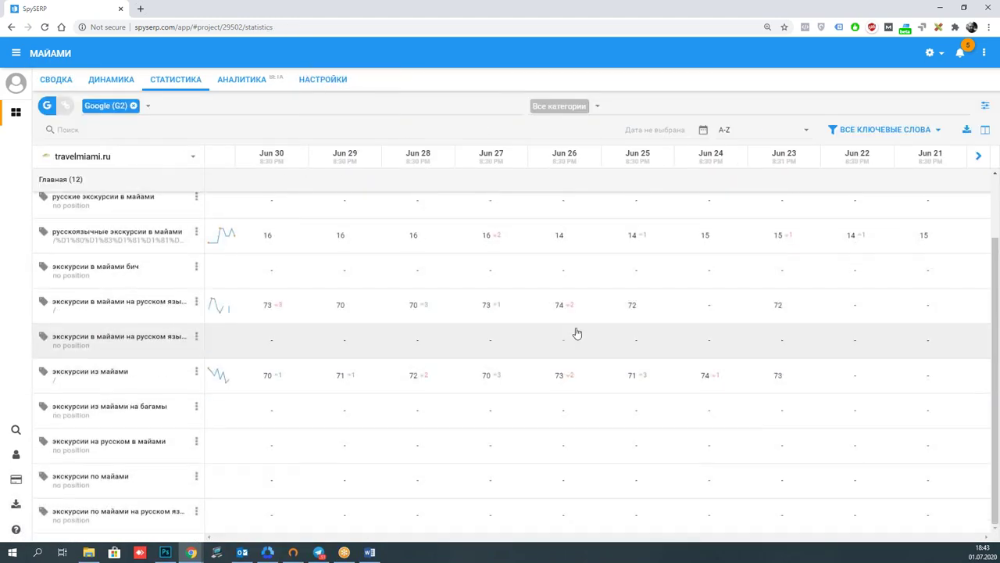
{"action": "scroll", "coordinate": [576, 334], "scroll_direction": "up", "scroll_amount": 2}
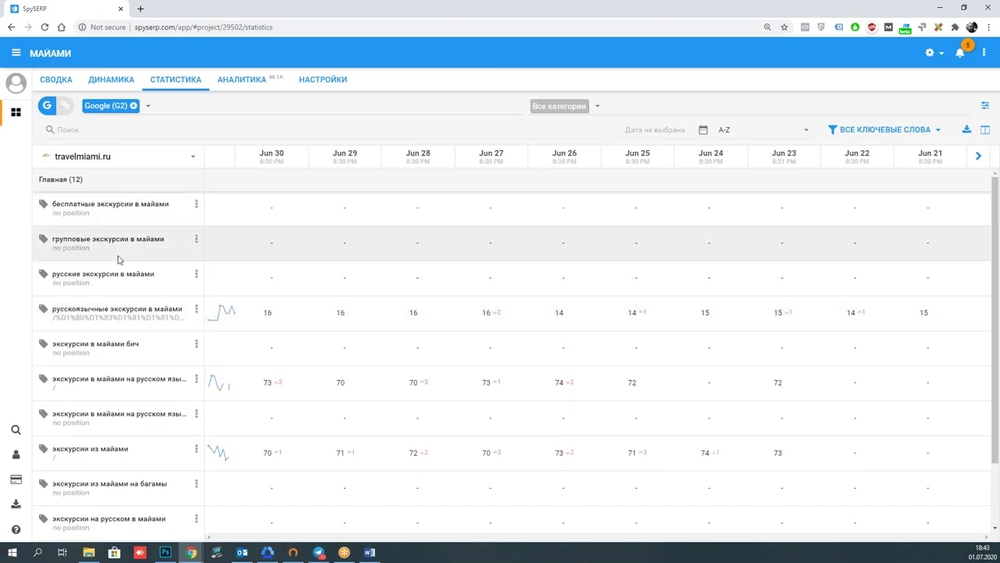
{"action": "left_click", "coordinate": [192, 157]}
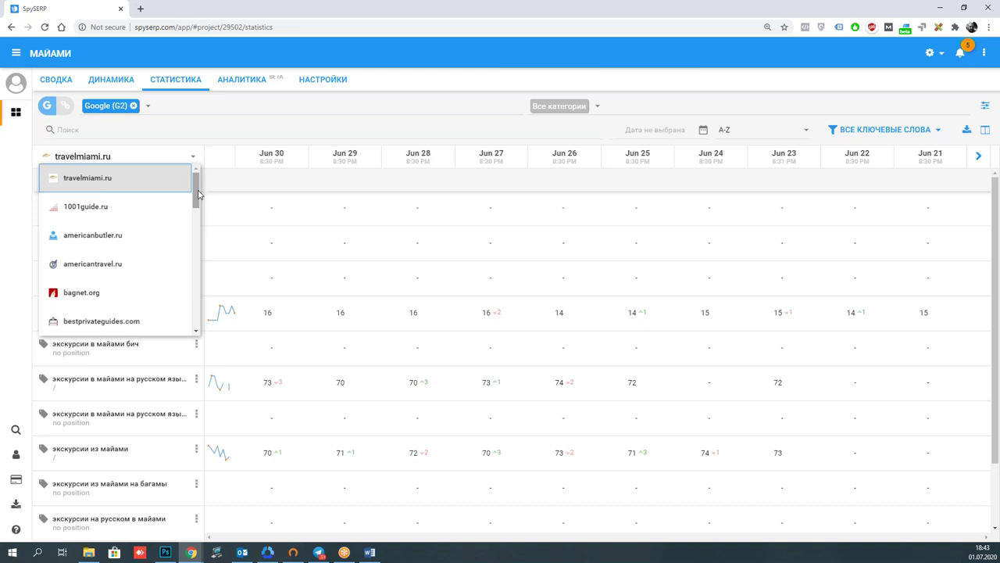
{"action": "left_click_drag", "start_coordinate": [199, 194], "coordinate": [196, 157]}
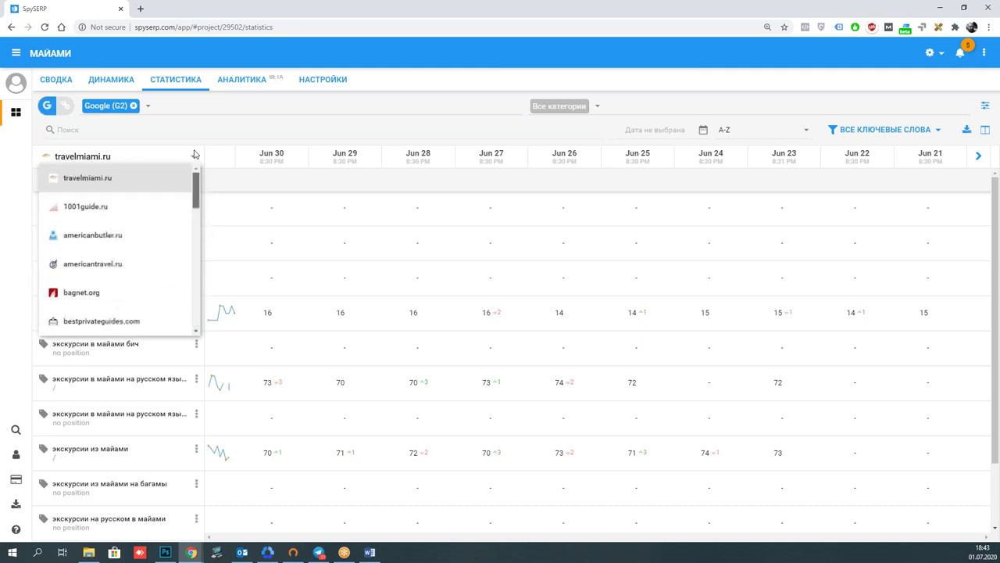
{"action": "left_click", "coordinate": [344, 114]}
{"action": "left_click", "coordinate": [346, 133]}
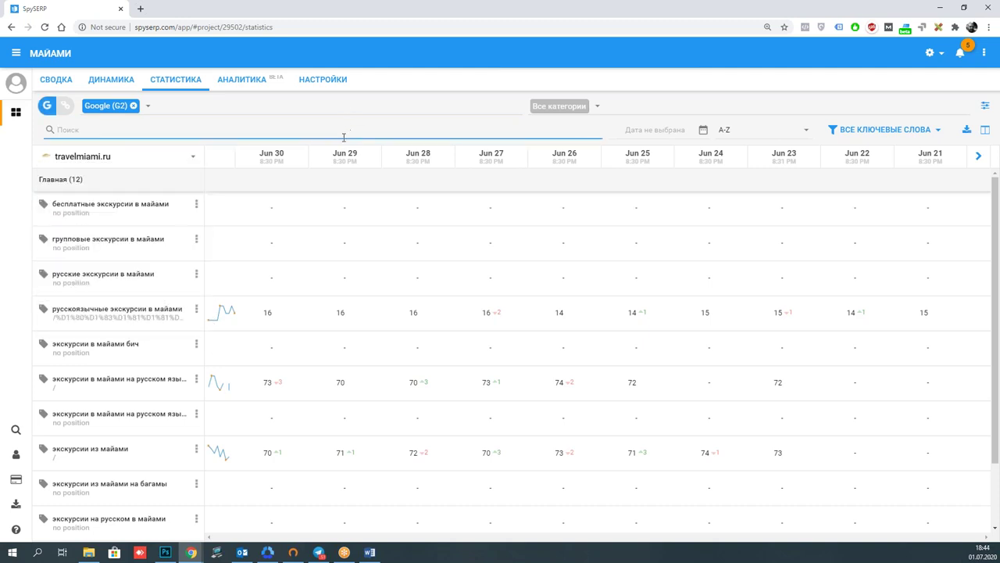
Add Google Mobile (GM2) to the search engines displayed in the position statistics.
{"action": "left_click", "coordinate": [332, 190]}
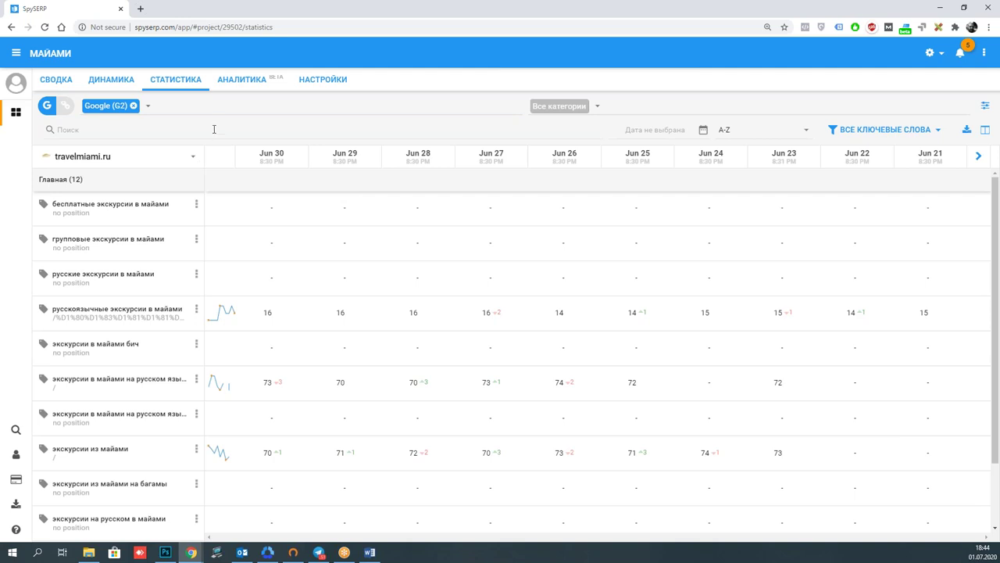
{"action": "left_click", "coordinate": [149, 106]}
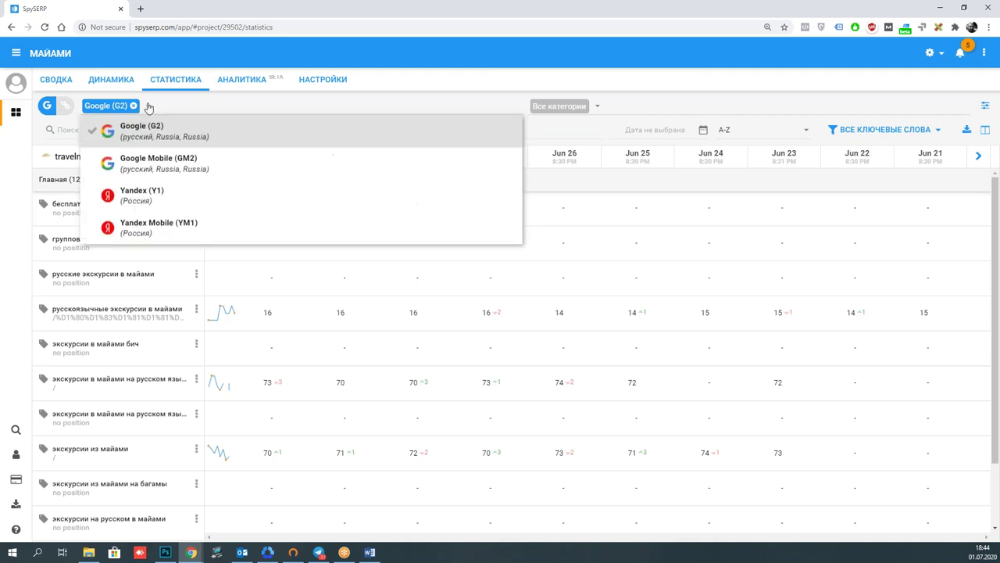
{"action": "left_click", "coordinate": [156, 162]}
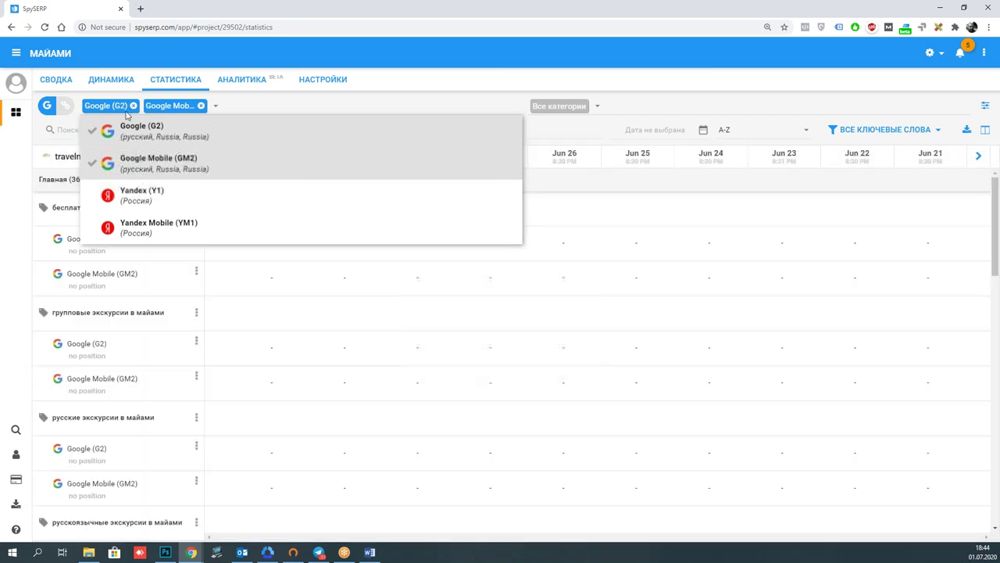
Return to the list of all projects and open the Майами project's statistics.
{"action": "left_click", "coordinate": [15, 201]}
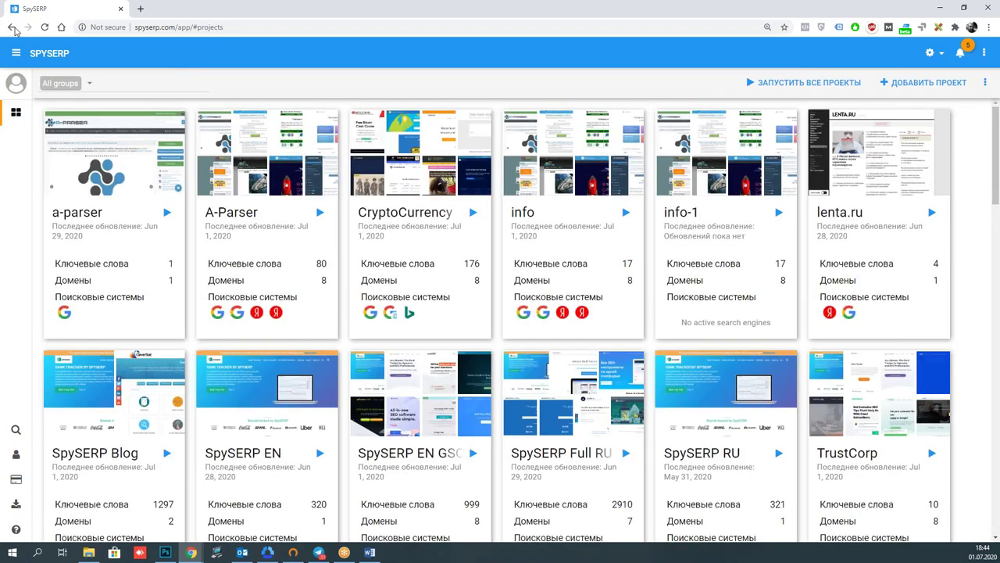
{"action": "scroll", "coordinate": [479, 269], "scroll_direction": "down", "scroll_amount": 1}
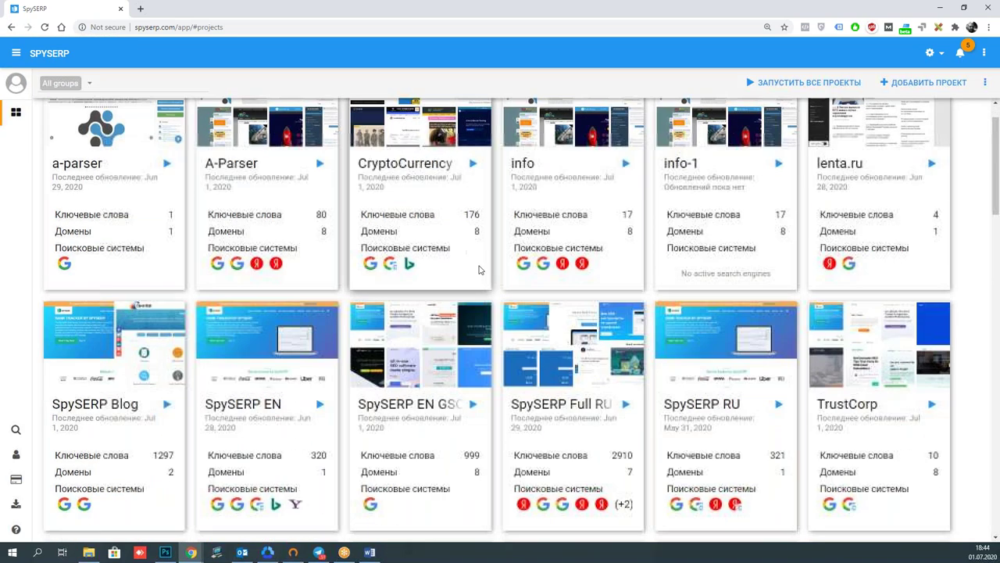
{"action": "scroll", "coordinate": [479, 269], "scroll_direction": "down", "scroll_amount": 5}
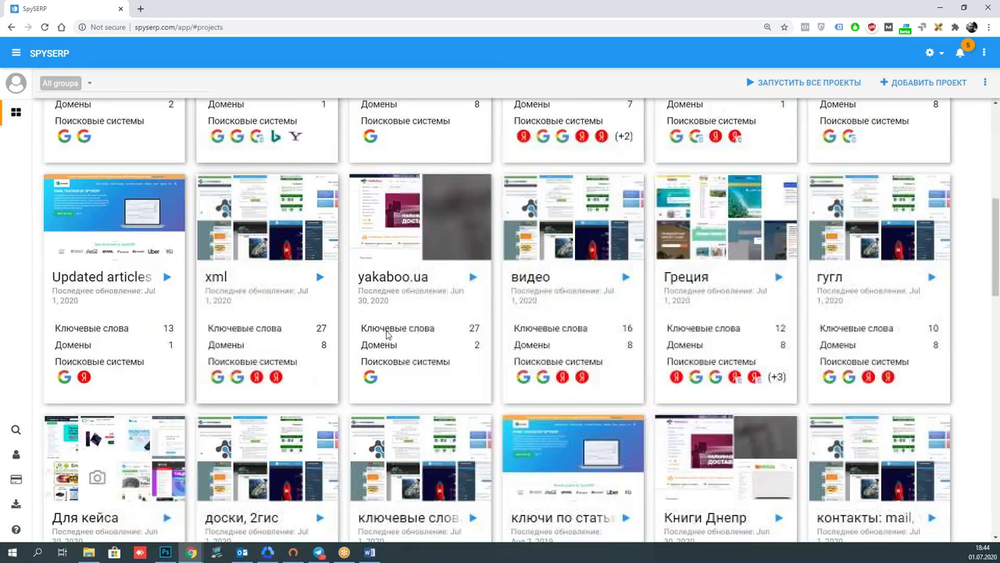
{"action": "scroll", "coordinate": [386, 334], "scroll_direction": "down", "scroll_amount": 12}
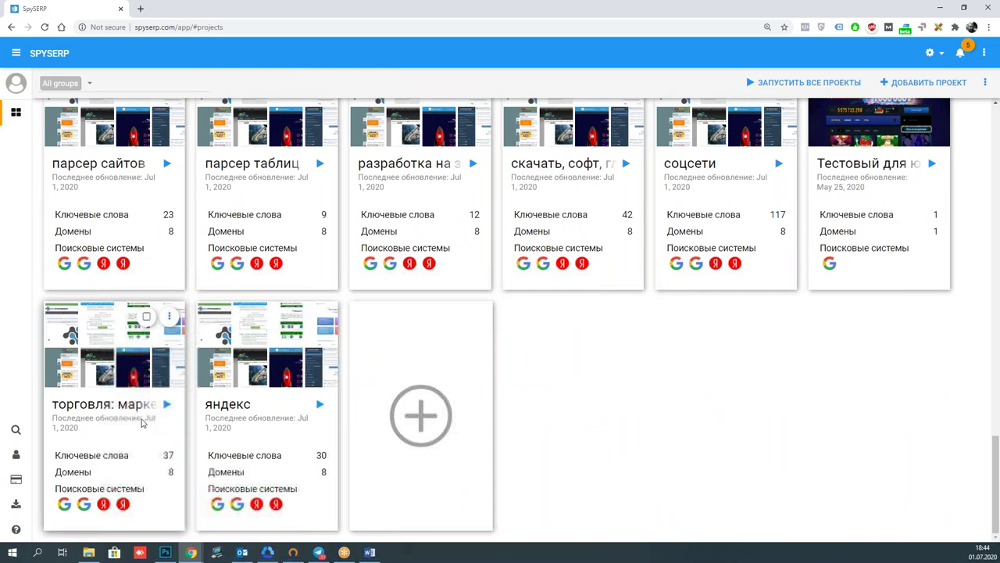
{"action": "scroll", "coordinate": [143, 422], "scroll_direction": "up", "scroll_amount": 6}
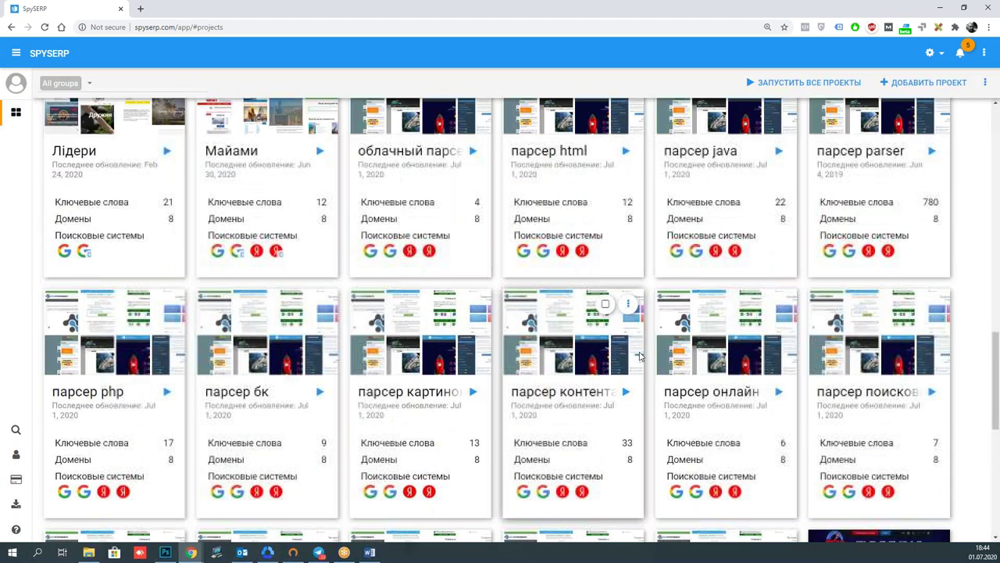
{"action": "scroll", "coordinate": [252, 267], "scroll_direction": "up", "scroll_amount": 1}
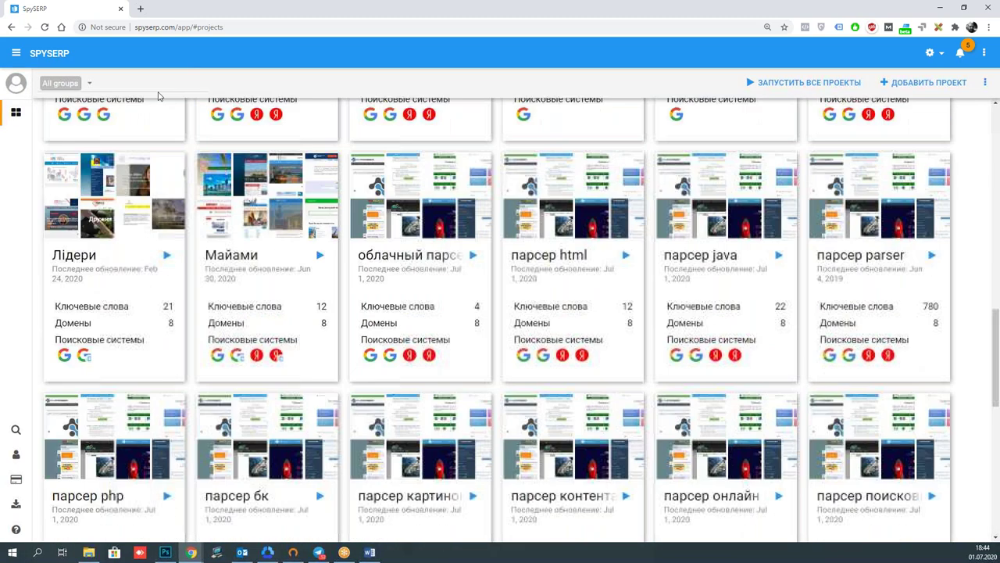
{"action": "left_click", "coordinate": [244, 258]}
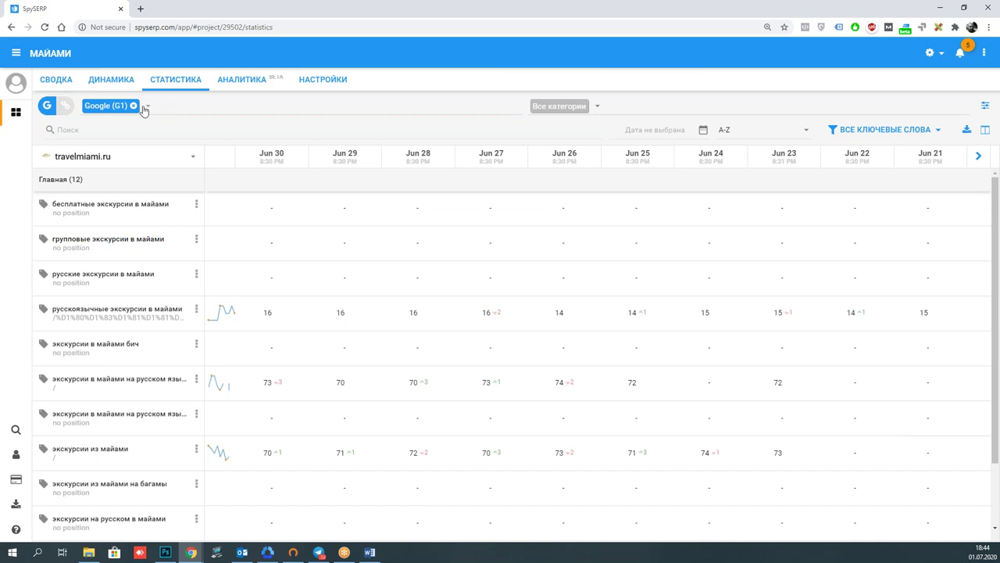
Display Google Mobile (GM1) positions alongside Google (G1) in the keyword statistics.
{"action": "left_click", "coordinate": [147, 106]}
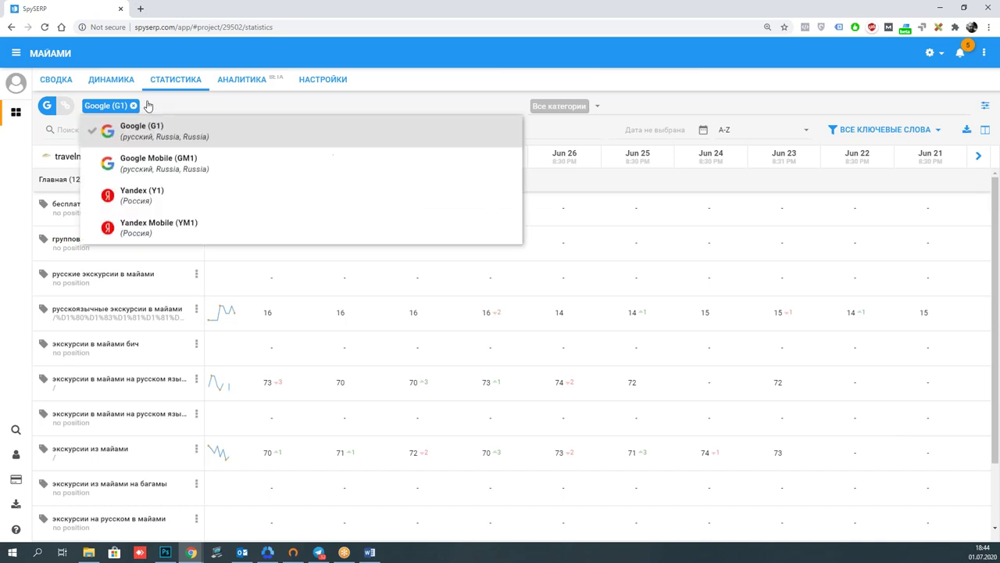
{"action": "left_click", "coordinate": [131, 161]}
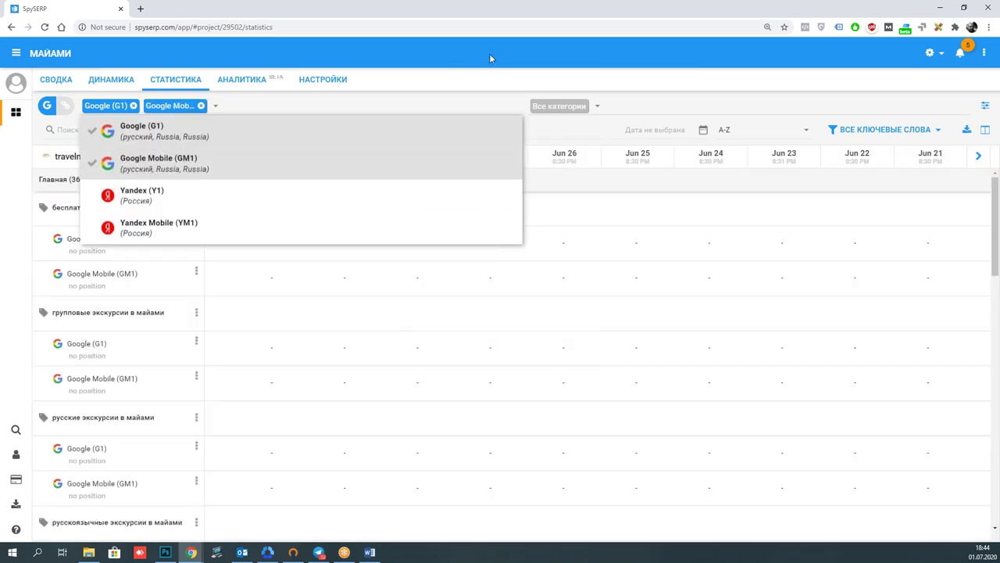
{"action": "left_click", "coordinate": [490, 58]}
Compare desktop and mobile Google positions, and open the Jun 25 Google Mobile (GM1) snippets for "экскурсии в майами на русском языке".
{"action": "scroll", "coordinate": [393, 320], "scroll_direction": "down", "scroll_amount": 5}
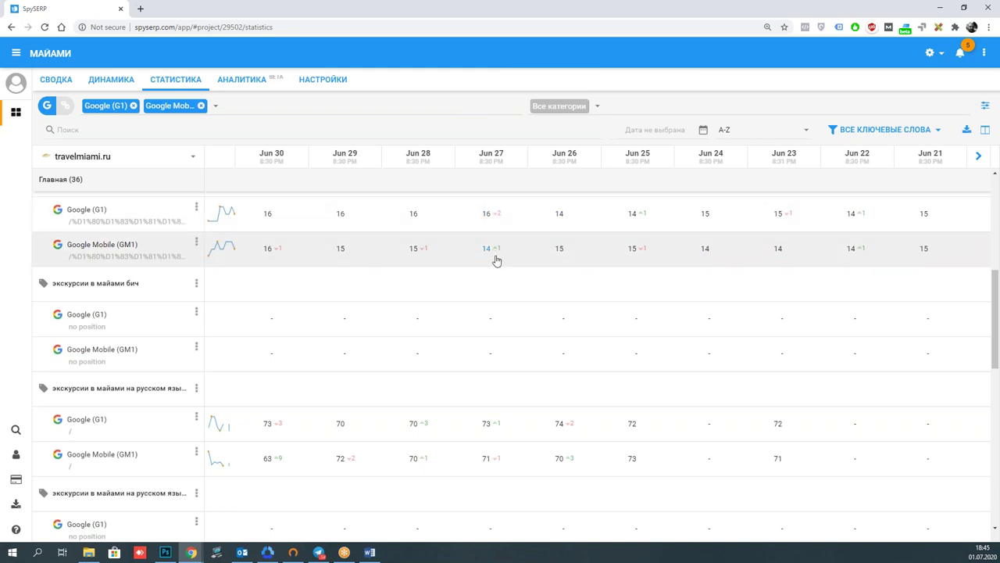
{"action": "scroll", "coordinate": [520, 364], "scroll_direction": "down", "scroll_amount": 2}
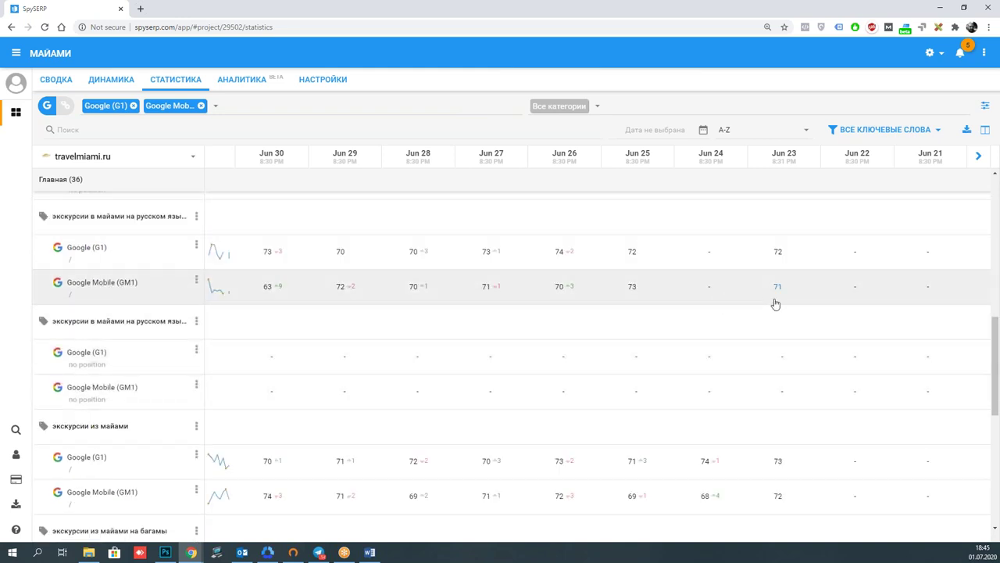
{"action": "scroll", "coordinate": [302, 290], "scroll_direction": "down", "scroll_amount": 2}
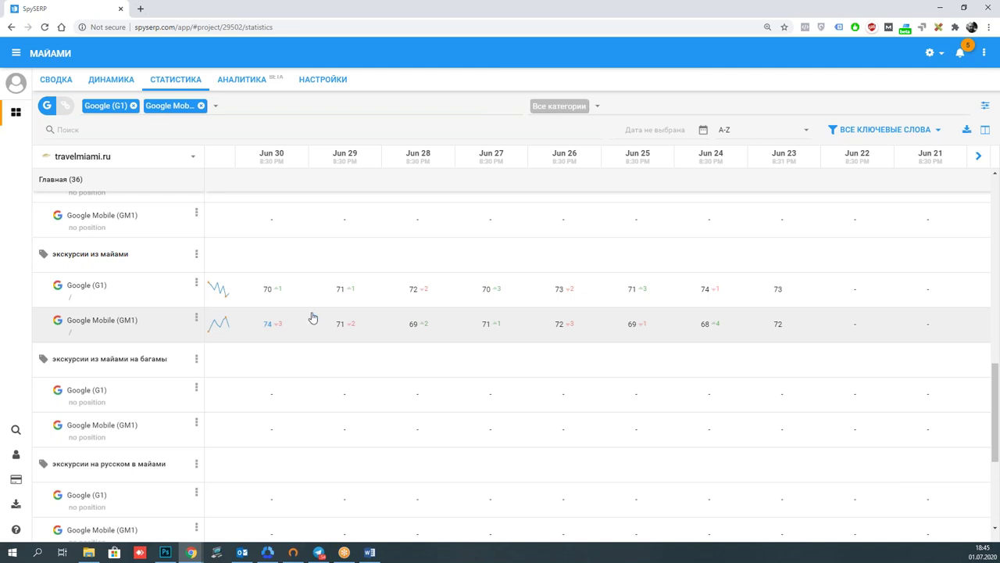
{"action": "scroll", "coordinate": [714, 320], "scroll_direction": "up", "scroll_amount": 2}
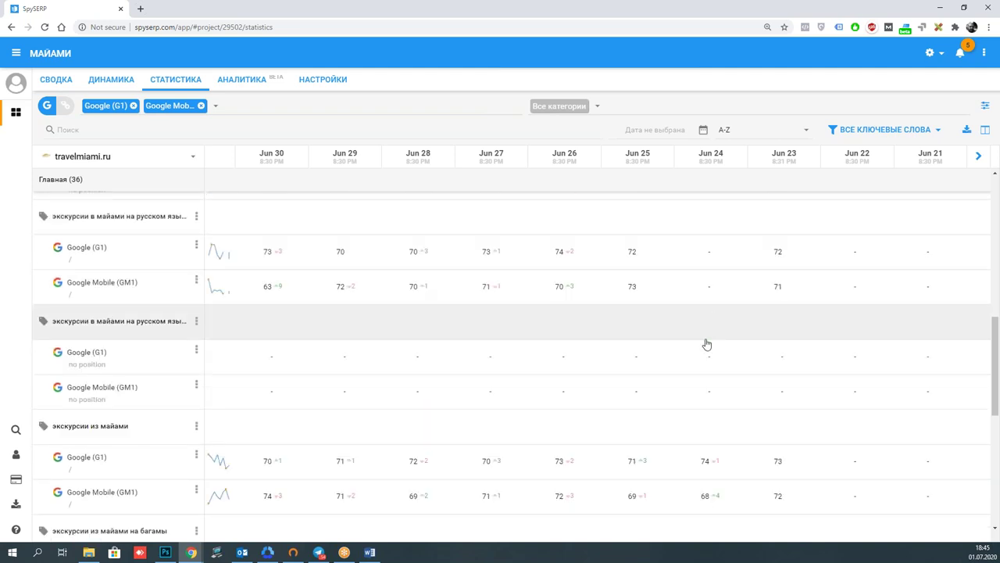
{"action": "scroll", "coordinate": [704, 348], "scroll_direction": "down", "scroll_amount": 5}
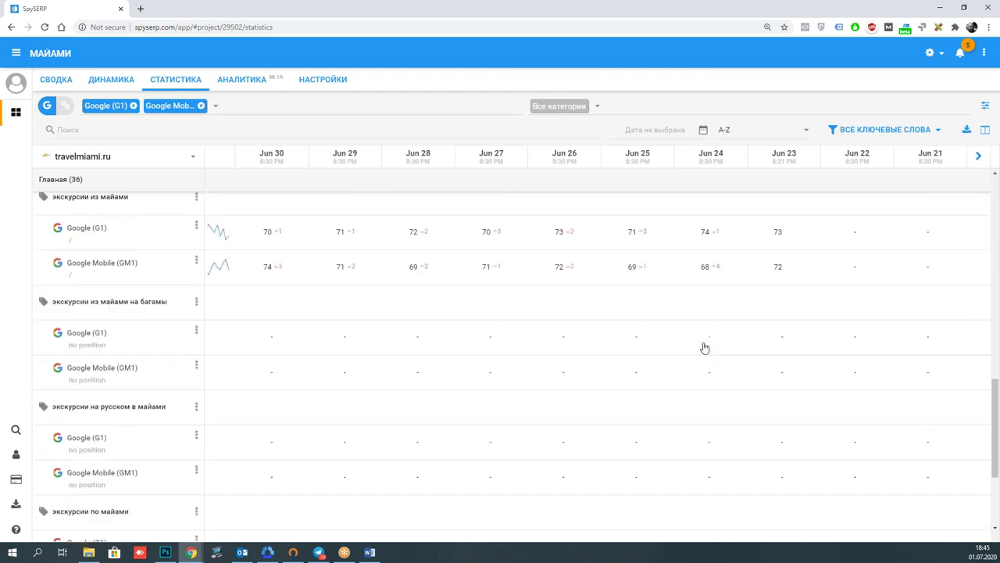
{"action": "scroll", "coordinate": [704, 348], "scroll_direction": "up", "scroll_amount": 3}
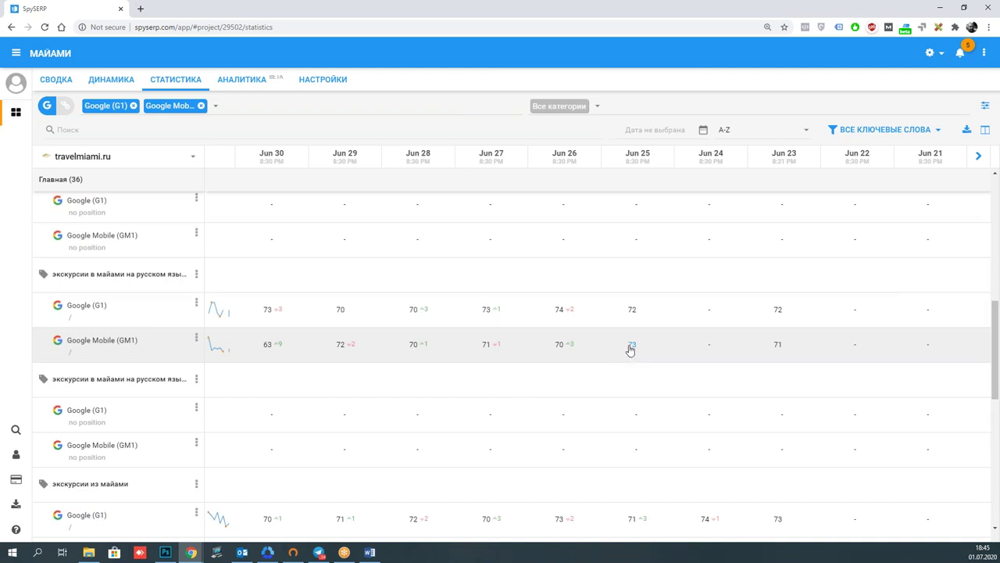
{"action": "left_click", "coordinate": [630, 346]}
{"action": "left_click", "coordinate": [529, 311]}
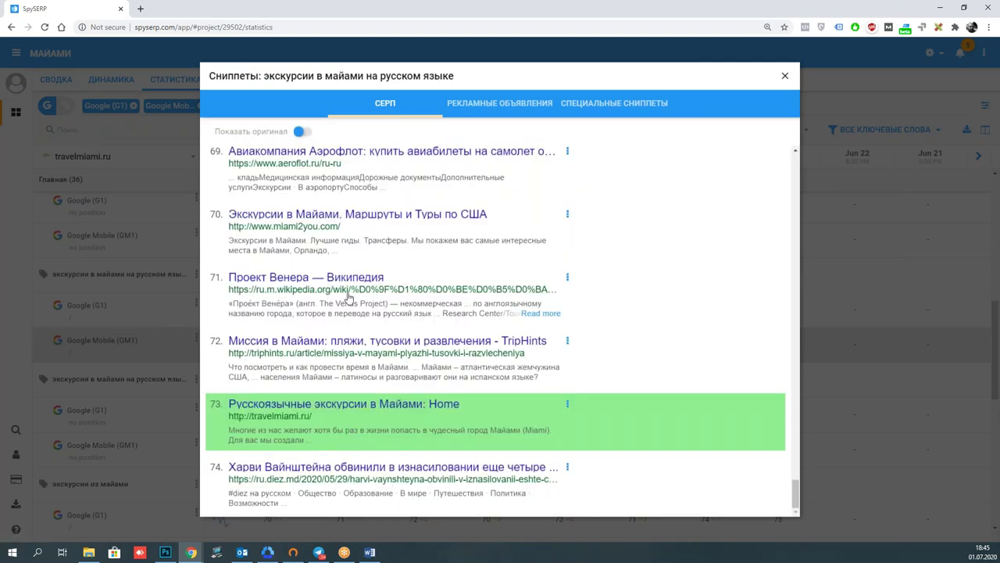
Look through the saved search results from the travelmiami.ru entry up to first place and back to the end.
{"action": "scroll", "coordinate": [432, 293], "scroll_direction": "up", "scroll_amount": 1}
{"action": "scroll", "coordinate": [434, 290], "scroll_direction": "down", "scroll_amount": 1}
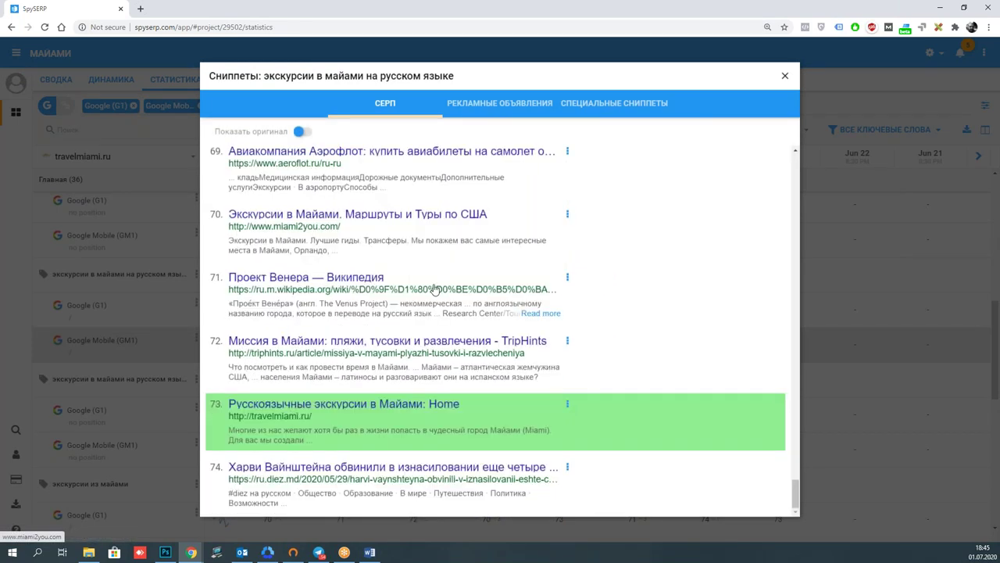
{"action": "scroll", "coordinate": [437, 290], "scroll_direction": "up", "scroll_amount": 2}
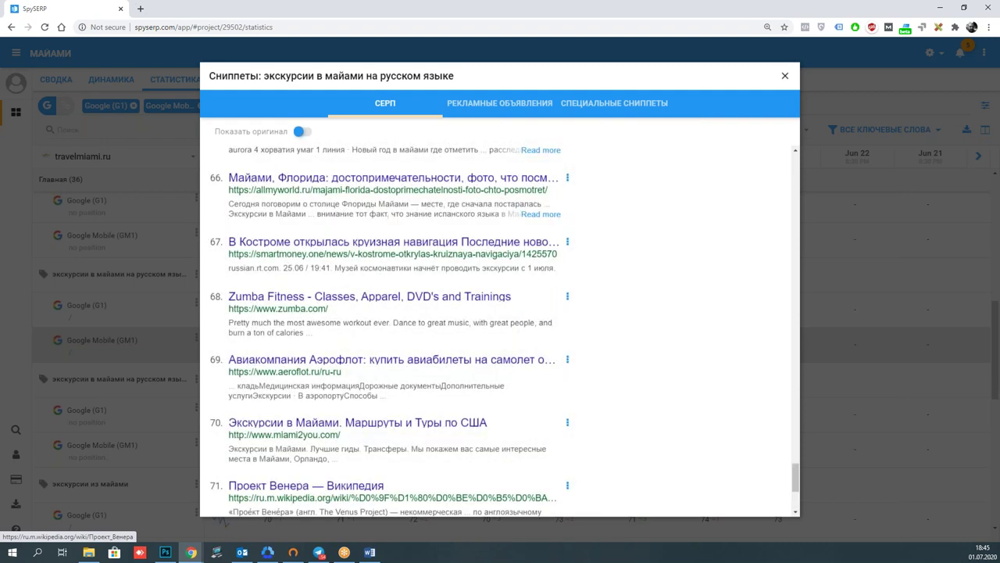
{"action": "scroll", "coordinate": [438, 290], "scroll_direction": "down", "scroll_amount": 2}
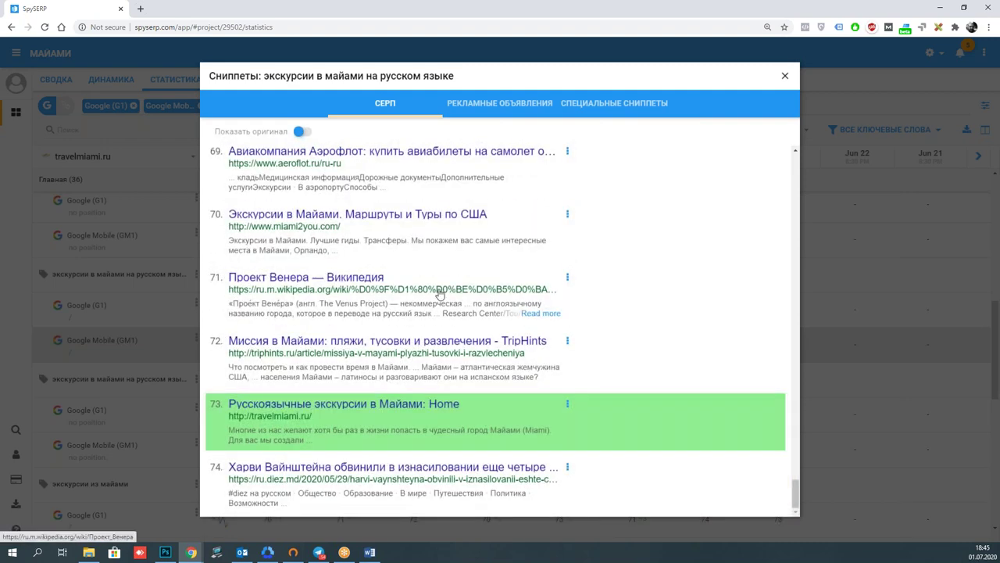
{"action": "left_click_drag", "start_coordinate": [796, 503], "coordinate": [779, 149]}
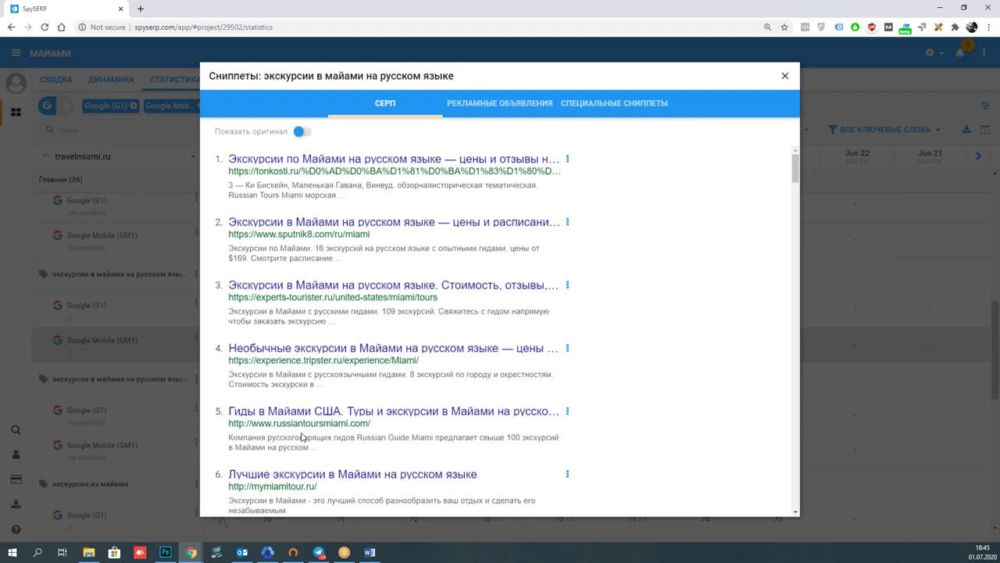
{"action": "scroll", "coordinate": [343, 422], "scroll_direction": "down", "scroll_amount": 2}
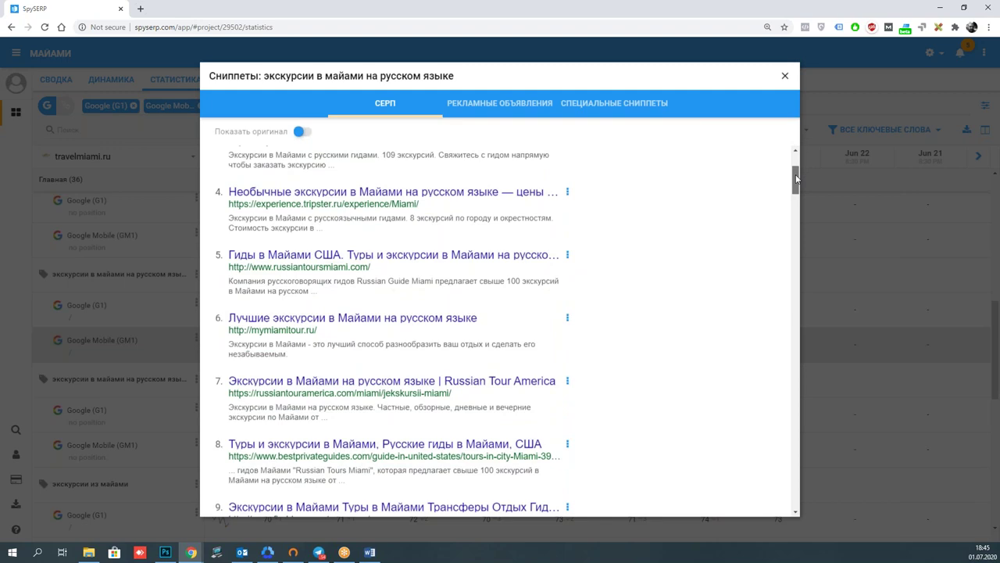
{"action": "left_click_drag", "start_coordinate": [794, 192], "coordinate": [774, 526]}
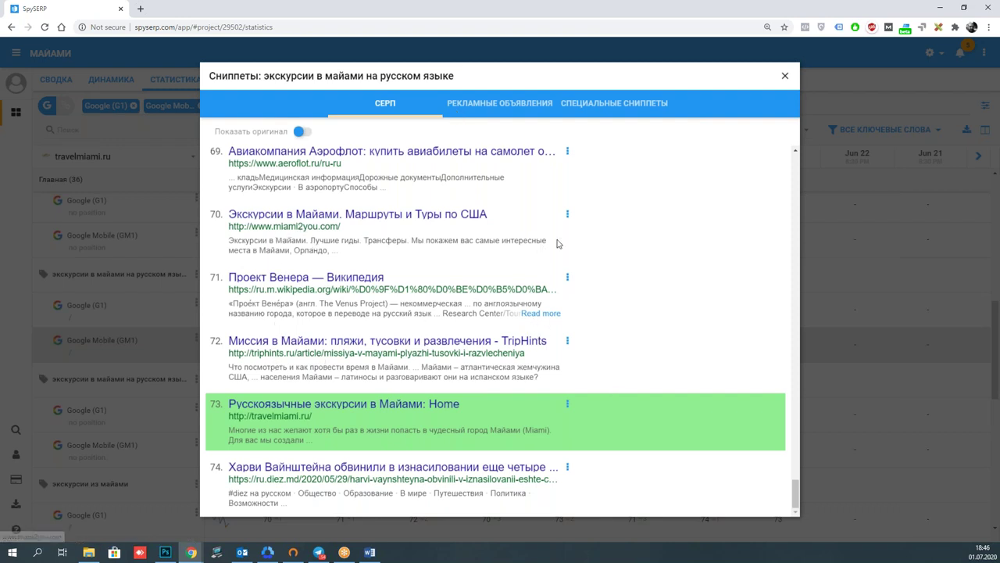
Try to add the domain of the miami2you.com result to the project's competitors.
{"action": "left_click", "coordinate": [567, 216]}
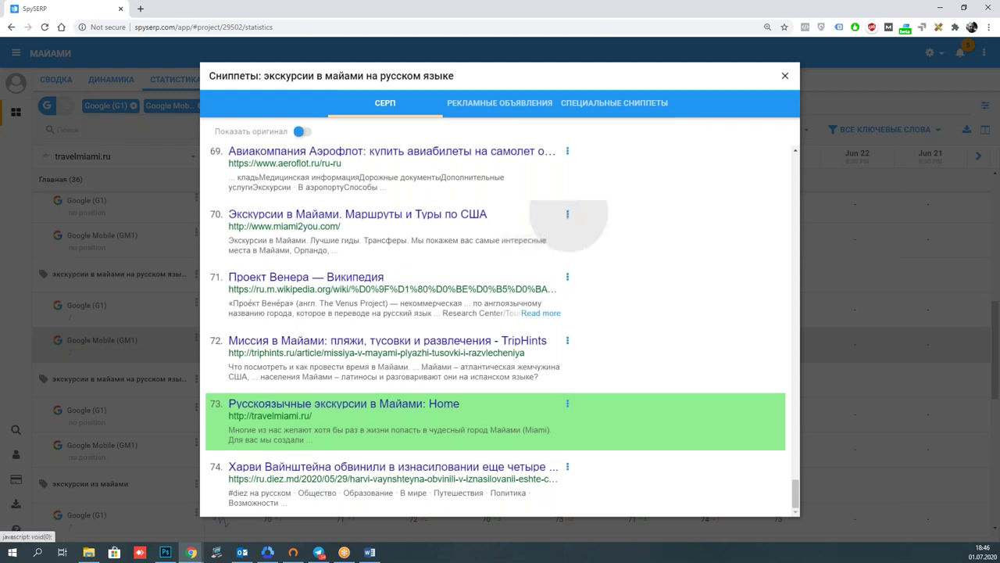
{"action": "left_click", "coordinate": [568, 218]}
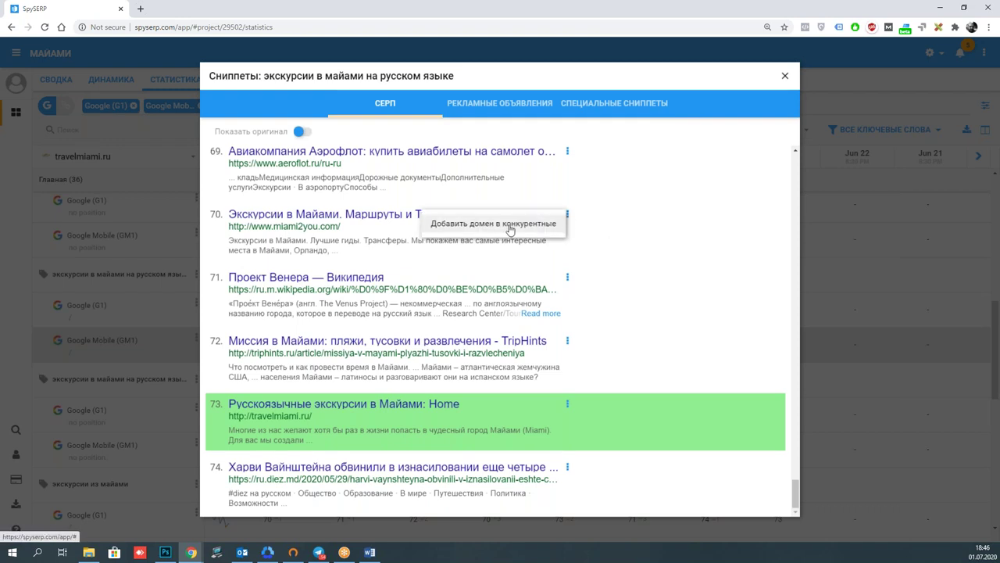
{"action": "left_click", "coordinate": [510, 227]}
{"action": "left_click", "coordinate": [547, 322]}
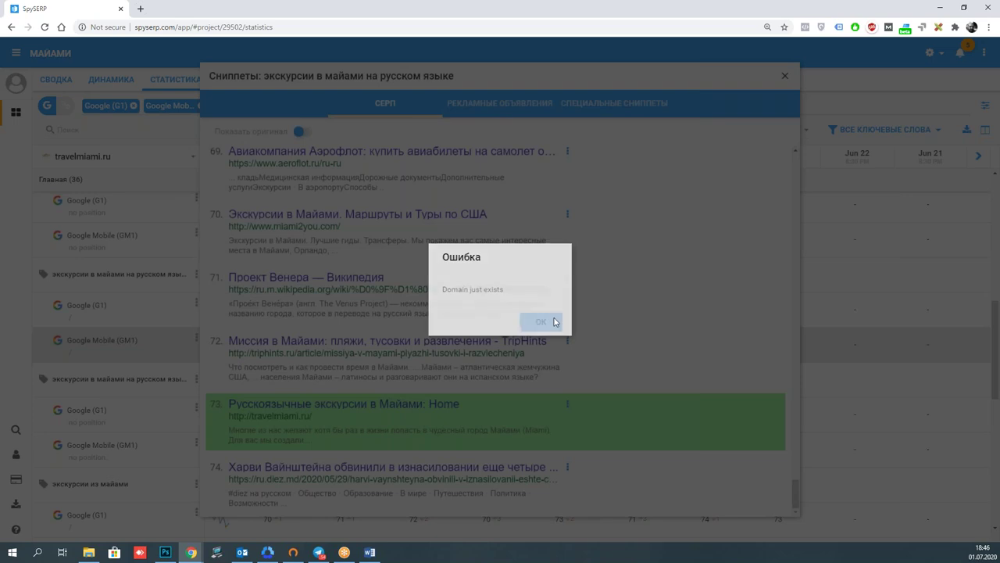
Add the domain of the zumba.com search result to the project's competitors.
{"action": "scroll", "coordinate": [432, 249], "scroll_direction": "up", "scroll_amount": 3}
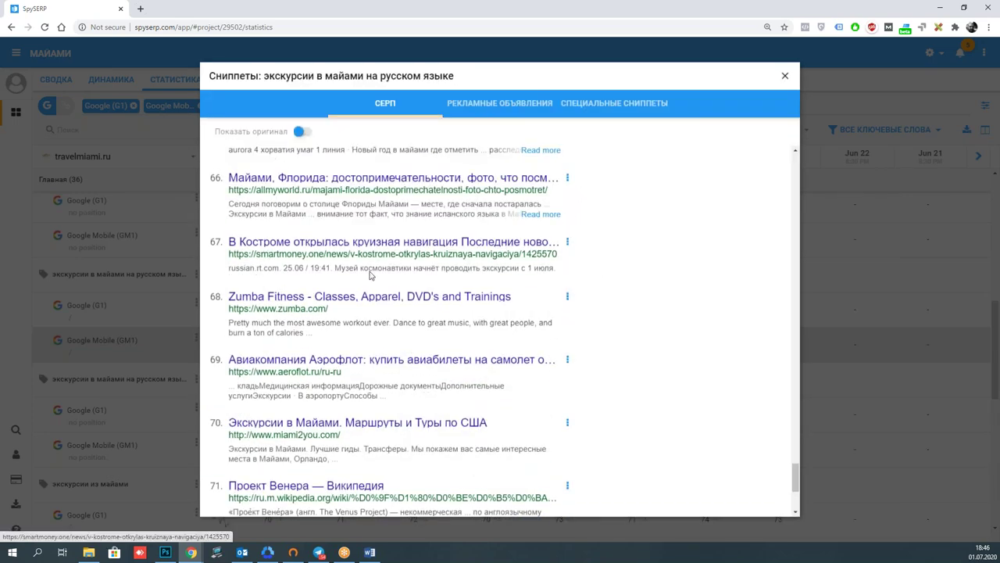
{"action": "left_click", "coordinate": [568, 302]}
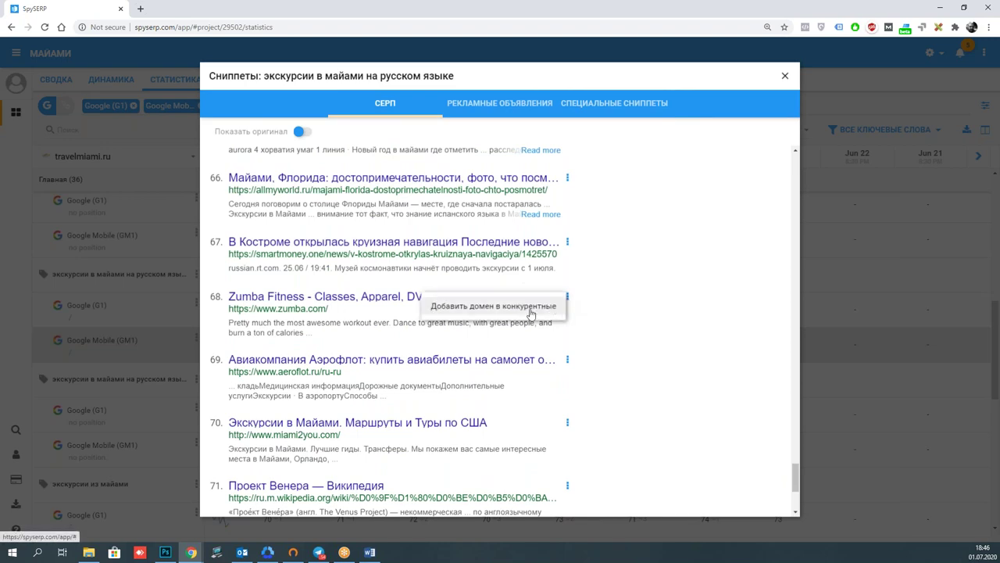
{"action": "left_click", "coordinate": [500, 304]}
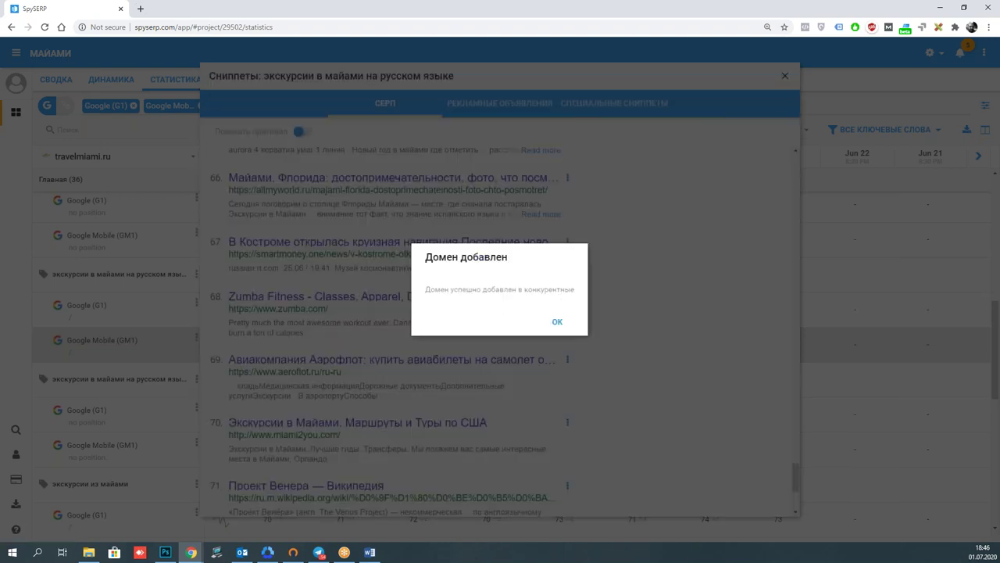
{"action": "left_click", "coordinate": [557, 321]}
Add the domain of the glavstravel.com search result to the project's competitors.
{"action": "scroll", "coordinate": [604, 291], "scroll_direction": "up", "scroll_amount": 7}
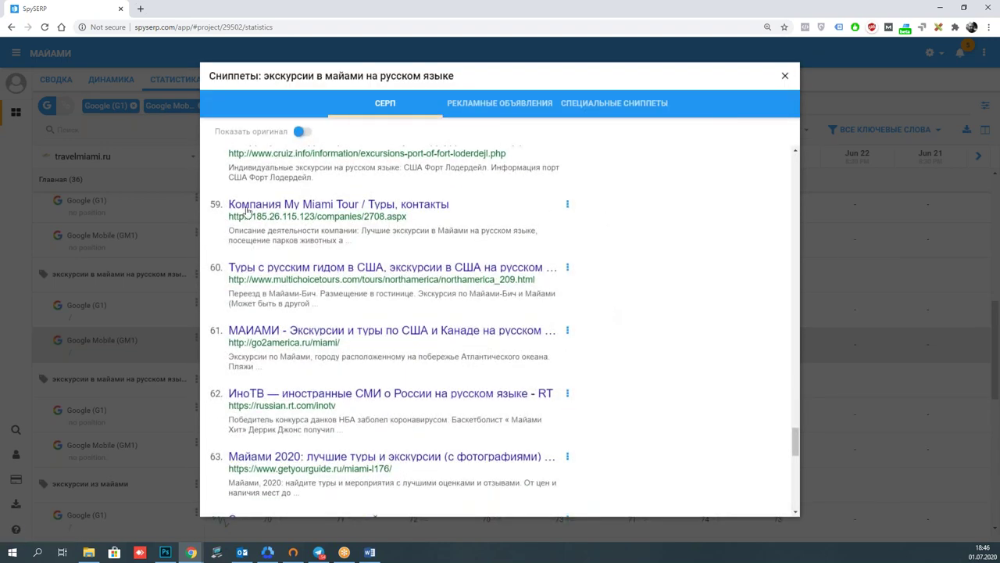
{"action": "scroll", "coordinate": [477, 201], "scroll_direction": "up", "scroll_amount": 1}
{"action": "scroll", "coordinate": [543, 273], "scroll_direction": "up", "scroll_amount": 2}
{"action": "scroll", "coordinate": [528, 224], "scroll_direction": "up", "scroll_amount": 1}
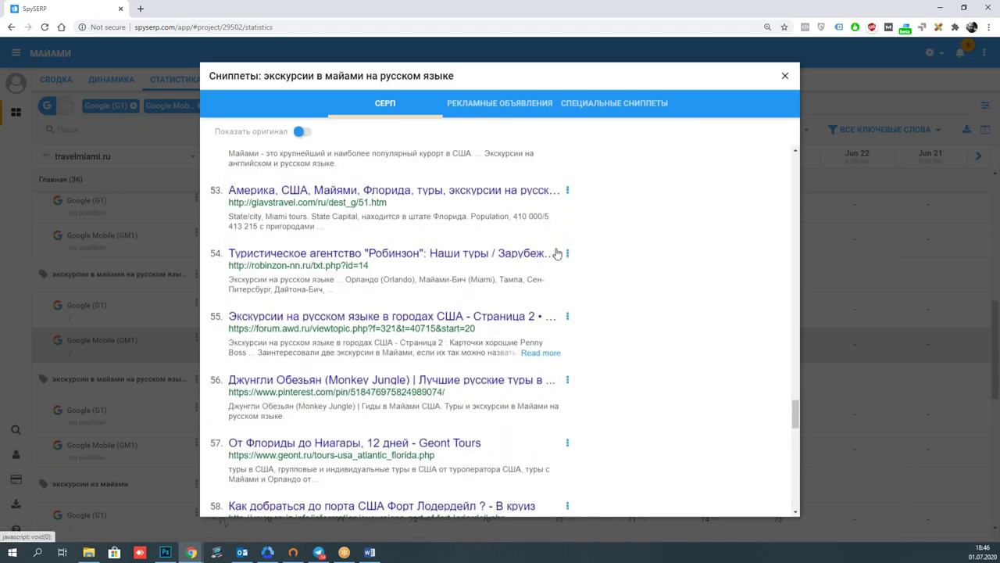
{"action": "left_click", "coordinate": [567, 190]}
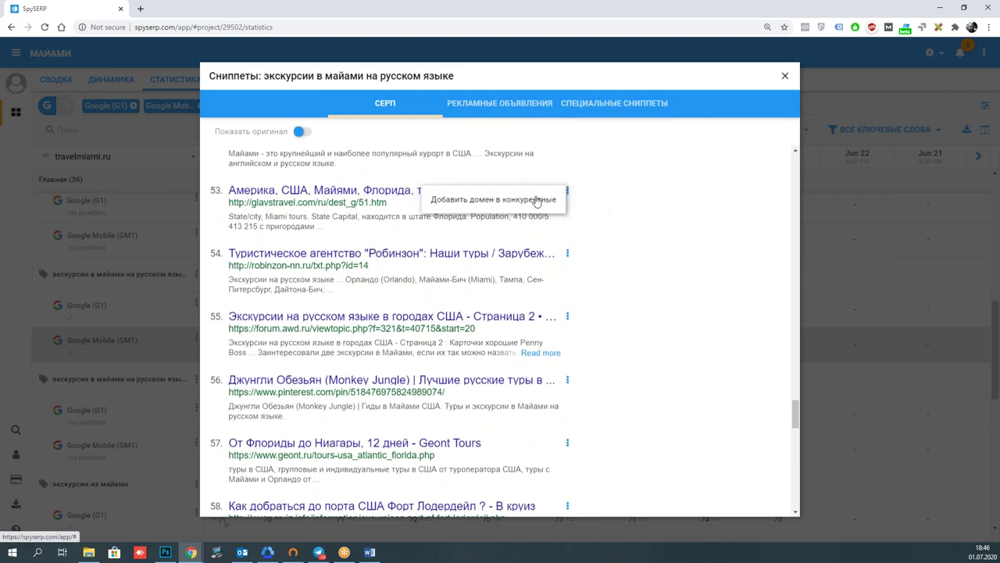
{"action": "left_click", "coordinate": [515, 200]}
{"action": "left_click", "coordinate": [557, 322]}
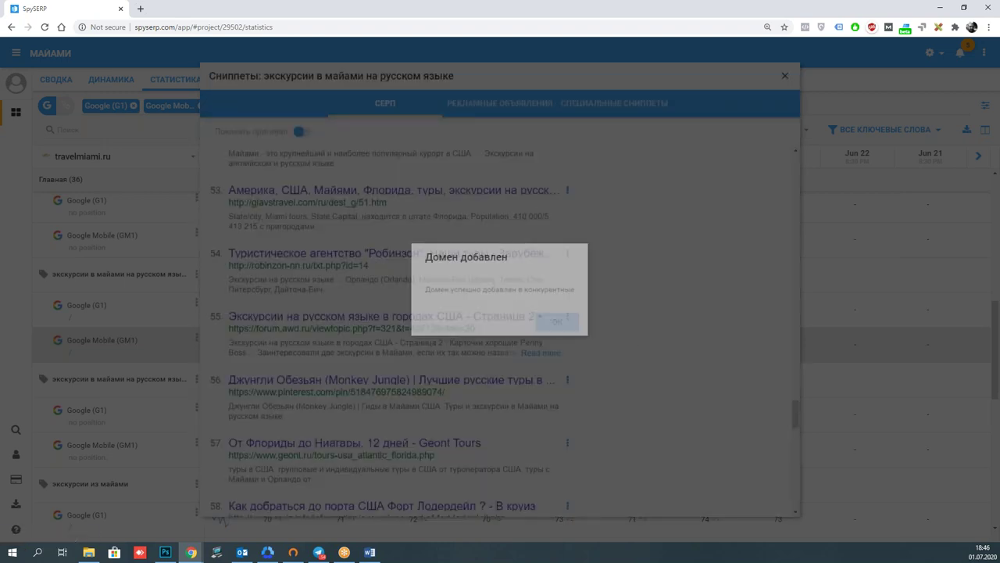
Check the advertisements and special snippets saved for the keyword "экскурсии в майами на русском языке", return to the organic results and close them.
{"action": "scroll", "coordinate": [452, 463], "scroll_direction": "down", "scroll_amount": 10}
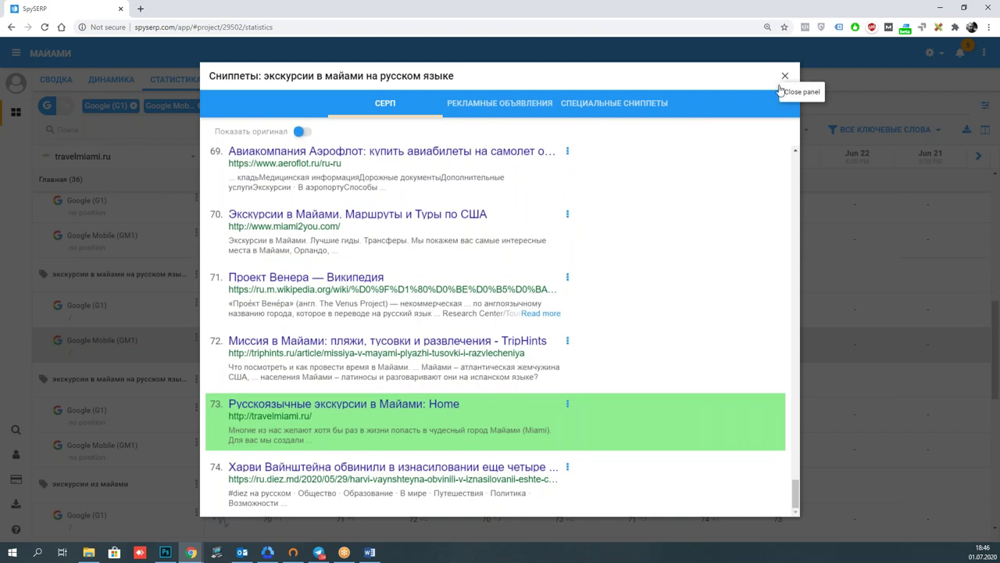
{"action": "left_click", "coordinate": [500, 104]}
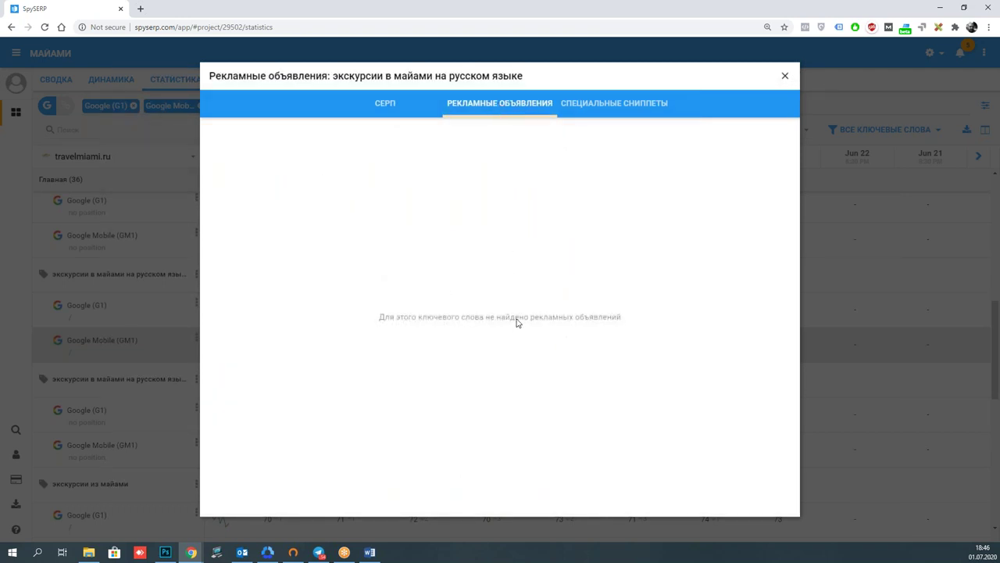
{"action": "left_click", "coordinate": [597, 103]}
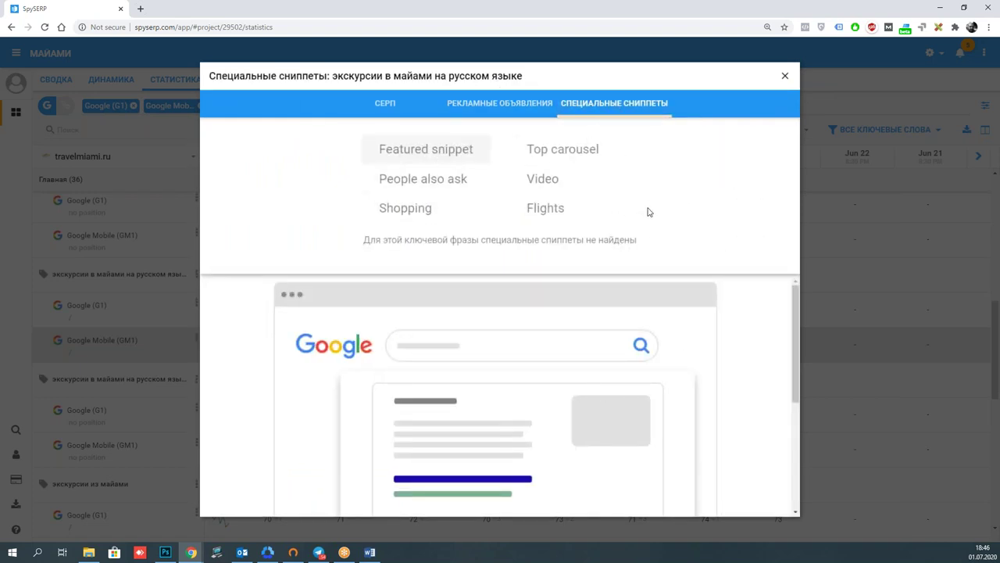
{"action": "left_click", "coordinate": [384, 104]}
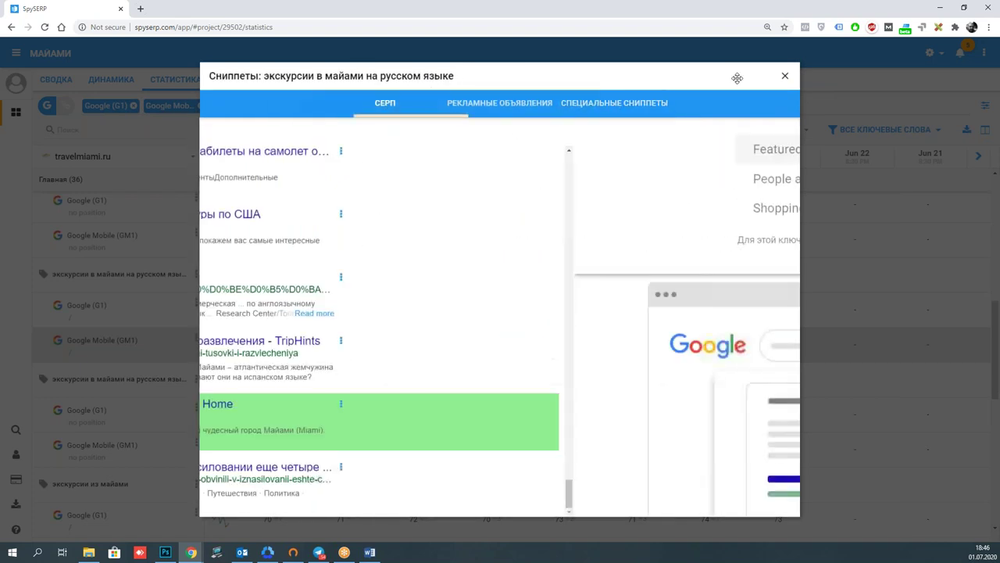
{"action": "left_click", "coordinate": [786, 78]}
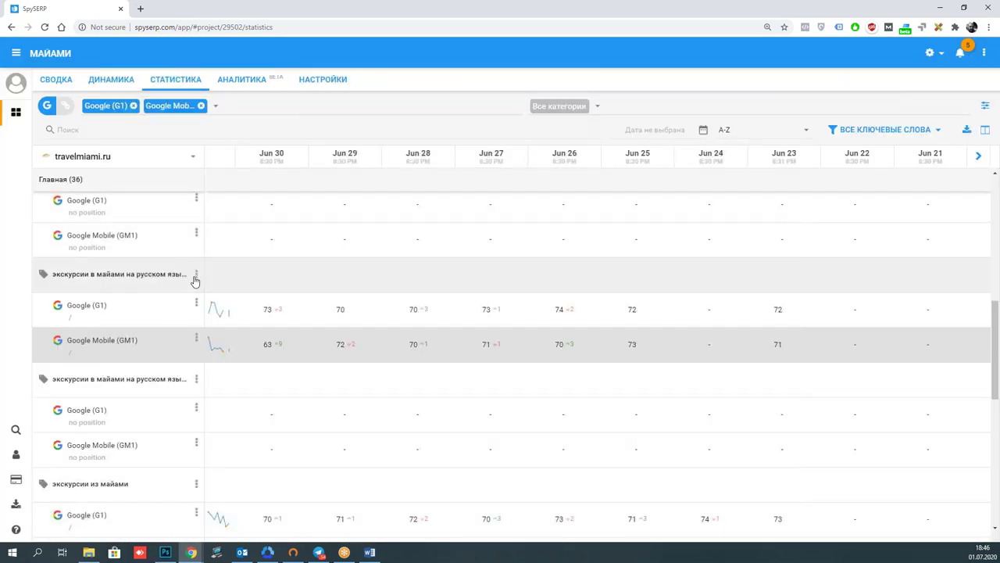
Open the saved Google Mobile search results of Jun 26 for the keyword "русскоязычные экскурсии в майами".
{"action": "scroll", "coordinate": [258, 248], "scroll_direction": "up", "scroll_amount": 5}
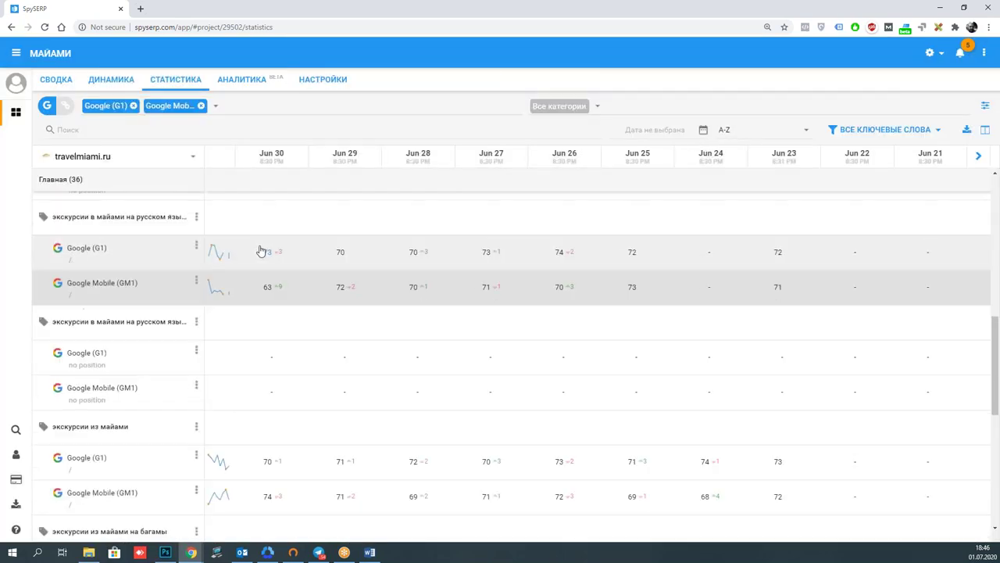
{"action": "scroll", "coordinate": [266, 287], "scroll_direction": "down", "scroll_amount": 3}
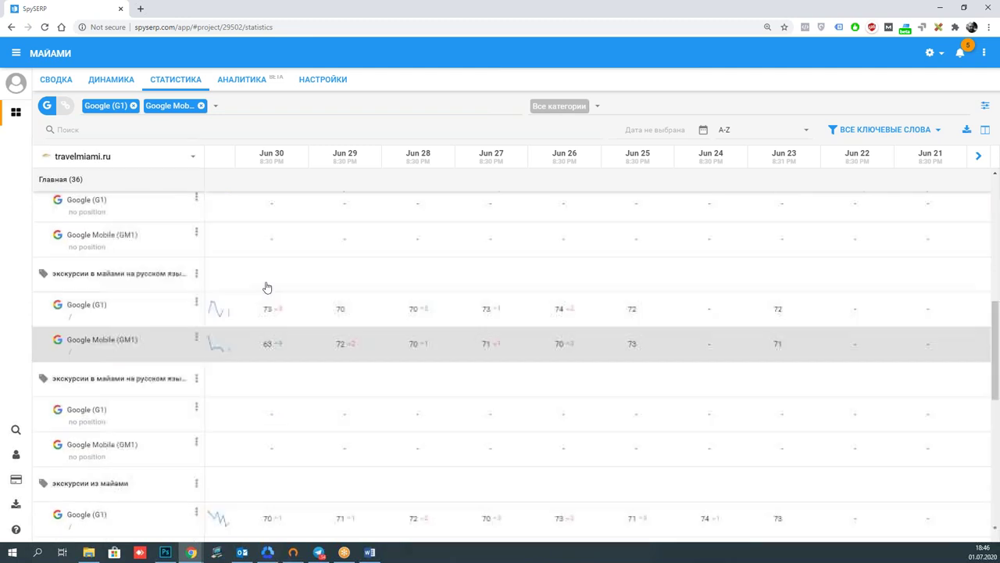
{"action": "scroll", "coordinate": [532, 289], "scroll_direction": "up", "scroll_amount": 3}
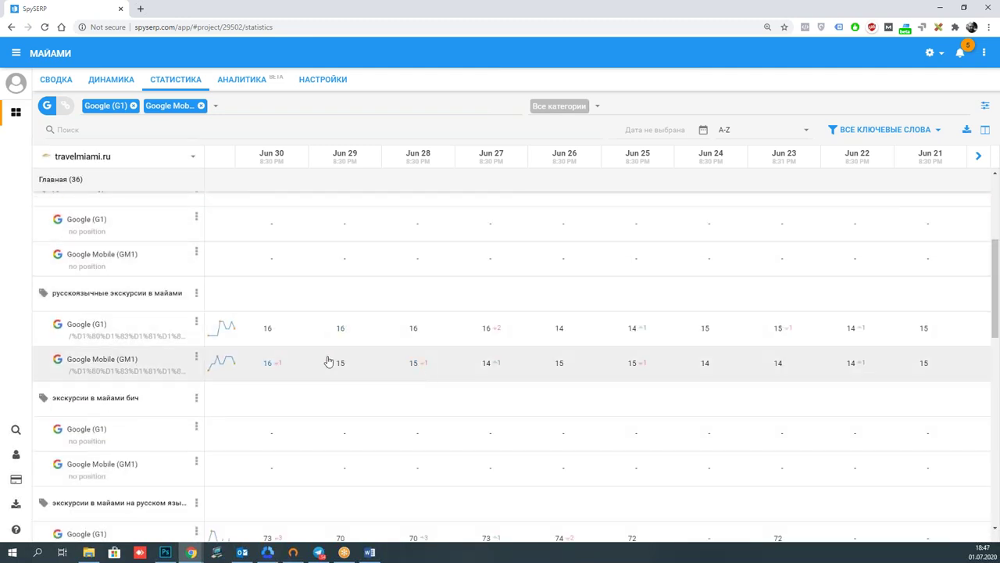
{"action": "left_click", "coordinate": [561, 367]}
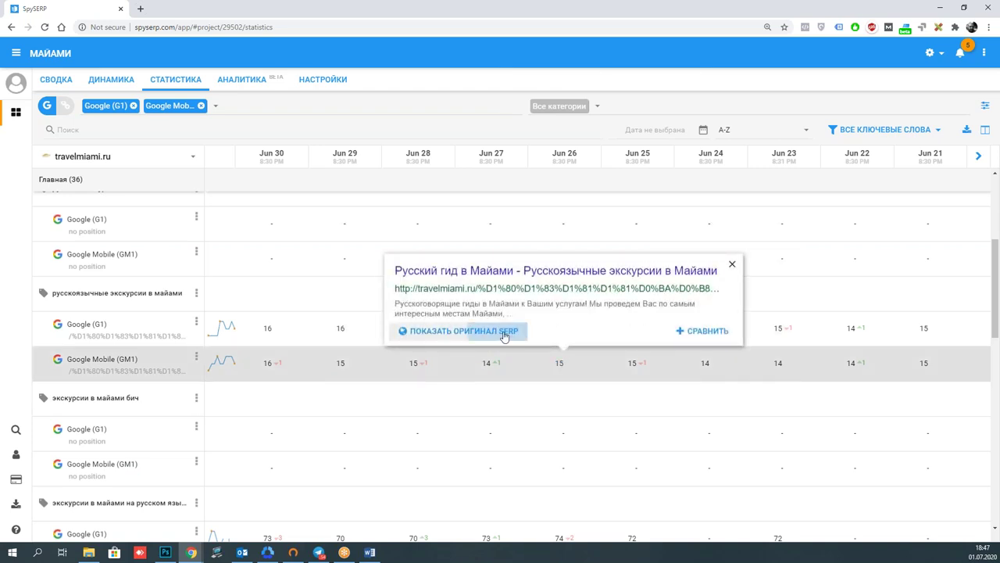
{"action": "left_click", "coordinate": [500, 333]}
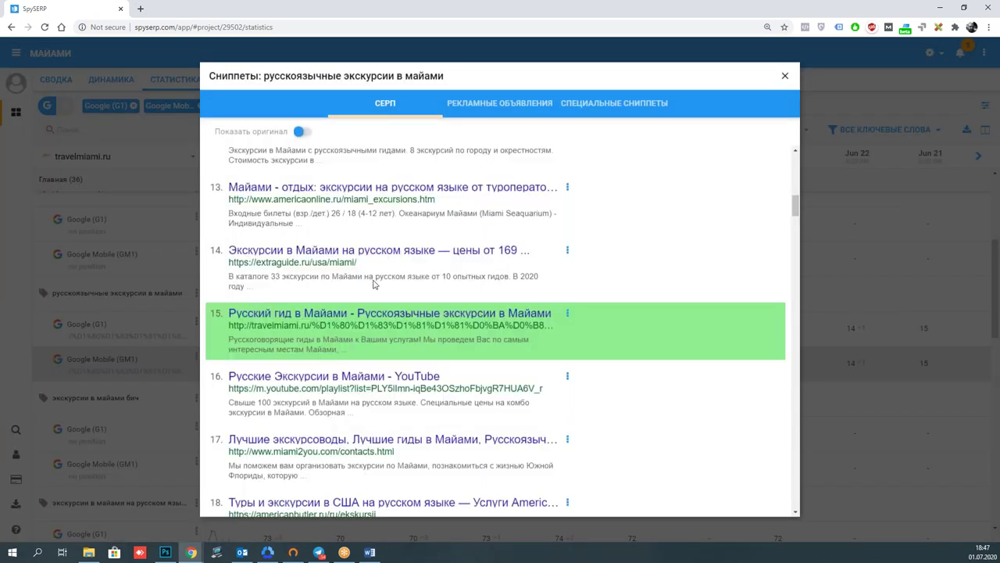
Try to add the domain of the extraguide.ru search result to the project's competitors.
{"action": "scroll", "coordinate": [374, 283], "scroll_direction": "down", "scroll_amount": 1}
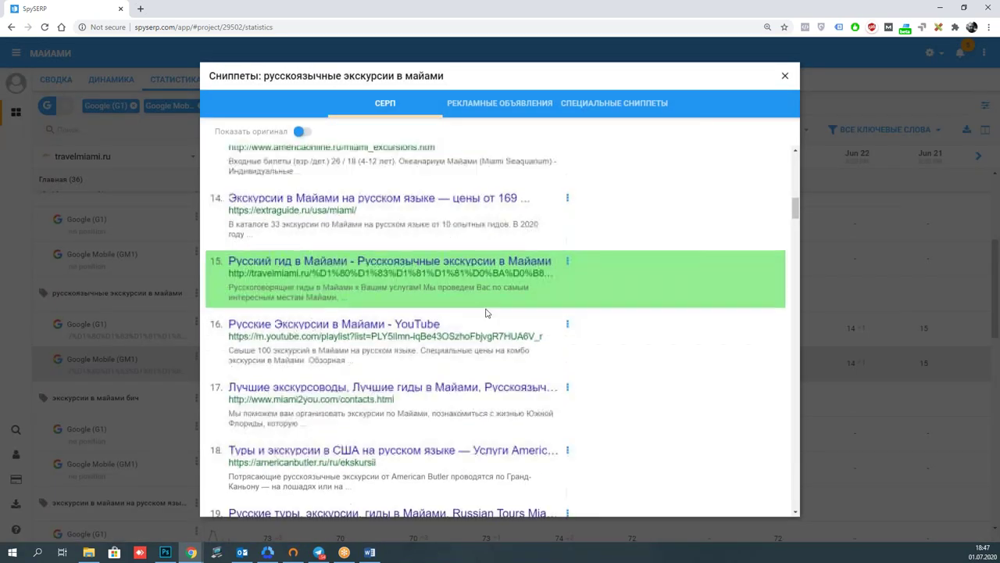
{"action": "left_click", "coordinate": [567, 198]}
{"action": "left_click", "coordinate": [547, 206]}
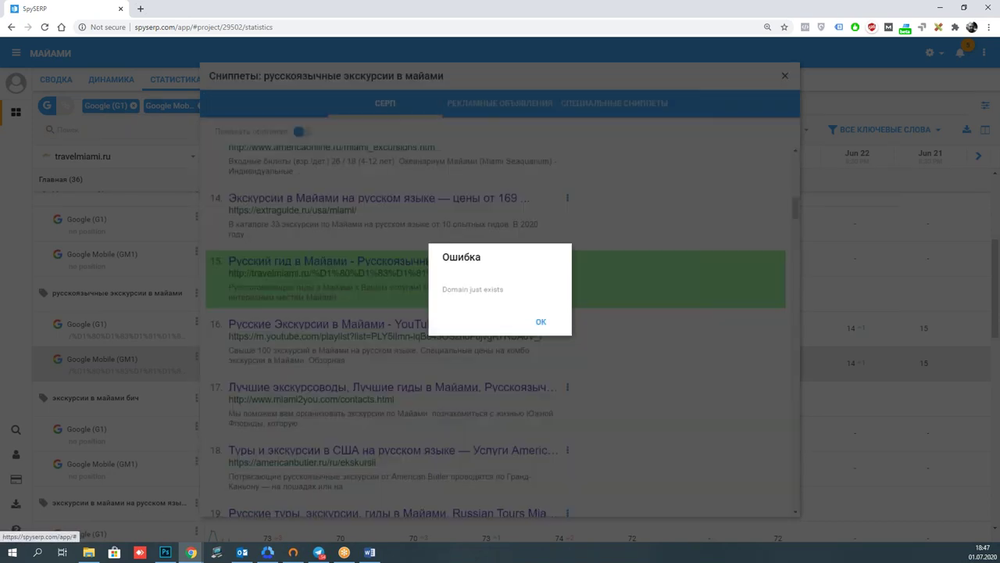
{"action": "left_click", "coordinate": [541, 321]}
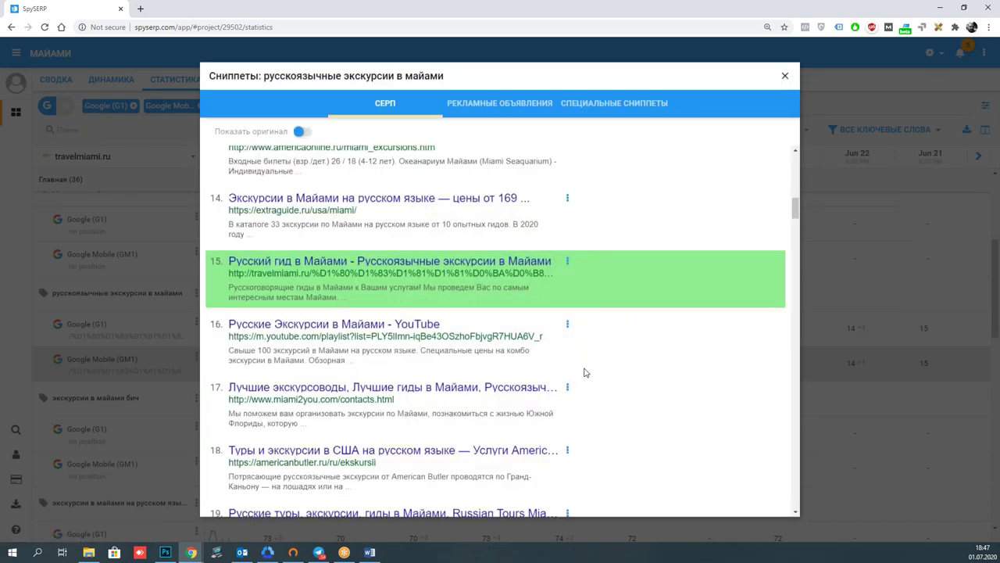
Add the domain of the experience.tripster.ru search result to the project's competitors.
{"action": "scroll", "coordinate": [585, 373], "scroll_direction": "up", "scroll_amount": 2}
{"action": "left_click", "coordinate": [570, 178]}
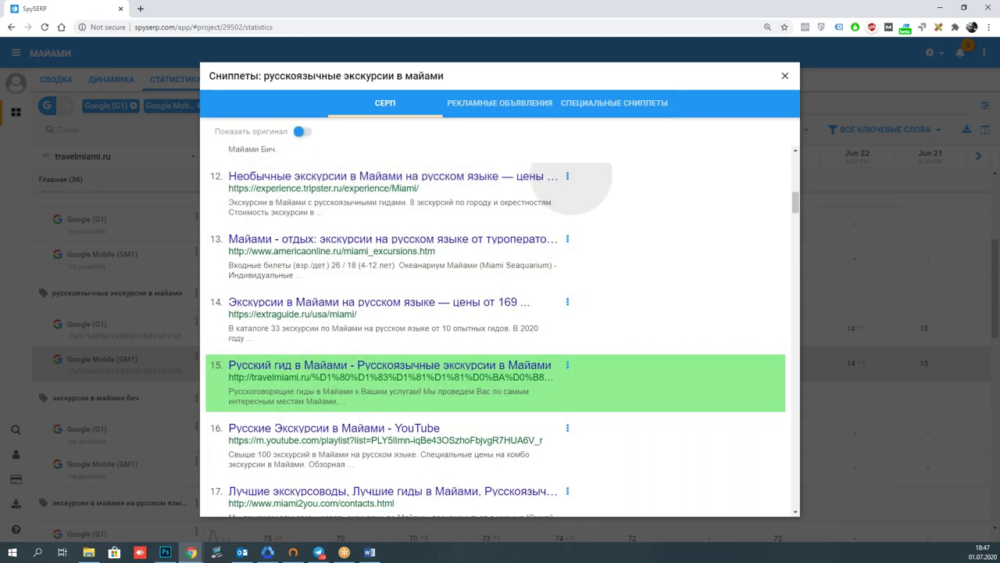
{"action": "left_click", "coordinate": [567, 177]}
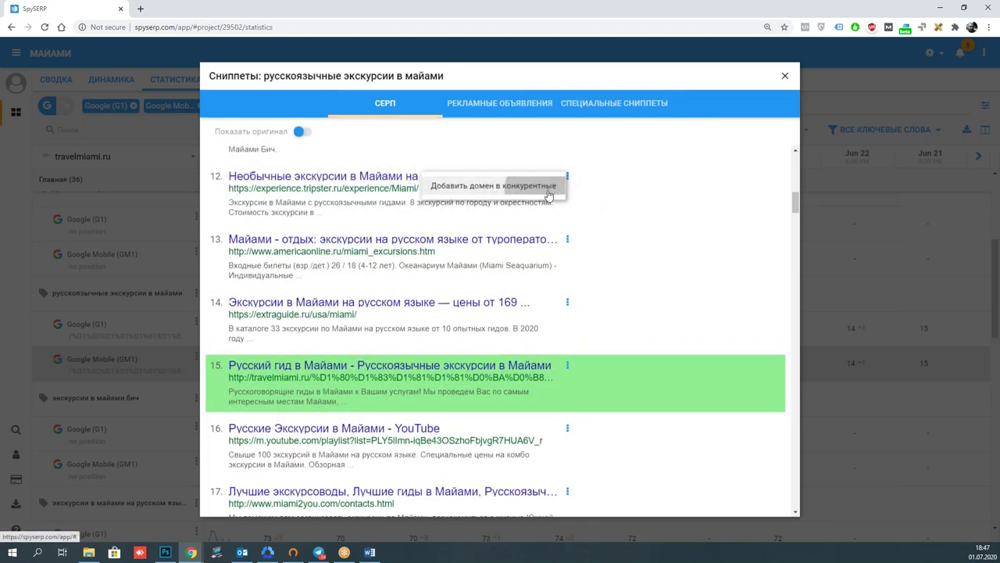
{"action": "left_click", "coordinate": [518, 184]}
{"action": "left_click", "coordinate": [558, 323]}
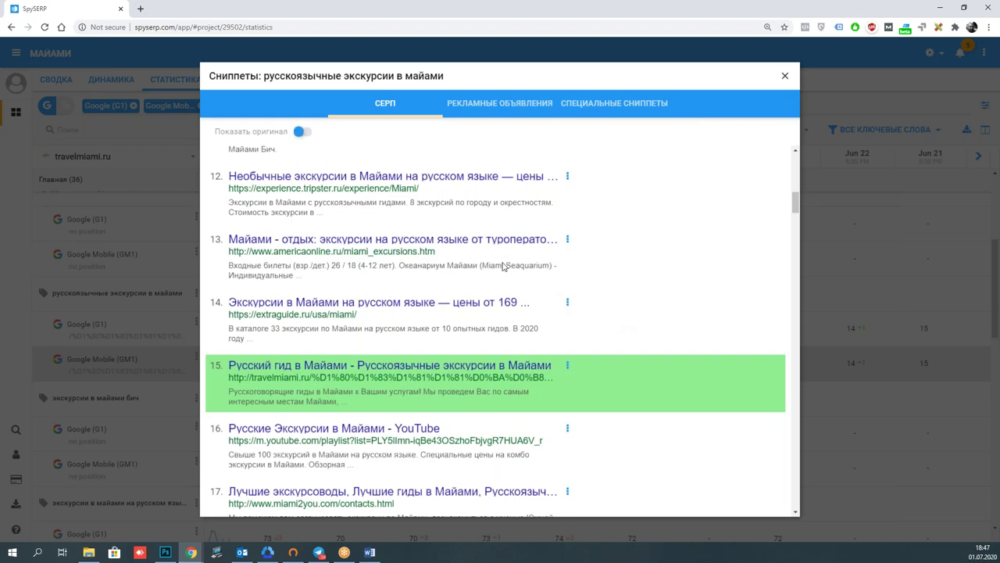
Show the original mobile Google results page, look through its entries around travelmiami.ru, and close it.
{"action": "left_click", "coordinate": [303, 132]}
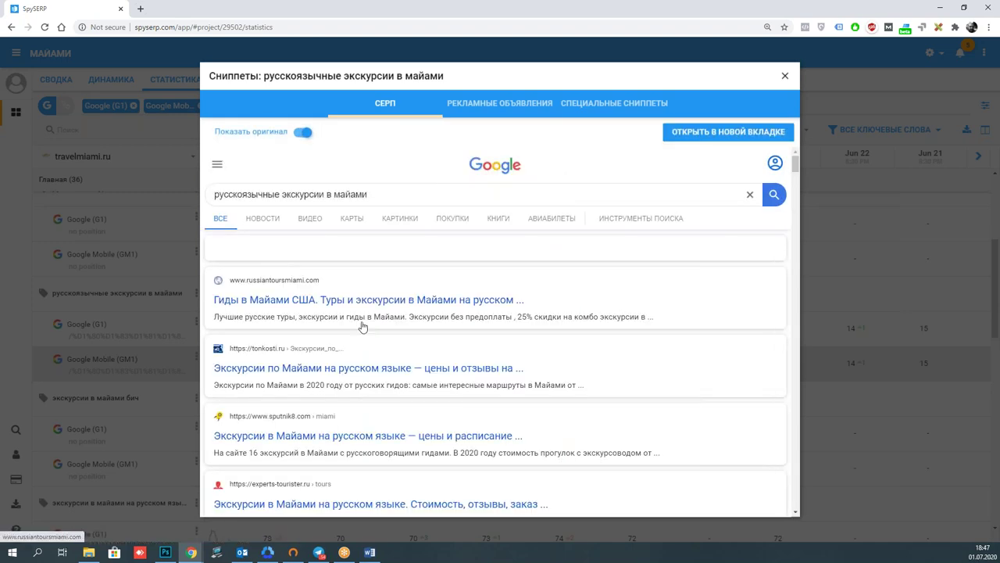
{"action": "scroll", "coordinate": [437, 341], "scroll_direction": "down", "scroll_amount": 10}
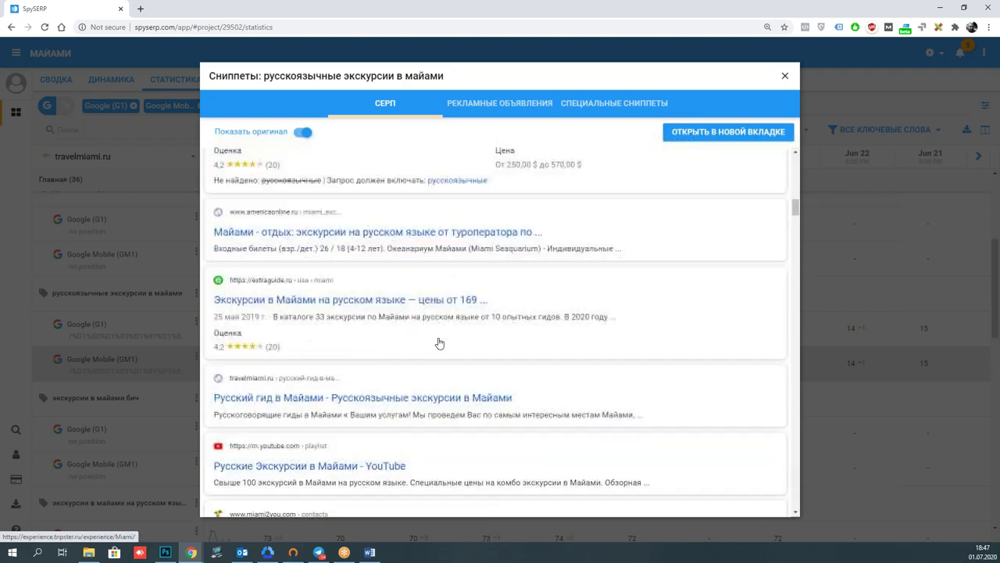
{"action": "scroll", "coordinate": [439, 343], "scroll_direction": "down", "scroll_amount": 10}
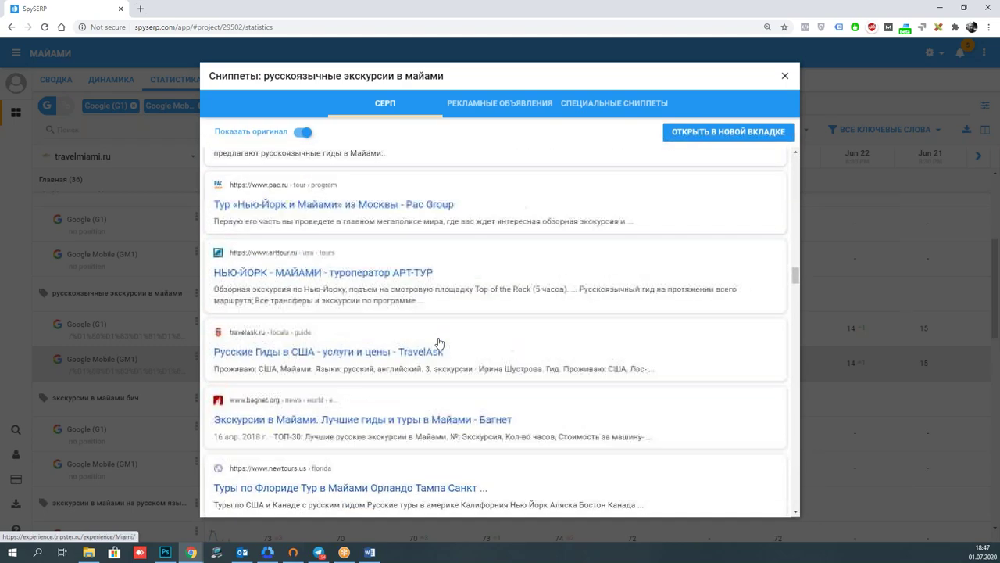
{"action": "scroll", "coordinate": [439, 343], "scroll_direction": "up", "scroll_amount": 10}
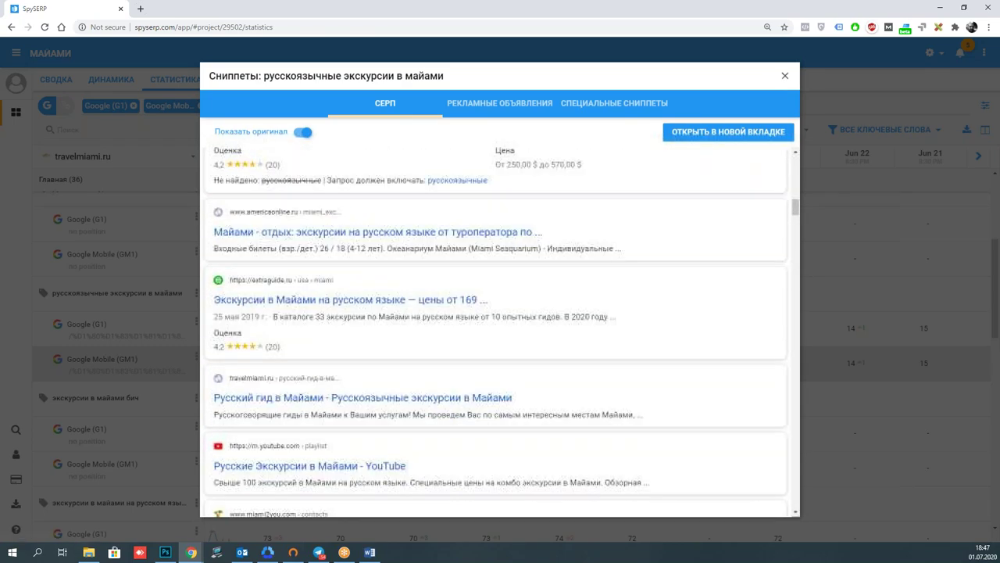
{"action": "left_click", "coordinate": [784, 76]}
View the original desktop Google results page of Jun 30 for "русскоязычные экскурсии в майами", look through its entries, and close it.
{"action": "left_click", "coordinate": [268, 329]}
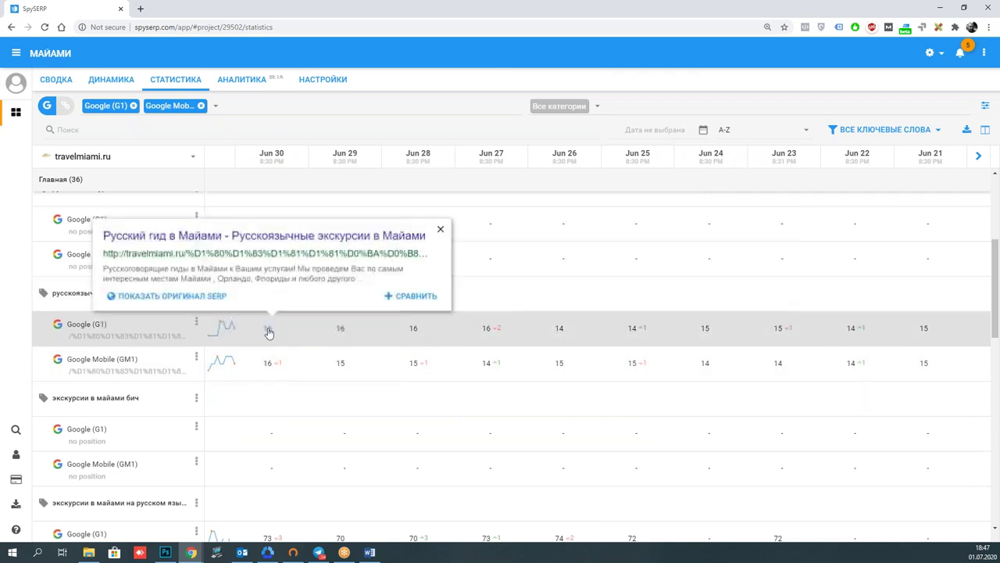
{"action": "left_click", "coordinate": [168, 295]}
{"action": "left_click", "coordinate": [303, 133]}
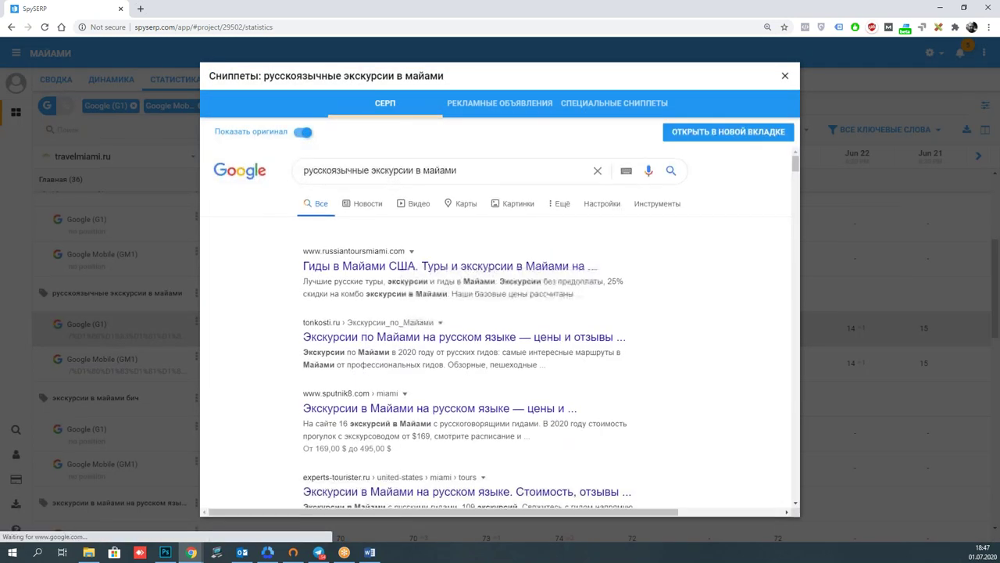
{"action": "scroll", "coordinate": [631, 297], "scroll_direction": "down", "scroll_amount": 3}
{"action": "scroll", "coordinate": [631, 297], "scroll_direction": "down", "scroll_amount": 10}
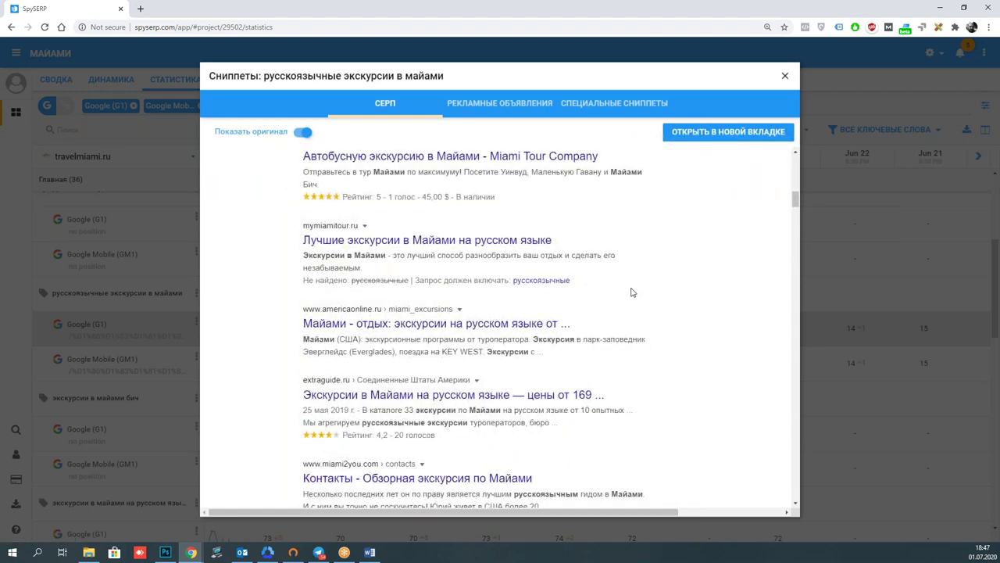
{"action": "scroll", "coordinate": [632, 291], "scroll_direction": "up", "scroll_amount": 8}
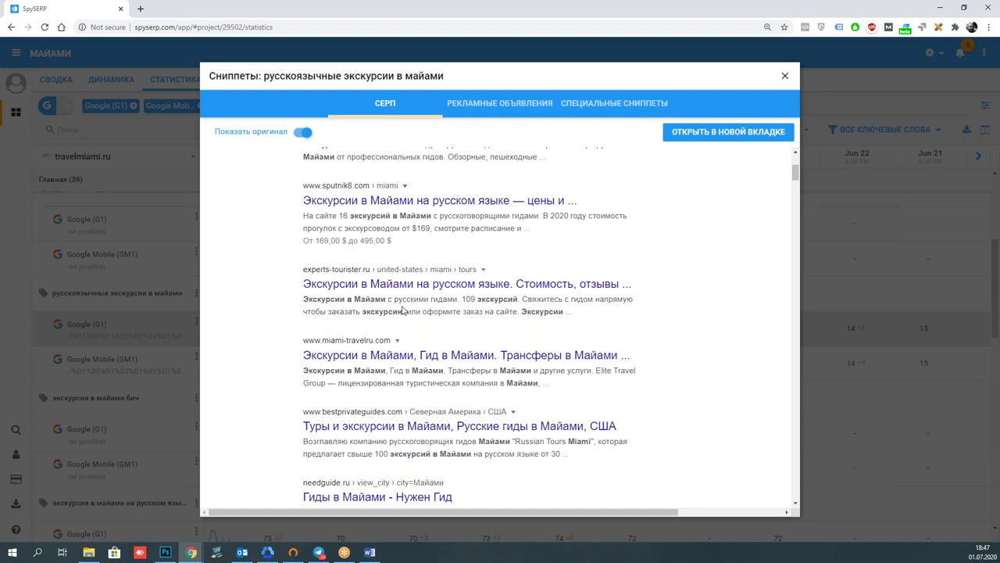
{"action": "scroll", "coordinate": [406, 302], "scroll_direction": "down", "scroll_amount": 6}
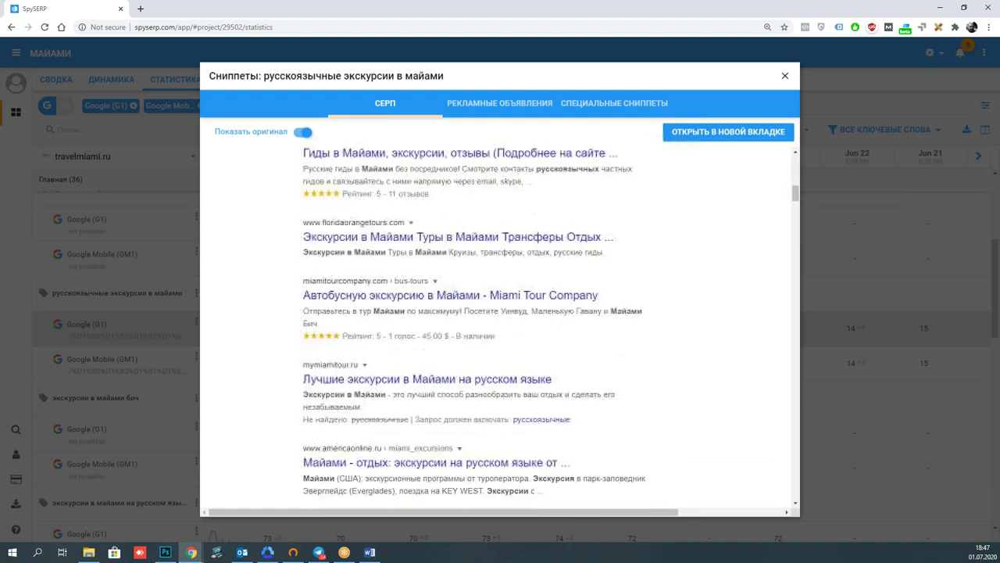
{"action": "left_click", "coordinate": [784, 79]}
Look through the keyword table and the list of domains tracked in the project.
{"action": "scroll", "coordinate": [353, 274], "scroll_direction": "down", "scroll_amount": 4}
{"action": "scroll", "coordinate": [356, 269], "scroll_direction": "down", "scroll_amount": 5}
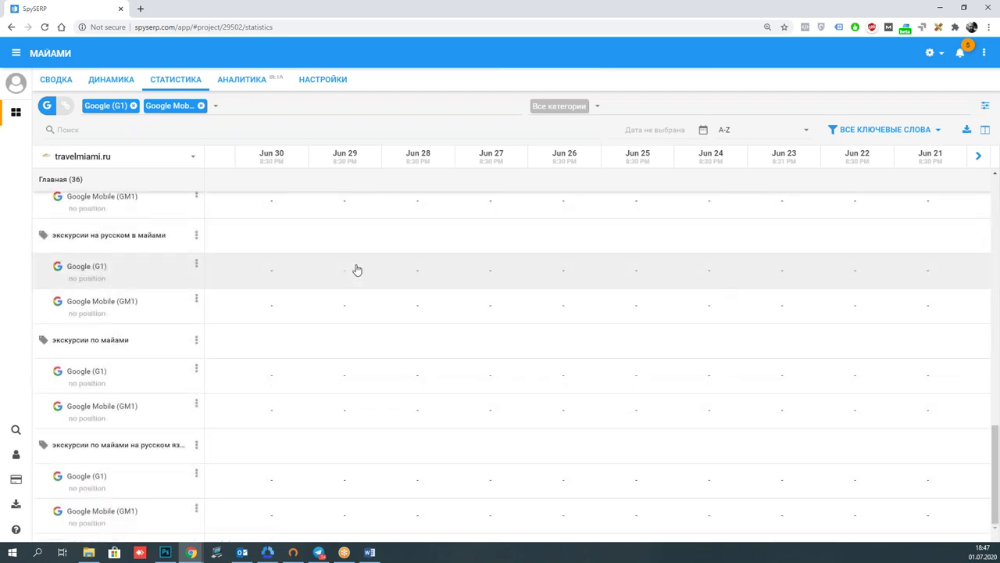
{"action": "scroll", "coordinate": [356, 269], "scroll_direction": "up", "scroll_amount": 5}
{"action": "left_click", "coordinate": [193, 156]}
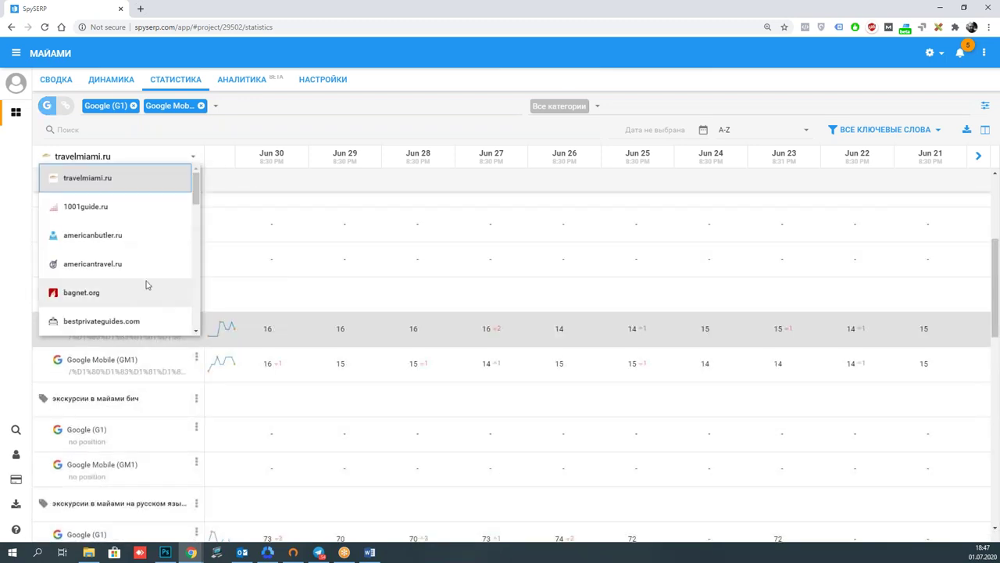
{"action": "scroll", "coordinate": [158, 225], "scroll_direction": "down", "scroll_amount": 3}
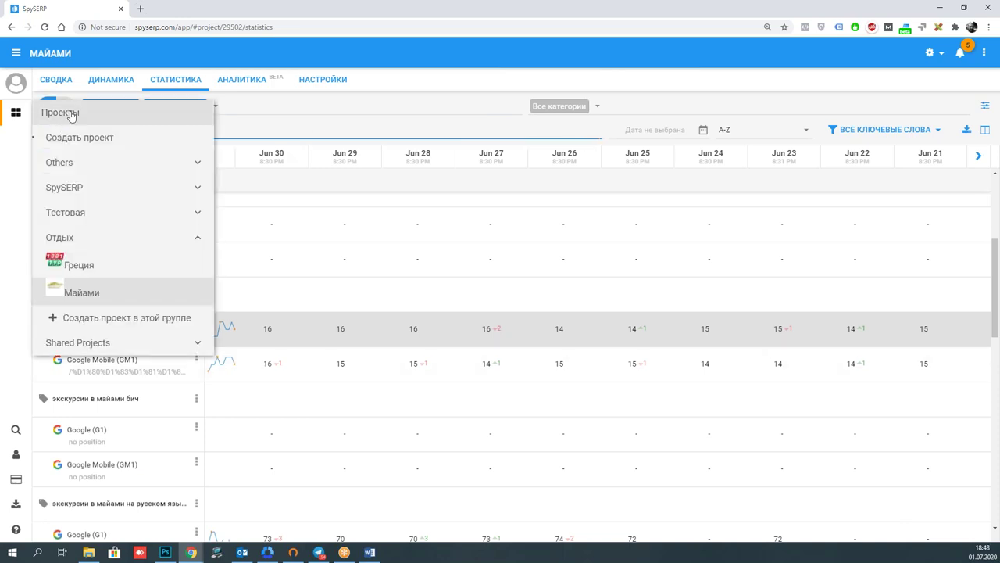
Switch the statistics to comparison by domain and examine the competitors' and travelmiami.ru's Google positions for each keyword.
{"action": "left_click", "coordinate": [62, 108]}
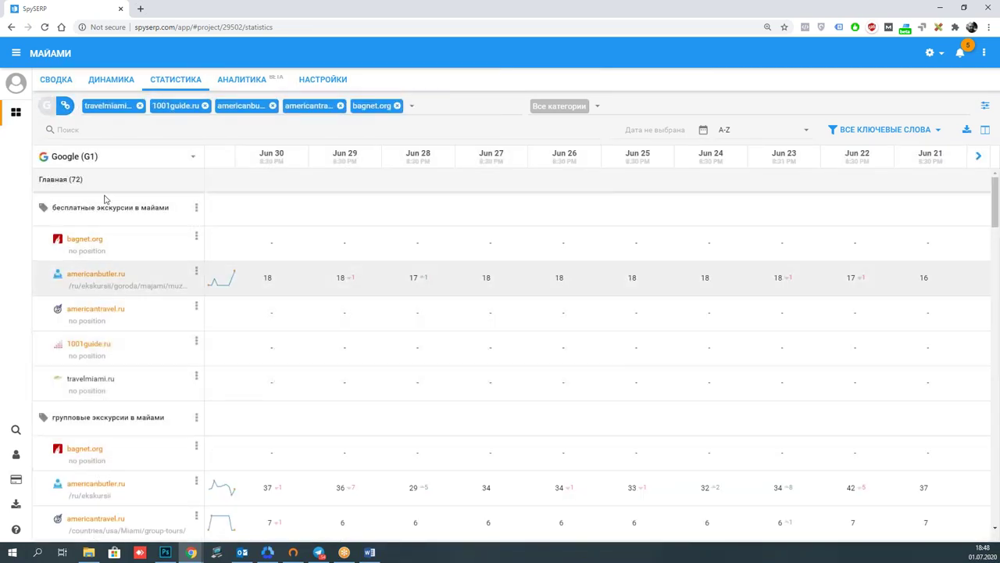
{"action": "scroll", "coordinate": [164, 312], "scroll_direction": "down", "scroll_amount": 3}
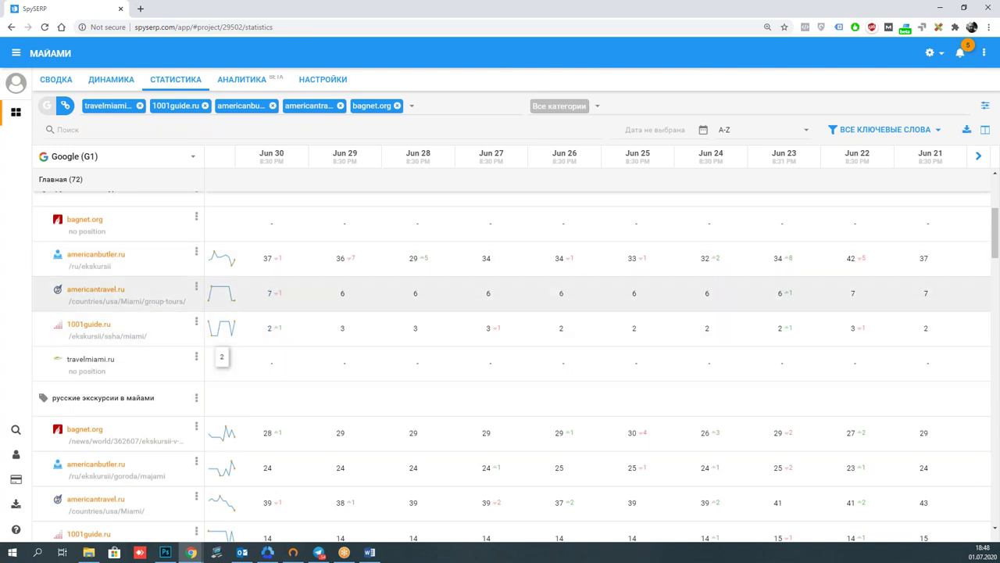
{"action": "scroll", "coordinate": [174, 293], "scroll_direction": "up", "scroll_amount": 1}
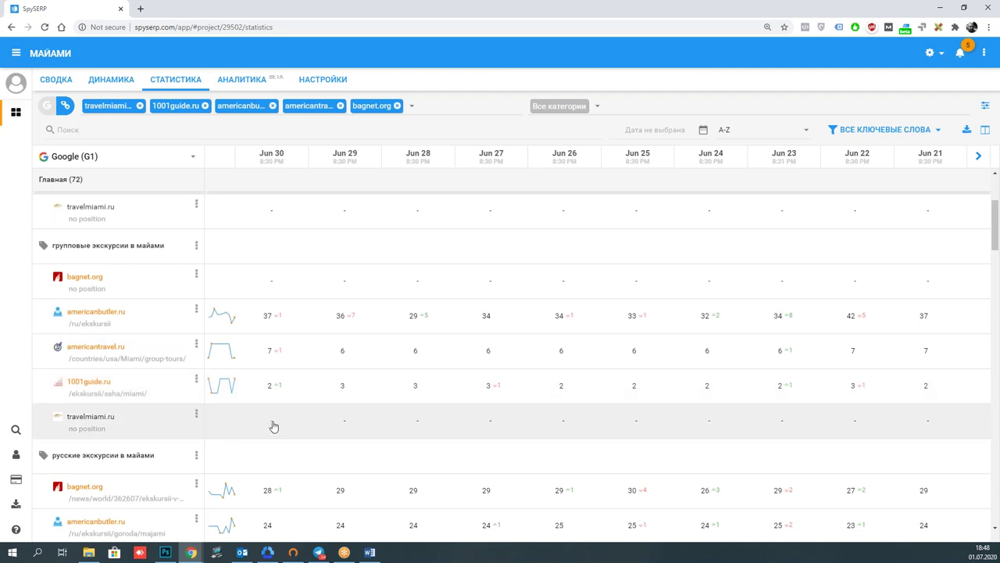
{"action": "scroll", "coordinate": [274, 386], "scroll_direction": "down", "scroll_amount": 1}
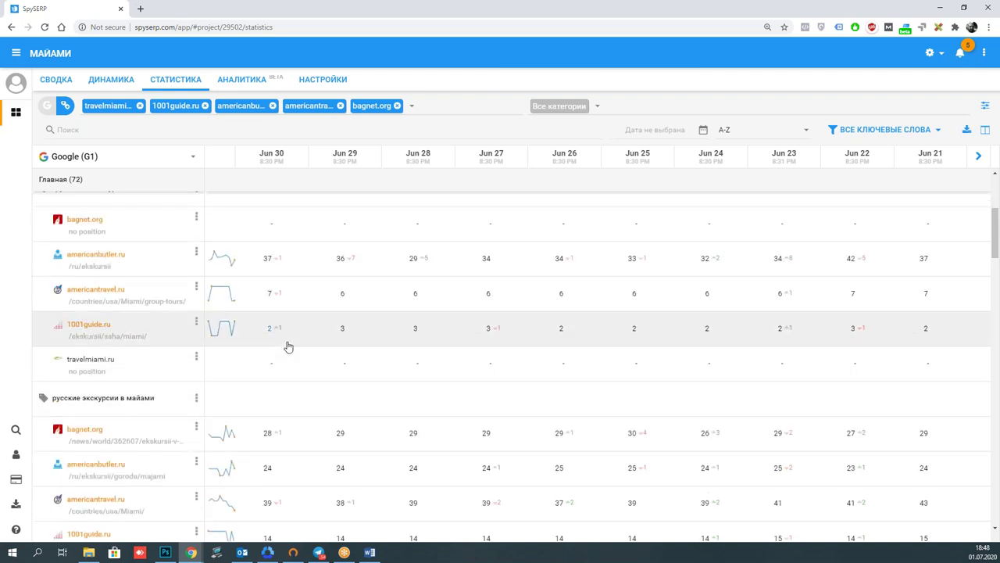
{"action": "scroll", "coordinate": [292, 342], "scroll_direction": "down", "scroll_amount": 2}
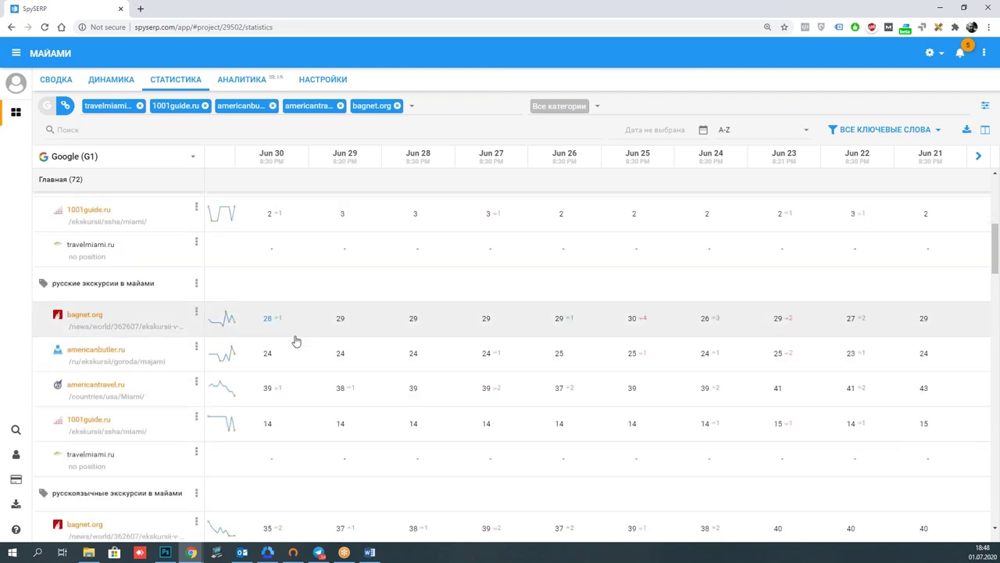
{"action": "scroll", "coordinate": [298, 374], "scroll_direction": "down", "scroll_amount": 5}
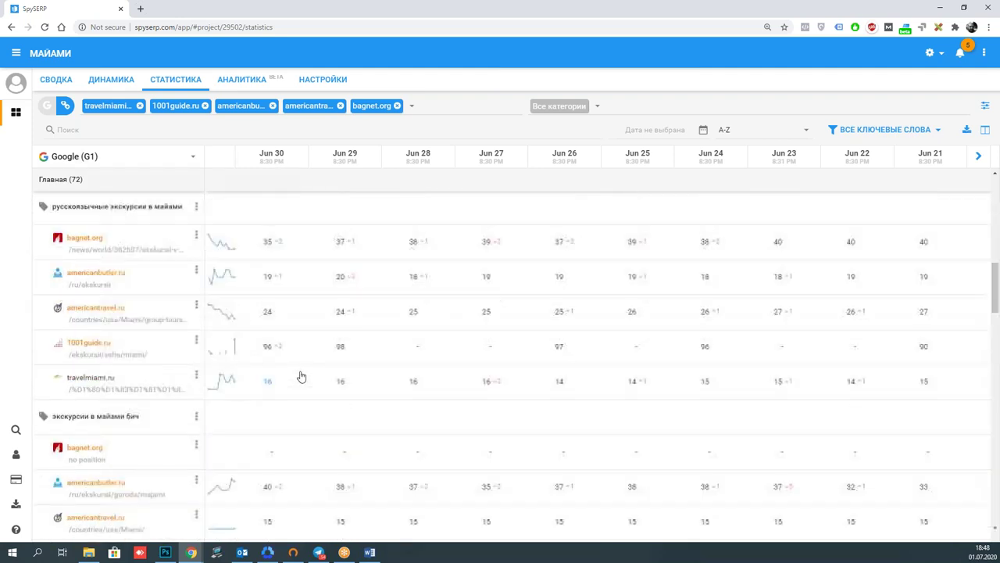
{"action": "scroll", "coordinate": [301, 377], "scroll_direction": "down", "scroll_amount": 3}
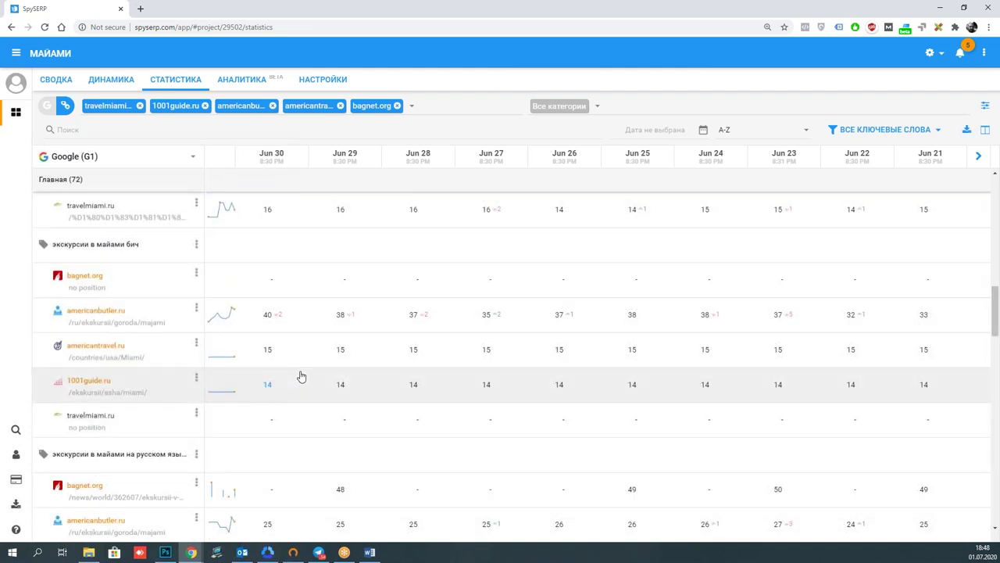
Switch the statistics to comparison by search engine and examine travelmiami.ru's positions for "русскоязычные экскурсии в майами".
{"action": "scroll", "coordinate": [301, 377], "scroll_direction": "down", "scroll_amount": 6}
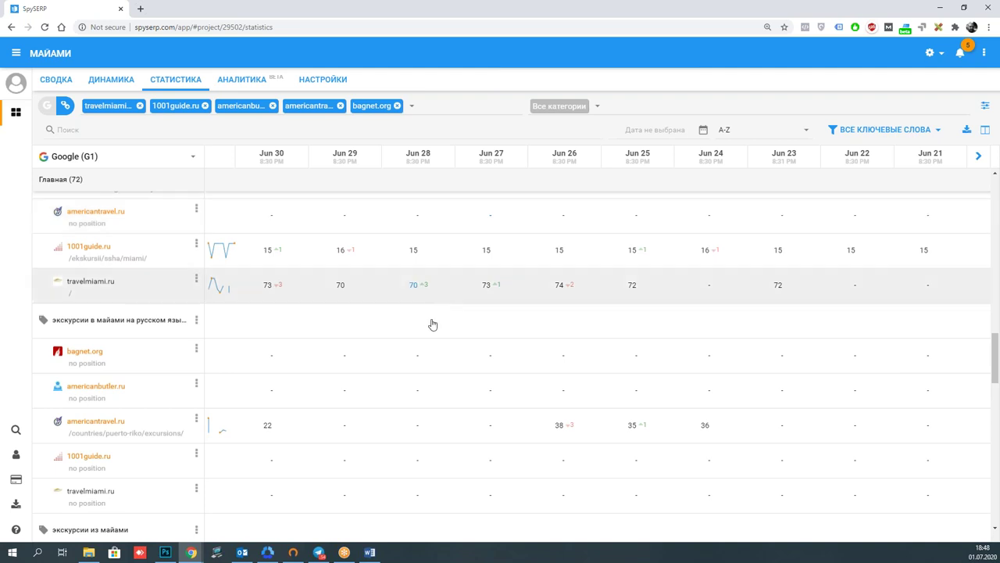
{"action": "scroll", "coordinate": [227, 360], "scroll_direction": "up", "scroll_amount": 3}
{"action": "left_click", "coordinate": [50, 109]}
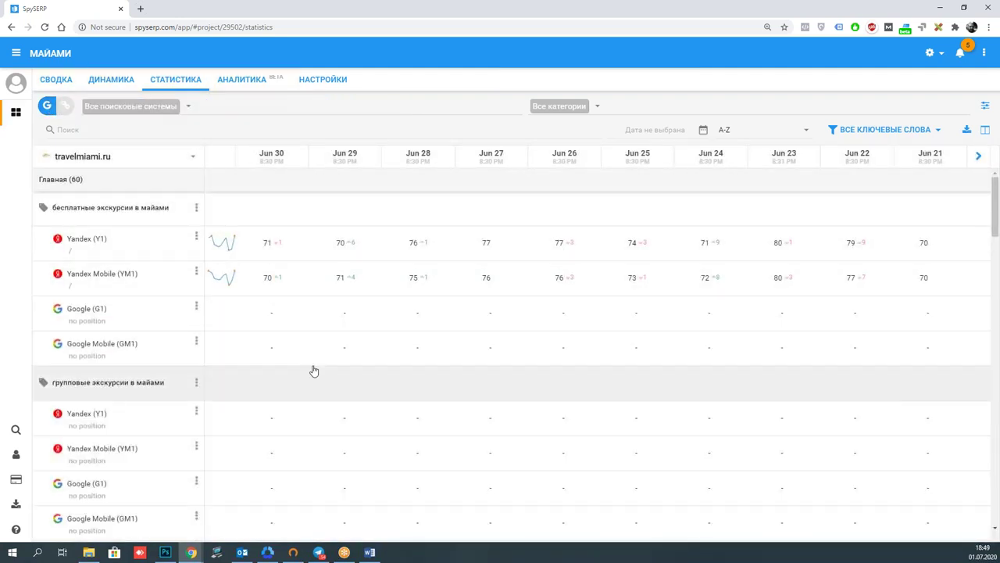
{"action": "scroll", "coordinate": [313, 368], "scroll_direction": "down", "scroll_amount": 6}
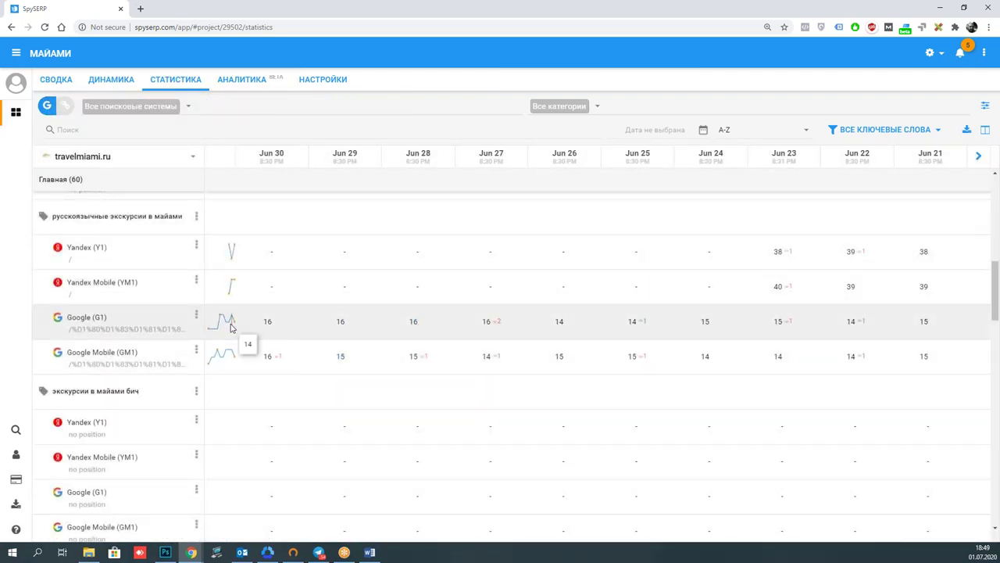
{"action": "mouse_move", "coordinate": [230, 322]}
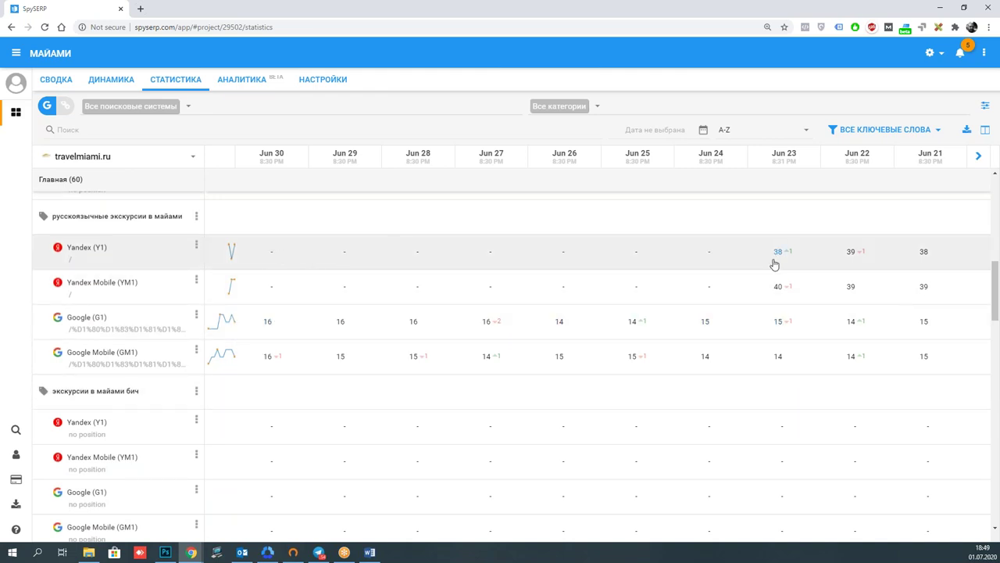
For "русскоязычные экскурсии в майами", mark the Google (G1) results of Jun 30 and Jun 24 and Google Mobile (GM1) results of Jun 22 and Jun 30 for comparison.
{"action": "left_click", "coordinate": [267, 323]}
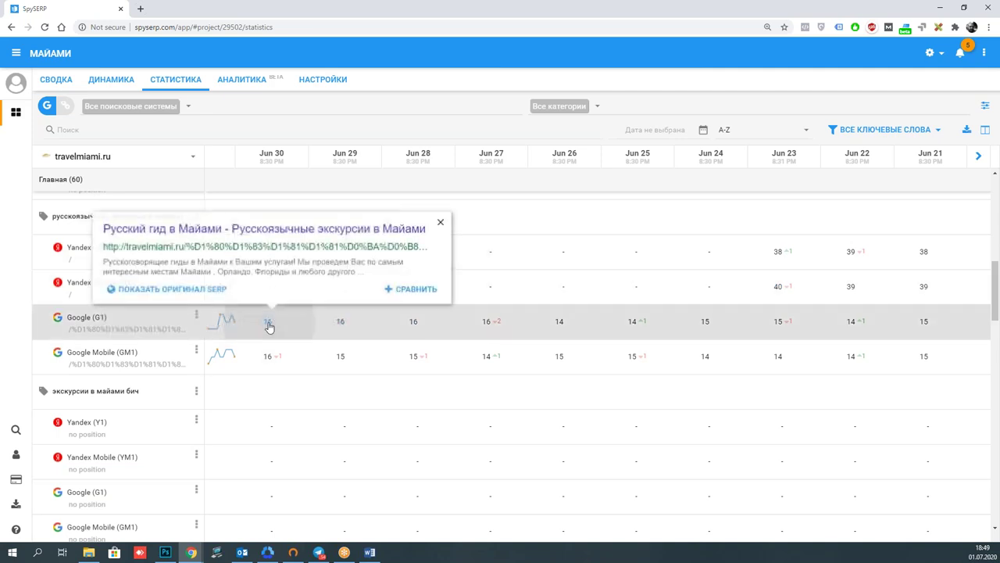
{"action": "left_click", "coordinate": [402, 289]}
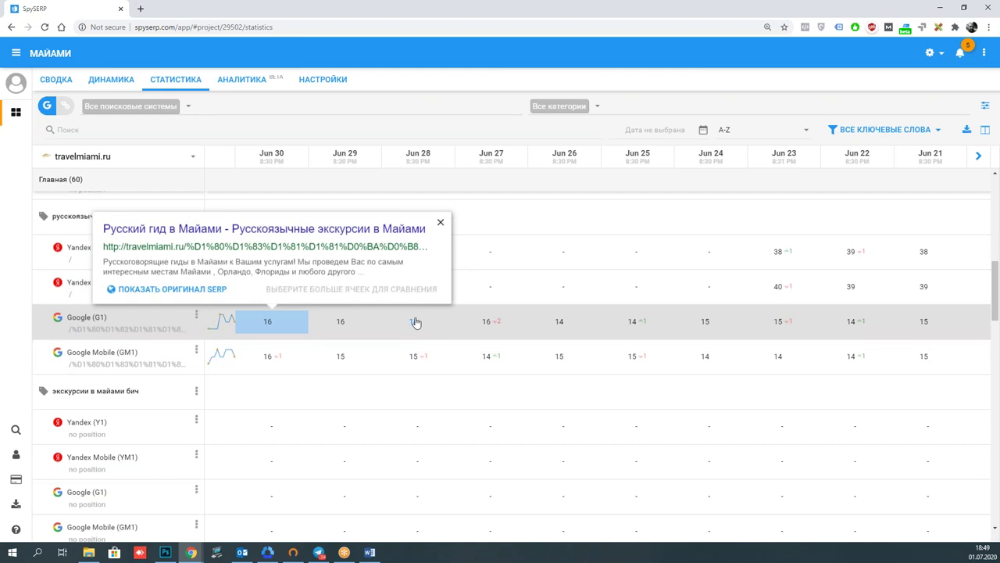
{"action": "left_click", "coordinate": [705, 321]}
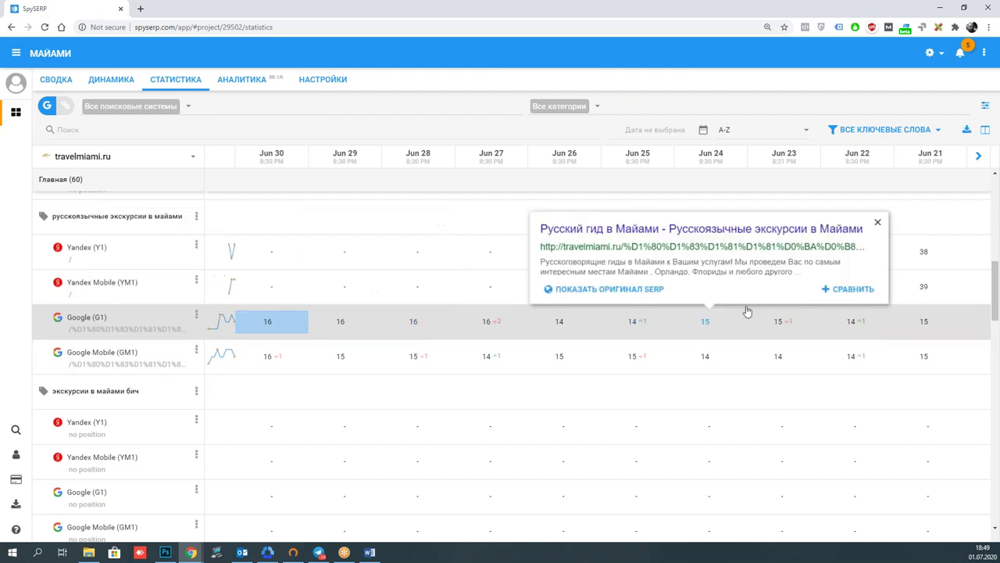
{"action": "left_click", "coordinate": [860, 290]}
{"action": "left_click", "coordinate": [863, 356]}
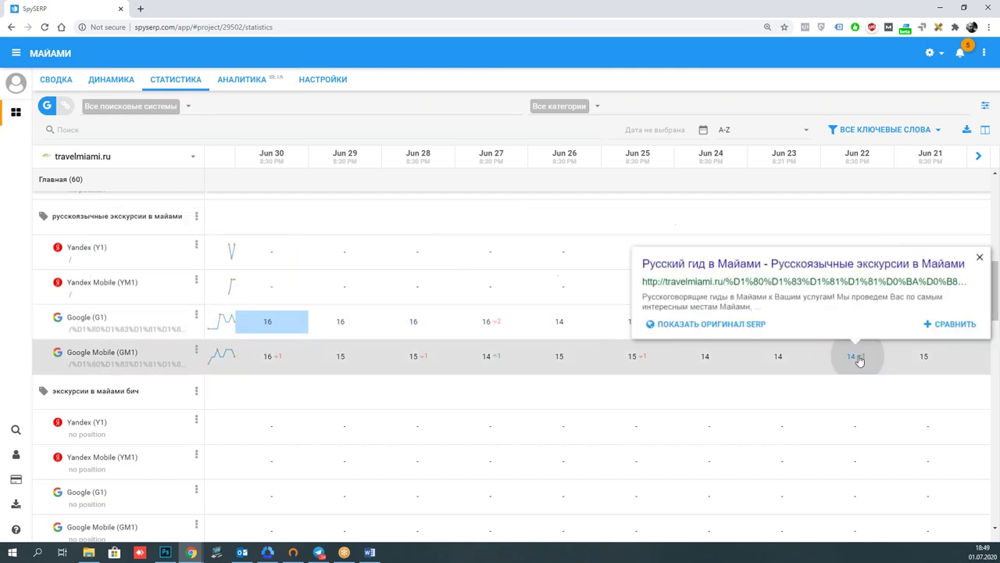
{"action": "left_click", "coordinate": [975, 327]}
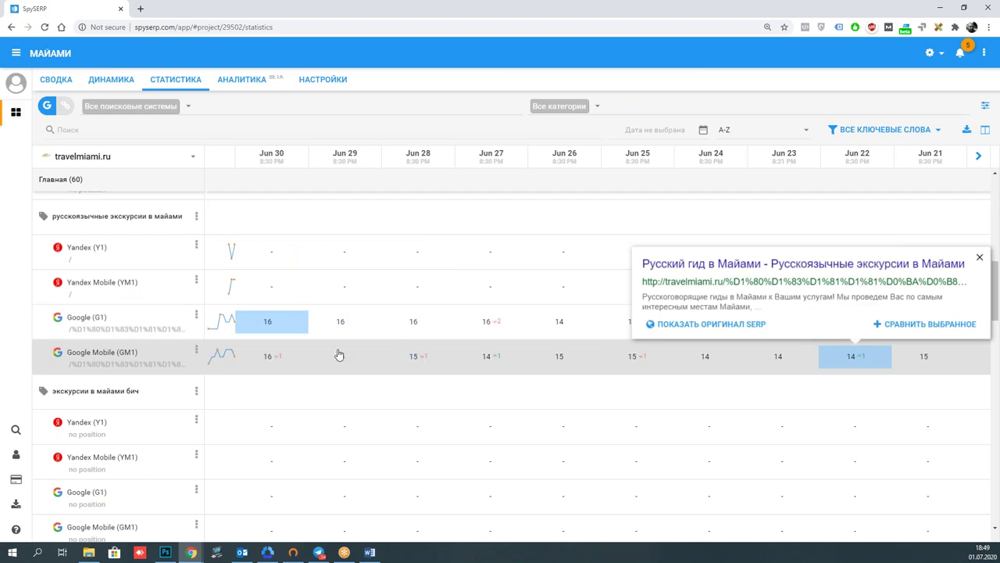
{"action": "left_click", "coordinate": [269, 357]}
{"action": "left_click", "coordinate": [405, 326]}
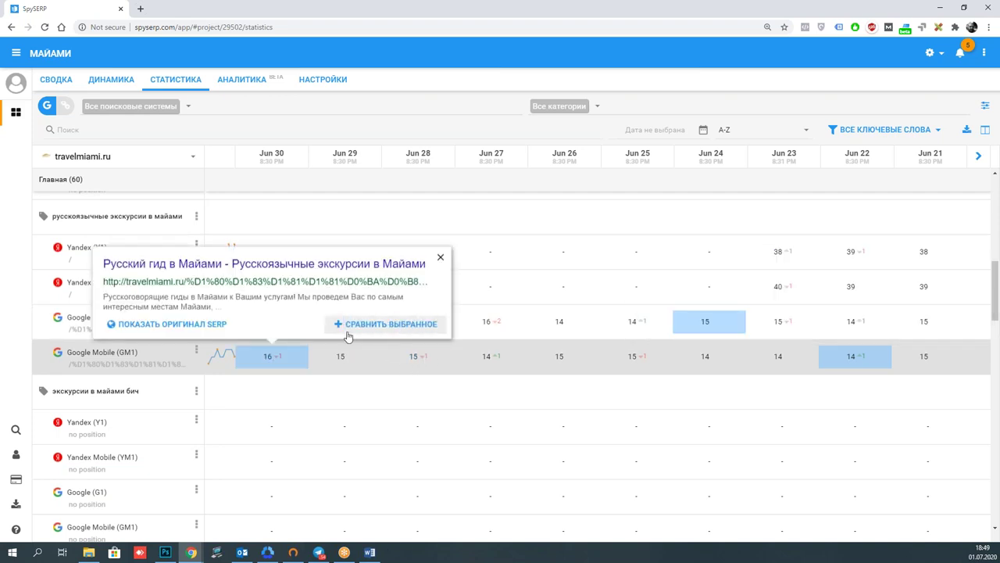
Open the side-by-side SERP comparison of the four marked results and look through its entries.
{"action": "left_click", "coordinate": [82, 345]}
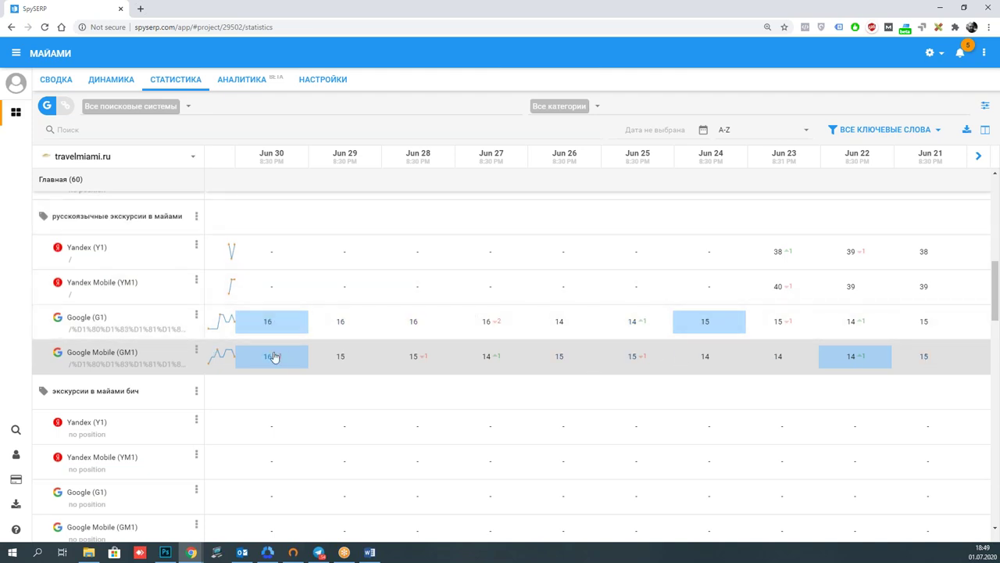
{"action": "left_click", "coordinate": [270, 357]}
{"action": "left_click", "coordinate": [404, 335]}
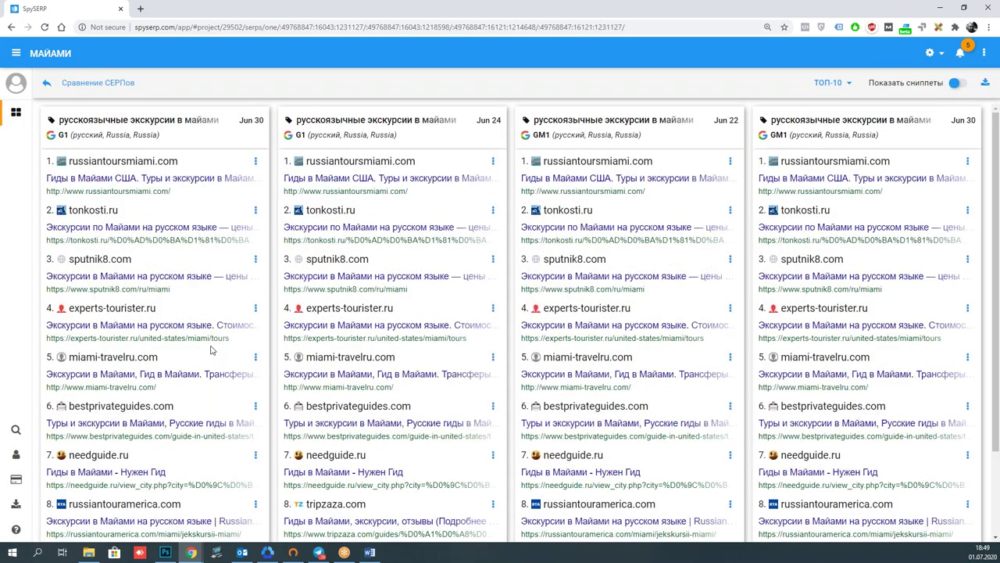
{"action": "scroll", "coordinate": [353, 311], "scroll_direction": "down", "scroll_amount": 3}
{"action": "scroll", "coordinate": [383, 289], "scroll_direction": "up", "scroll_amount": 3}
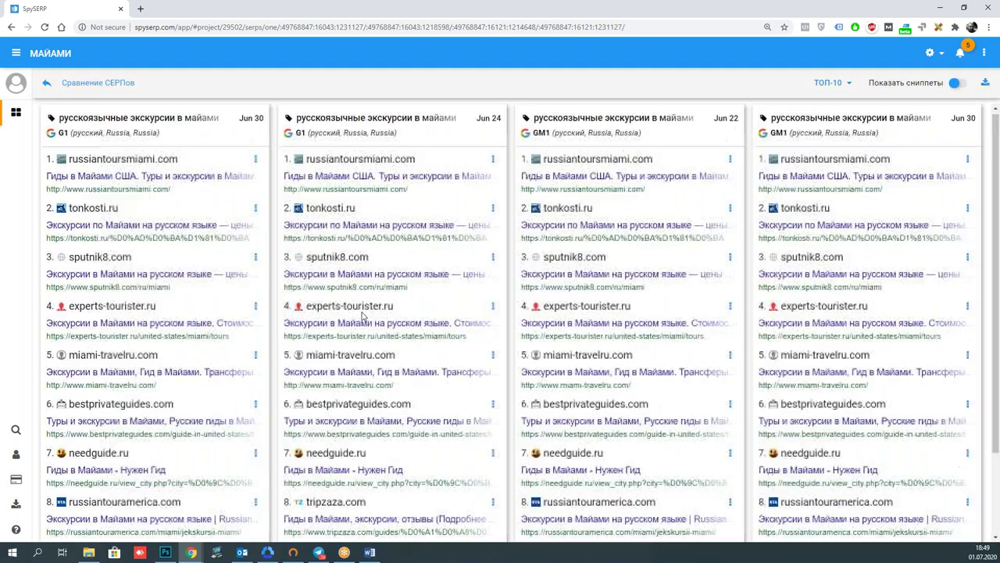
Extend the SERP comparison to the Top-20 results and look over the added entries.
{"action": "left_click", "coordinate": [832, 82]}
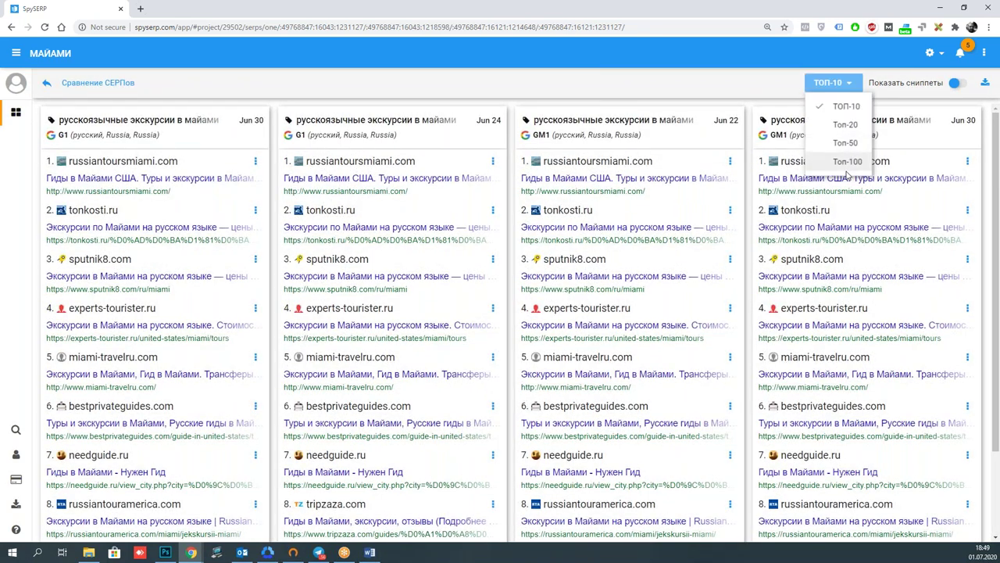
{"action": "left_click", "coordinate": [843, 125]}
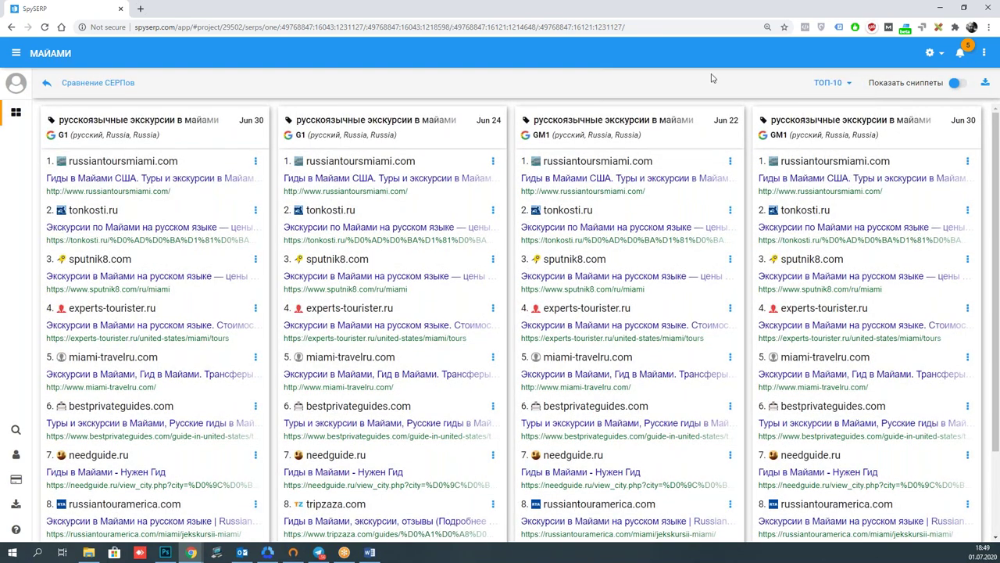
{"action": "scroll", "coordinate": [352, 218], "scroll_direction": "down", "scroll_amount": 4}
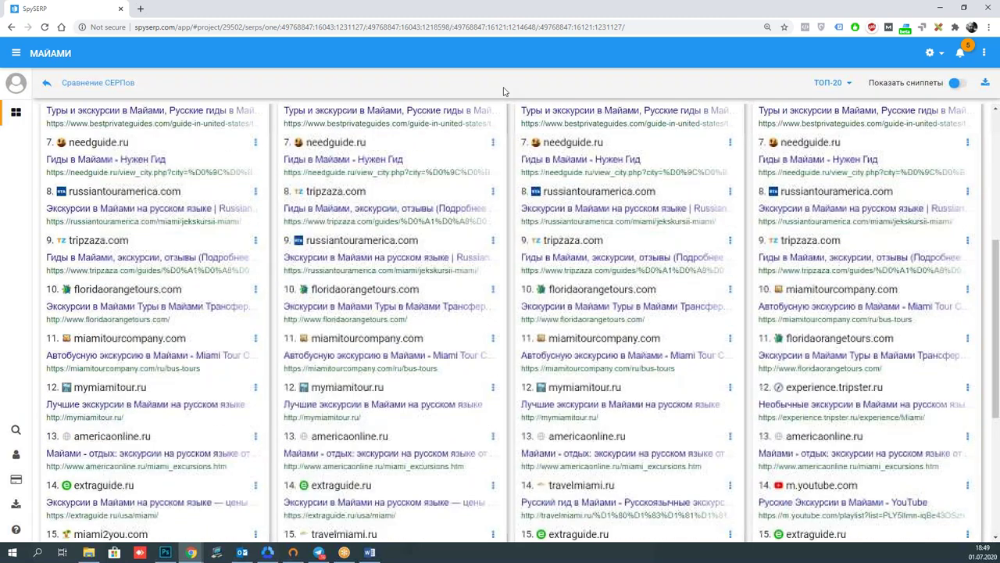
Highlight russiantouramerica.com and miamitourcompany.com across all four compared results, and check their positions alongside travelmiami.ru.
{"action": "left_click", "coordinate": [381, 241]}
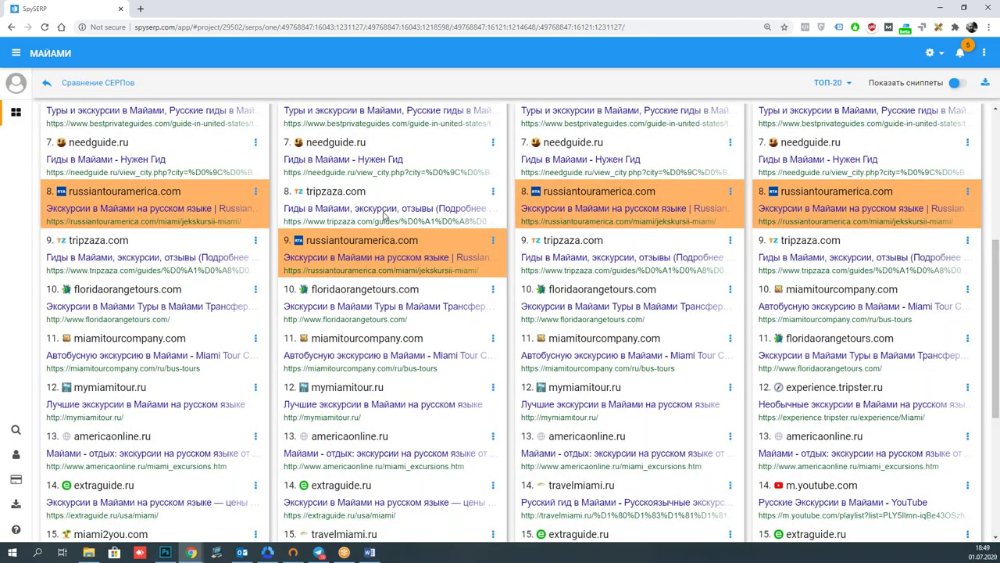
{"action": "left_click", "coordinate": [396, 344]}
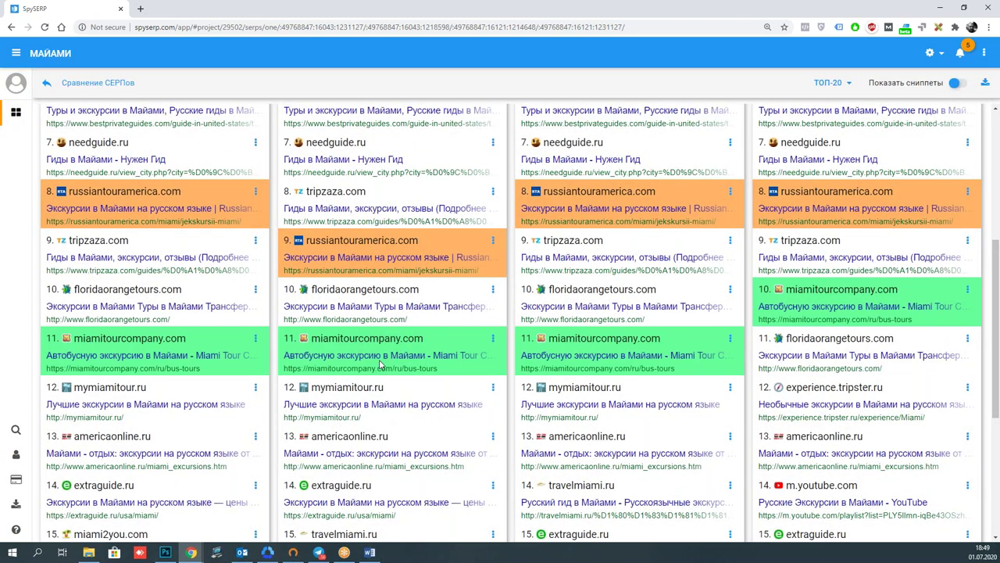
{"action": "scroll", "coordinate": [371, 344], "scroll_direction": "down", "scroll_amount": 3}
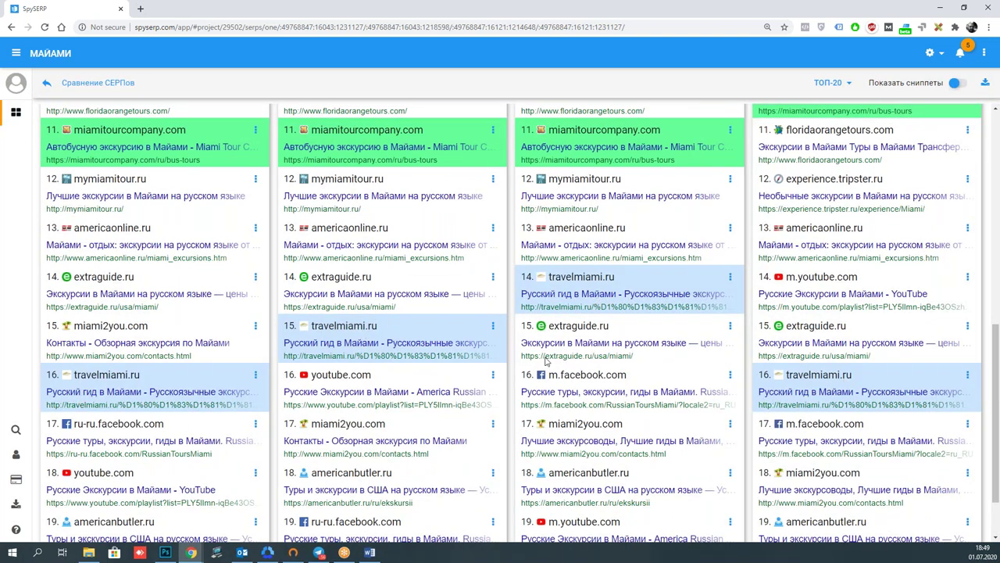
{"action": "scroll", "coordinate": [546, 359], "scroll_direction": "up", "scroll_amount": 8}
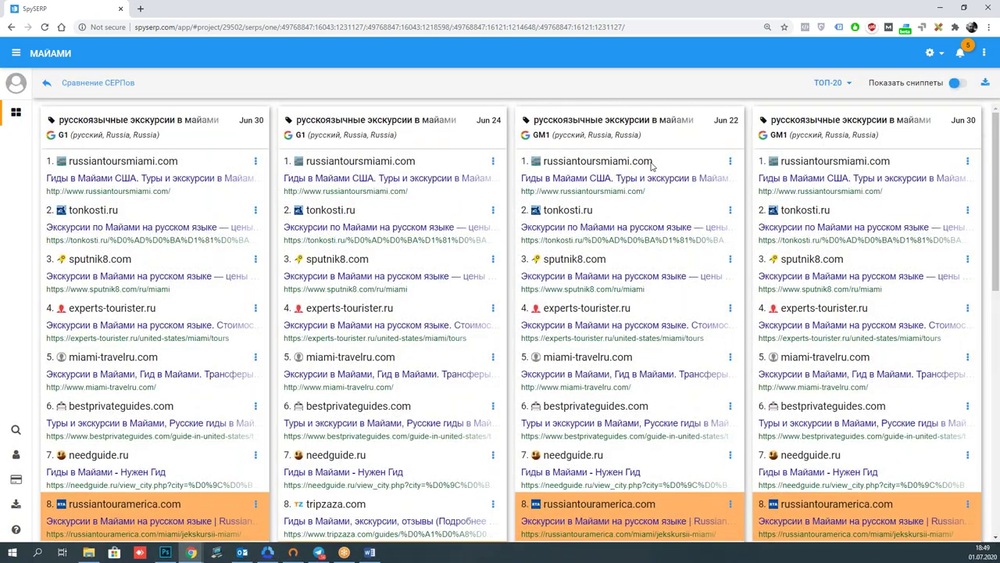
{"action": "scroll", "coordinate": [658, 229], "scroll_direction": "down", "scroll_amount": 5}
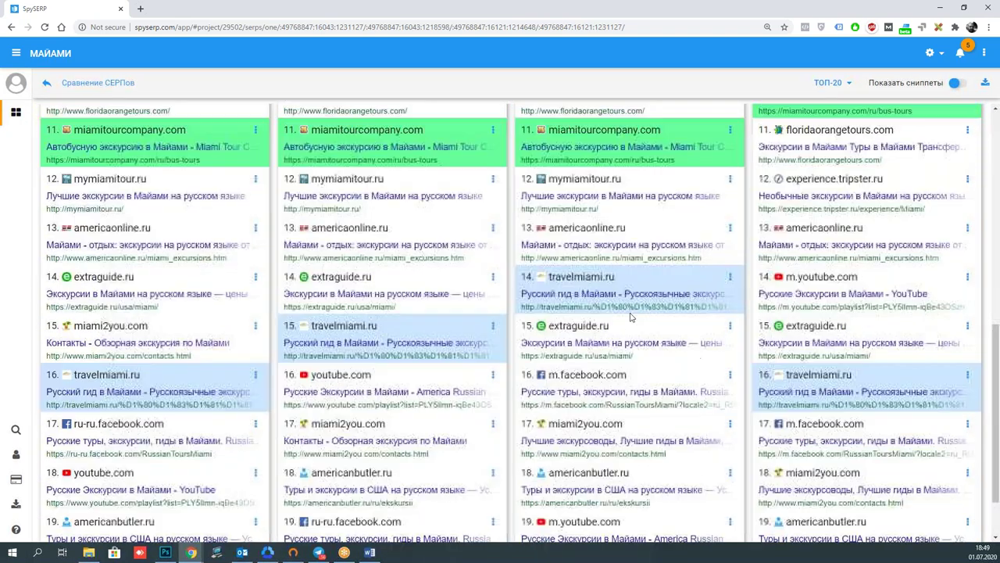
Highlight americaonline.ru, extraguide.ru and miami2you.com across the four compared results.
{"action": "left_click", "coordinate": [614, 229]}
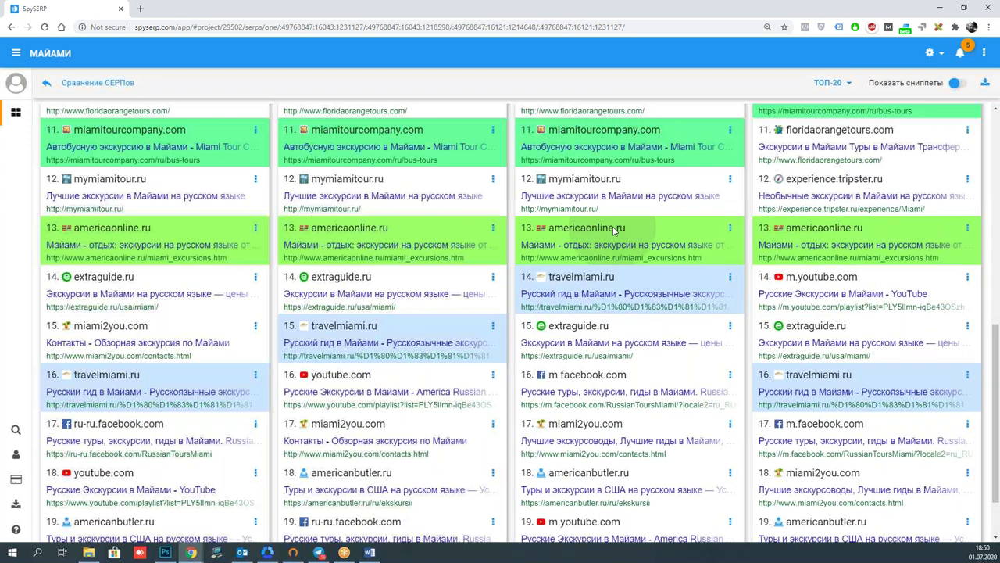
{"action": "left_click", "coordinate": [598, 339]}
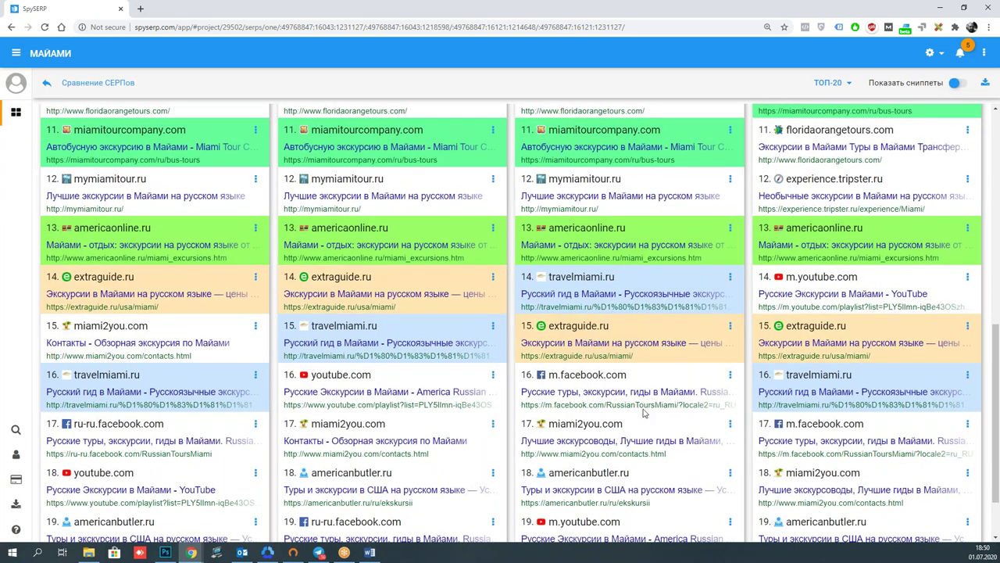
{"action": "left_click", "coordinate": [606, 428]}
{"action": "left_click", "coordinate": [366, 376]}
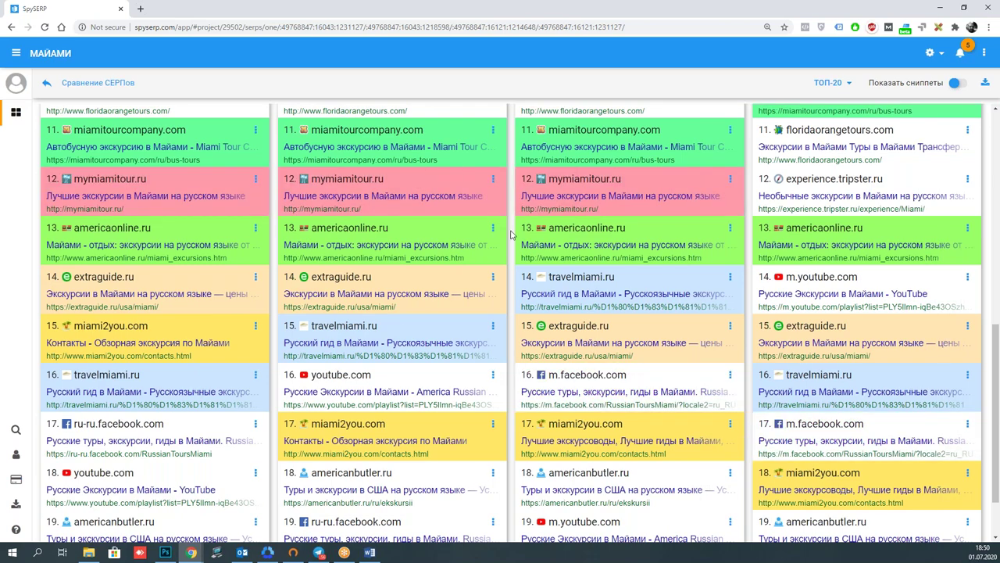
Look through the four compared results by date and search engine to see how the highlighted domains' positions differ.
{"action": "scroll", "coordinate": [316, 282], "scroll_direction": "up", "scroll_amount": 2}
{"action": "scroll", "coordinate": [594, 351], "scroll_direction": "up", "scroll_amount": 5}
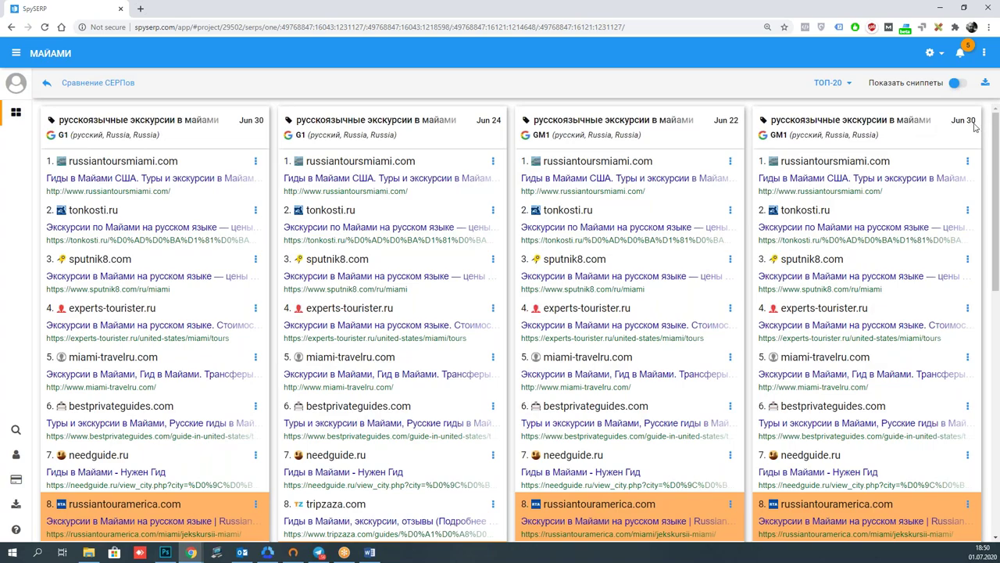
{"action": "scroll", "coordinate": [797, 316], "scroll_direction": "down", "scroll_amount": 8}
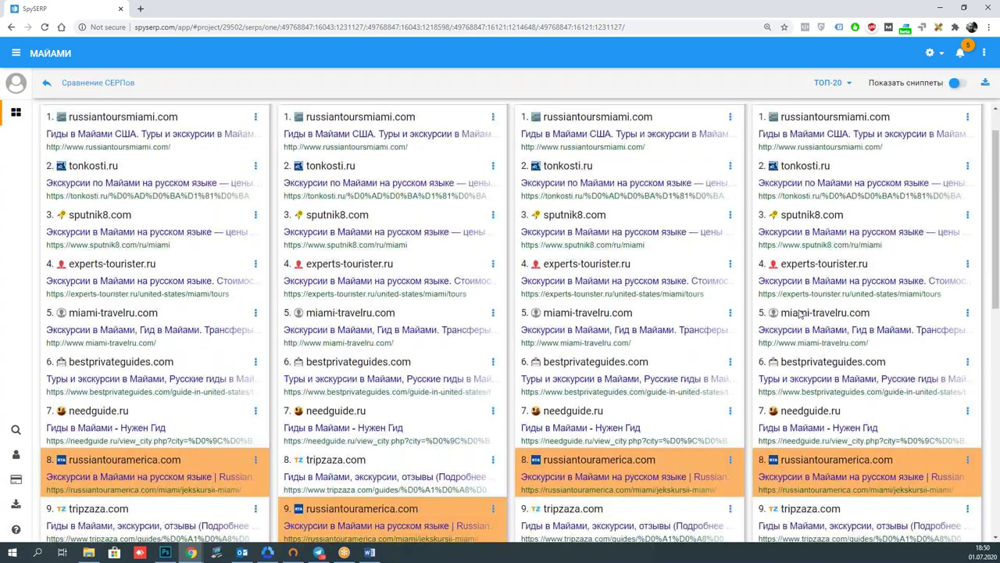
{"action": "scroll", "coordinate": [803, 310], "scroll_direction": "up", "scroll_amount": 4}
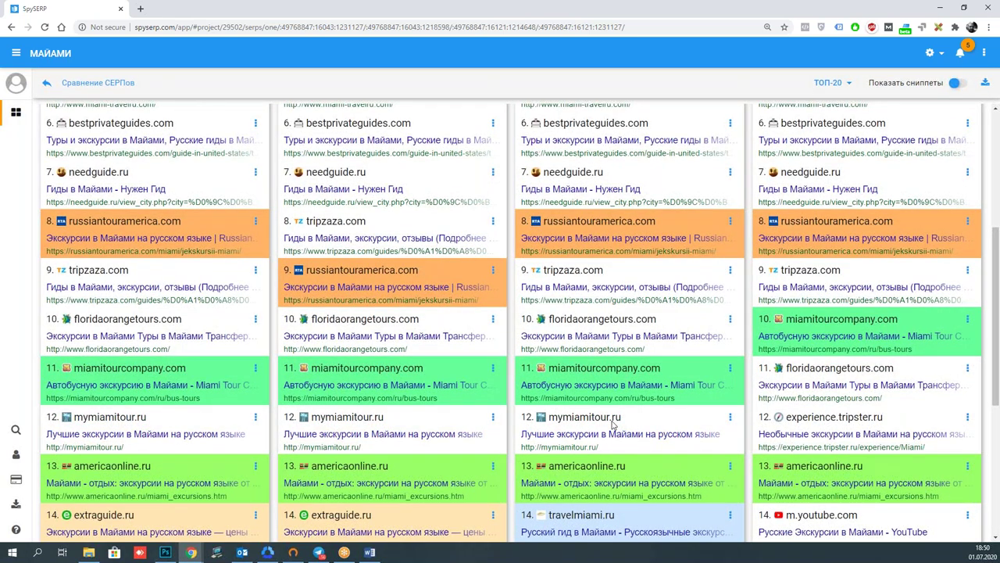
{"action": "scroll", "coordinate": [718, 466], "scroll_direction": "down", "scroll_amount": 2}
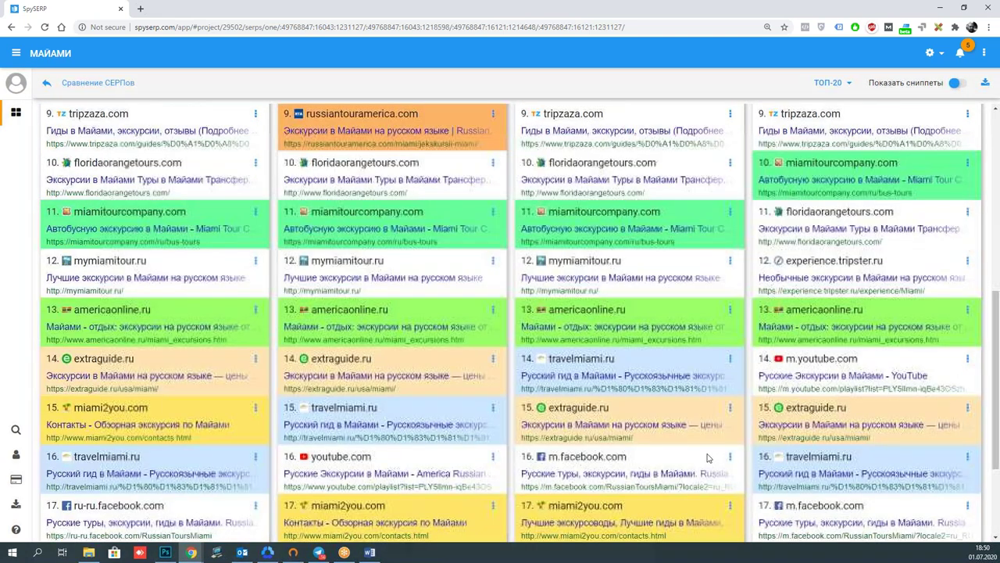
Return to the Google (G1) statistics, open the SERP comparison for "русскоязычные экскурсии в майами", and examine travelmiami.ru's positions across the dates.
{"action": "left_click", "coordinate": [47, 83]}
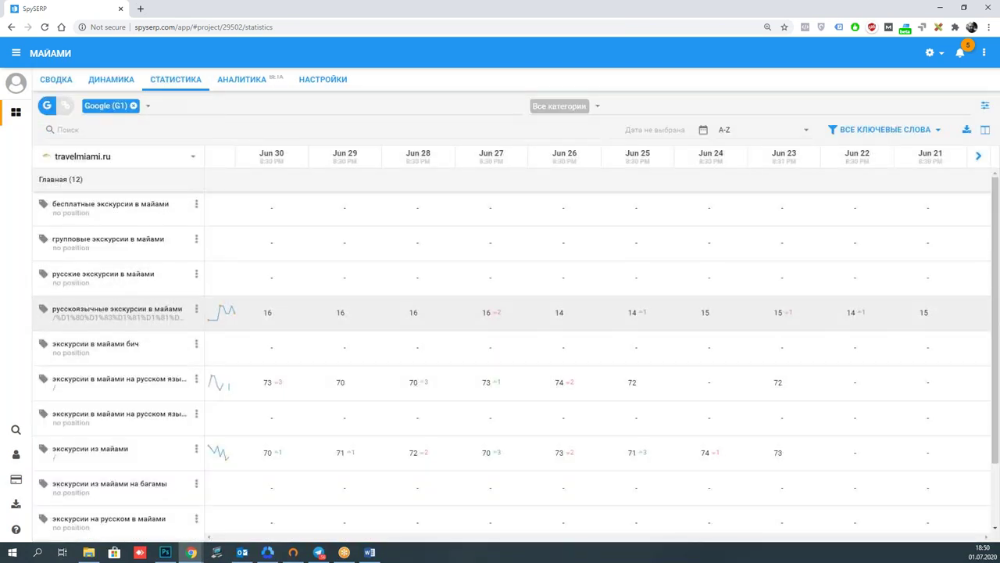
{"action": "left_click", "coordinate": [196, 311]}
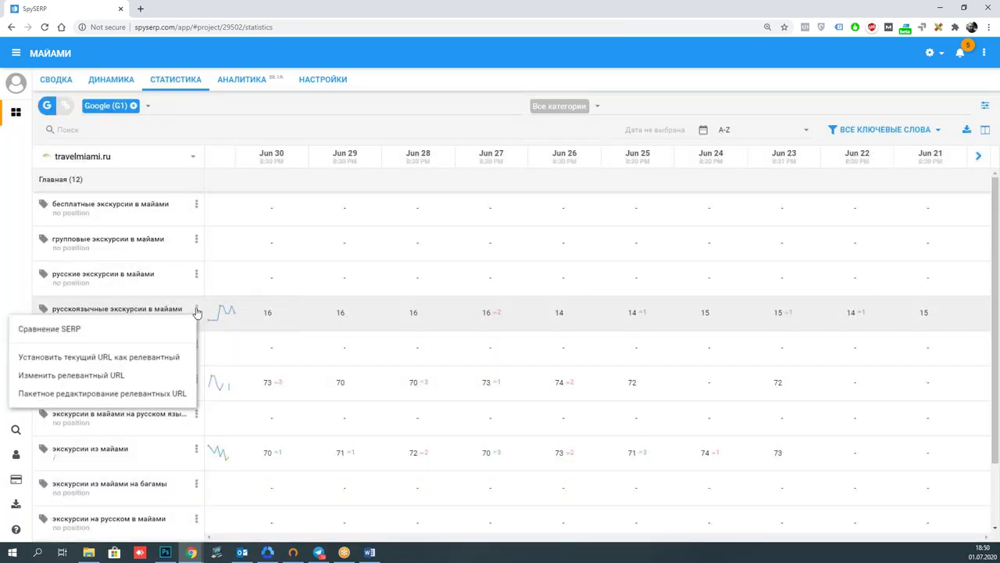
{"action": "left_click", "coordinate": [108, 331]}
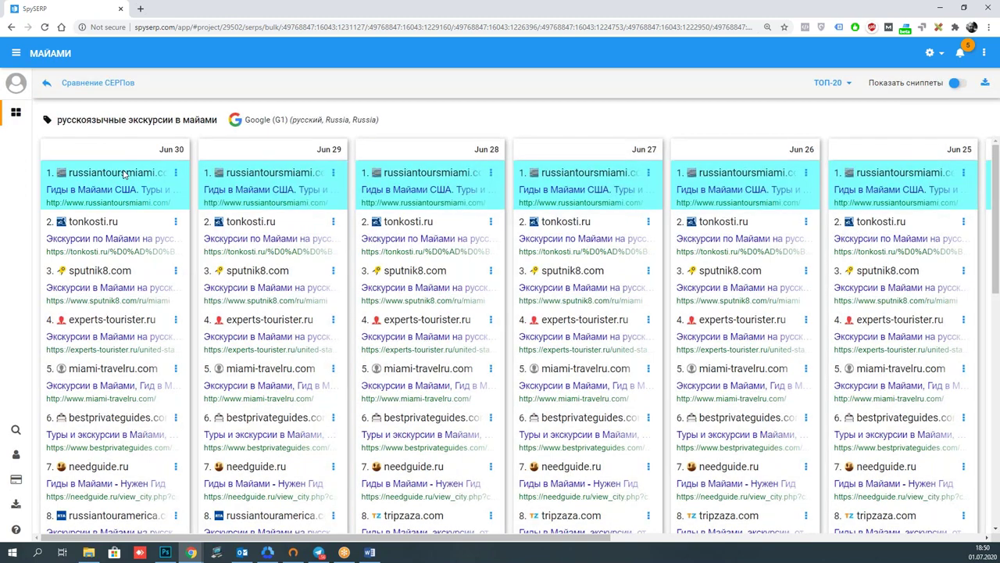
{"action": "scroll", "coordinate": [112, 383], "scroll_direction": "down", "scroll_amount": 6}
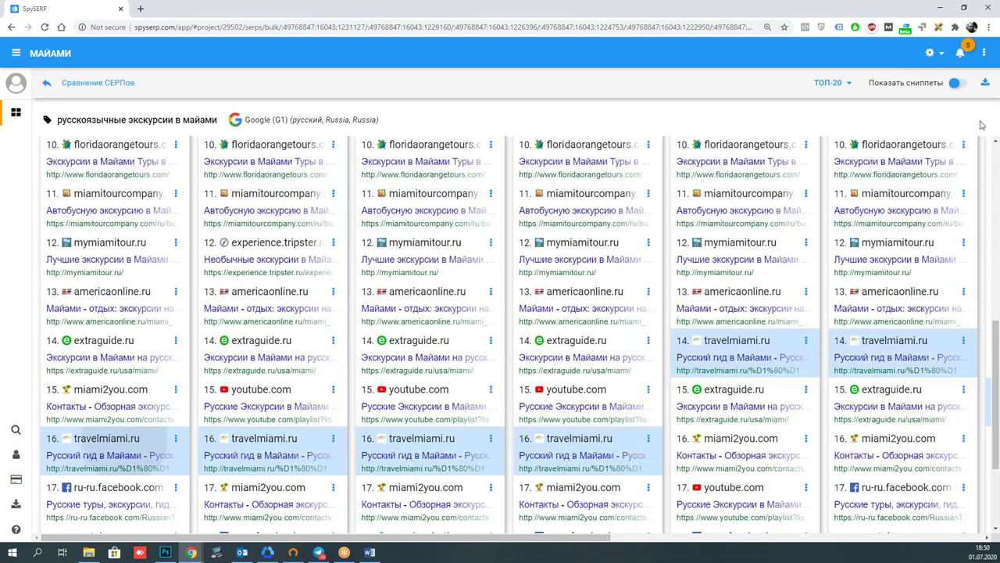
{"action": "left_click_drag", "start_coordinate": [383, 537], "coordinate": [788, 561]}
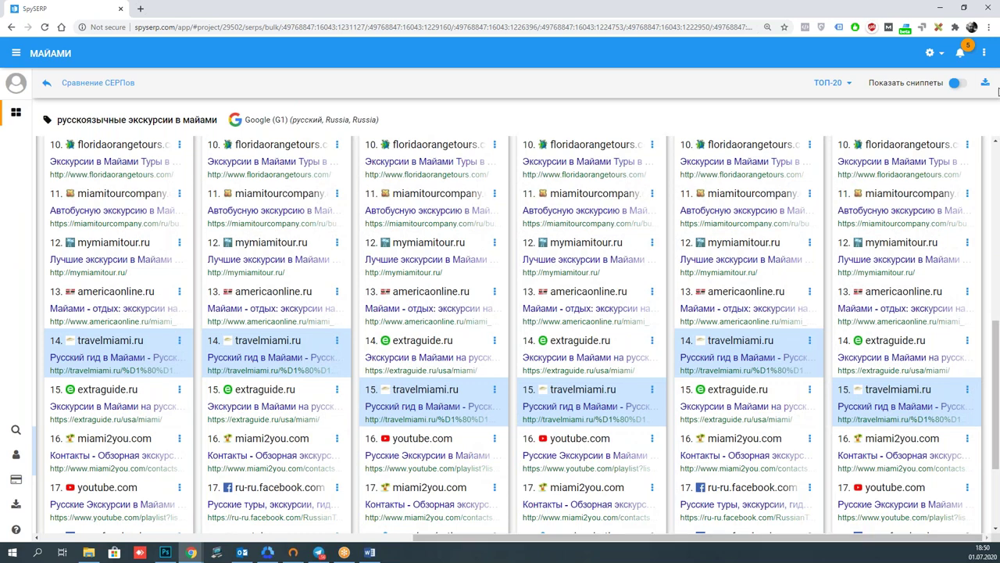
Turn on snippets in the date-by-date SERP comparison and look through the entries down to travelmiami.ru.
{"action": "left_click", "coordinate": [960, 86]}
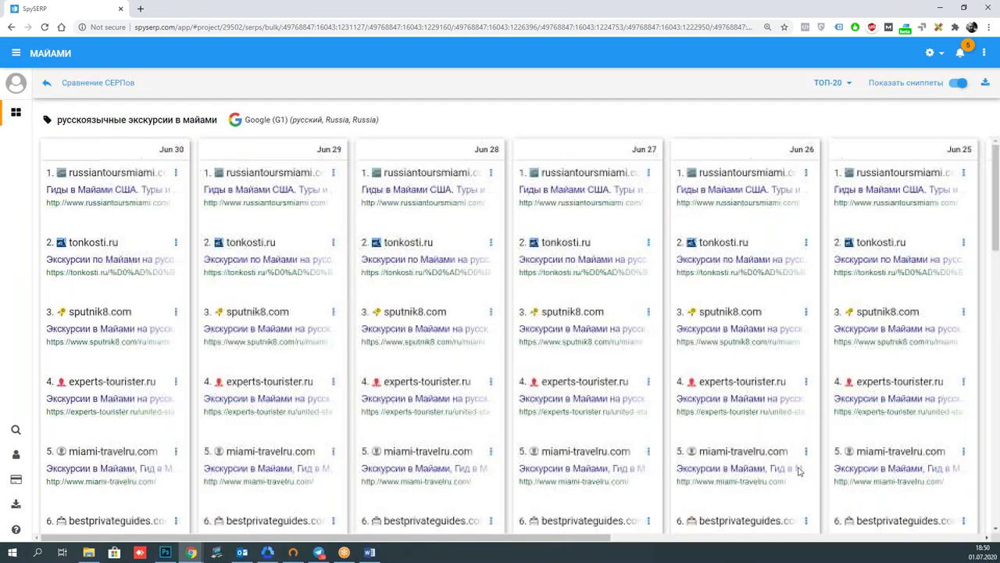
{"action": "scroll", "coordinate": [557, 412], "scroll_direction": "down", "scroll_amount": 10}
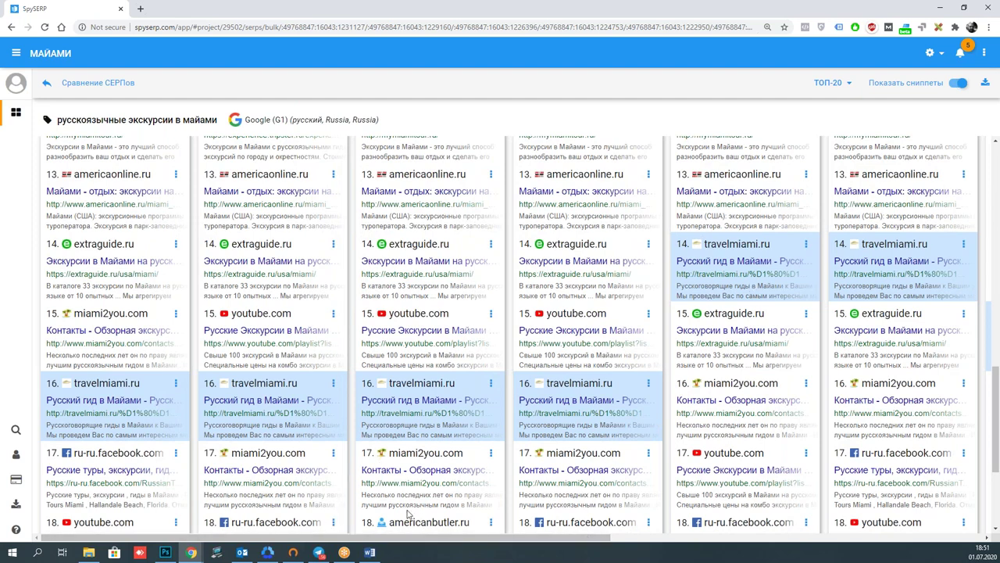
Examine travelmiami.ru's positions across the remaining dates of the SERP comparison, then return to the keyword statistics.
{"action": "left_click_drag", "start_coordinate": [482, 536], "coordinate": [862, 541]}
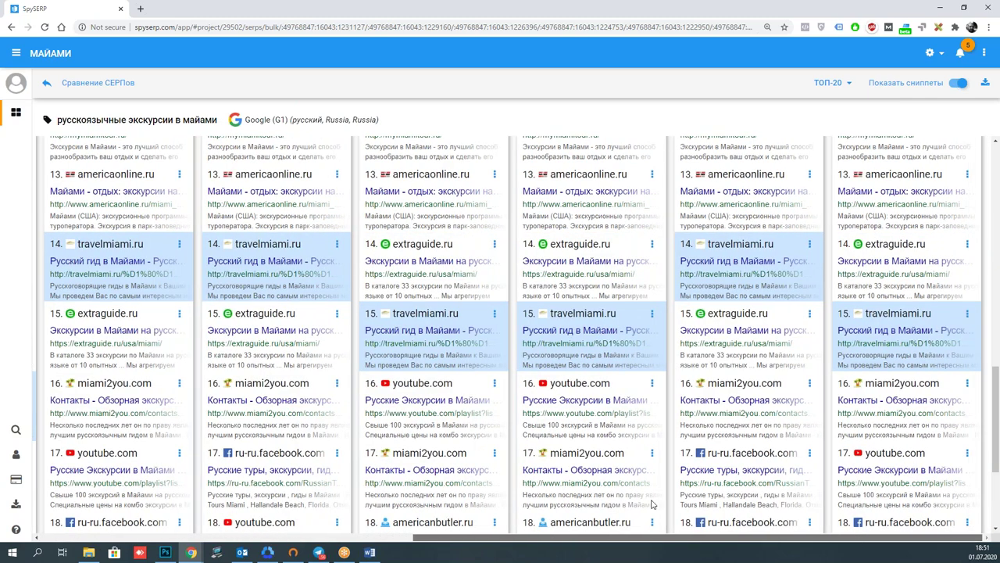
{"action": "scroll", "coordinate": [207, 344], "scroll_direction": "left", "scroll_amount": 5}
{"action": "scroll", "coordinate": [209, 314], "scroll_direction": "up", "scroll_amount": 8}
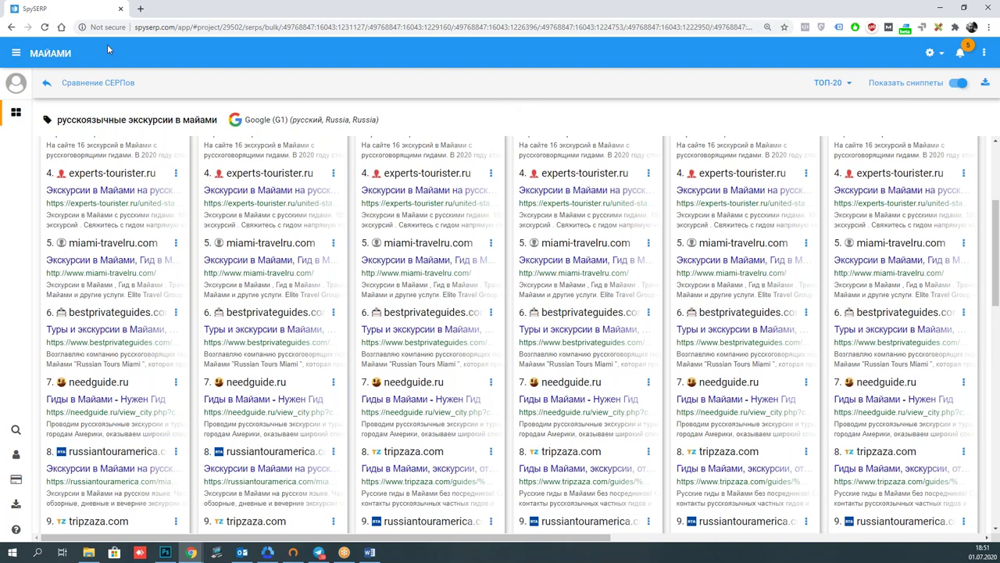
{"action": "left_click", "coordinate": [48, 83]}
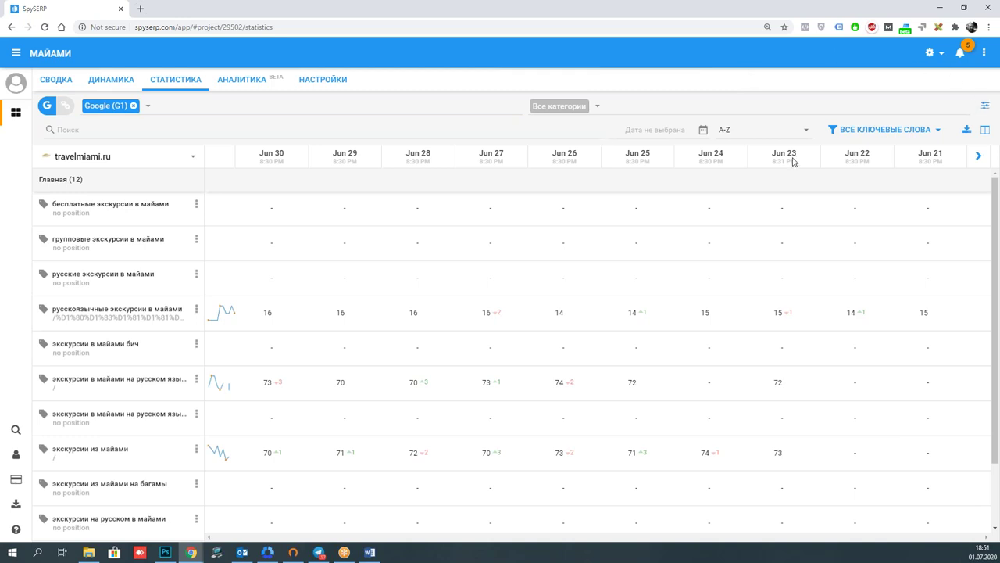
Show the "Релевантный URL" column in the statistics table.
{"action": "left_click", "coordinate": [984, 130]}
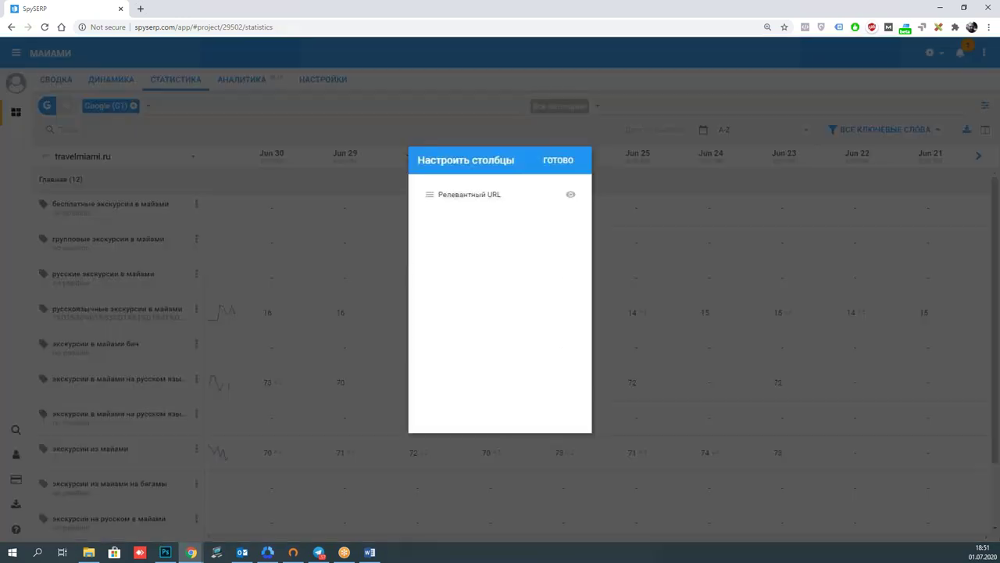
{"action": "left_click", "coordinate": [571, 196]}
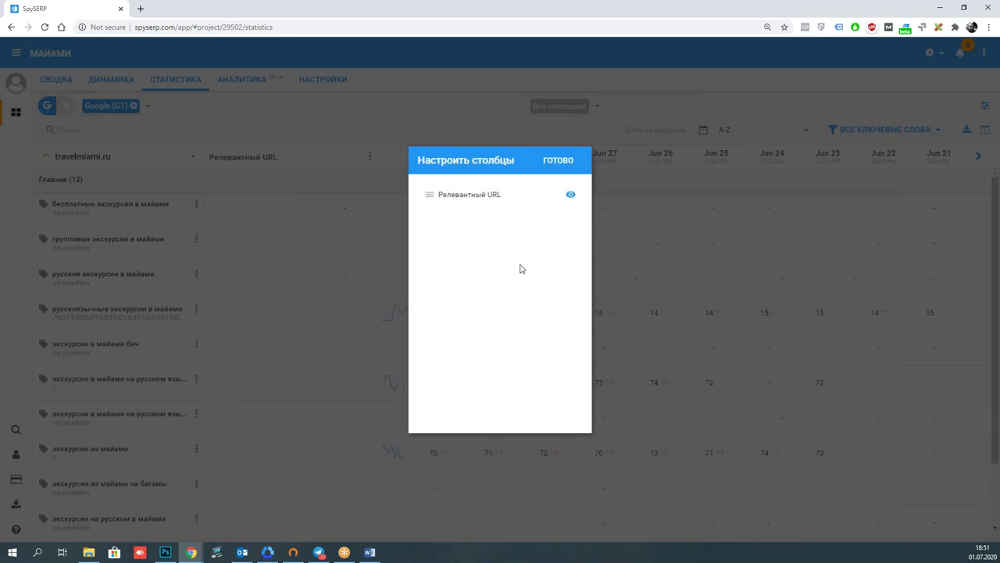
{"action": "left_click", "coordinate": [558, 160]}
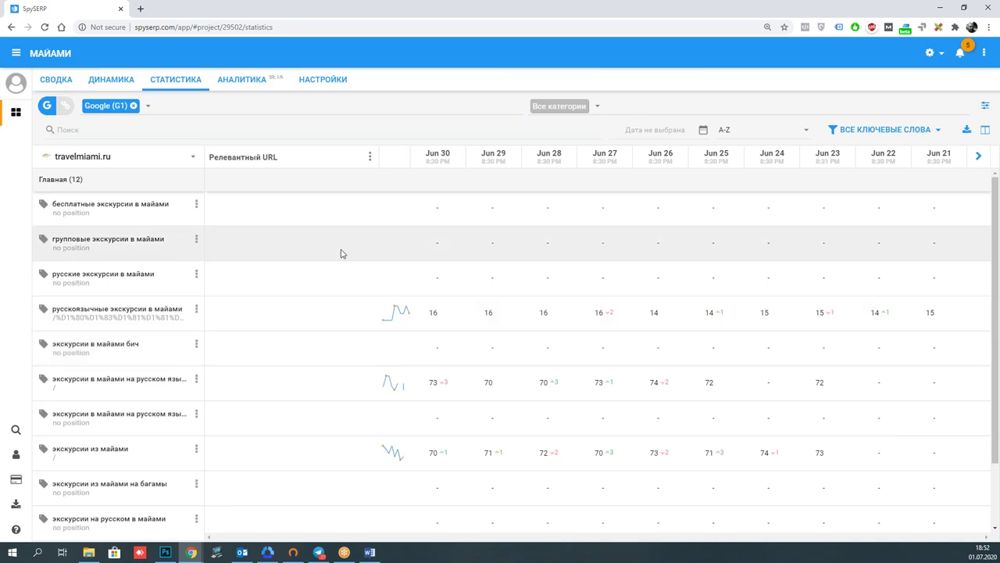
Fill travelmiami.ru's relevant URL column with the URLs from the current search results.
{"action": "left_click", "coordinate": [370, 157]}
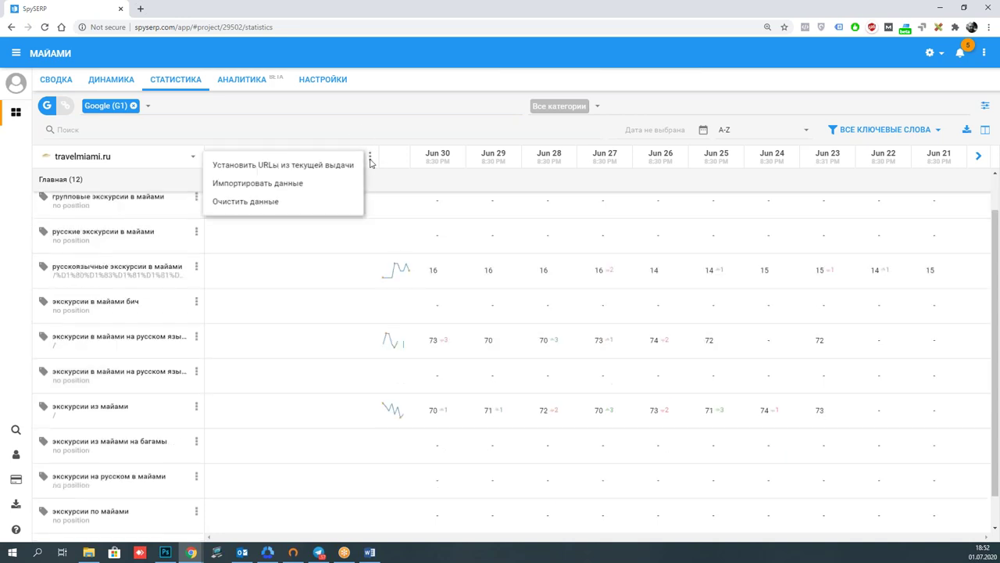
{"action": "left_click", "coordinate": [289, 164]}
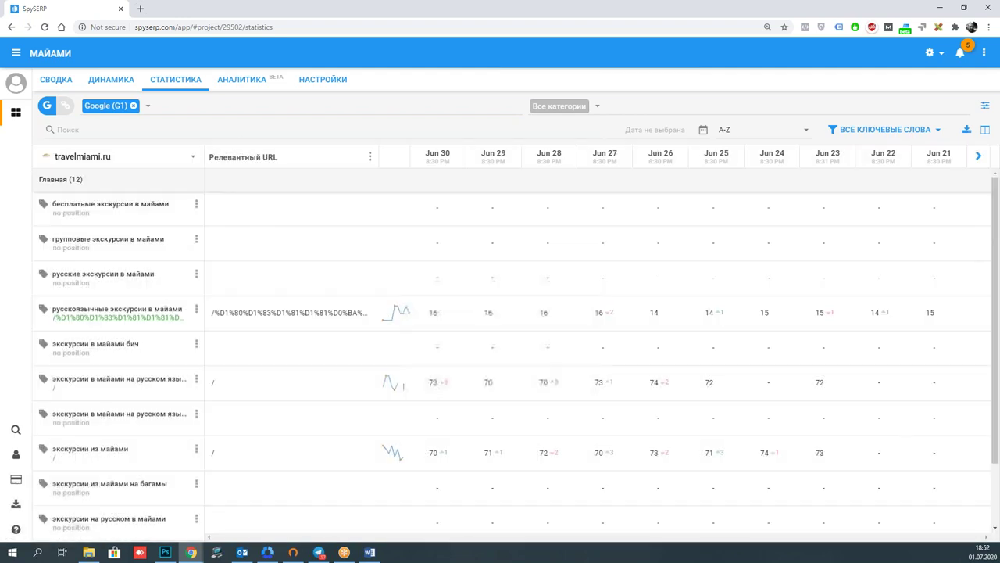
{"action": "scroll", "coordinate": [316, 377], "scroll_direction": "down", "scroll_amount": 1}
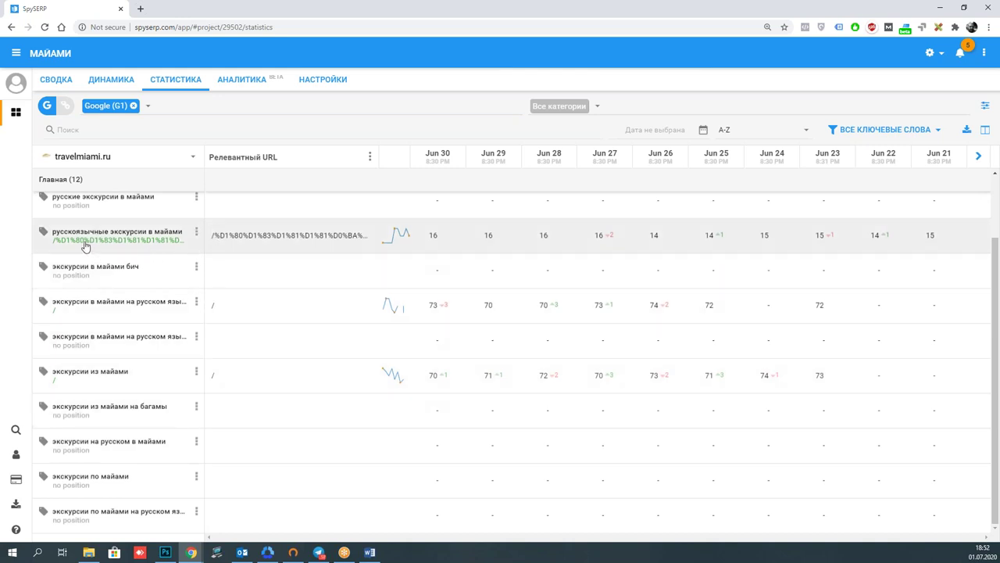
Switch the statistics to the competitor 1001guide.ru and look through its relevant and ranking URLs for all keywords.
{"action": "left_click", "coordinate": [193, 156]}
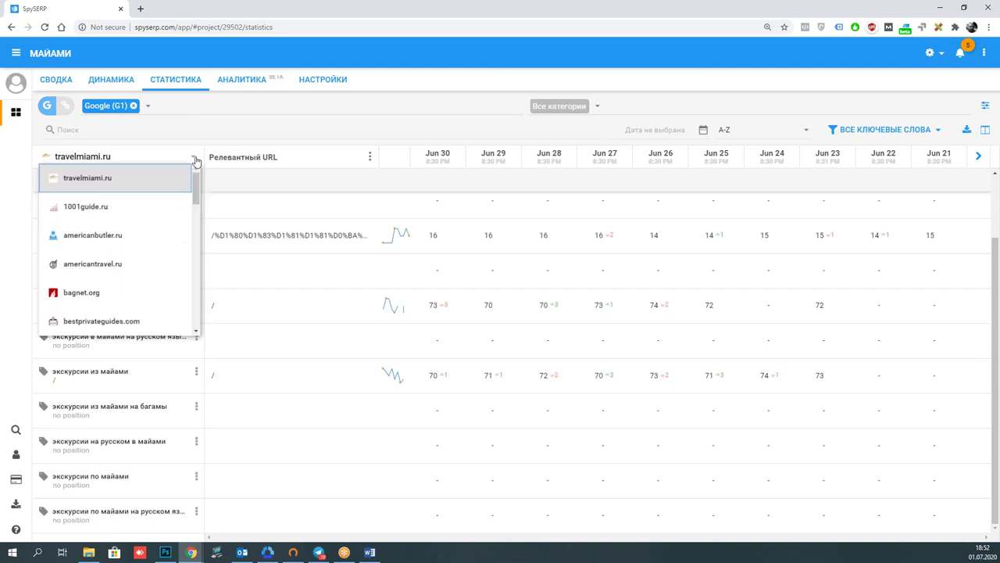
{"action": "left_click", "coordinate": [137, 211]}
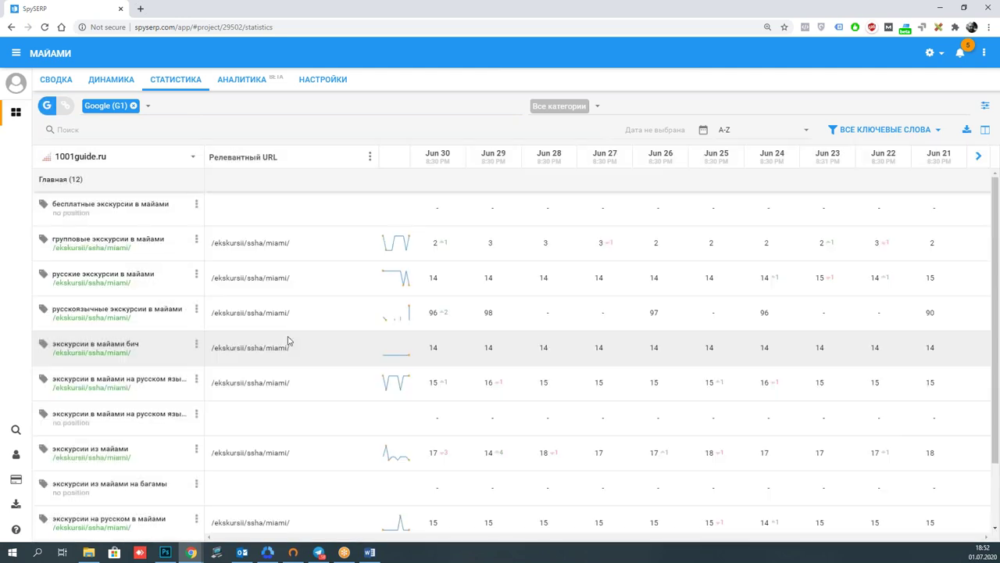
{"action": "scroll", "coordinate": [372, 274], "scroll_direction": "down", "scroll_amount": 1}
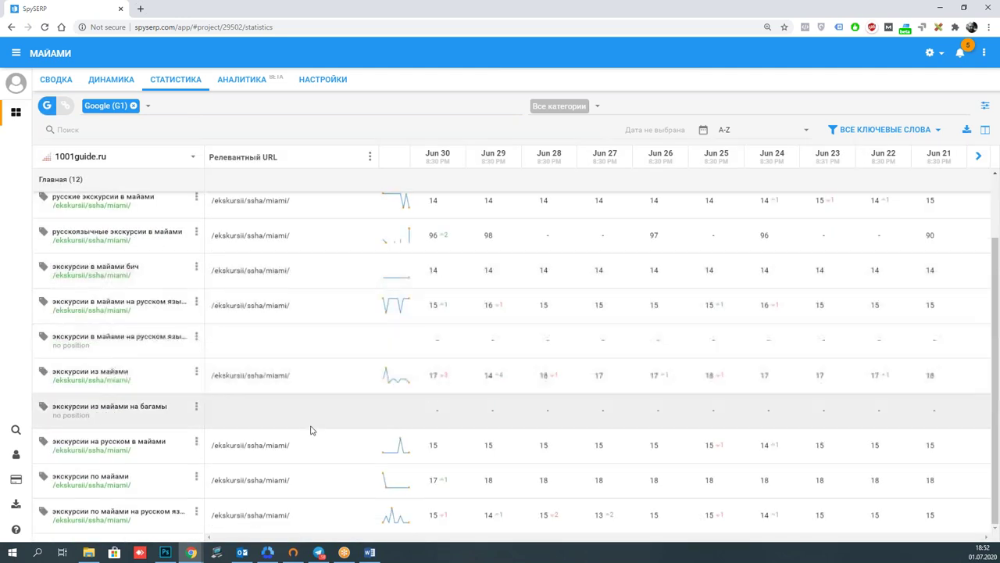
{"action": "scroll", "coordinate": [281, 325], "scroll_direction": "up", "scroll_amount": 1}
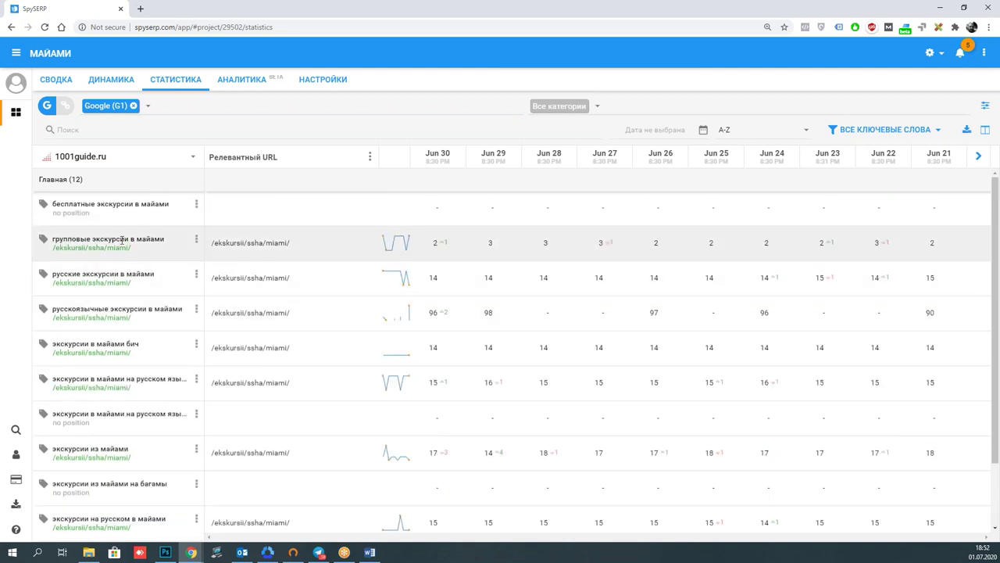
{"action": "scroll", "coordinate": [239, 304], "scroll_direction": "down", "scroll_amount": 1}
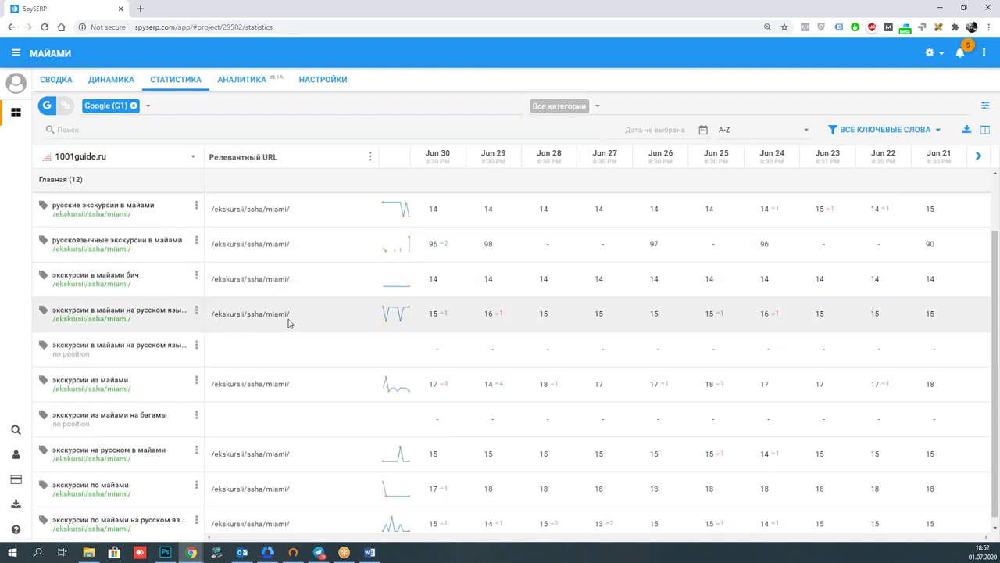
{"action": "scroll", "coordinate": [292, 319], "scroll_direction": "down", "scroll_amount": 1}
{"action": "scroll", "coordinate": [292, 319], "scroll_direction": "up", "scroll_amount": 1}
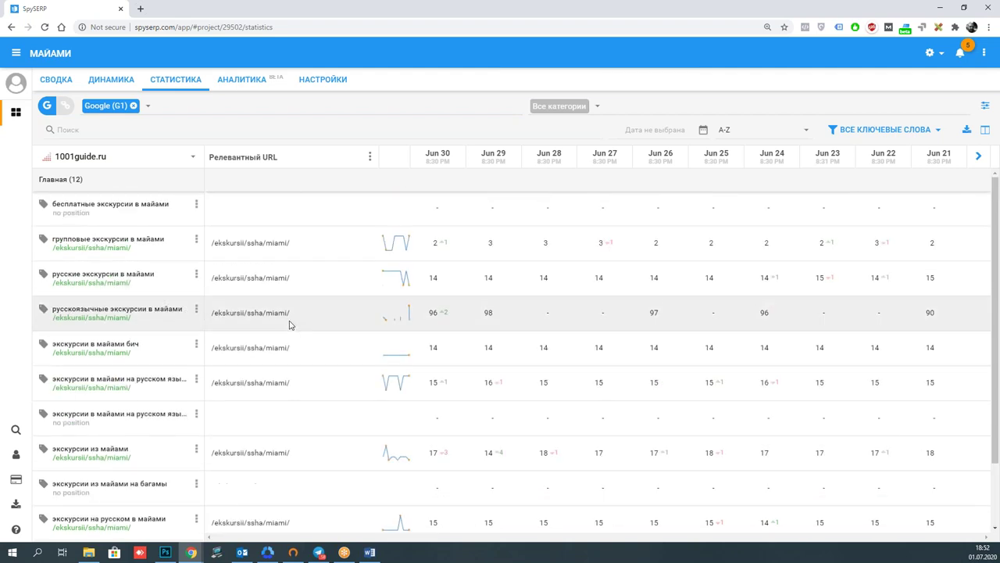
{"action": "scroll", "coordinate": [145, 332], "scroll_direction": "down", "scroll_amount": 1}
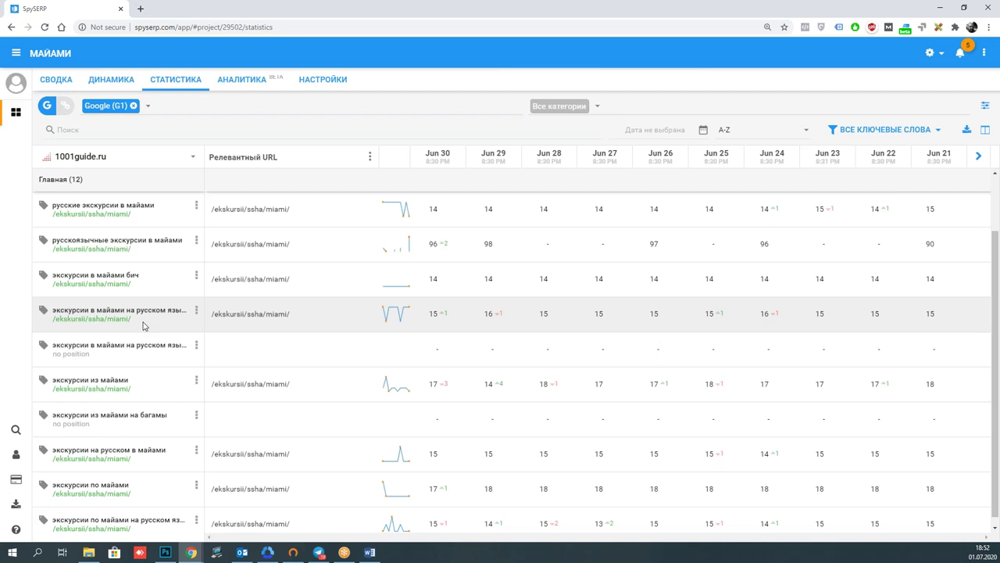
{"action": "scroll", "coordinate": [144, 324], "scroll_direction": "up", "scroll_amount": 1}
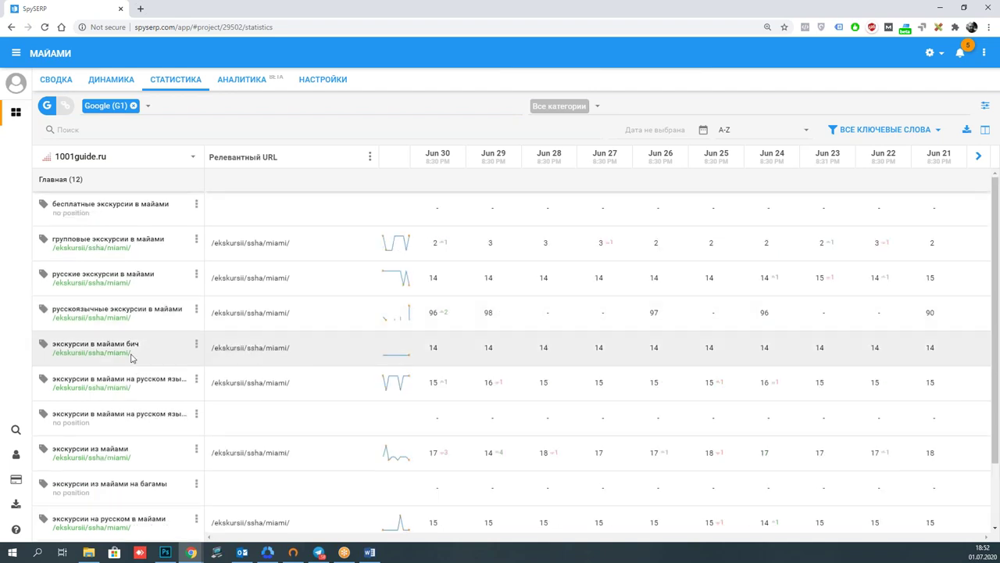
Compare the relevant URL with the ranking URL for "русскоязычные экскурсии в майами" by highlighting each.
{"action": "triple_click", "coordinate": [232, 313]}
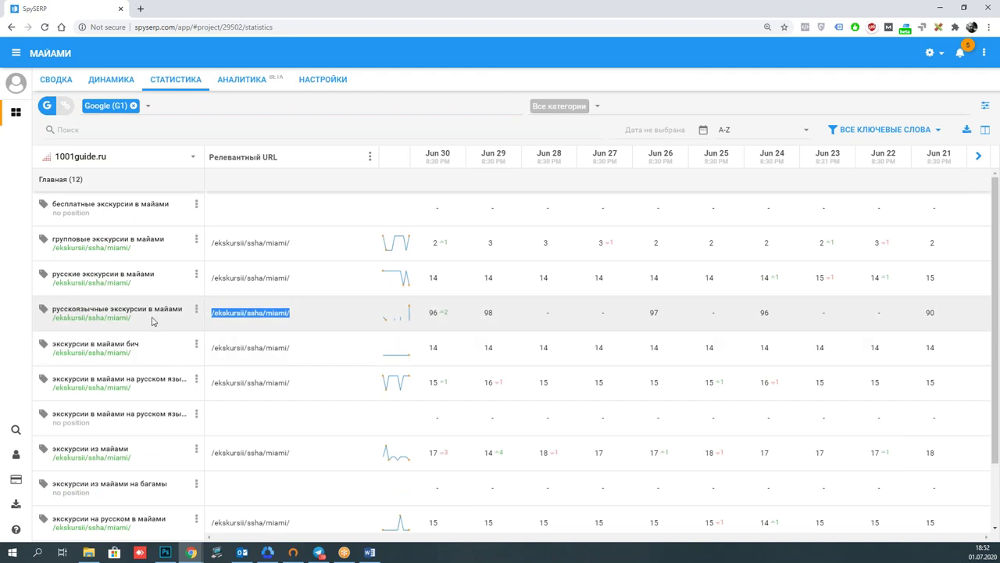
{"action": "left_click_drag", "start_coordinate": [133, 319], "coordinate": [47, 323]}
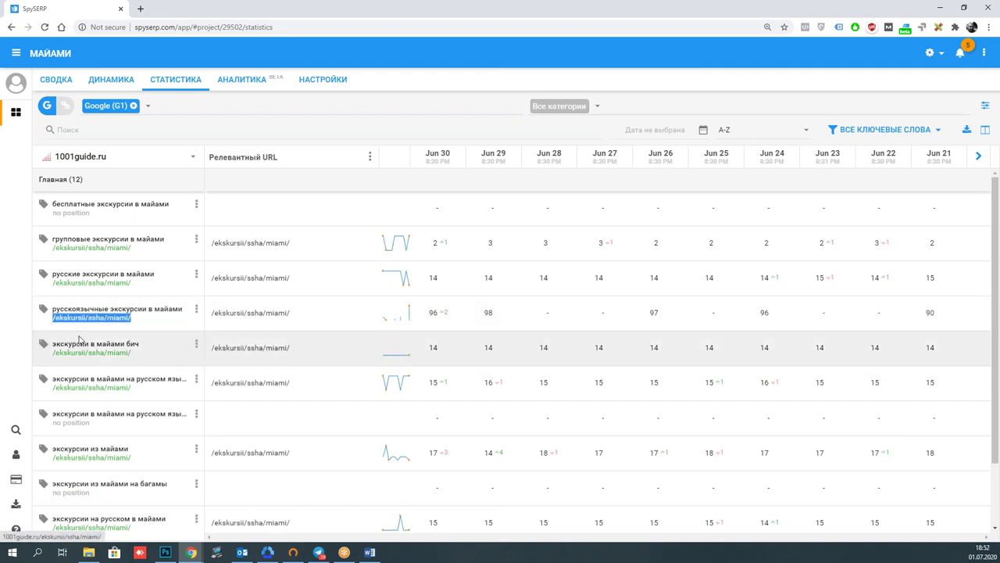
{"action": "left_click", "coordinate": [283, 316]}
{"action": "left_click_drag", "start_coordinate": [283, 316], "coordinate": [213, 315]}
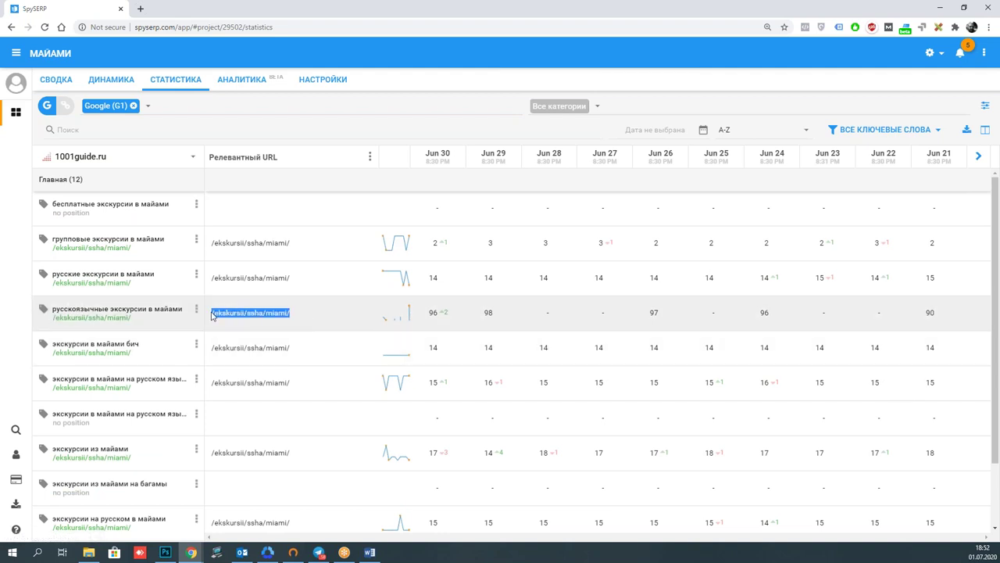
{"action": "left_click", "coordinate": [196, 311]}
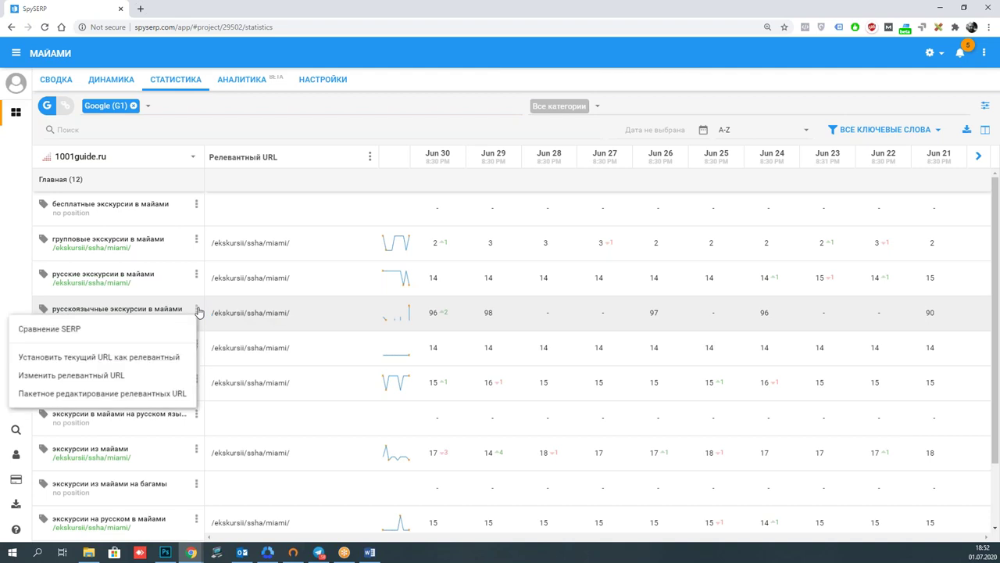
{"action": "left_click", "coordinate": [148, 376]}
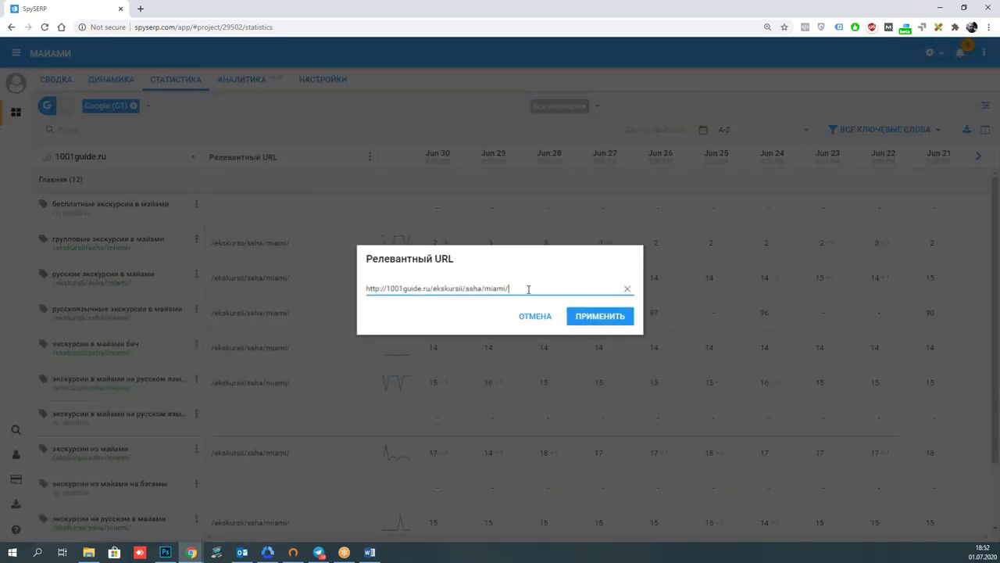
{"action": "key", "text": "BackSpace"}
{"action": "type", "text": "-kr"}
{"action": "key", "text": "BackSpace"}
{"action": "type", "text": "ru"}
{"action": "key", "text": "Return"}
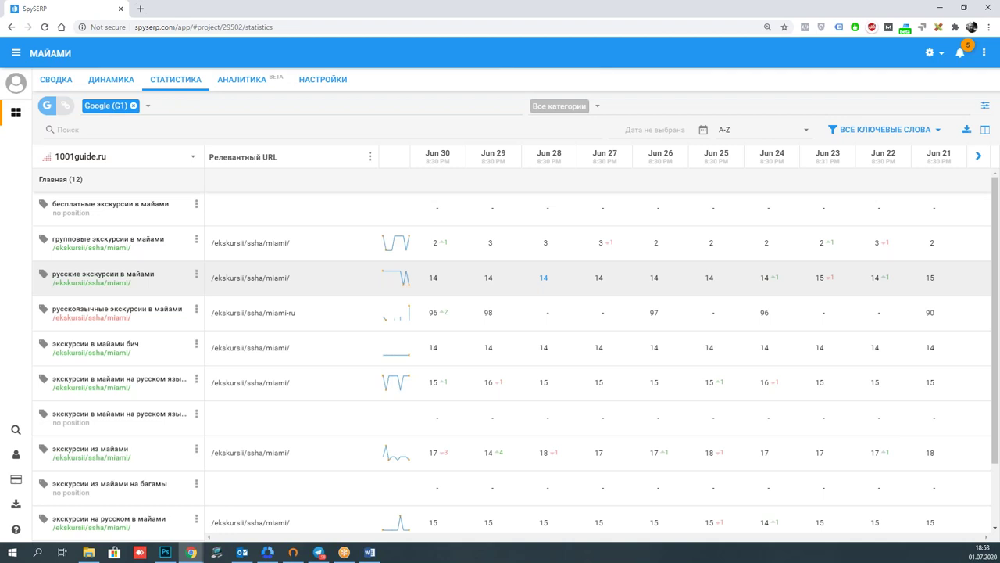
Select the "русскоязычные экскурсии в майами" row and view its available actions, including batch editing of relevant URLs.
{"action": "left_click", "coordinate": [125, 321]}
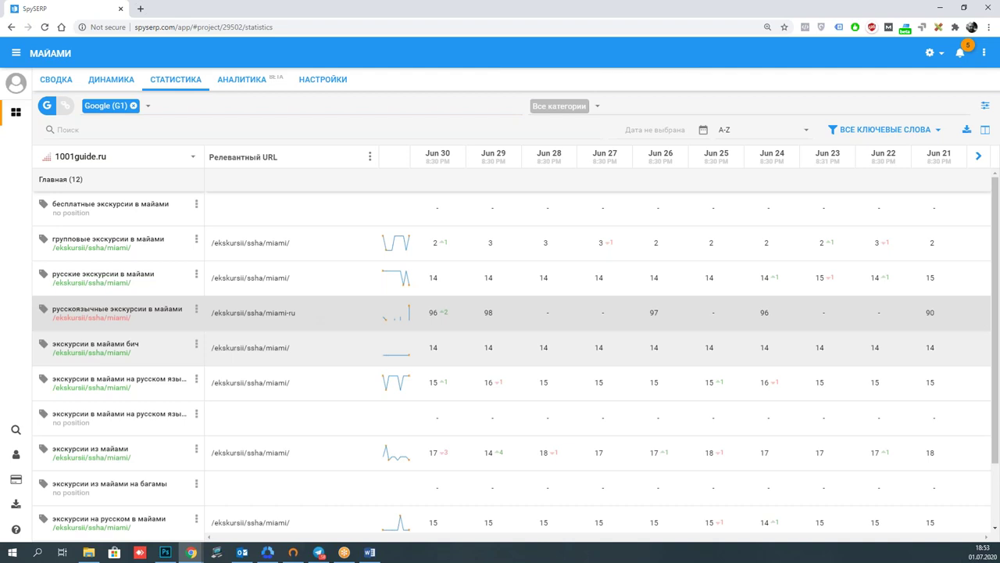
{"action": "left_click", "coordinate": [197, 314]}
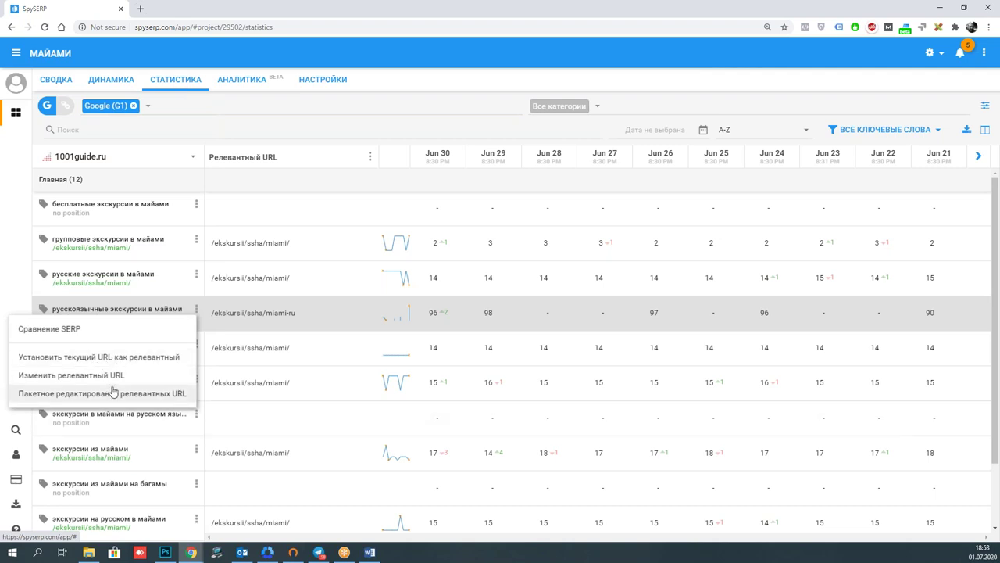
{"action": "left_click", "coordinate": [250, 324]}
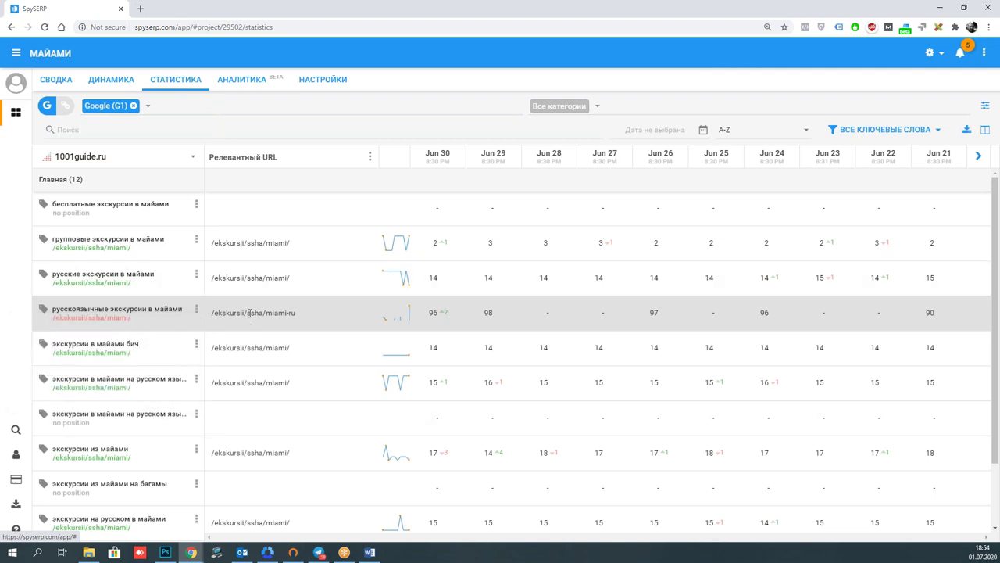
View the data import dialog for the relevant URL column, close it without adding anything, and point out the edited keyword's relevant URL.
{"action": "left_click", "coordinate": [371, 160]}
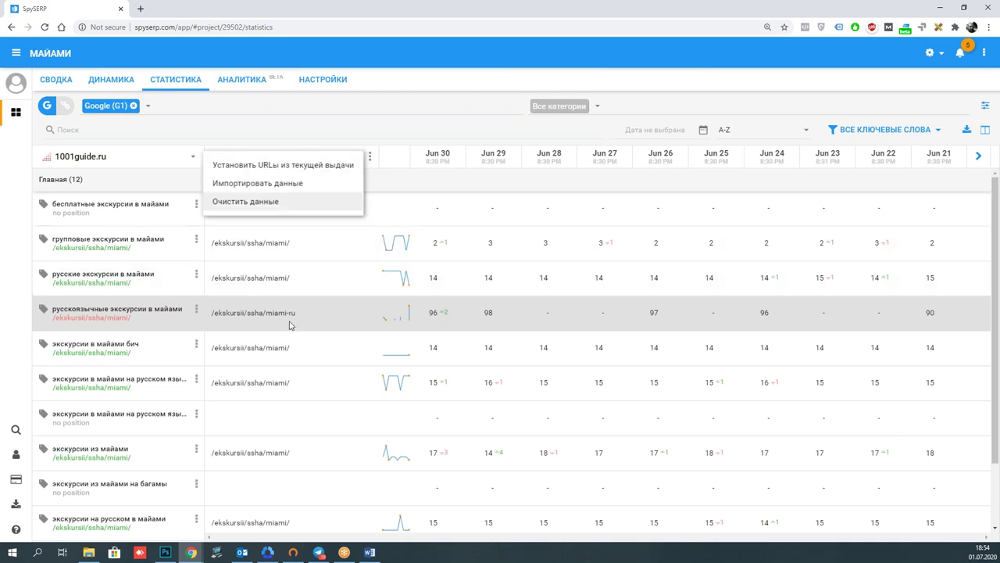
{"action": "left_click", "coordinate": [250, 183]}
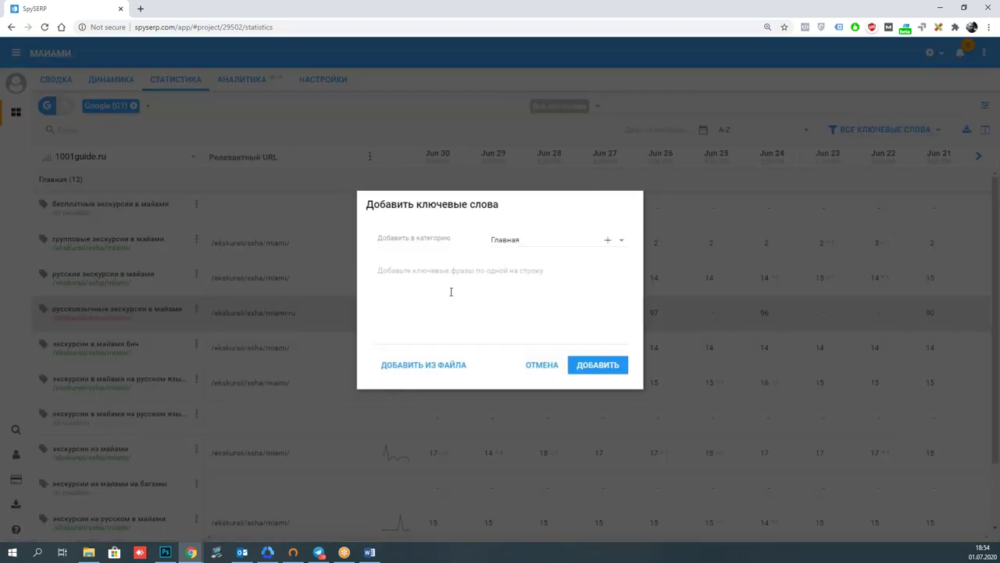
{"action": "left_click", "coordinate": [544, 365]}
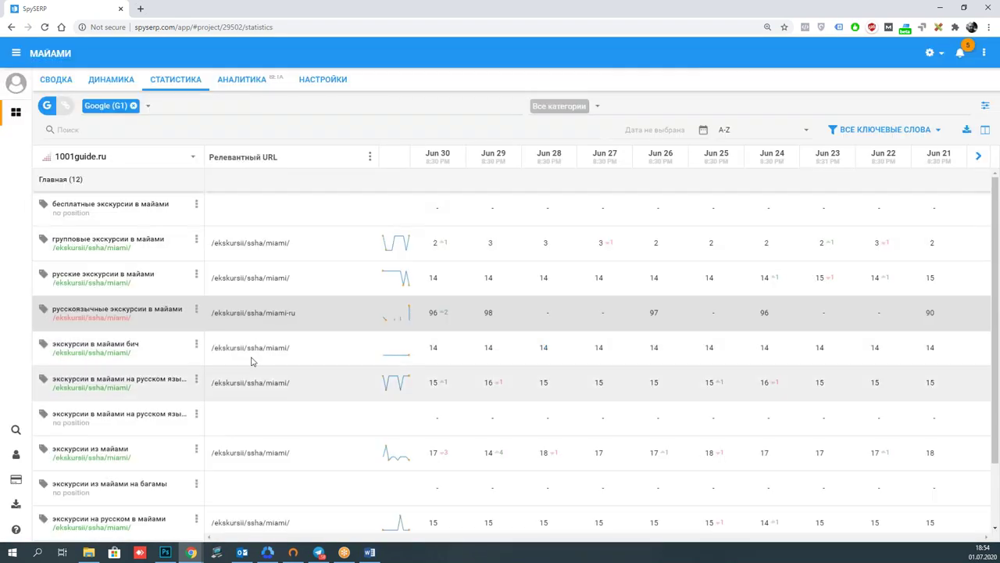
{"action": "left_click_drag", "start_coordinate": [297, 321], "coordinate": [216, 315]}
{"action": "left_click", "coordinate": [229, 322]}
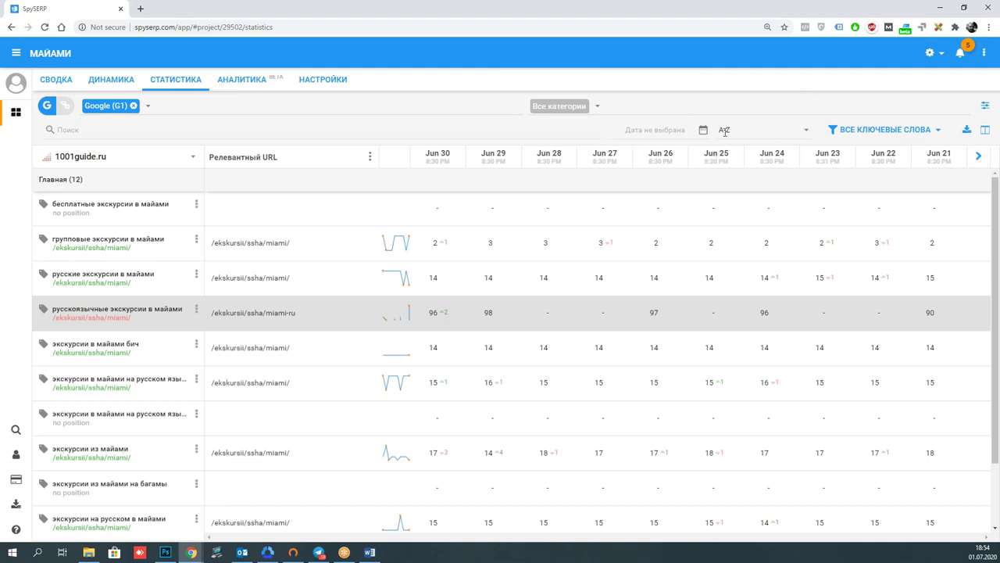
Look over the CSV export settings for the statistics, including the SERP URL option, and close them without exporting.
{"action": "left_click", "coordinate": [968, 133]}
{"action": "left_click", "coordinate": [612, 284]}
{"action": "left_click", "coordinate": [613, 284]}
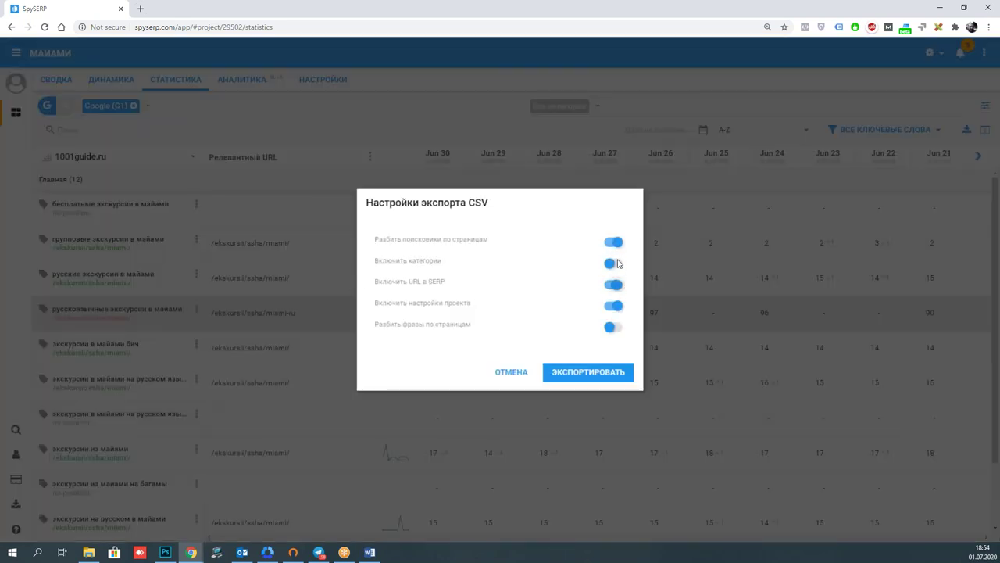
{"action": "left_click", "coordinate": [513, 372]}
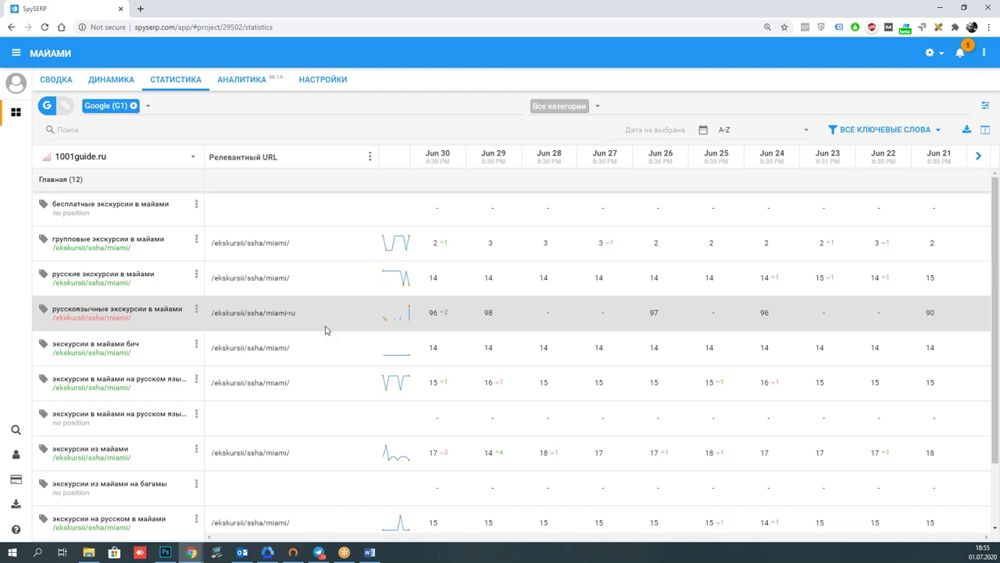
{"action": "double_click", "coordinate": [175, 28]}
{"action": "key", "text": "ctrl+c"}
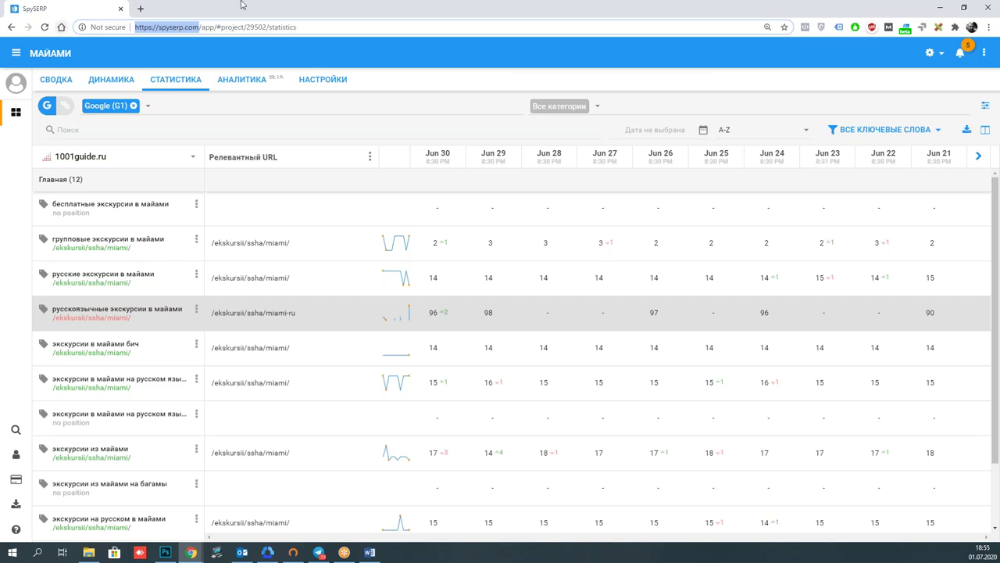
{"action": "left_click", "coordinate": [989, 27]}
{"action": "left_click", "coordinate": [578, 51]}
{"action": "key", "text": "ctrl+shift+n"}
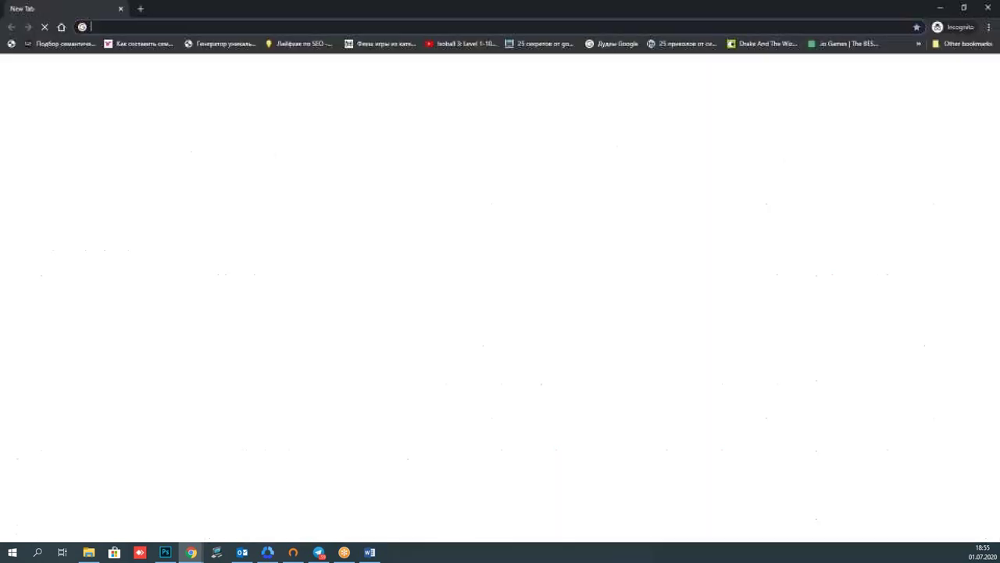
{"action": "key", "text": "ctrl+v"}
{"action": "left_click", "coordinate": [338, 45]}
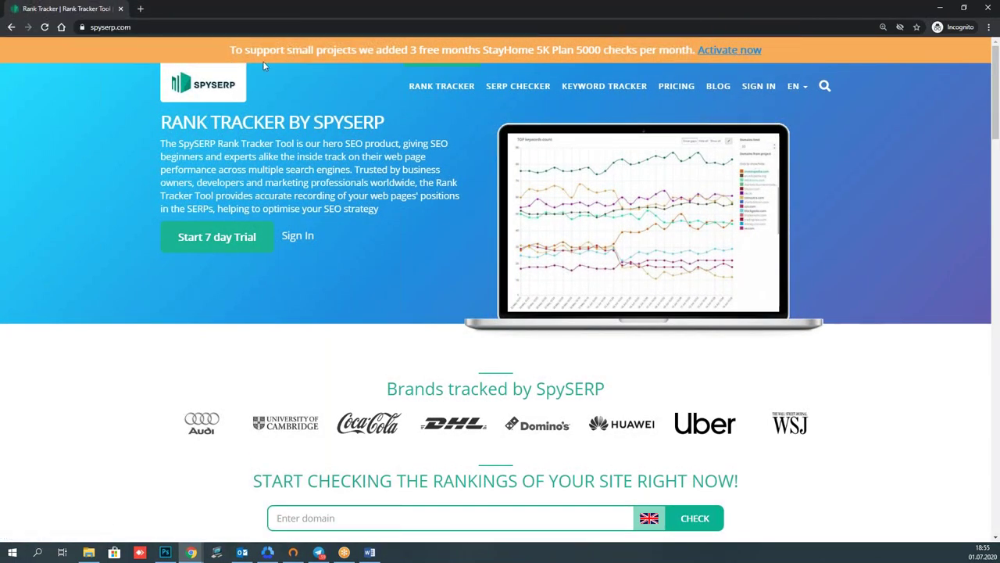
Highlight the StayHome 5K Plan offer in the SpySERP homepage banner and close the incognito window.
{"action": "left_click_drag", "start_coordinate": [232, 50], "coordinate": [682, 56]}
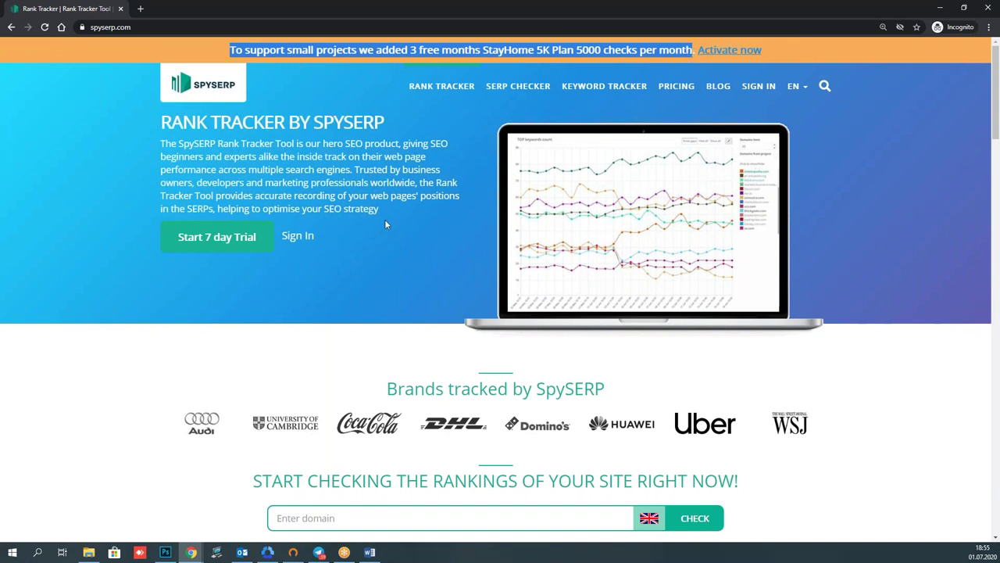
{"action": "left_click", "coordinate": [399, 195]}
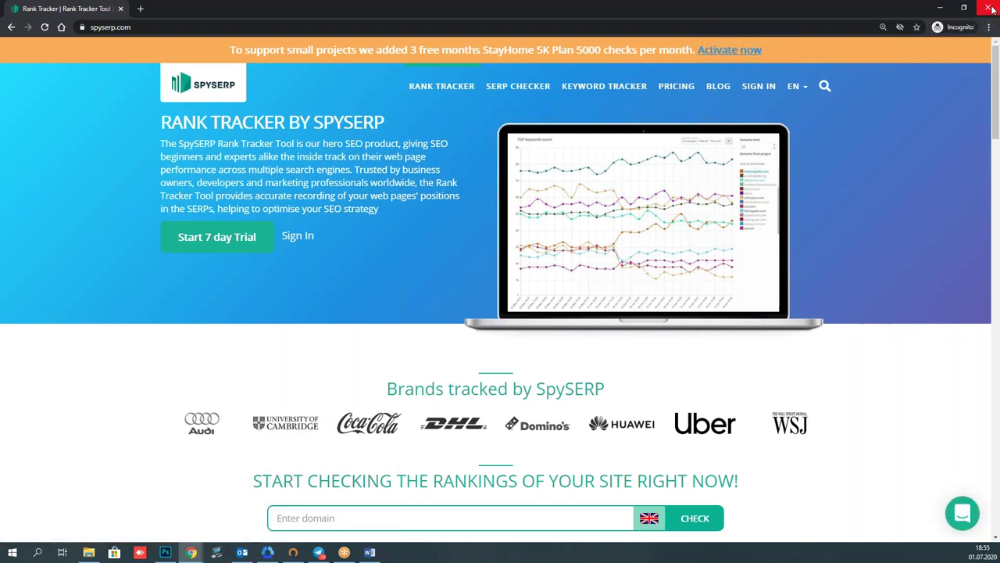
{"action": "left_click", "coordinate": [990, 8]}
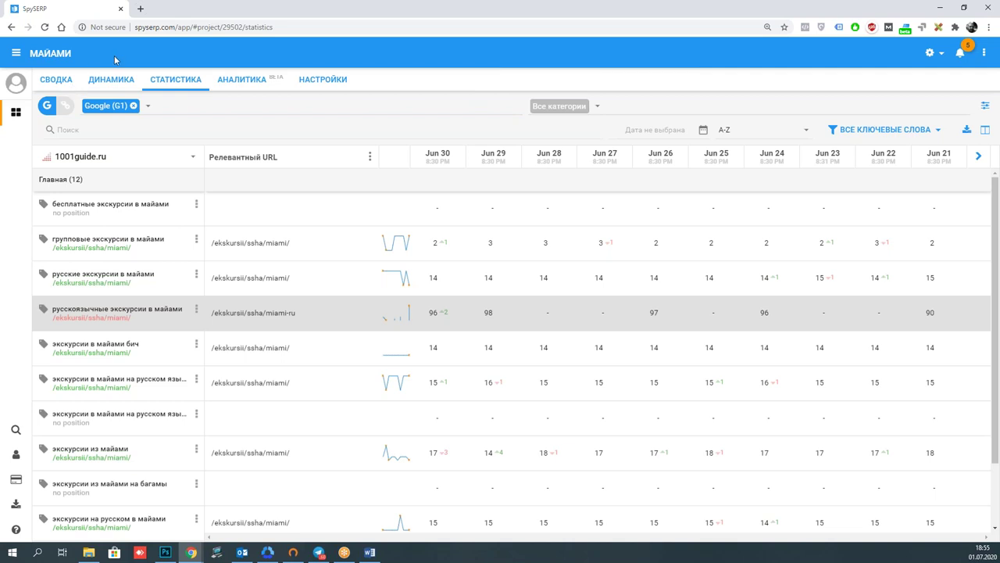
Open the МАЙАМИ project's "Динамика" report and skim the charts for 1001guide.ru.
{"action": "left_click", "coordinate": [119, 83]}
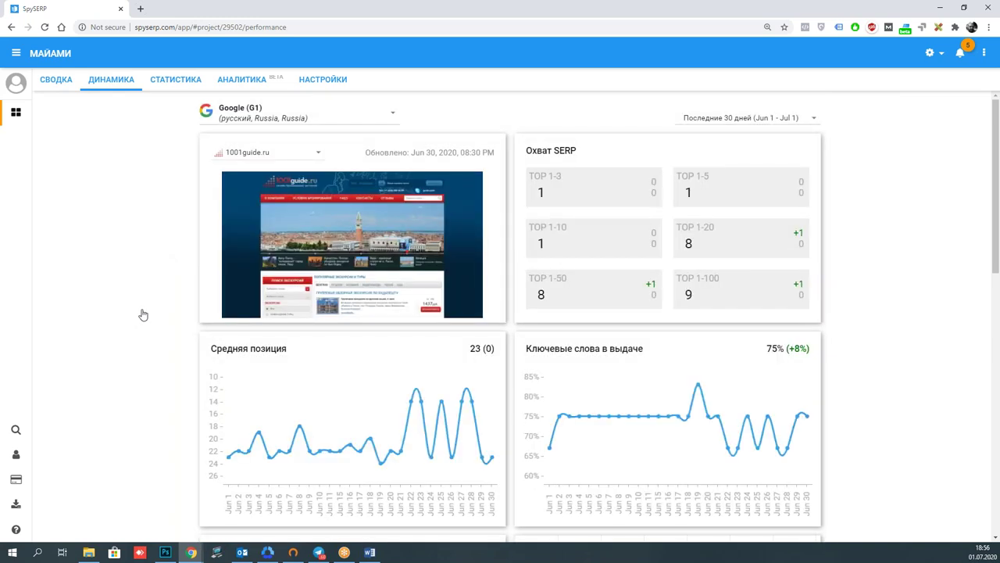
{"action": "scroll", "coordinate": [175, 262], "scroll_direction": "down", "scroll_amount": 6}
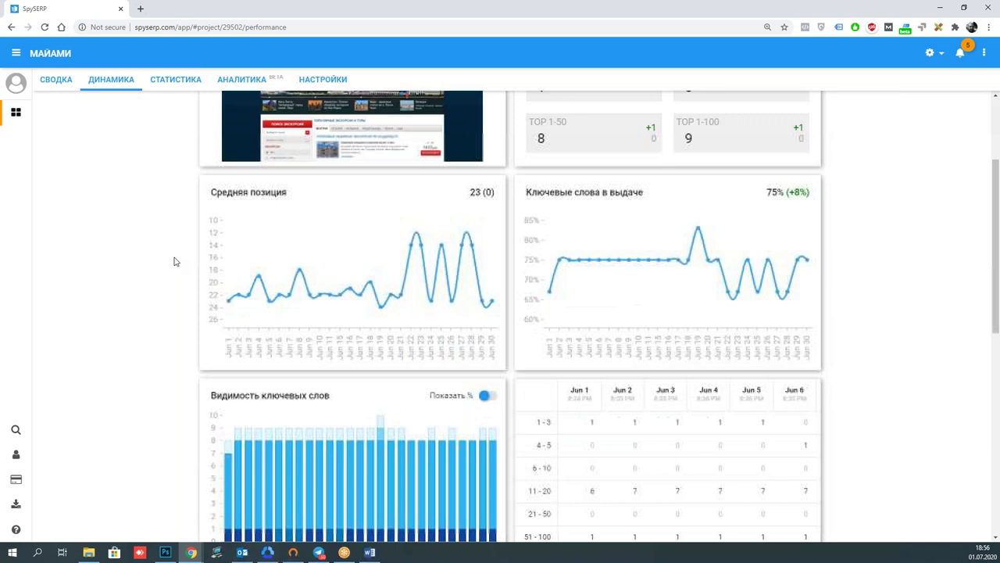
{"action": "scroll", "coordinate": [175, 262], "scroll_direction": "up", "scroll_amount": 5}
{"action": "scroll", "coordinate": [175, 262], "scroll_direction": "up", "scroll_amount": 1}
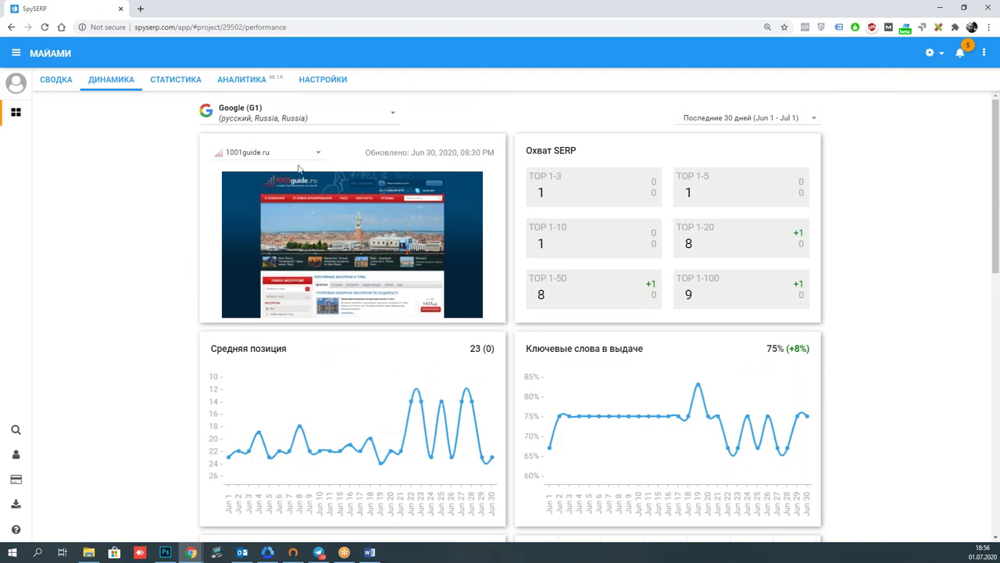
Switch the dynamics report to the travelmiami.ru domain and examine its SERP coverage and average position chart.
{"action": "left_click", "coordinate": [318, 151]}
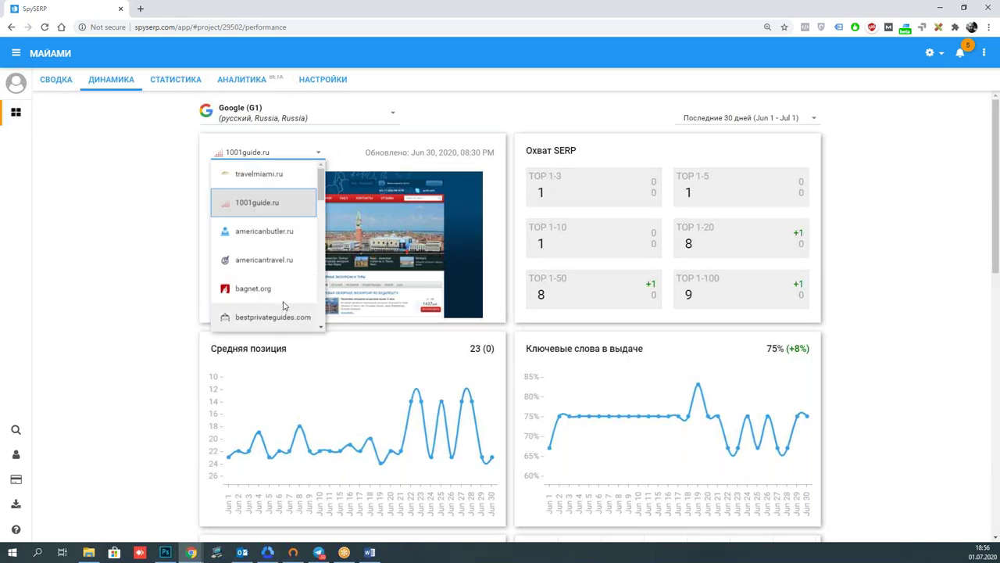
{"action": "left_click", "coordinate": [292, 173]}
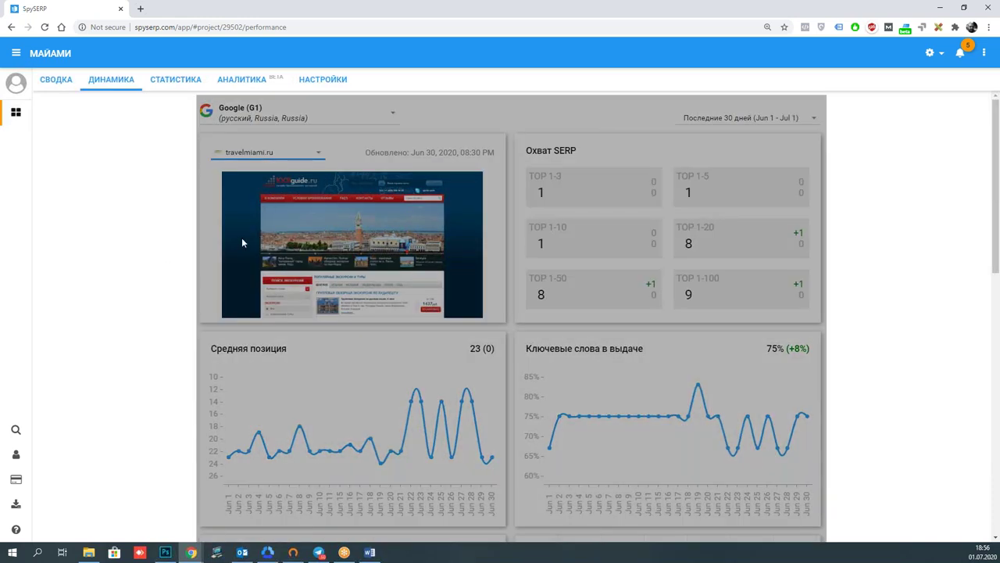
{"action": "scroll", "coordinate": [236, 372], "scroll_direction": "down", "scroll_amount": 1}
{"action": "scroll", "coordinate": [236, 372], "scroll_direction": "up", "scroll_amount": 1}
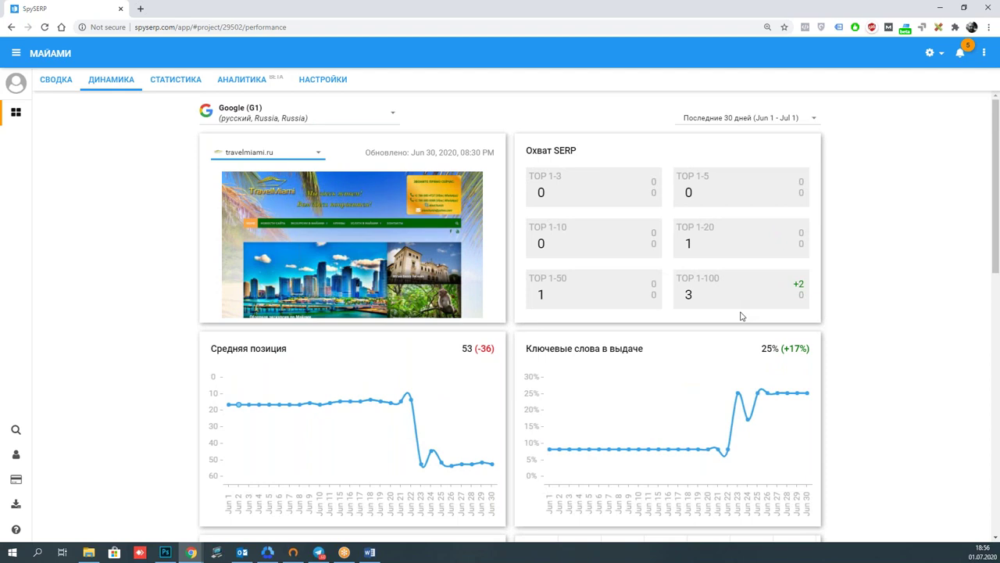
{"action": "scroll", "coordinate": [648, 307], "scroll_direction": "down", "scroll_amount": 1}
{"action": "scroll", "coordinate": [648, 308], "scroll_direction": "up", "scroll_amount": 2}
{"action": "left_click", "coordinate": [732, 268]}
{"action": "scroll", "coordinate": [689, 308], "scroll_direction": "down", "scroll_amount": 2}
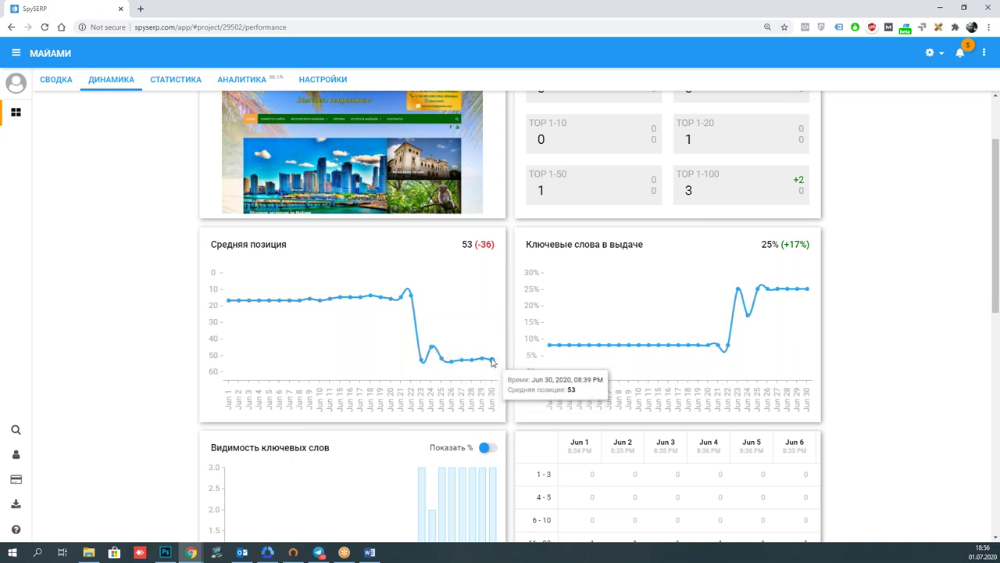
Review travelmiami.ru's keywords-in-SERP and keyword visibility charts, down to its risen, declined, new and lost keywords.
{"action": "scroll", "coordinate": [492, 362], "scroll_direction": "down", "scroll_amount": 1}
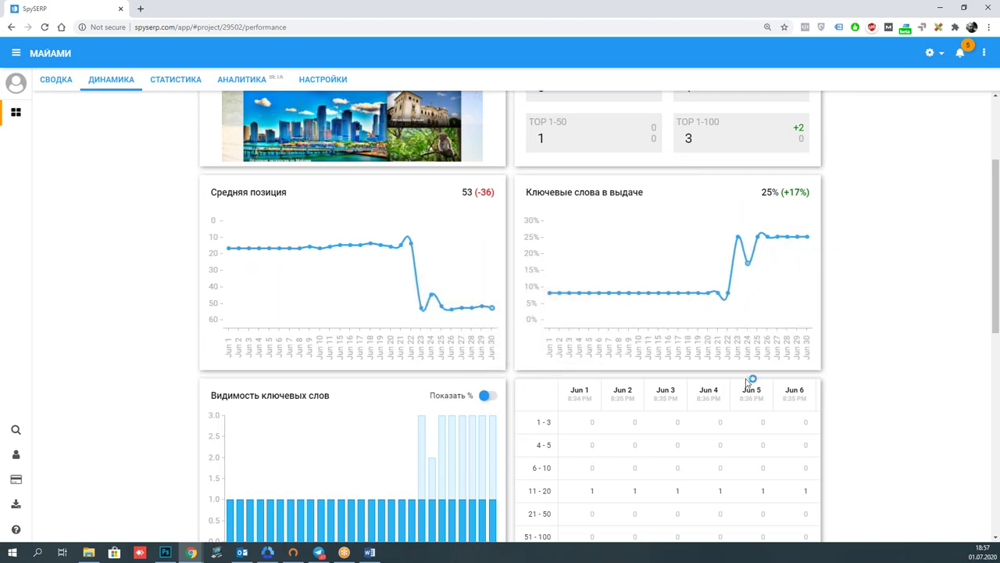
{"action": "scroll", "coordinate": [754, 391], "scroll_direction": "up", "scroll_amount": 2}
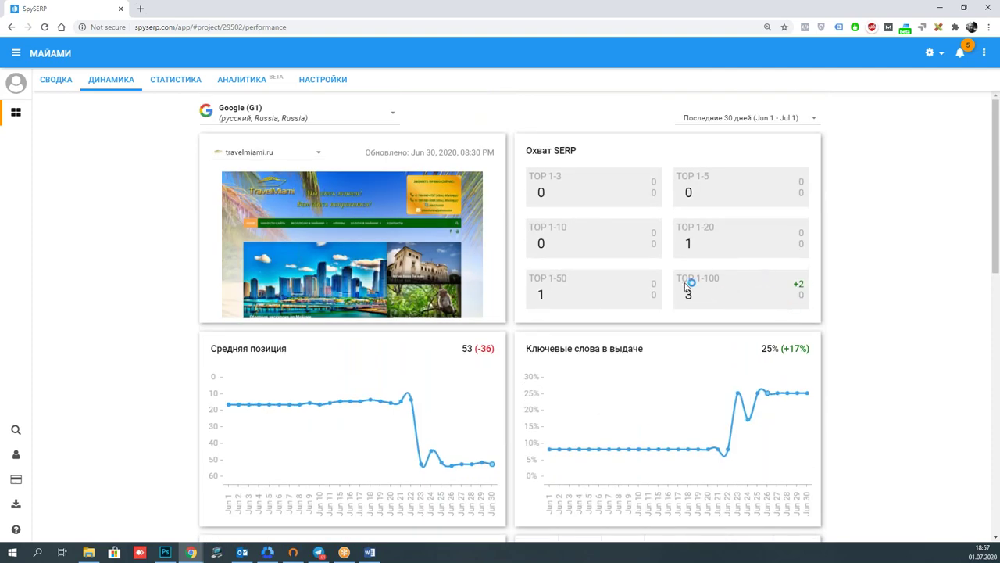
{"action": "scroll", "coordinate": [442, 384], "scroll_direction": "down", "scroll_amount": 3}
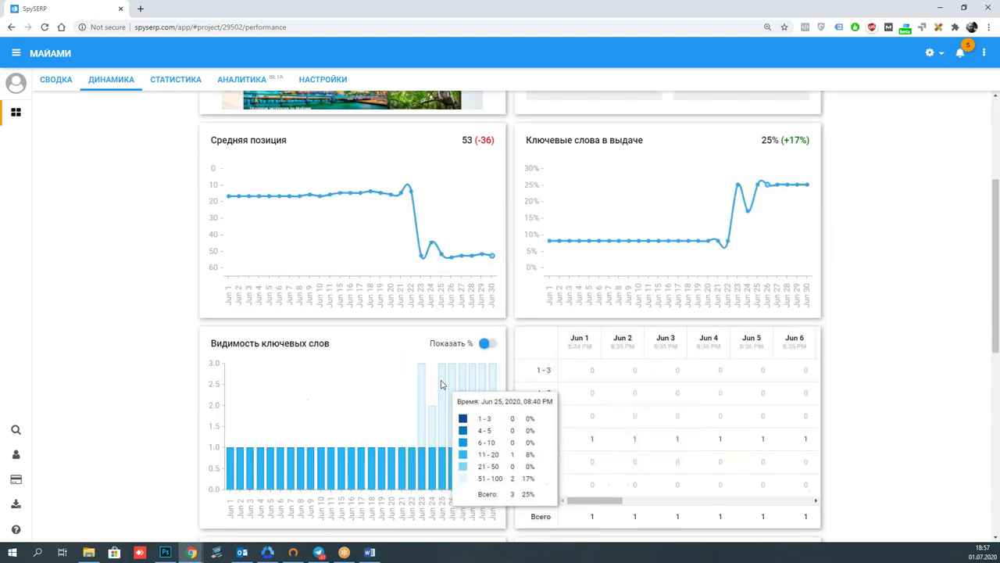
{"action": "scroll", "coordinate": [442, 385], "scroll_direction": "down", "scroll_amount": 2}
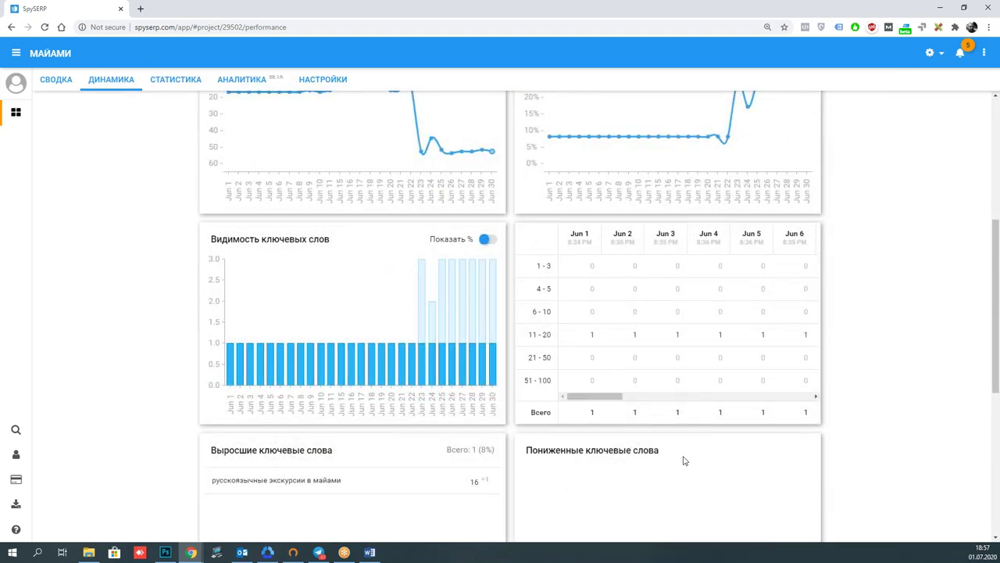
{"action": "scroll", "coordinate": [665, 455], "scroll_direction": "down", "scroll_amount": 3}
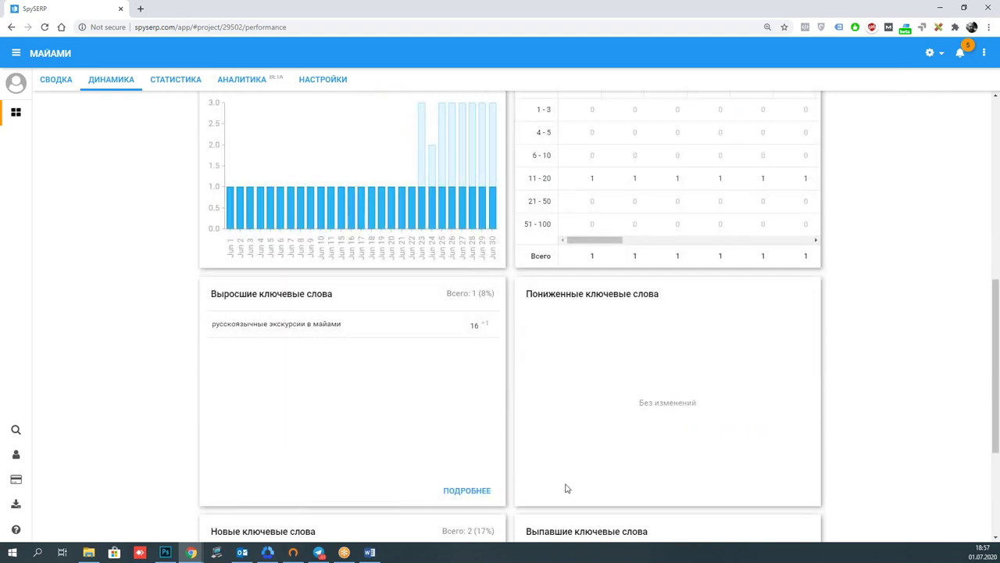
{"action": "scroll", "coordinate": [568, 472], "scroll_direction": "down", "scroll_amount": 4}
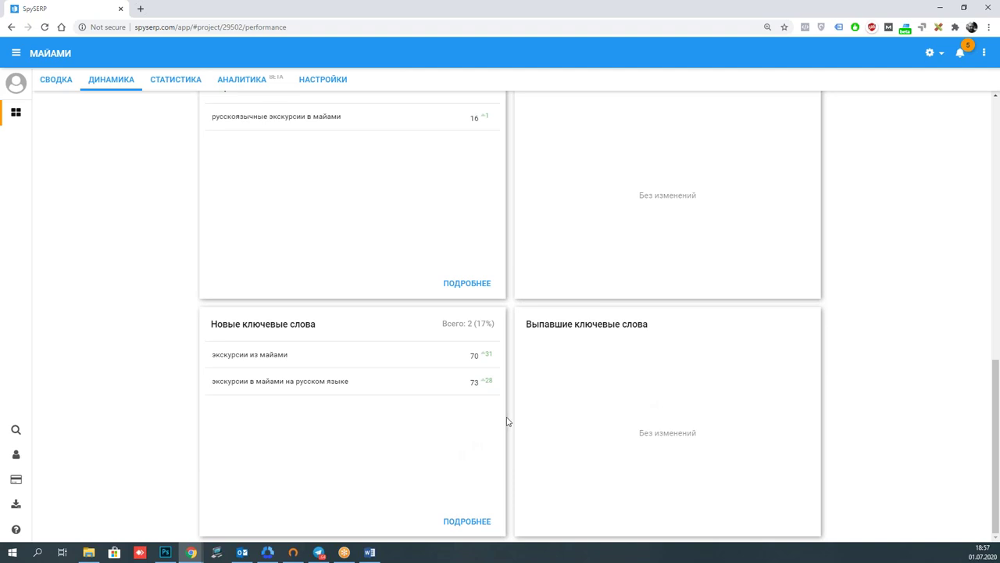
Point out the two entries in travelmiami.ru's "Новые ключевые слова" list by highlighting them.
{"action": "scroll", "coordinate": [475, 480], "scroll_direction": "up", "scroll_amount": 3}
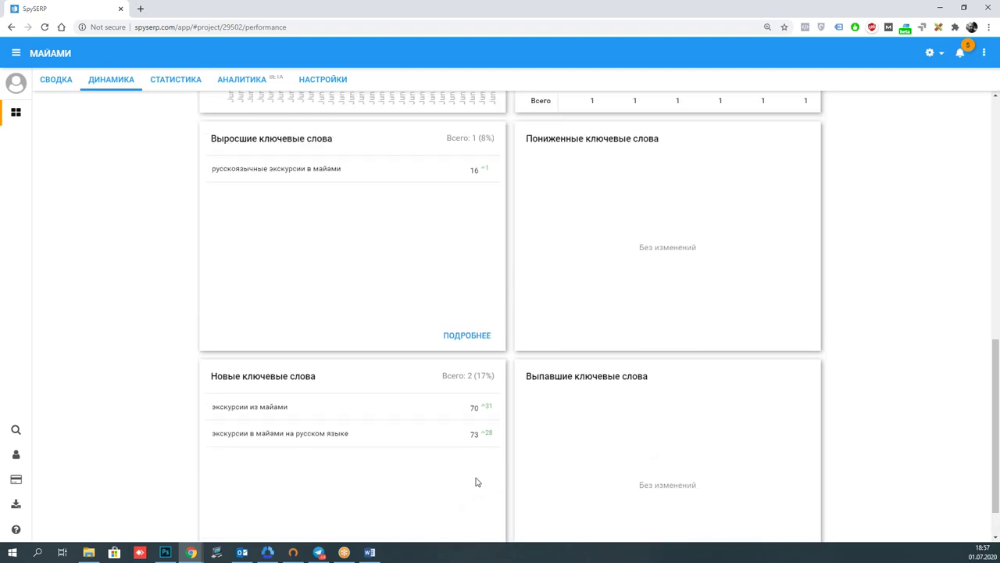
{"action": "scroll", "coordinate": [475, 480], "scroll_direction": "up", "scroll_amount": 1}
{"action": "scroll", "coordinate": [477, 479], "scroll_direction": "down", "scroll_amount": 4}
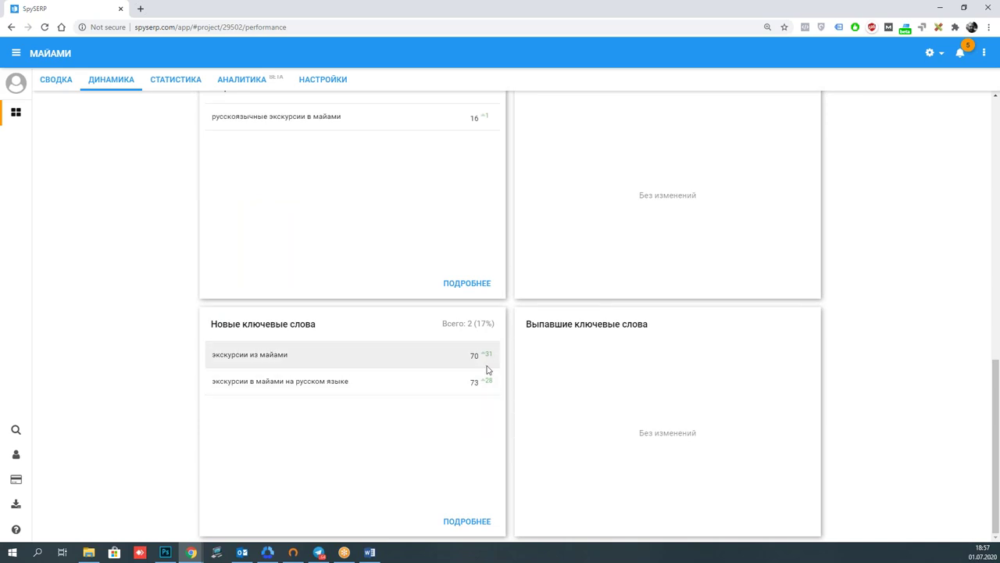
{"action": "left_click_drag", "start_coordinate": [292, 359], "coordinate": [361, 390]}
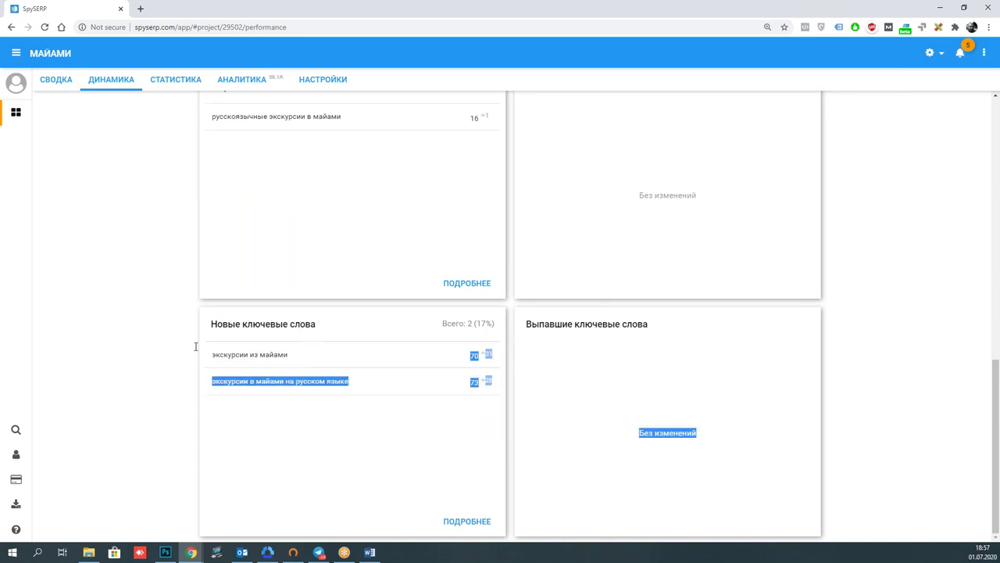
{"action": "left_click", "coordinate": [361, 389]}
{"action": "left_click", "coordinate": [315, 359]}
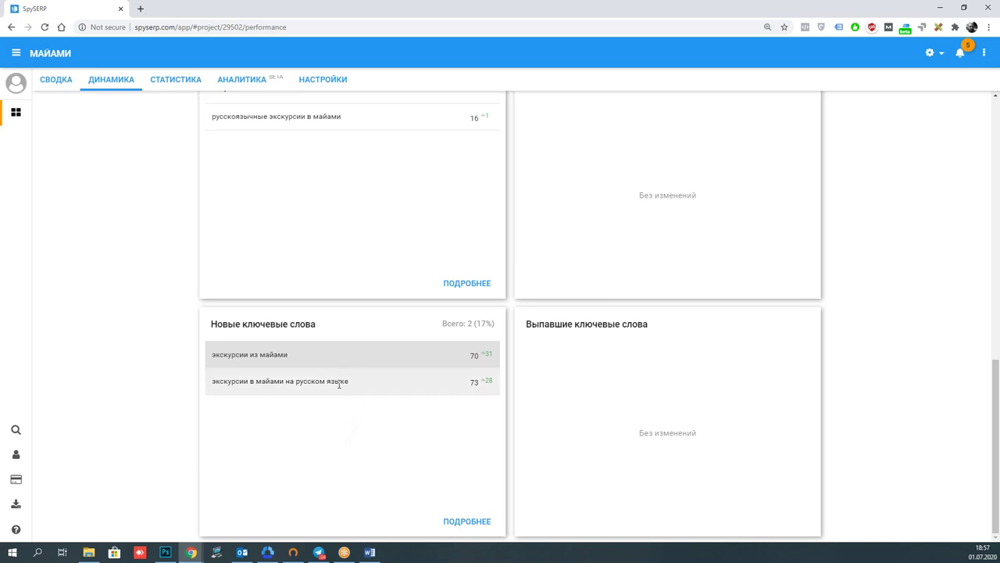
{"action": "left_click_drag", "start_coordinate": [357, 388], "coordinate": [212, 351]}
{"action": "left_click", "coordinate": [404, 382]}
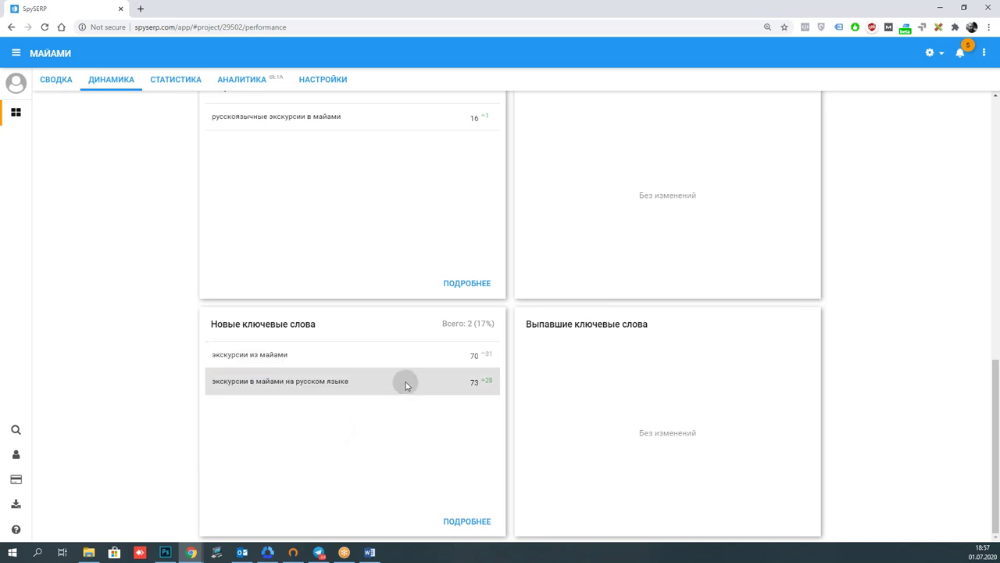
Switch the dynamics report back to the 1001guide.ru domain and view its SERP coverage summary.
{"action": "scroll", "coordinate": [414, 414], "scroll_direction": "up", "scroll_amount": 6}
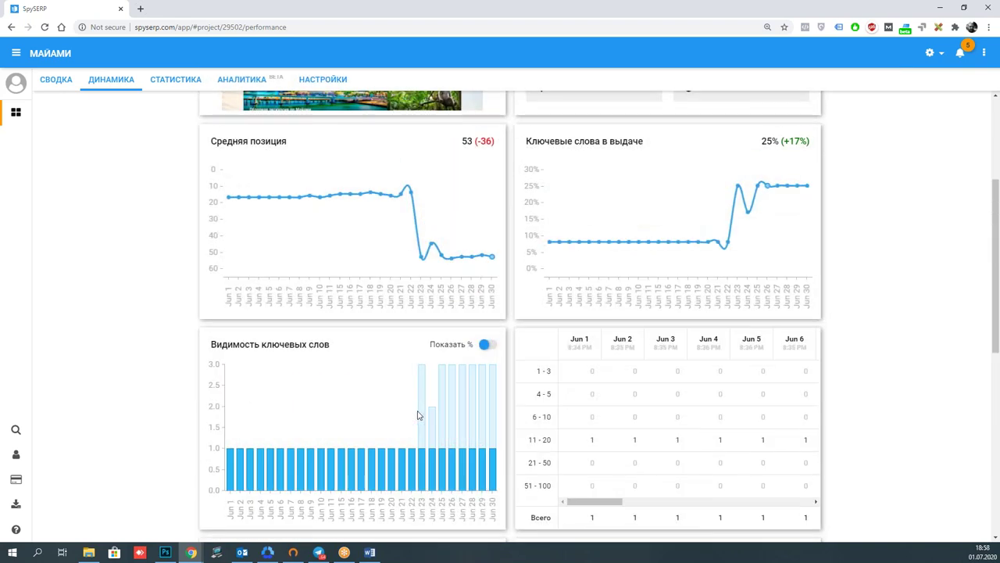
{"action": "scroll", "coordinate": [418, 415], "scroll_direction": "up", "scroll_amount": 3}
{"action": "left_click", "coordinate": [317, 153]}
{"action": "left_click", "coordinate": [272, 207]}
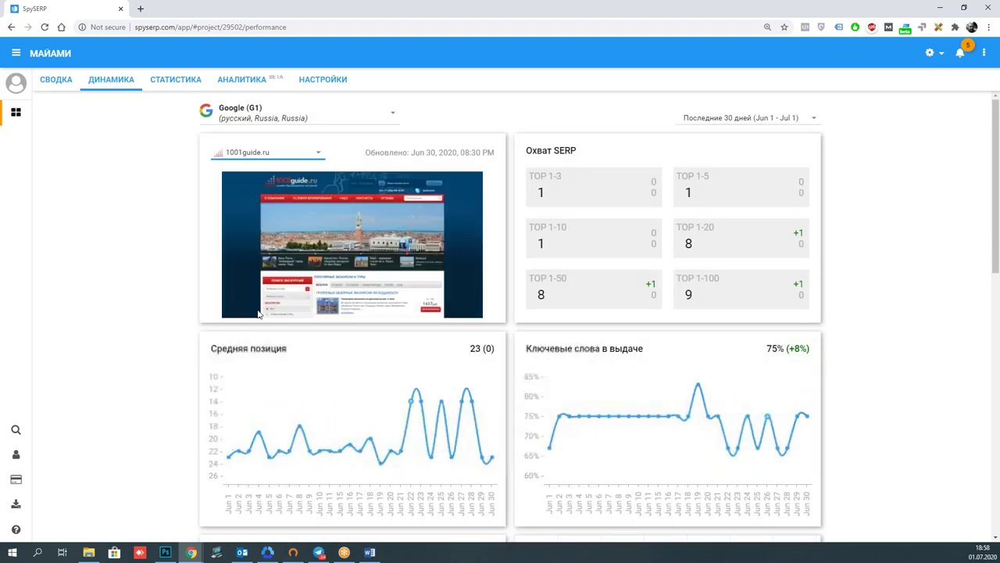
{"action": "scroll", "coordinate": [527, 176], "scroll_direction": "down", "scroll_amount": 2}
{"action": "scroll", "coordinate": [608, 251], "scroll_direction": "up", "scroll_amount": 2}
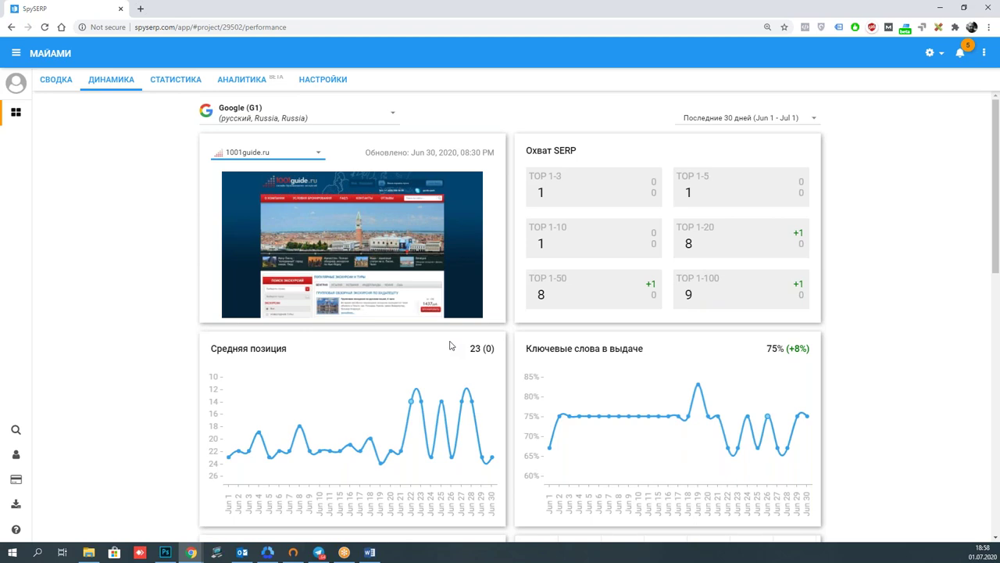
Examine 1001guide.ru's position and visibility charts, highlight its "Пониженные ключевые слова" list, and check the new and lost keywords.
{"action": "scroll", "coordinate": [450, 346], "scroll_direction": "down", "scroll_amount": 3}
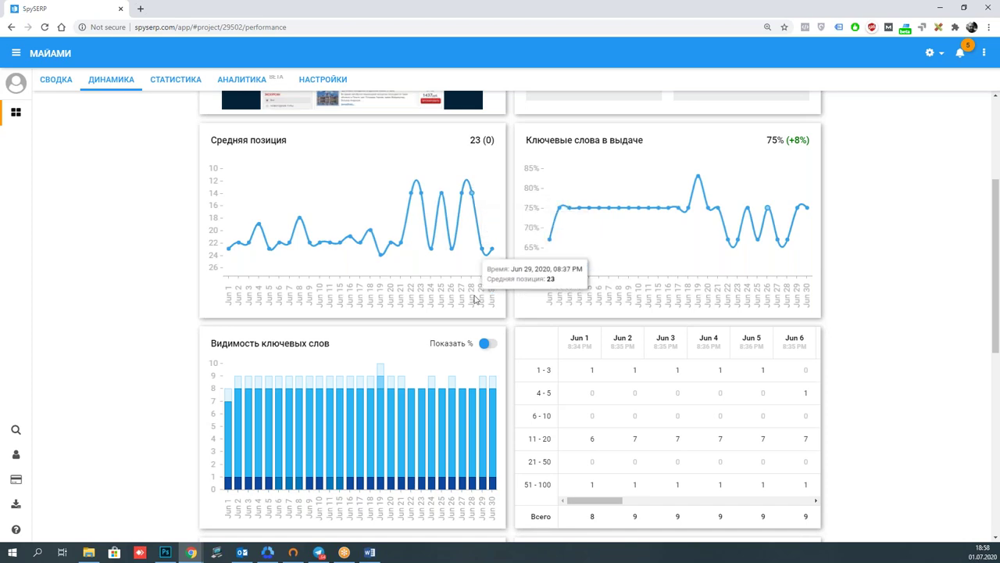
{"action": "scroll", "coordinate": [475, 232], "scroll_direction": "down", "scroll_amount": 7}
{"action": "scroll", "coordinate": [466, 289], "scroll_direction": "up", "scroll_amount": 2}
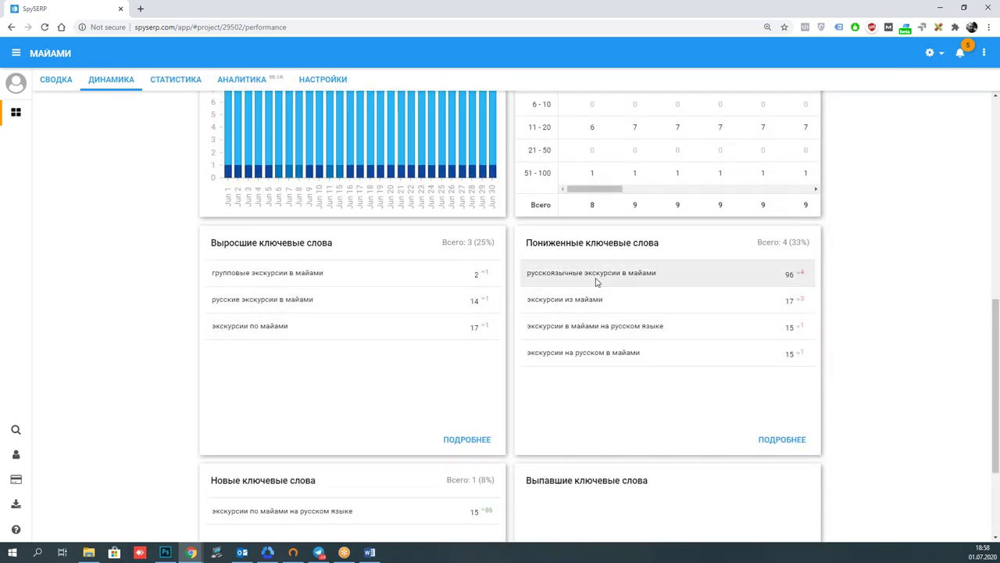
{"action": "left_click_drag", "start_coordinate": [529, 282], "coordinate": [782, 376]}
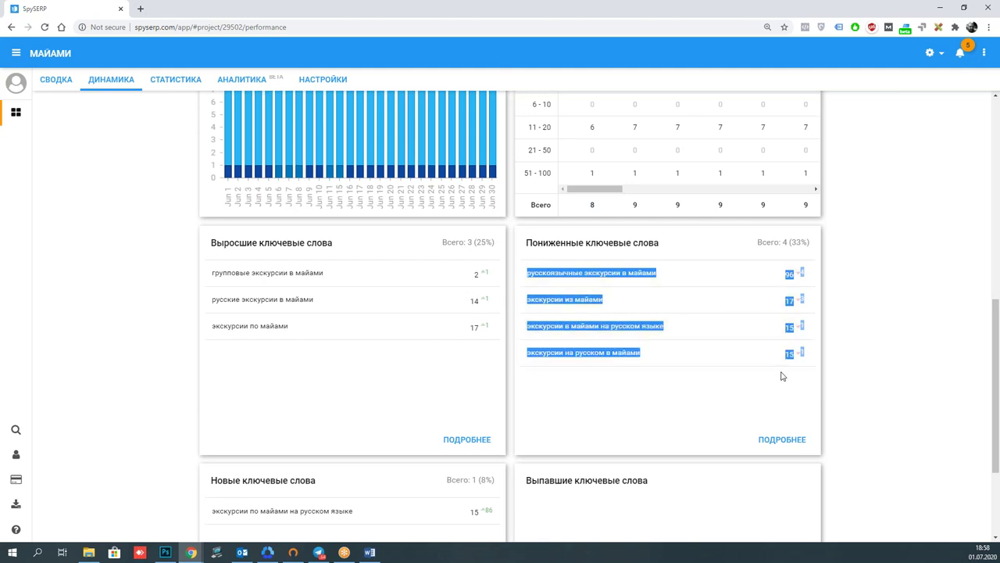
{"action": "left_click", "coordinate": [641, 383]}
{"action": "scroll", "coordinate": [650, 379], "scroll_direction": "down", "scroll_amount": 2}
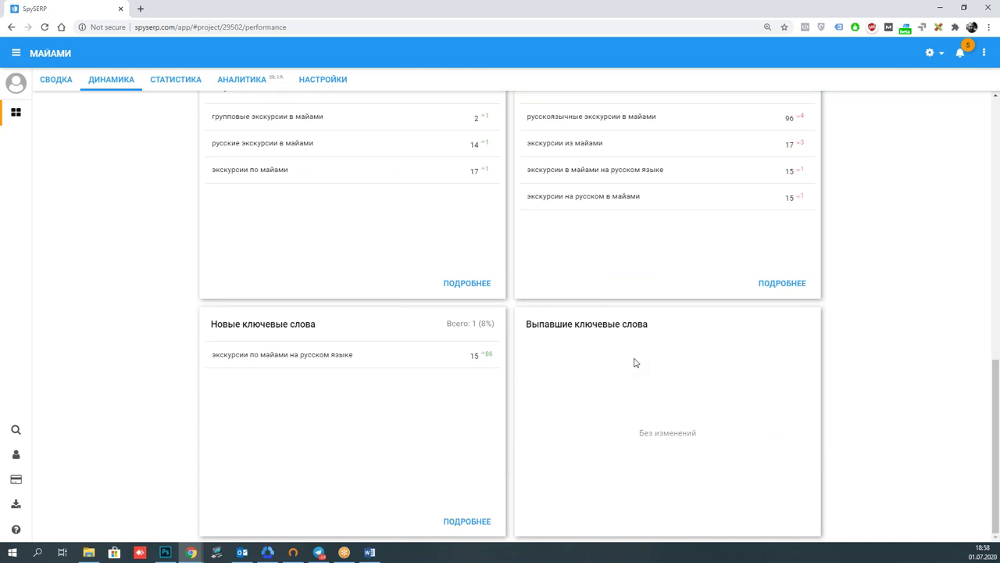
{"action": "scroll", "coordinate": [634, 362], "scroll_direction": "up", "scroll_amount": 10}
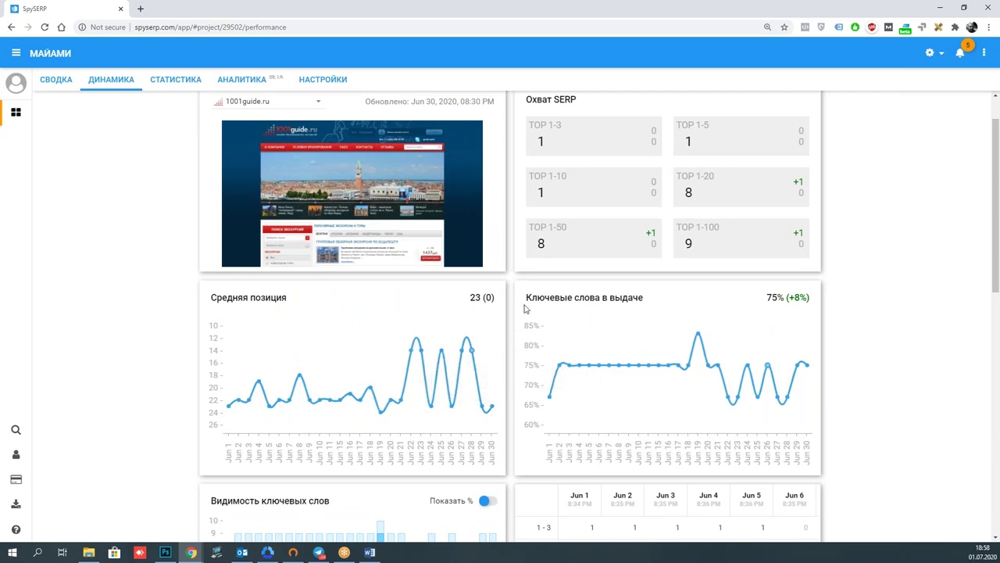
{"action": "scroll", "coordinate": [662, 371], "scroll_direction": "down", "scroll_amount": 10}
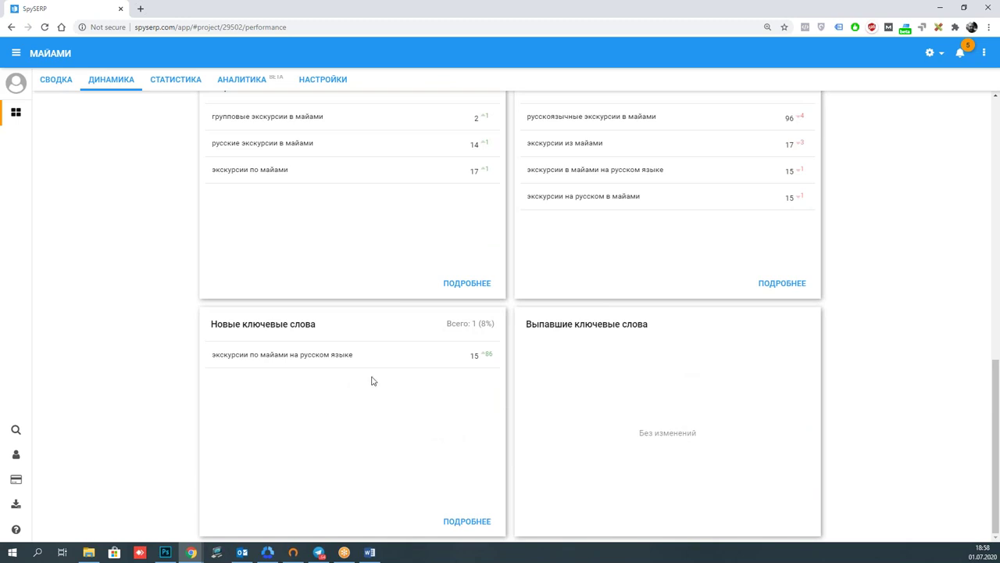
{"action": "scroll", "coordinate": [372, 382], "scroll_direction": "up", "scroll_amount": 10}
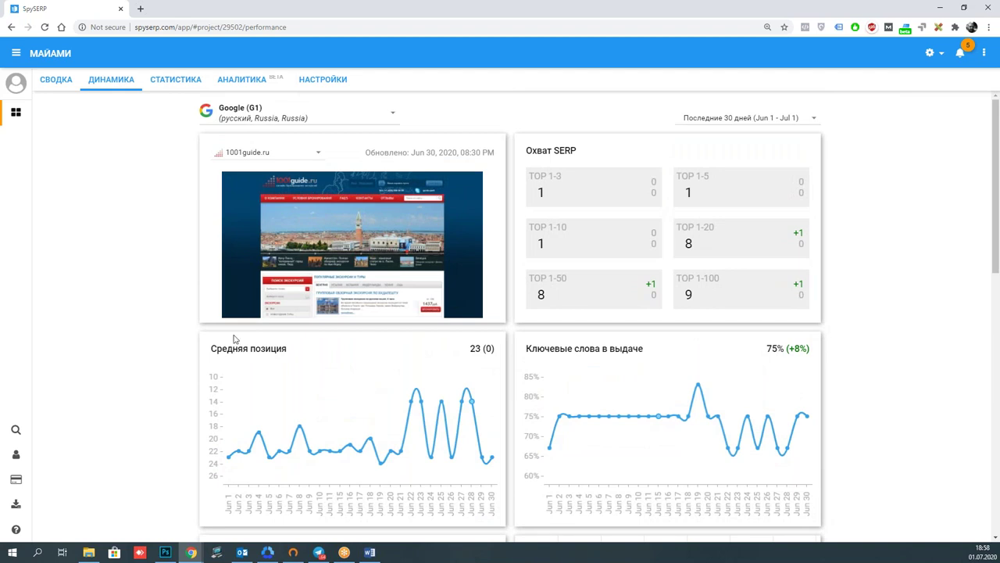
Open the project's "Аналитика" report, view its domain count and TOP depth settings, and inspect the keyword count chart for floridaorangetours.com.
{"action": "left_click", "coordinate": [261, 80]}
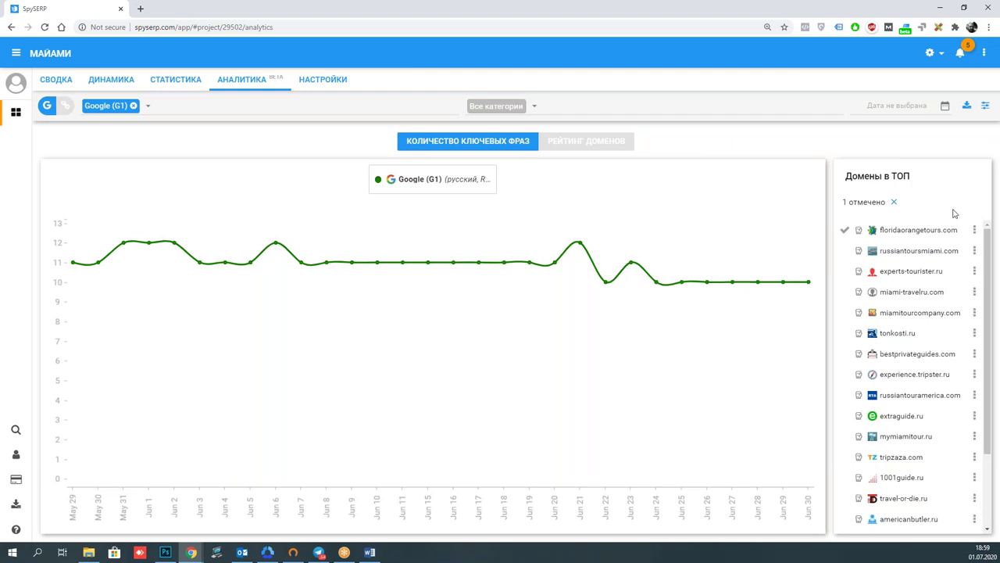
{"action": "left_click", "coordinate": [986, 107]}
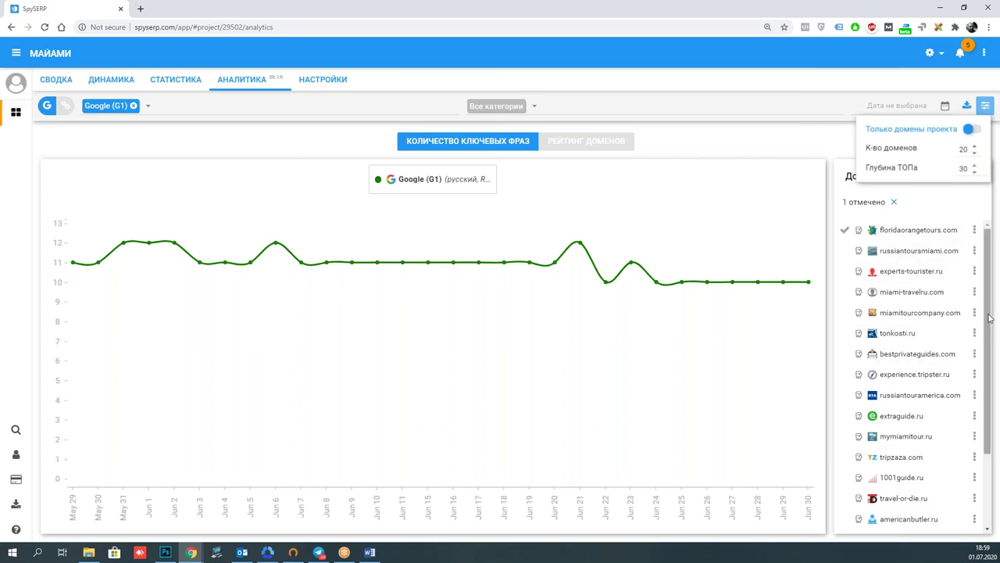
{"action": "scroll", "coordinate": [989, 316], "scroll_direction": "down", "scroll_amount": 2}
{"action": "scroll", "coordinate": [961, 273], "scroll_direction": "up", "scroll_amount": 2}
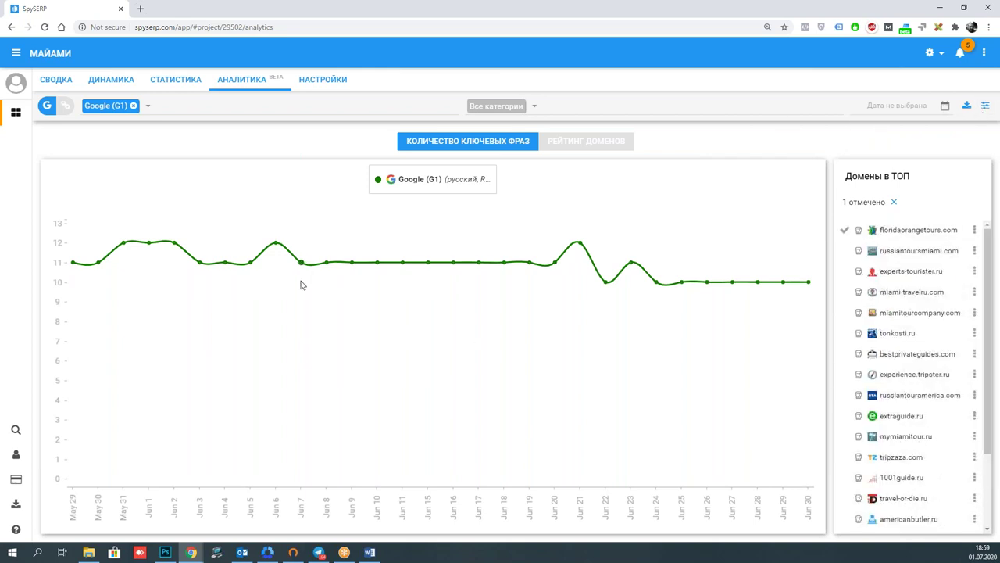
{"action": "mouse_move", "coordinate": [328, 282]}
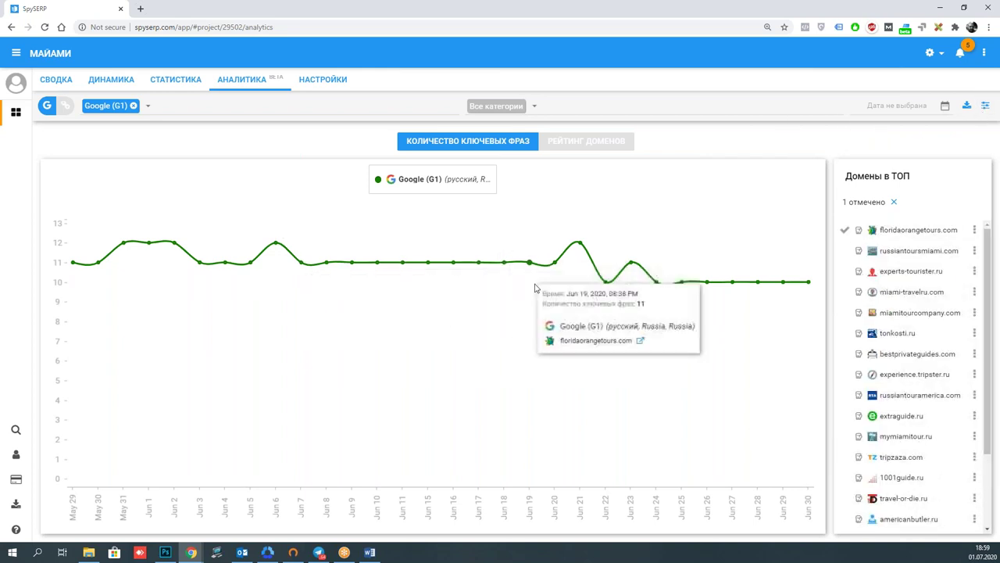
Browse the keyword count charts of experts-tourister.ru, russiantoursmiami.com, miami-travelru.com and experience.tripster.ru, and return to floridaorangetours.com.
{"action": "left_click", "coordinate": [921, 272]}
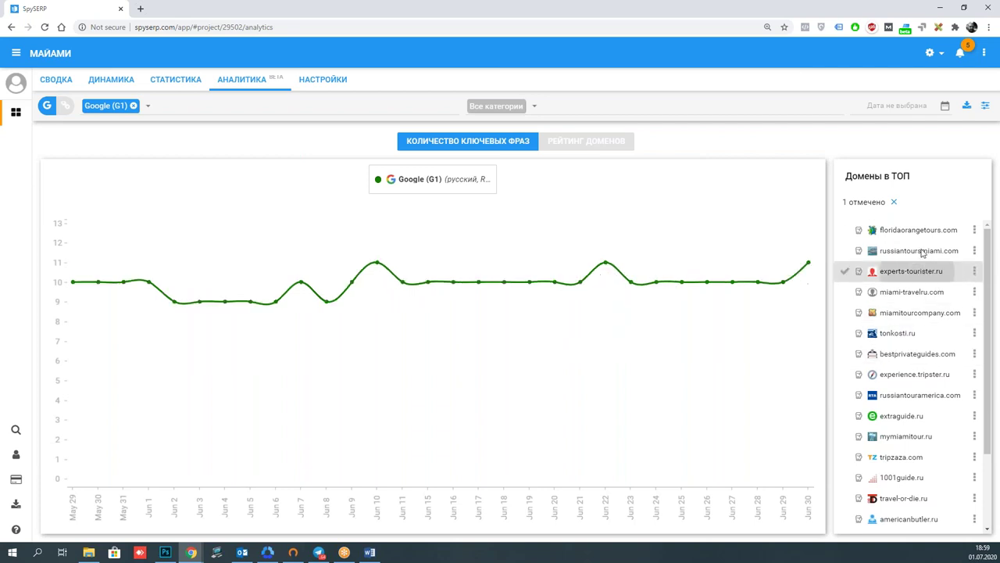
{"action": "left_click", "coordinate": [920, 251]}
{"action": "left_click", "coordinate": [929, 230]}
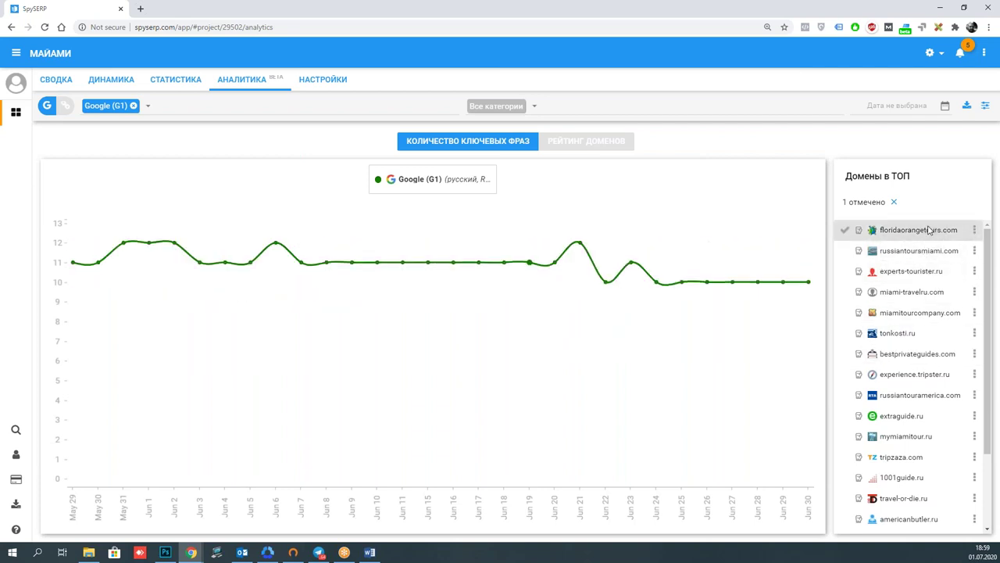
{"action": "left_click", "coordinate": [926, 292]}
{"action": "left_click", "coordinate": [917, 374]}
{"action": "left_click", "coordinate": [911, 291]}
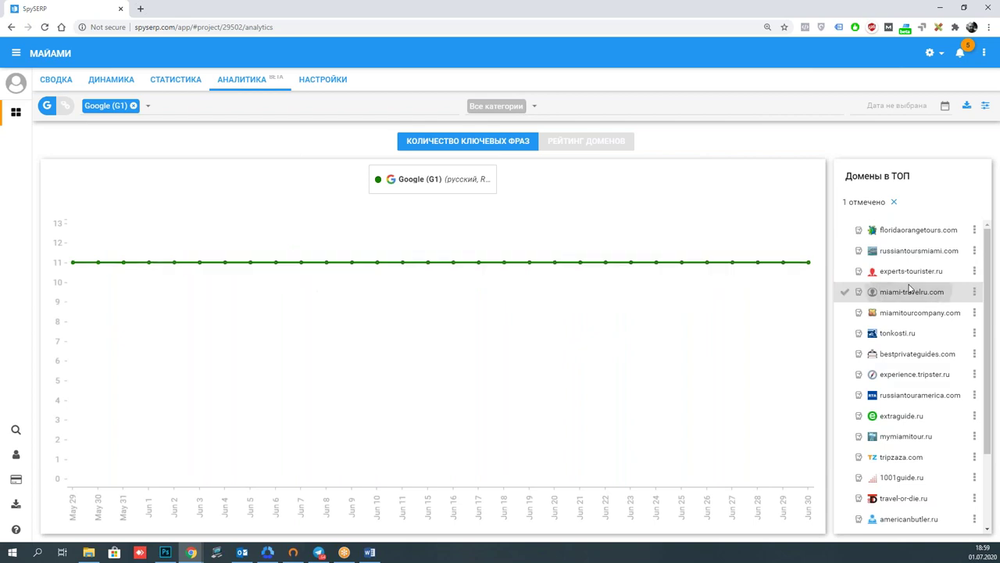
{"action": "left_click", "coordinate": [919, 232]}
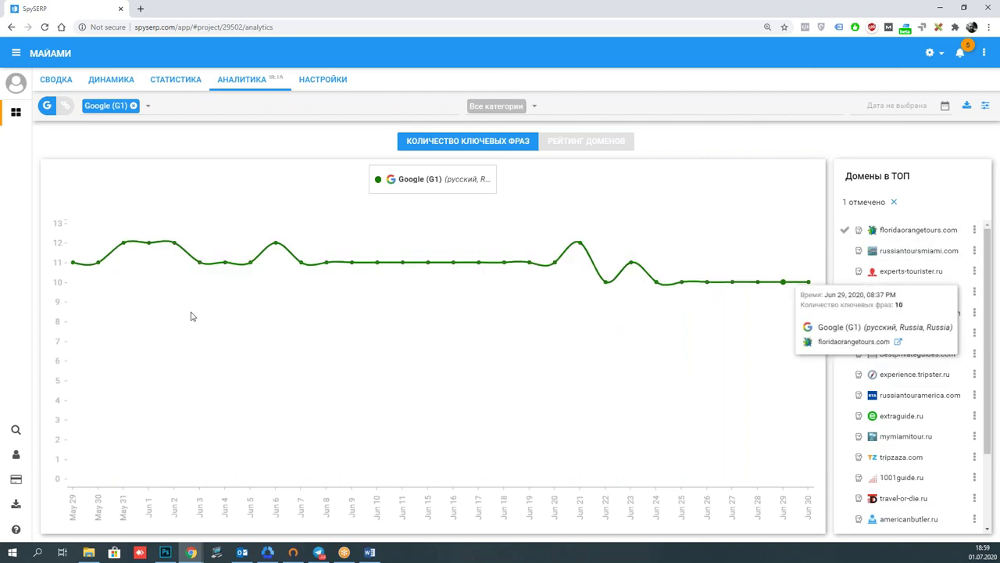
Inspect the keyword counts at individual dates along floridaorangetours.com's chart, including the peaks on Jun 6 and Jun 21.
{"action": "mouse_move", "coordinate": [274, 247]}
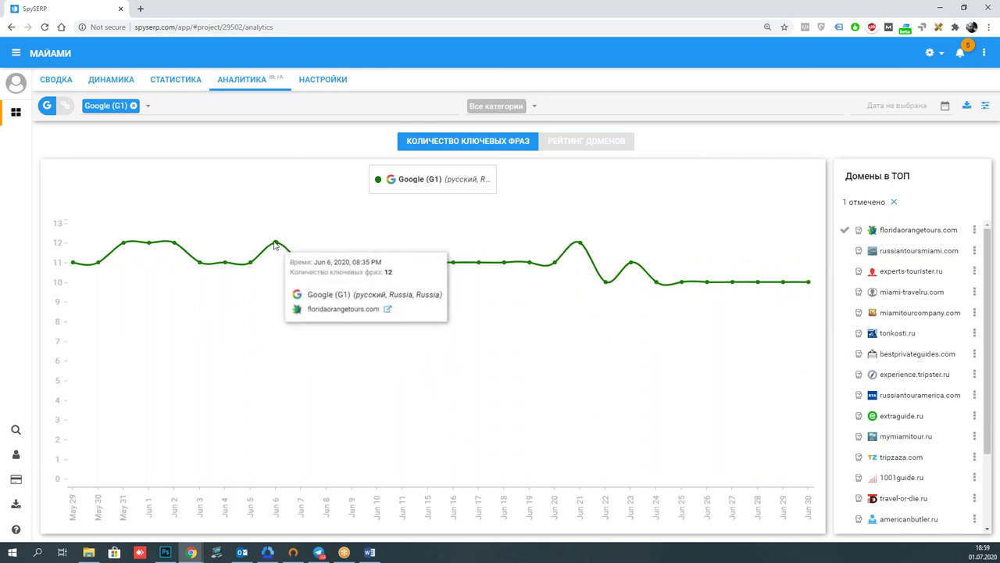
{"action": "mouse_move", "coordinate": [122, 250]}
{"action": "mouse_move", "coordinate": [376, 262]}
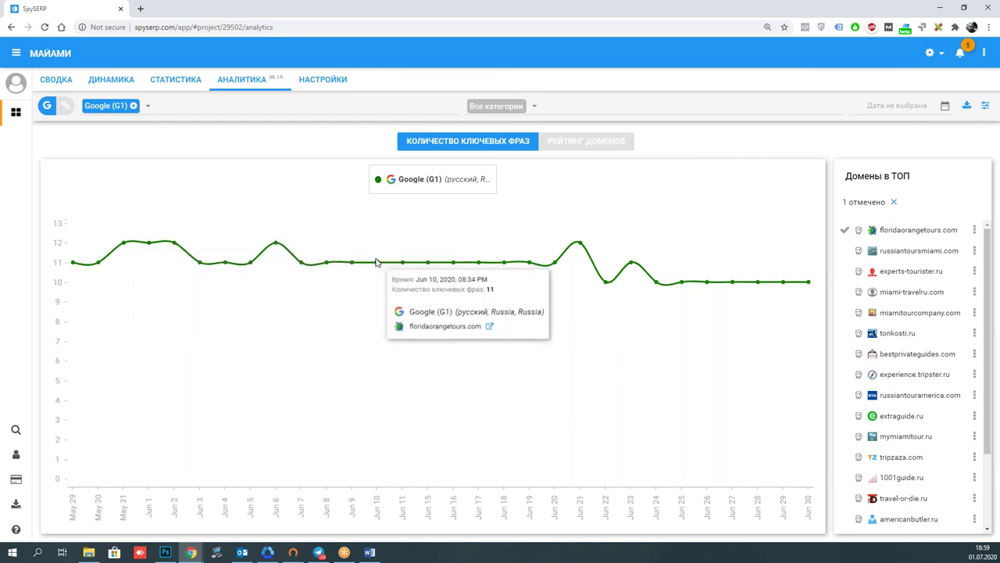
{"action": "mouse_move", "coordinate": [586, 262]}
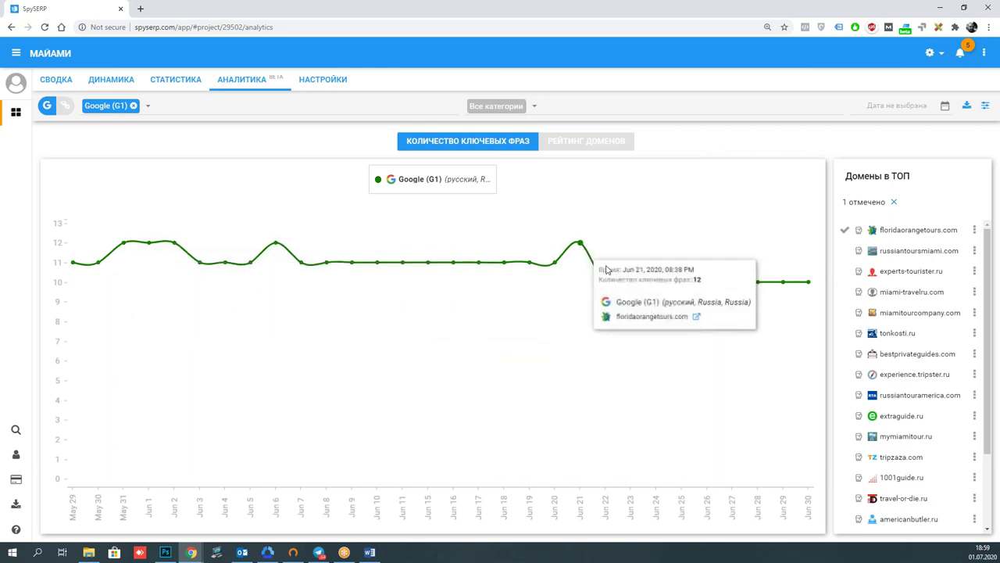
{"action": "mouse_move", "coordinate": [641, 266]}
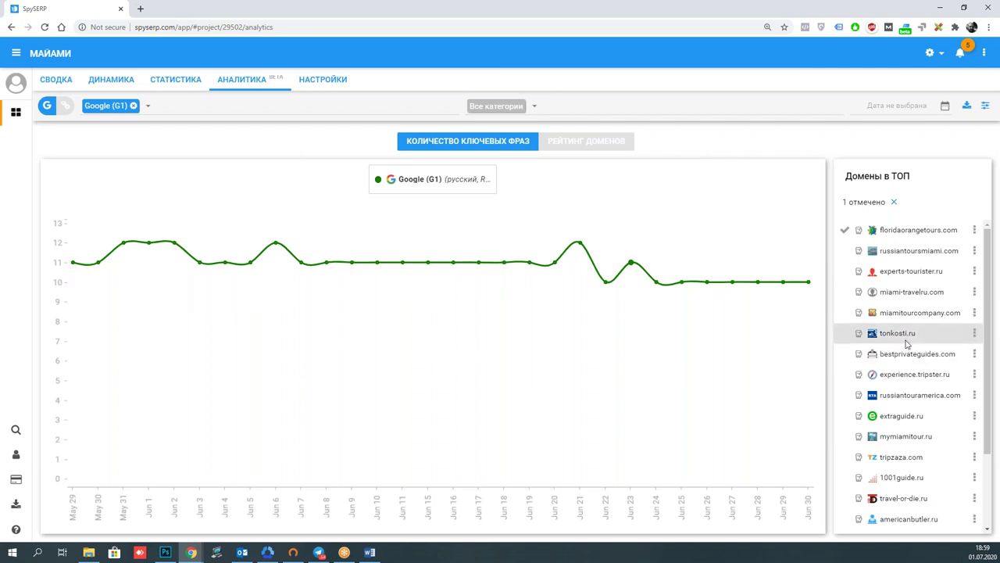
View the keyword count charts of tripzaza.com, russiantouramerica.com, bestprivateguides.com, travel-or-die.ru and sputnik8.com one after another.
{"action": "scroll", "coordinate": [918, 372], "scroll_direction": "down", "scroll_amount": 2}
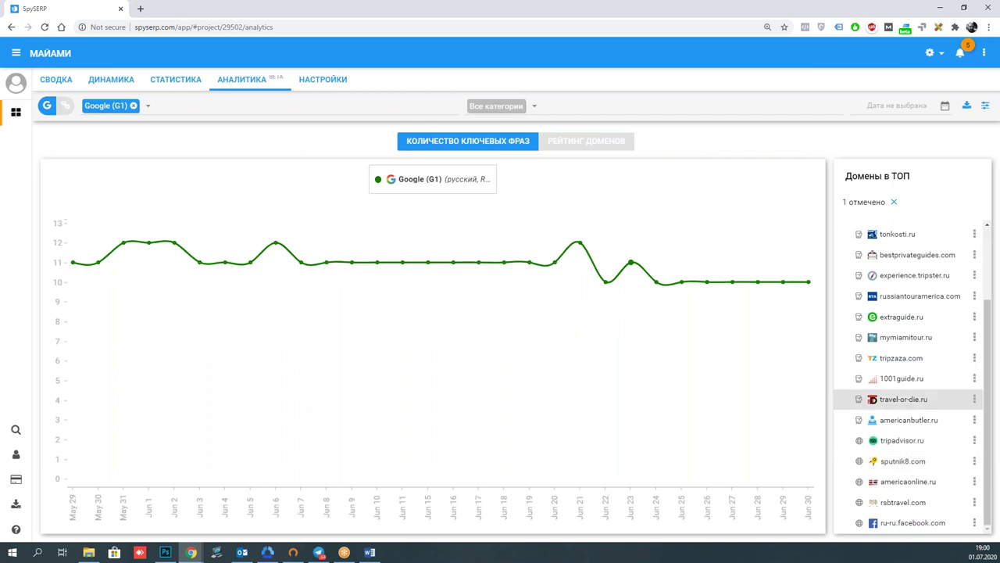
{"action": "left_click", "coordinate": [903, 358]}
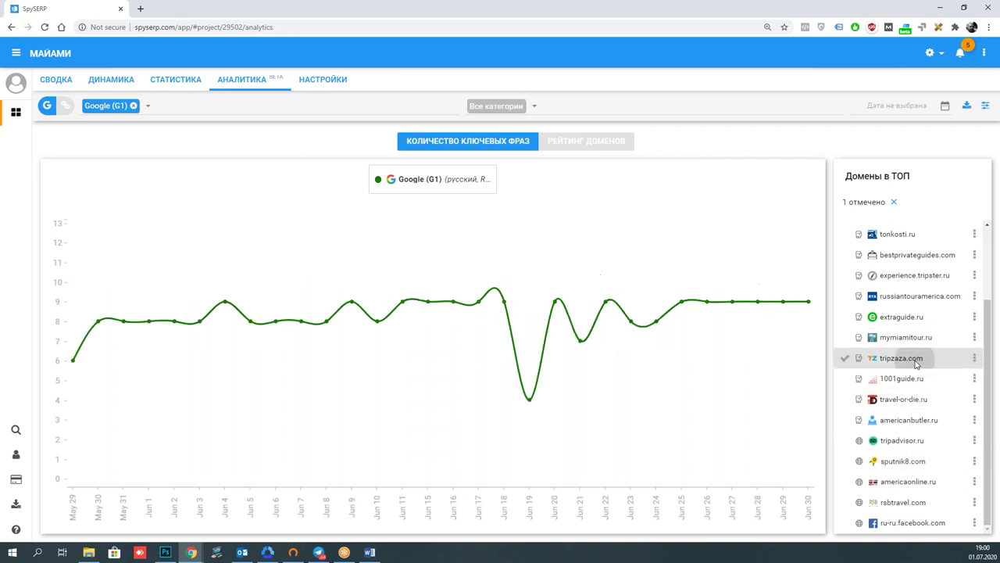
{"action": "left_click", "coordinate": [916, 301]}
{"action": "left_click", "coordinate": [918, 255]}
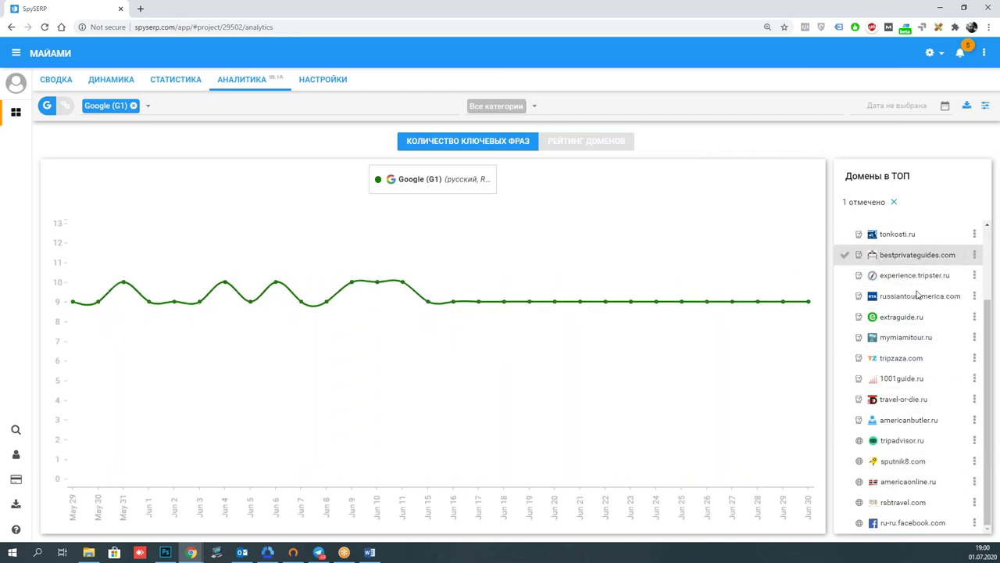
{"action": "left_click", "coordinate": [924, 400]}
{"action": "left_click", "coordinate": [920, 461]}
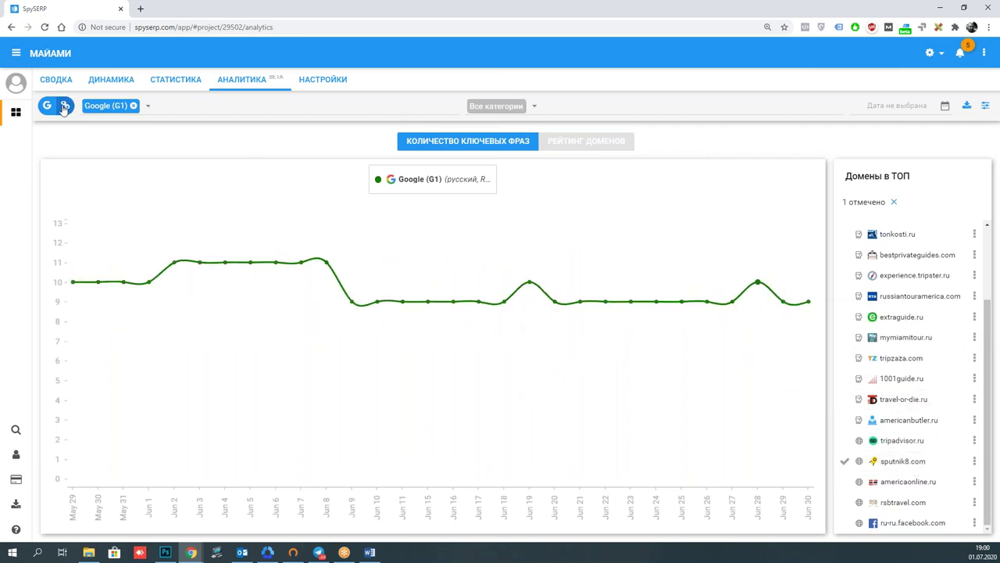
Add Google Mobile (GM1) alongside Google (G1) in sputnik8.com's chart and inspect the two lines.
{"action": "left_click", "coordinate": [148, 107]}
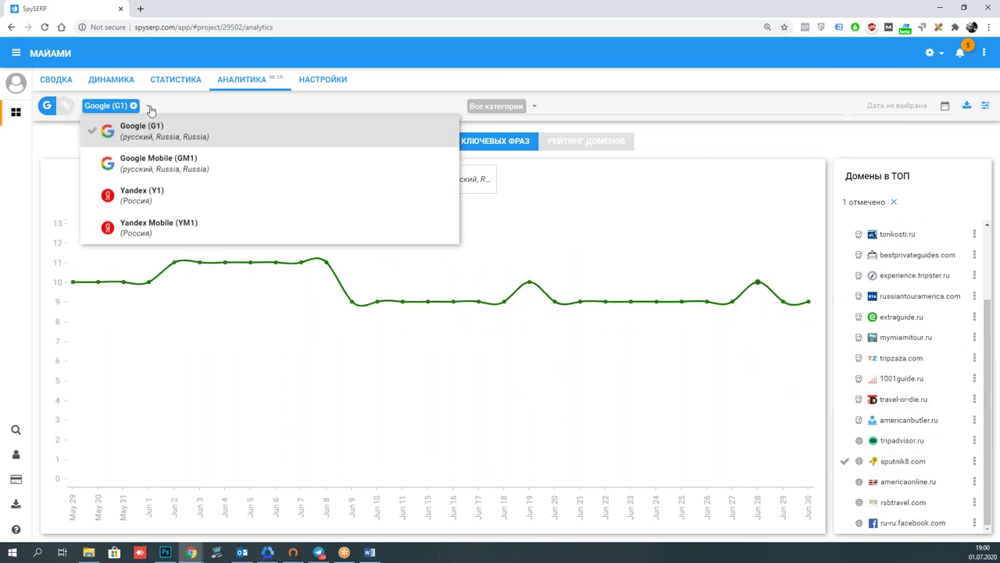
{"action": "left_click", "coordinate": [156, 163]}
{"action": "left_click", "coordinate": [153, 258]}
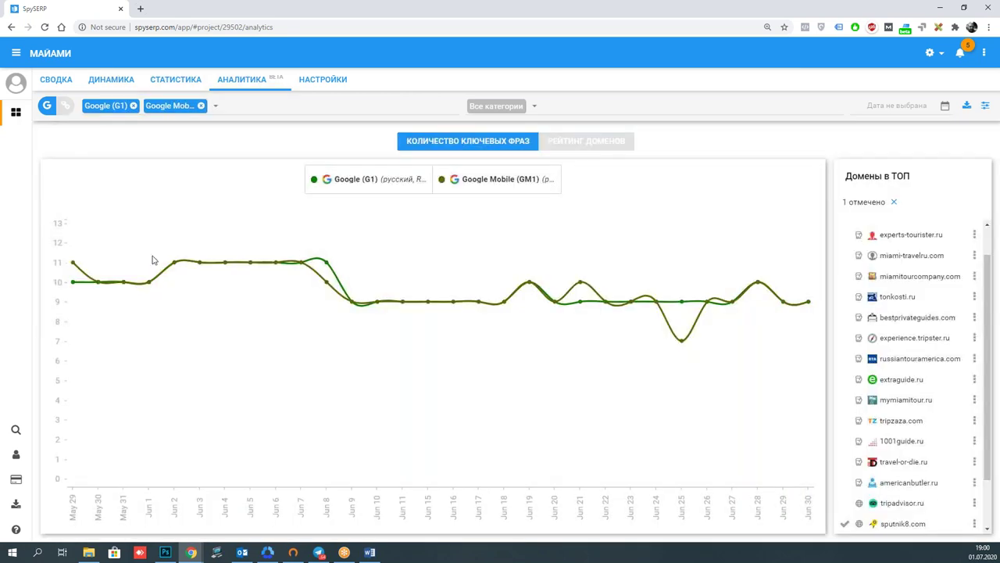
{"action": "mouse_move", "coordinate": [564, 385]}
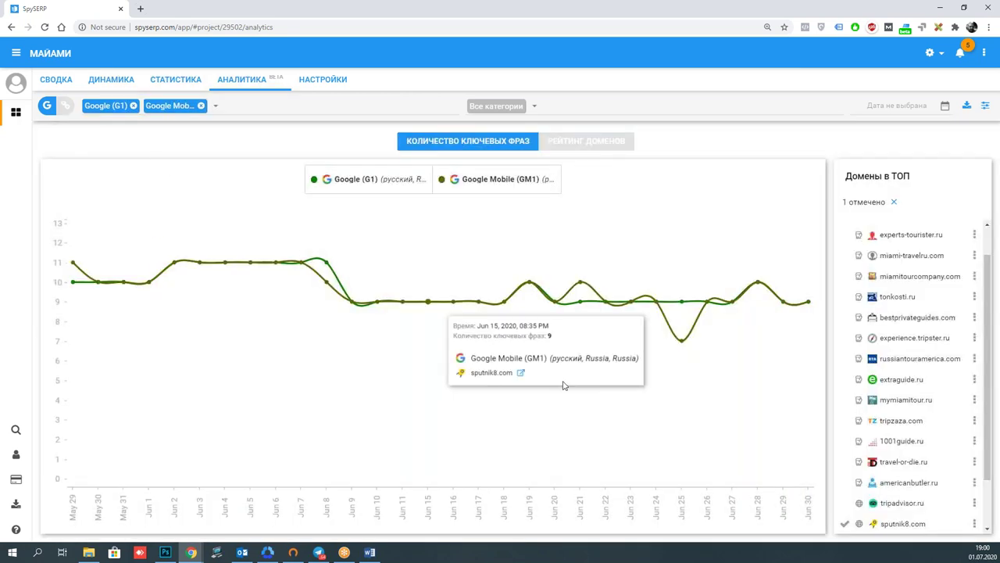
Replace Google Mobile (GM1) with Yandex (Y1) in the search engine comparison with Google (G1).
{"action": "left_click", "coordinate": [216, 106]}
{"action": "left_click", "coordinate": [174, 164]}
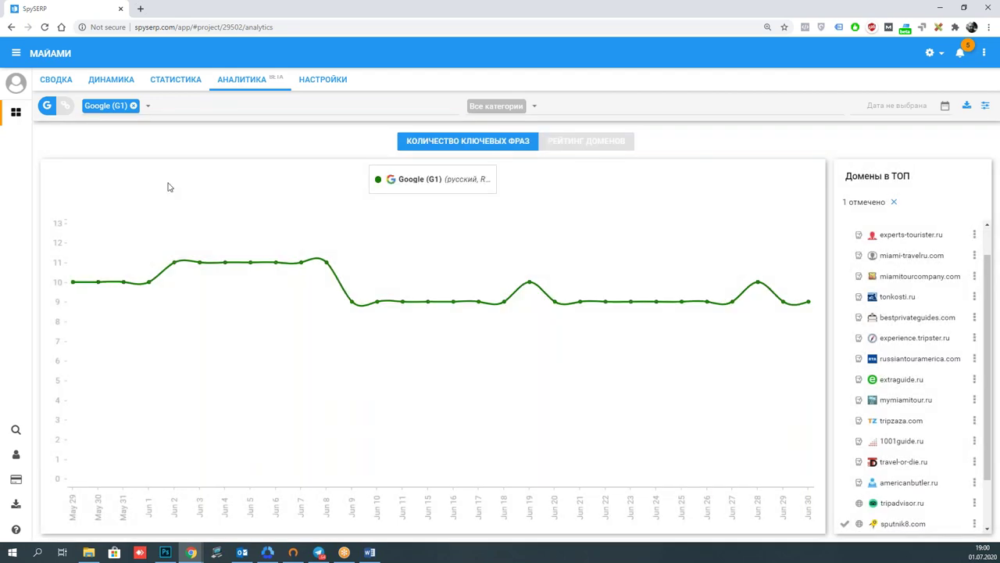
{"action": "left_click", "coordinate": [147, 107]}
{"action": "left_click", "coordinate": [185, 195]}
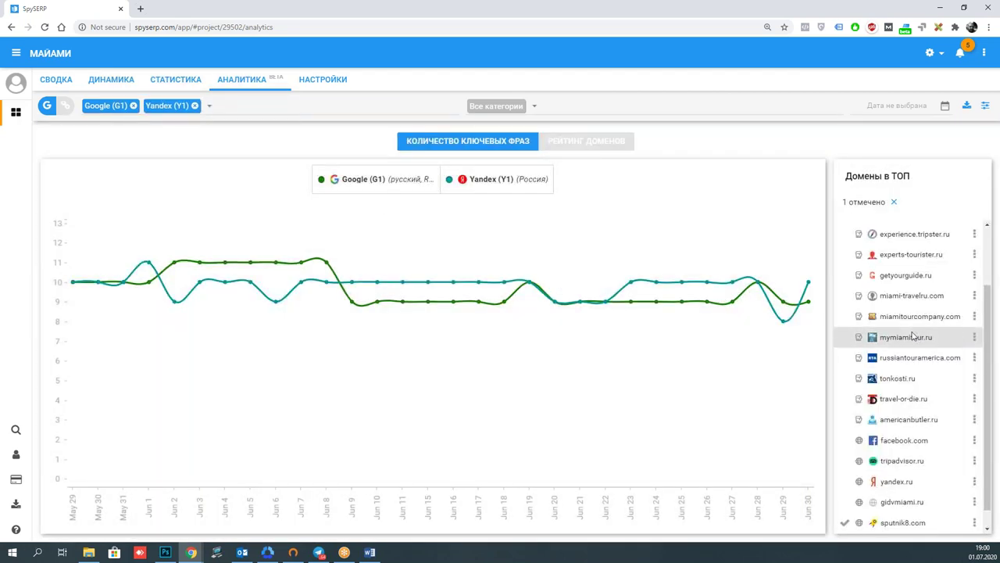
Show extraguide.ru's keyword count chart and compare its Google and Yandex lines.
{"action": "scroll", "coordinate": [922, 336], "scroll_direction": "up", "scroll_amount": 2}
{"action": "left_click", "coordinate": [923, 235]}
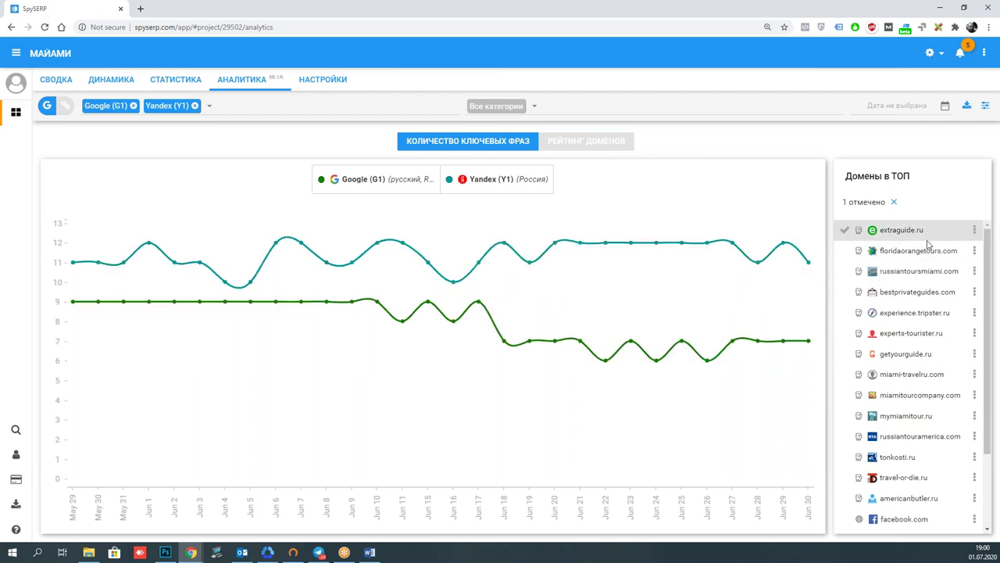
{"action": "mouse_move", "coordinate": [126, 300]}
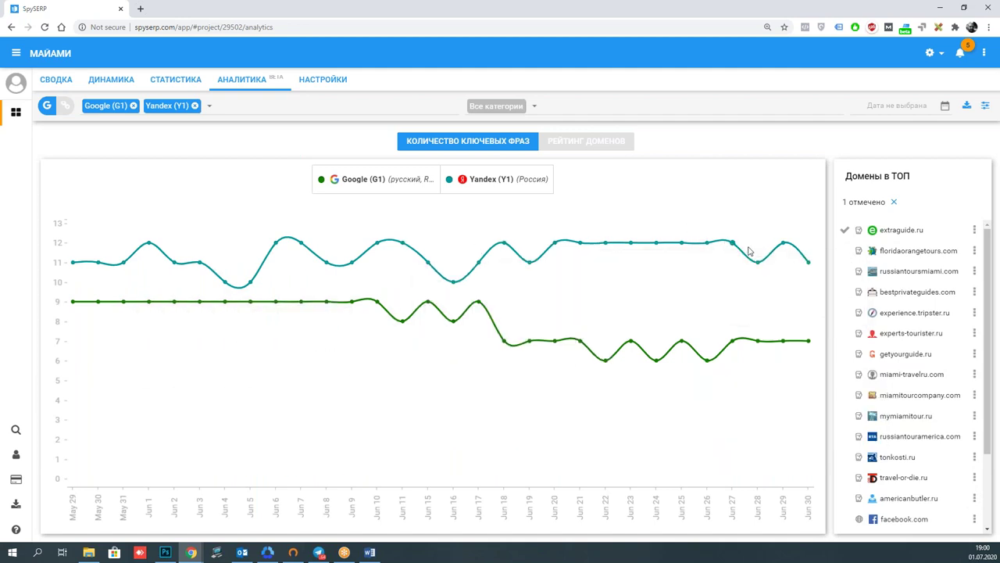
{"action": "mouse_move", "coordinate": [614, 370]}
Switch the analytics to comparing domains within Google (G1) and clear the selection of all domains.
{"action": "left_click", "coordinate": [69, 113]}
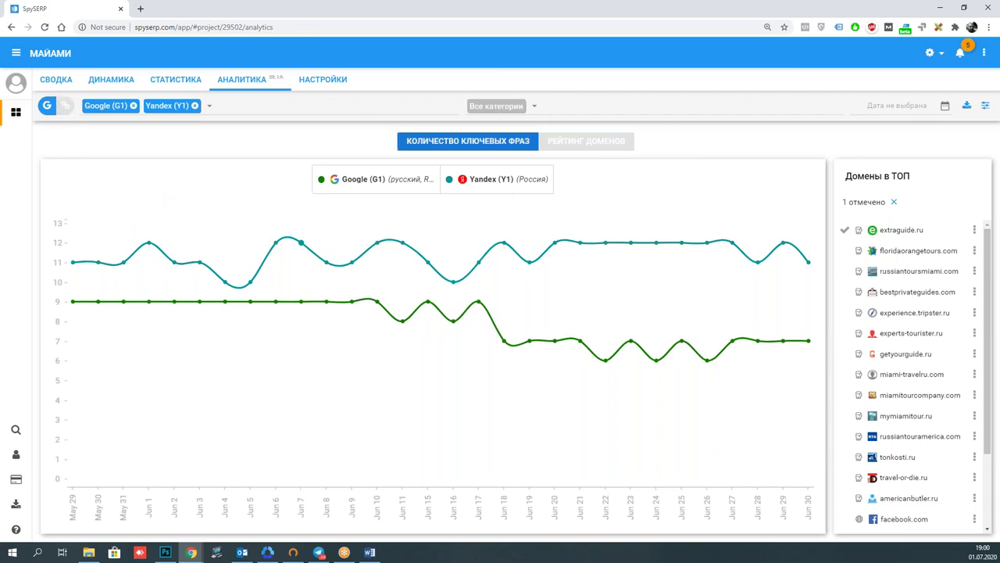
{"action": "left_click", "coordinate": [61, 107]}
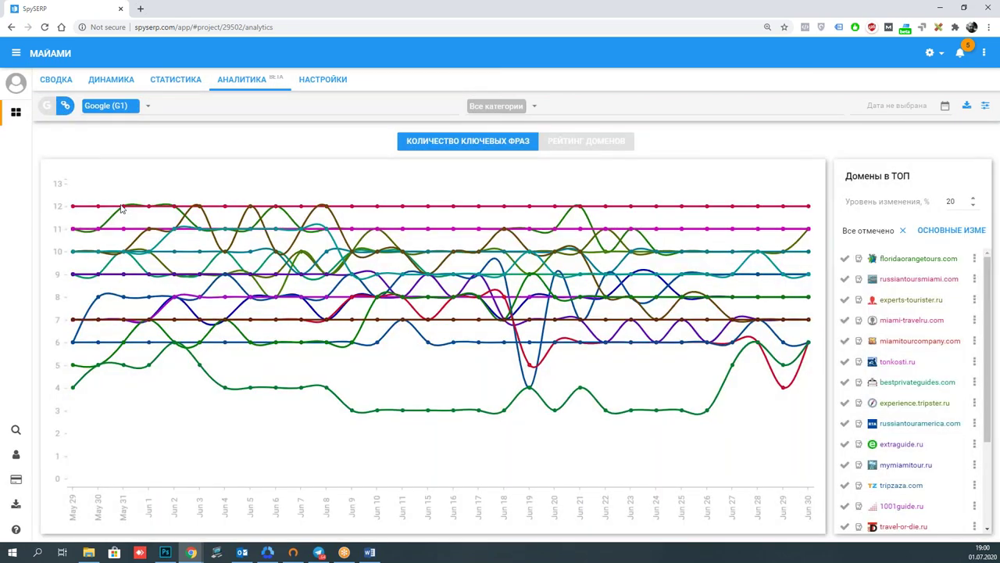
{"action": "left_click", "coordinate": [903, 231]}
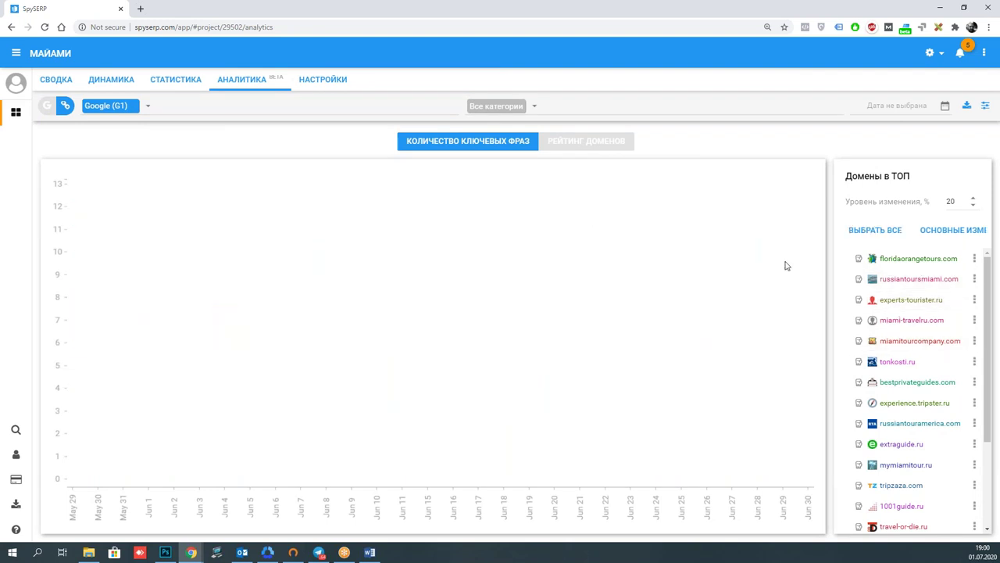
Plot floridaorangetours.com, experts-tourister.ru, tonkosti.ru, experience.tripster.ru, mymiamitour.ru, 1001guide.ru, americaonline.ru and ru-ru.facebook.com together for comparison.
{"action": "left_click", "coordinate": [899, 259]}
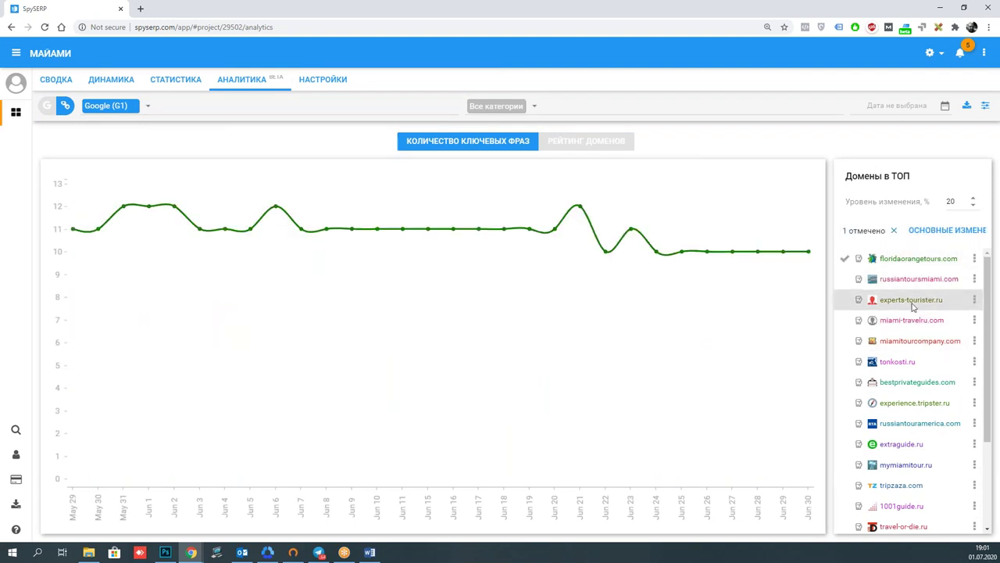
{"action": "left_click", "coordinate": [912, 305]}
{"action": "left_click", "coordinate": [907, 361]}
{"action": "left_click", "coordinate": [908, 406]}
{"action": "left_click", "coordinate": [906, 465]}
{"action": "left_click", "coordinate": [922, 506]}
{"action": "scroll", "coordinate": [906, 461], "scroll_direction": "down", "scroll_amount": 3}
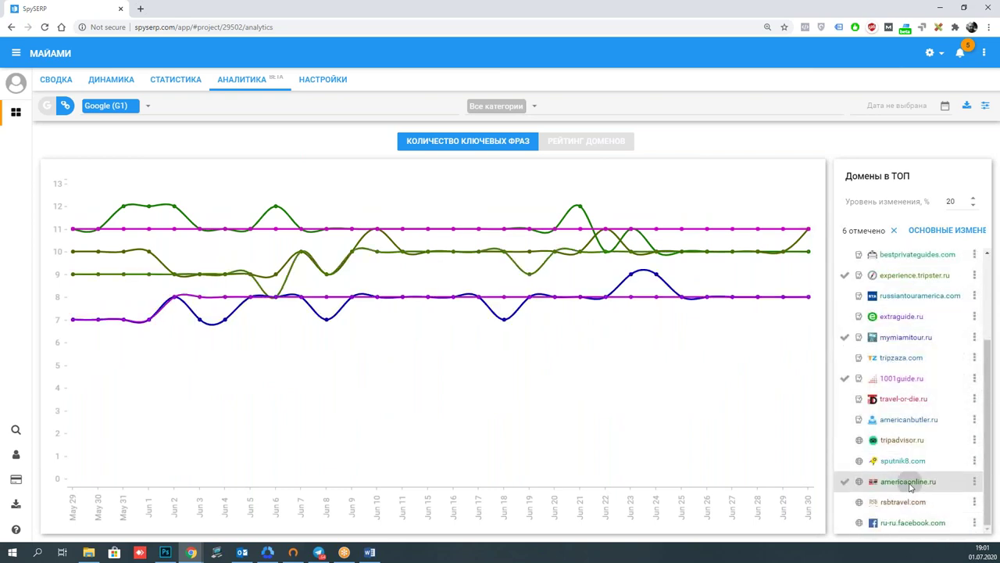
{"action": "left_click", "coordinate": [909, 481]}
{"action": "left_click", "coordinate": [912, 522]}
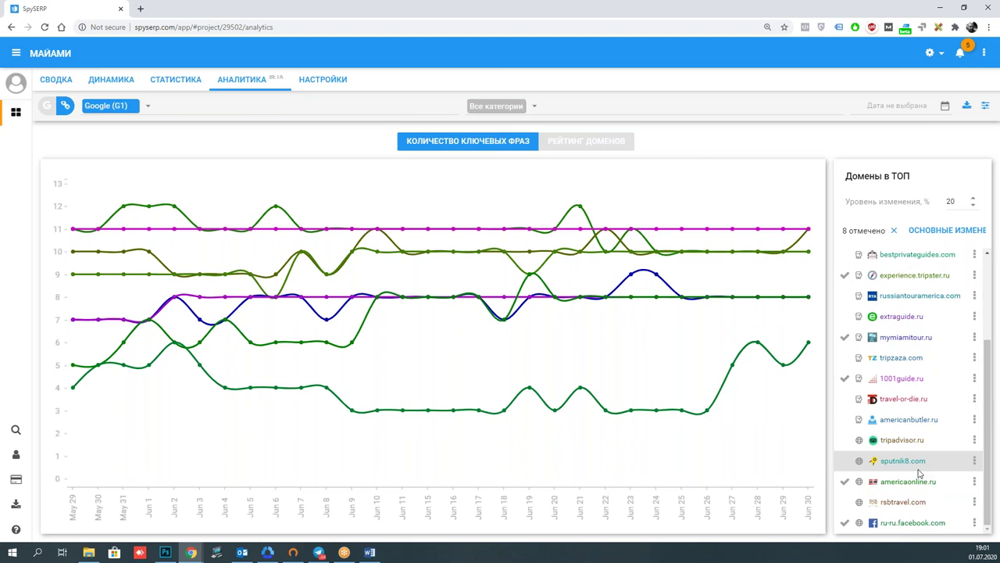
Replace the domain selection with the main changes set, leaving out tripadvisor.ru and ru-ru.facebook.com.
{"action": "left_click", "coordinate": [894, 230]}
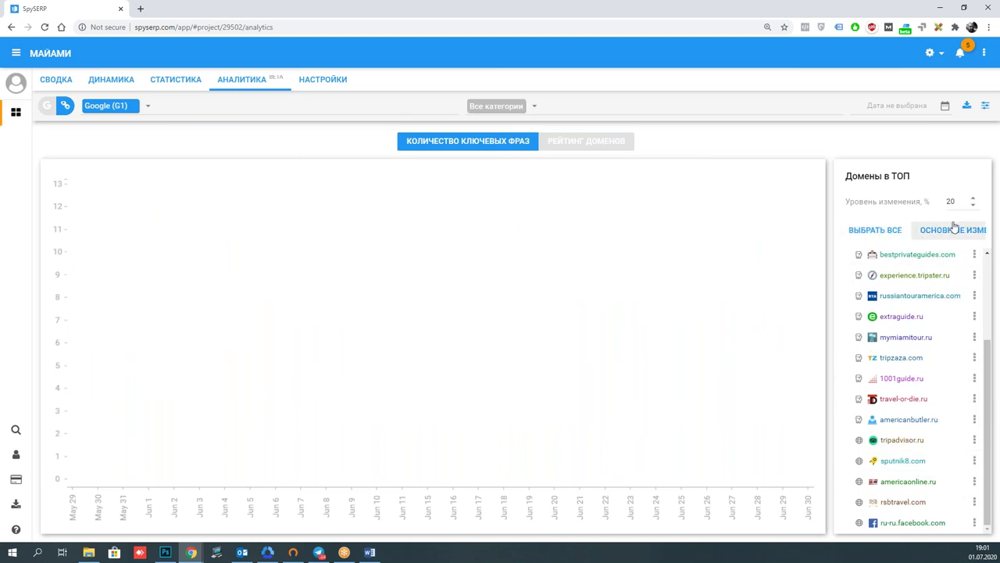
{"action": "left_click", "coordinate": [953, 229]}
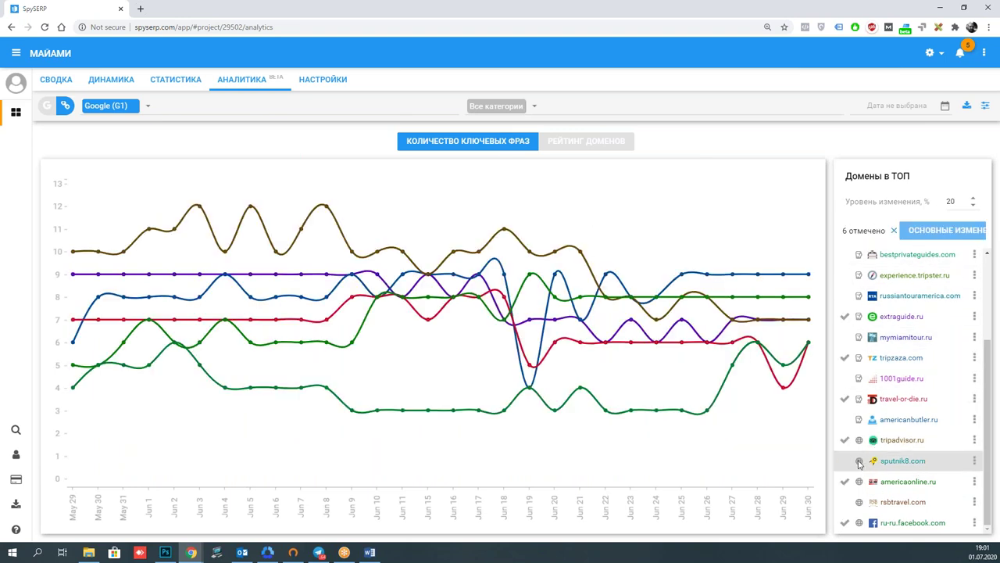
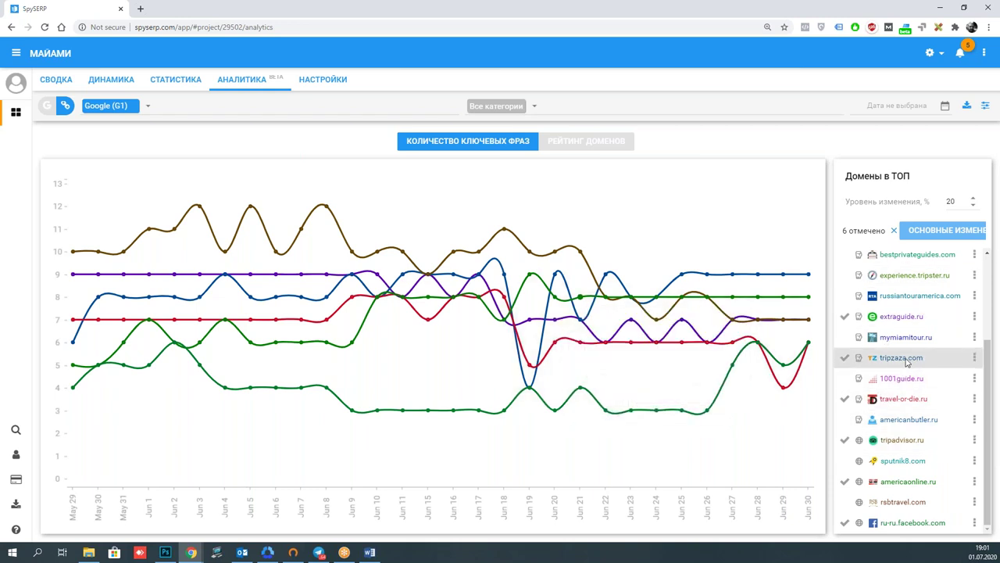
{"action": "left_click", "coordinate": [930, 441]}
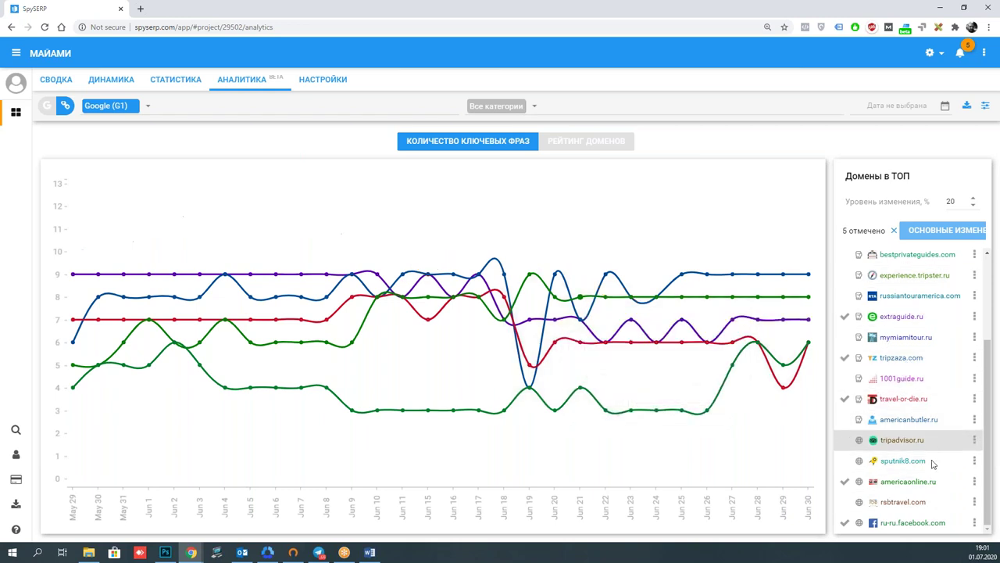
{"action": "left_click", "coordinate": [925, 525]}
{"action": "scroll", "coordinate": [943, 471], "scroll_direction": "up", "scroll_amount": 1}
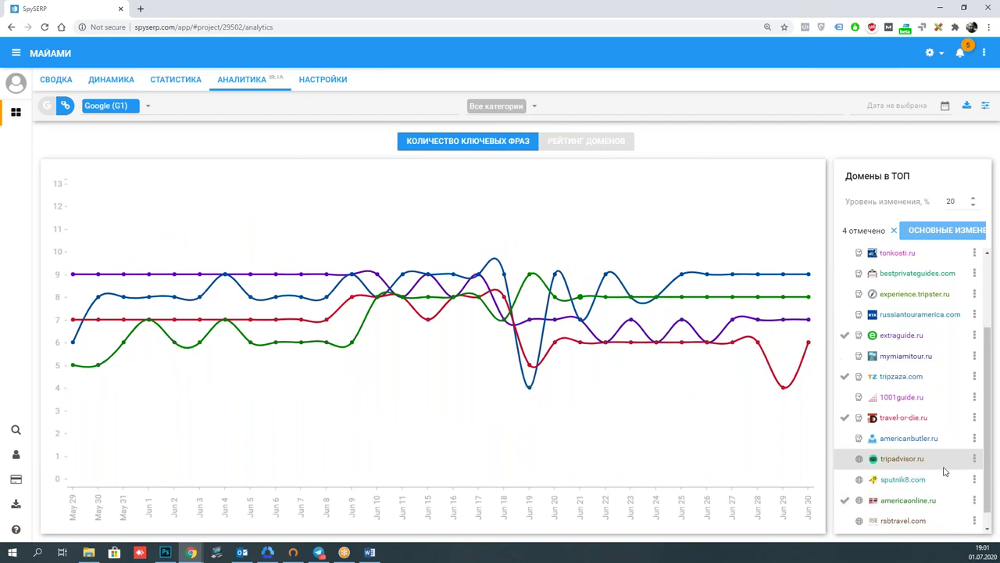
{"action": "scroll", "coordinate": [930, 468], "scroll_direction": "down", "scroll_amount": 1}
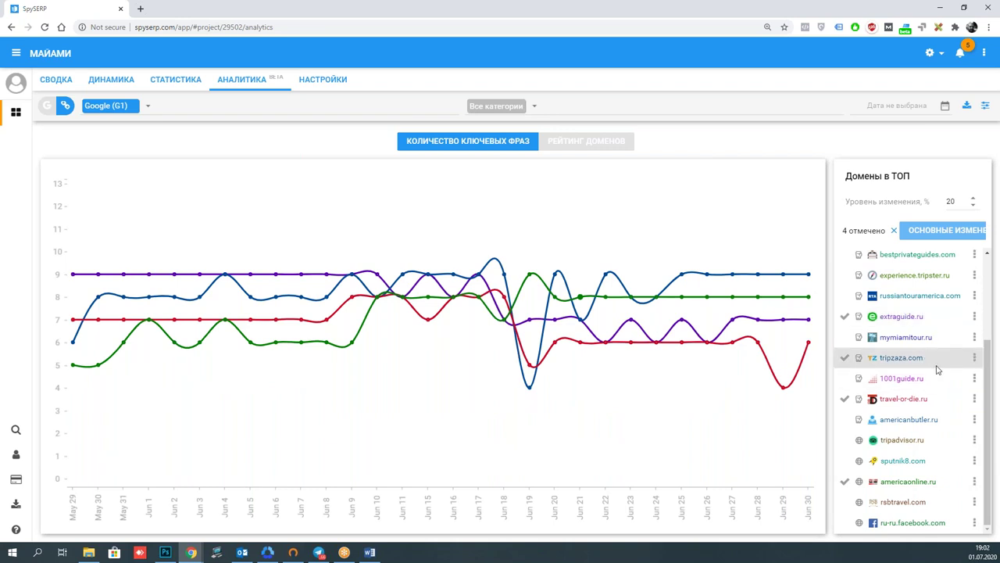
Set the change level to 40% and inspect the chart of the domains with the sharpest changes.
{"action": "double_click", "coordinate": [947, 201]}
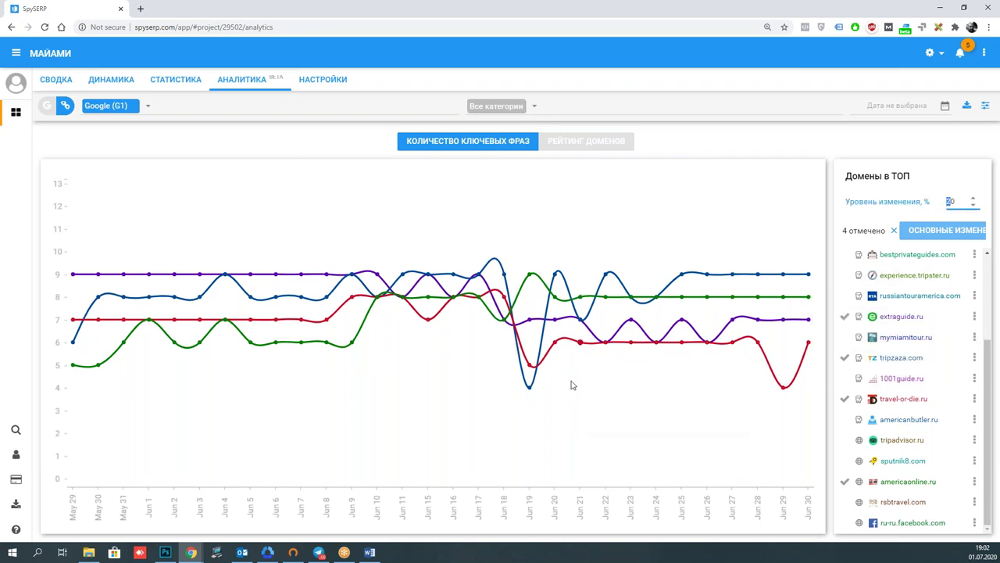
{"action": "mouse_move", "coordinate": [529, 364]}
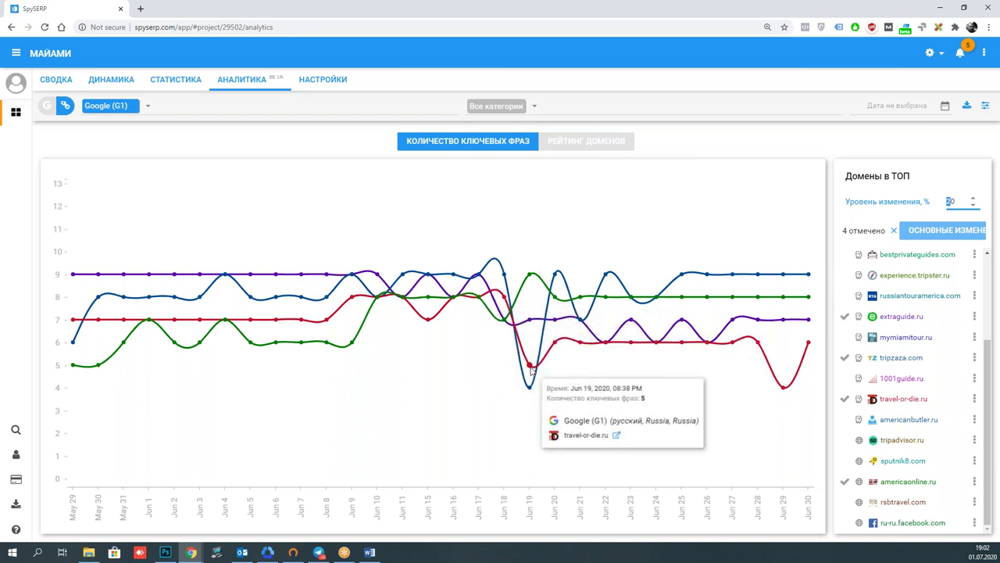
{"action": "type", "text": "40"}
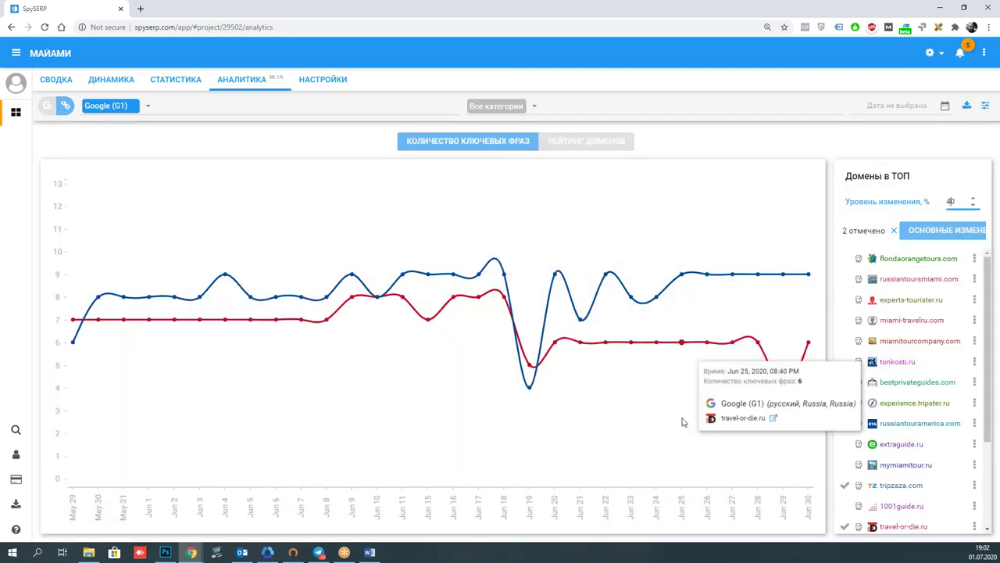
{"action": "mouse_move", "coordinate": [456, 292]}
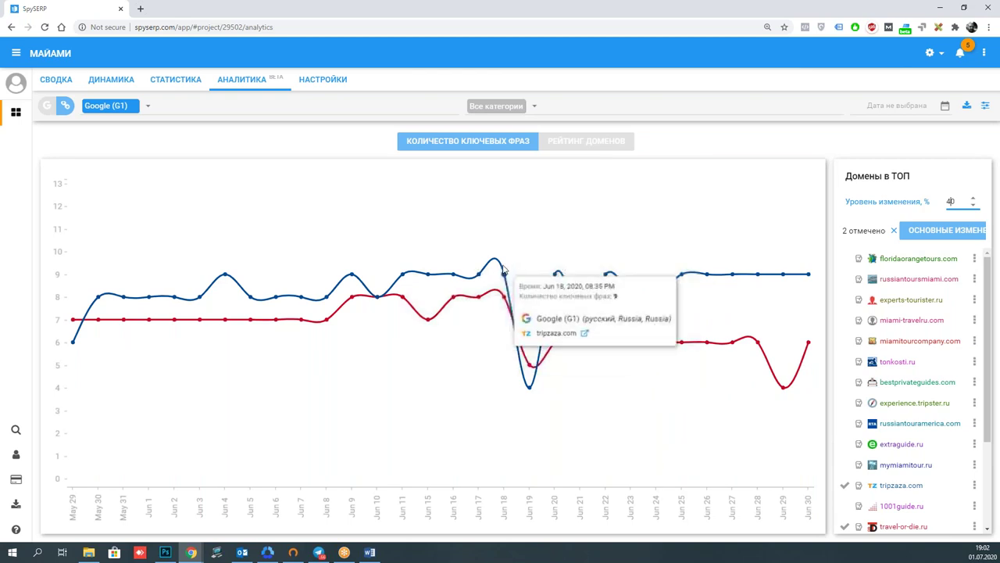
Inspect the keyword-count curves around the mid-June dip and switch the chart to domain rating (Рейтинг доменов).
{"action": "mouse_move", "coordinate": [552, 270]}
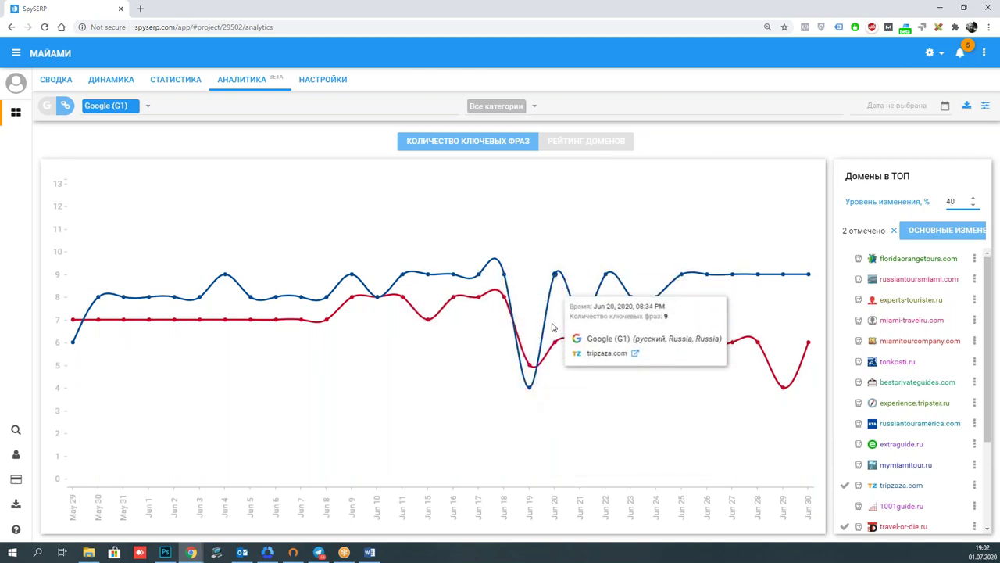
{"action": "mouse_move", "coordinate": [506, 326]}
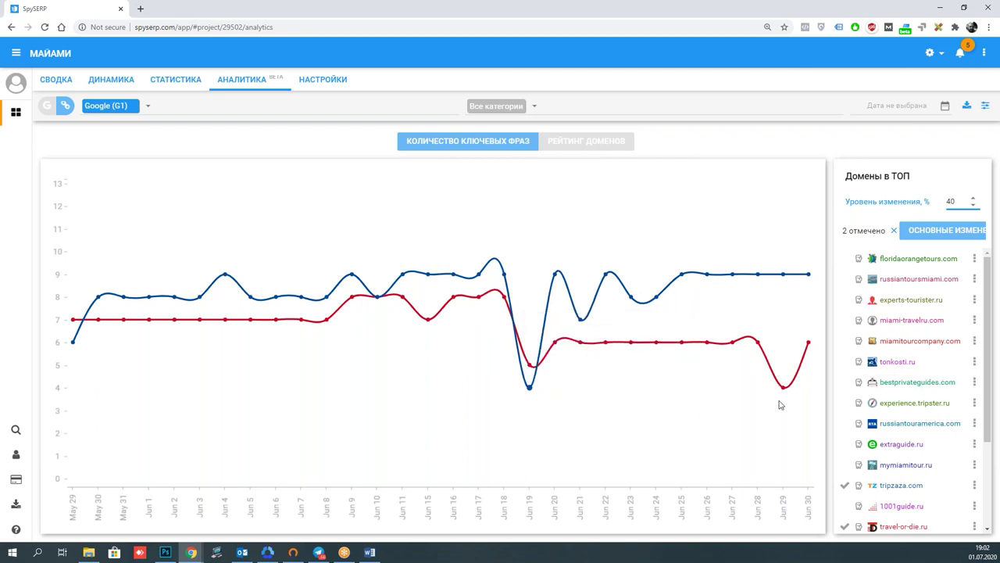
{"action": "mouse_move", "coordinate": [815, 336]}
{"action": "left_click", "coordinate": [606, 144]}
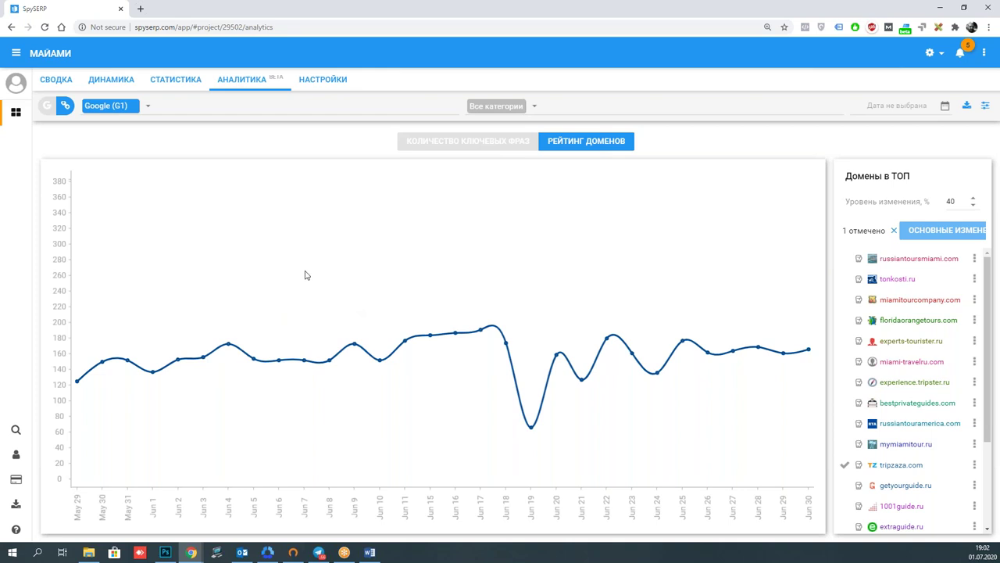
Add russiantoursmiami.com, miamitourcompany.com, miami-travelru.com, bestprivateguides.com and mymiamitour.ru to the domain rating chart.
{"action": "left_click", "coordinate": [918, 261]}
{"action": "left_click", "coordinate": [919, 304]}
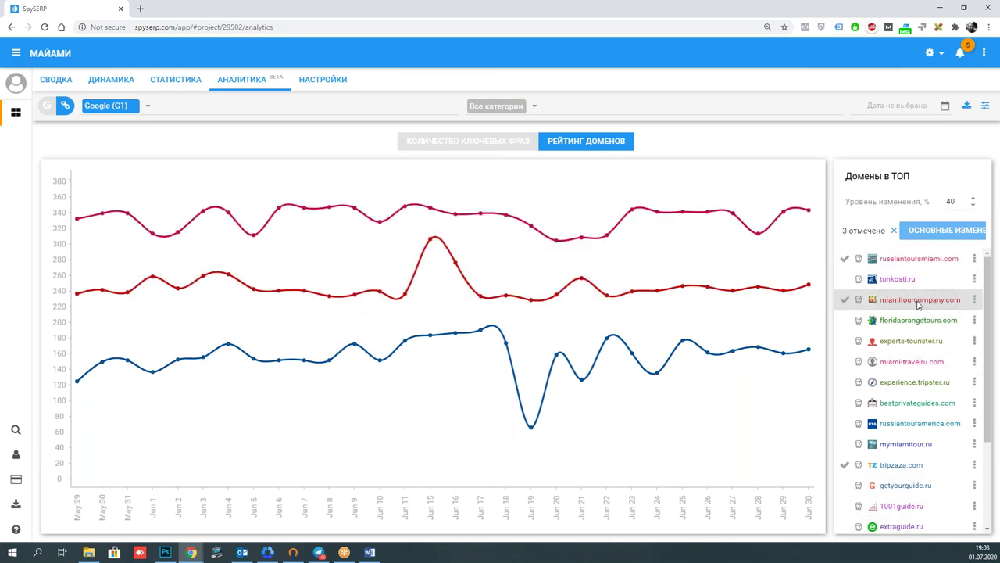
{"action": "left_click", "coordinate": [921, 366]}
{"action": "left_click", "coordinate": [912, 410]}
{"action": "left_click", "coordinate": [914, 445]}
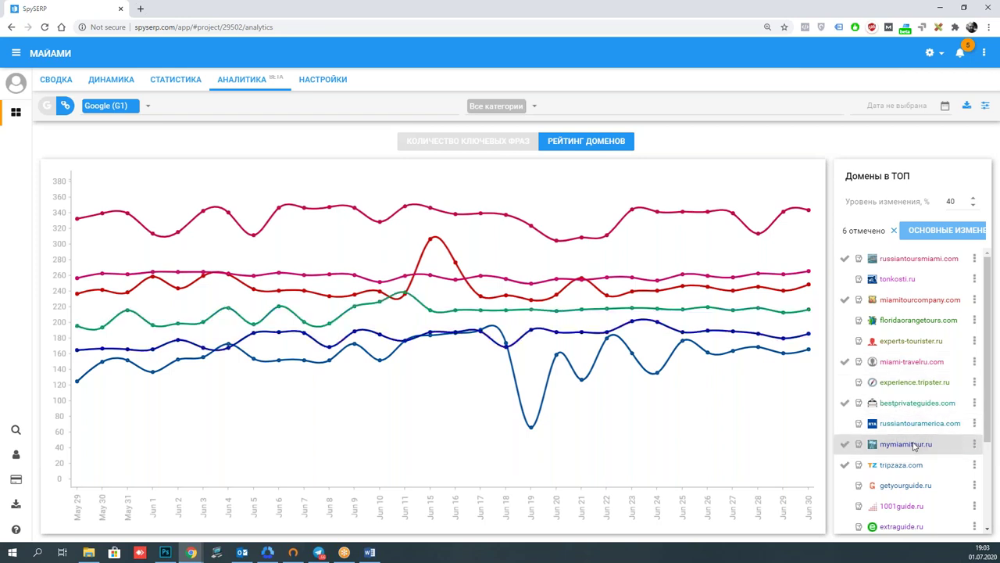
Clear the selected domains and plot only the main changes set on the rating chart.
{"action": "left_click", "coordinate": [944, 233]}
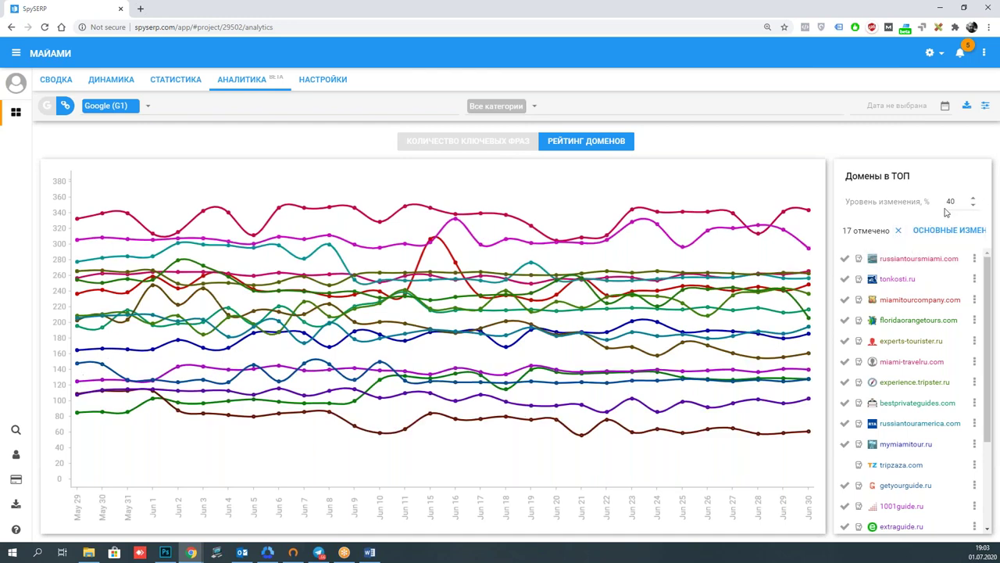
{"action": "left_click", "coordinate": [898, 230]}
{"action": "left_click", "coordinate": [943, 235]}
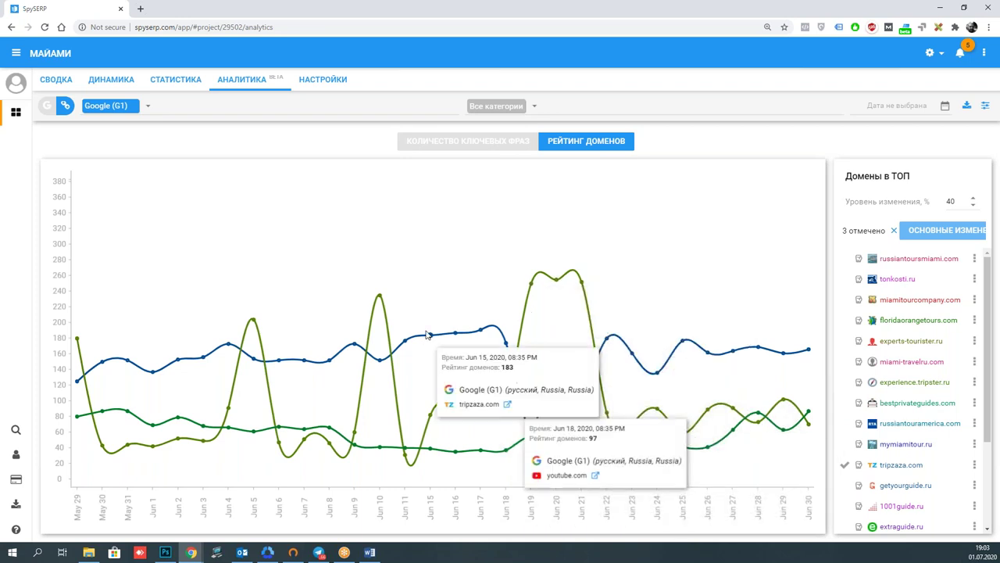
Remove youtube.com and ru-ru.facebook.com from the rating chart, keeping only tripzaza.com.
{"action": "scroll", "coordinate": [840, 461], "scroll_direction": "down", "scroll_amount": 3}
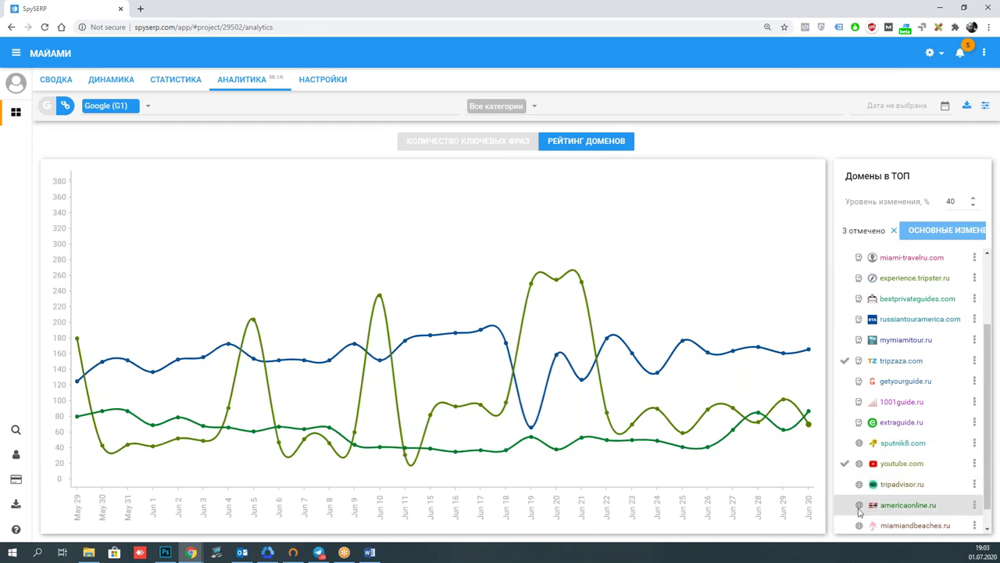
{"action": "left_click", "coordinate": [902, 465]}
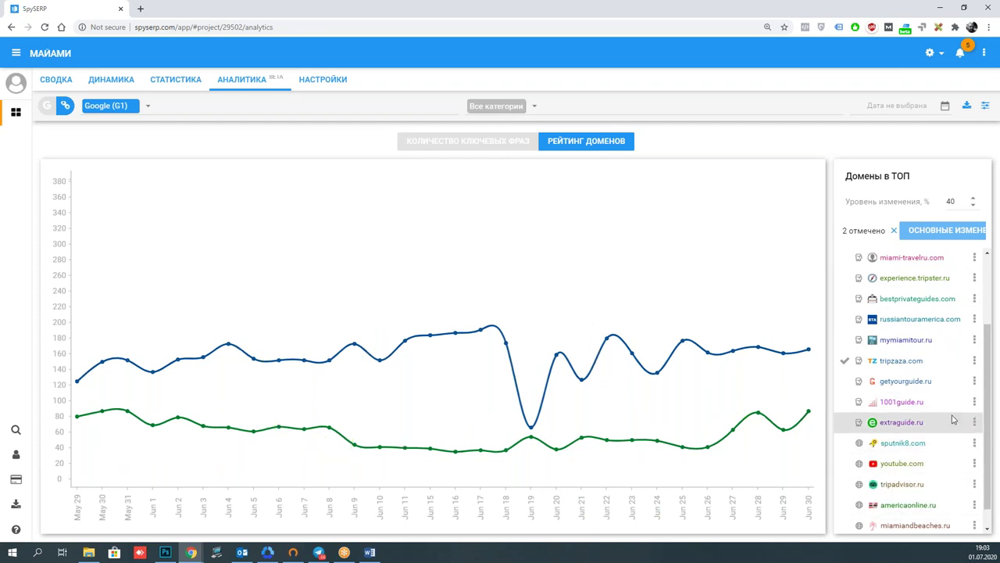
{"action": "scroll", "coordinate": [932, 369], "scroll_direction": "down", "scroll_amount": 1}
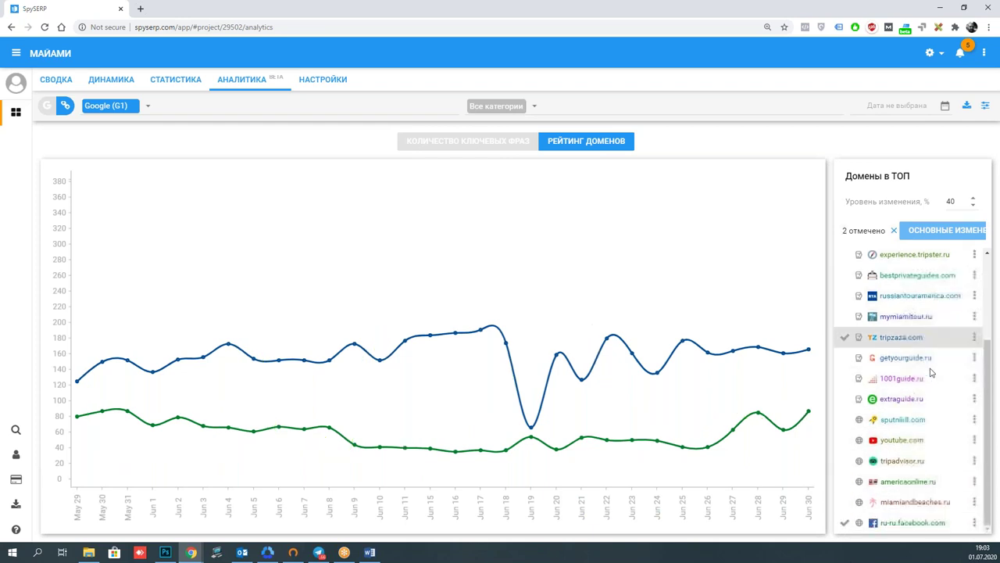
{"action": "scroll", "coordinate": [933, 375], "scroll_direction": "up", "scroll_amount": 2}
{"action": "scroll", "coordinate": [932, 383], "scroll_direction": "down", "scroll_amount": 2}
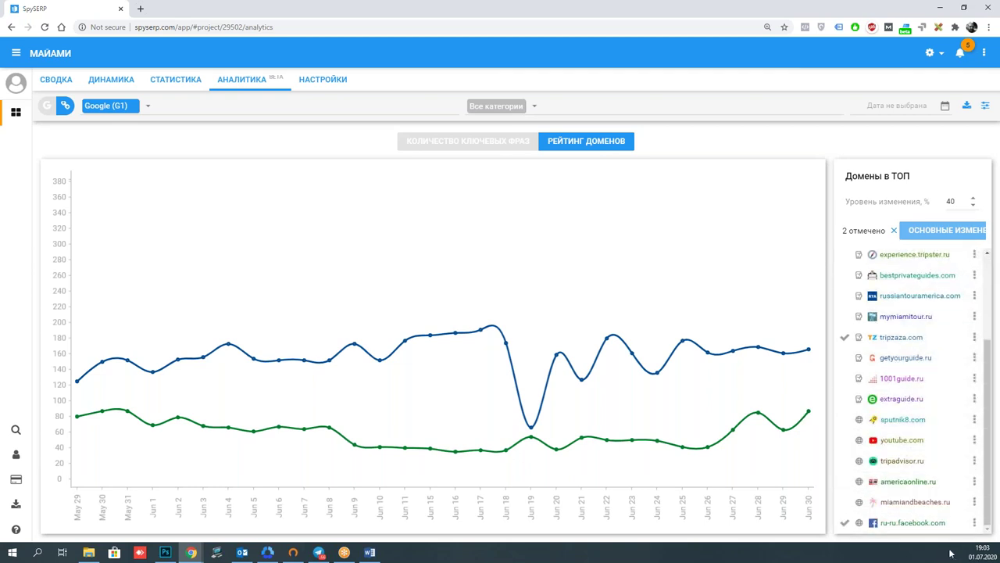
{"action": "left_click", "coordinate": [906, 524]}
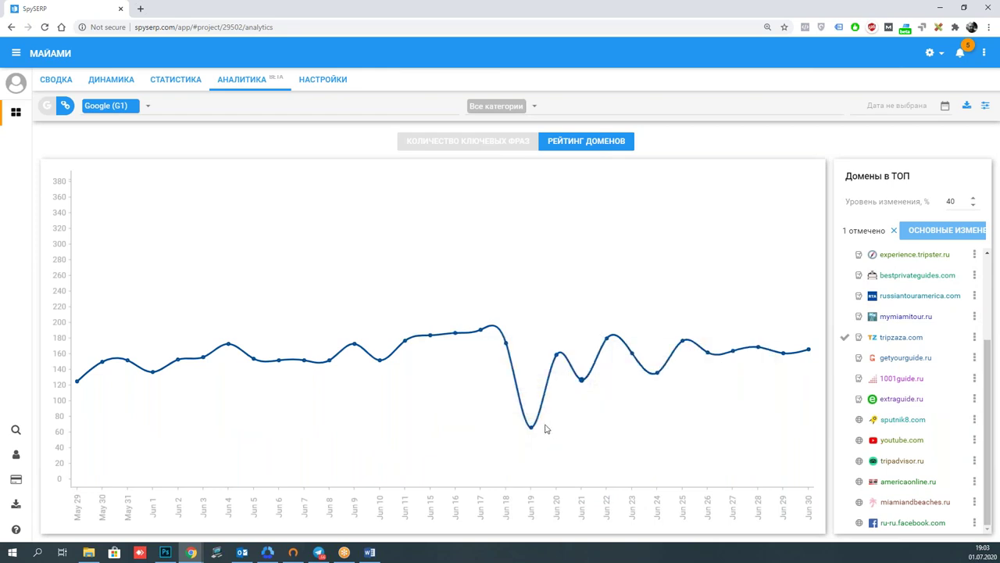
Review the analytics display settings and the CSV export options, and leave the export without running it.
{"action": "mouse_move", "coordinate": [530, 428]}
{"action": "left_click", "coordinate": [986, 106]}
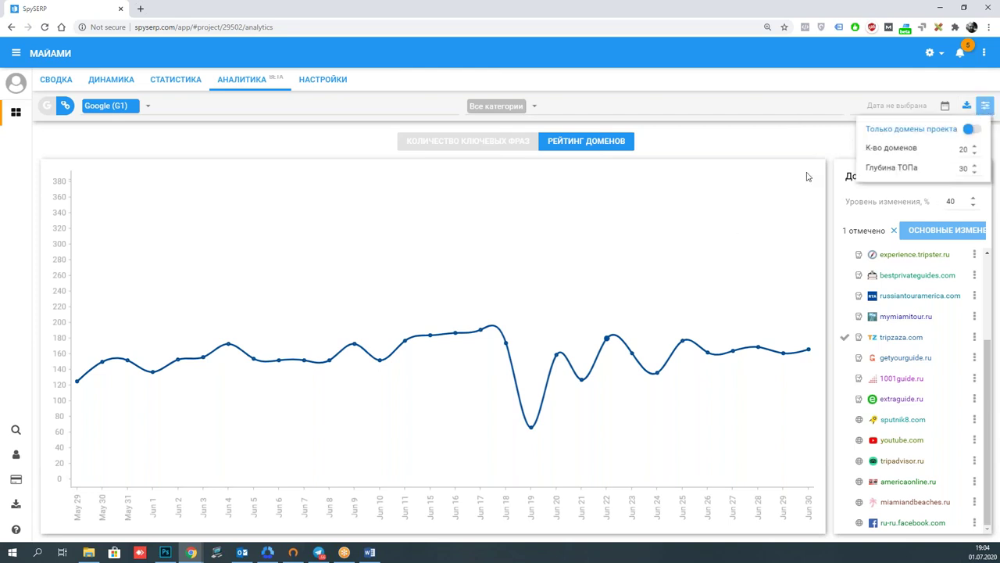
{"action": "left_click", "coordinate": [967, 105]}
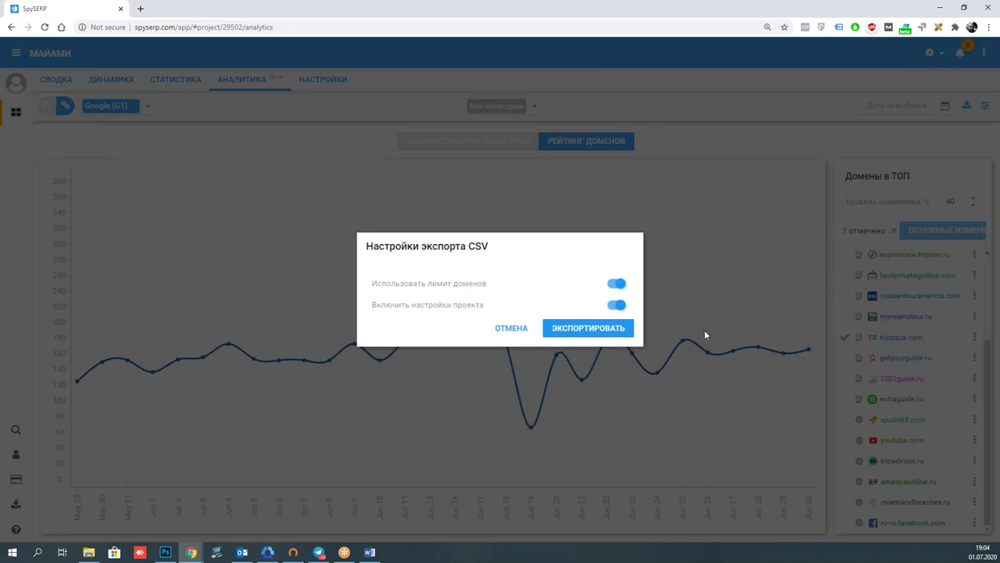
{"action": "left_click", "coordinate": [512, 328]}
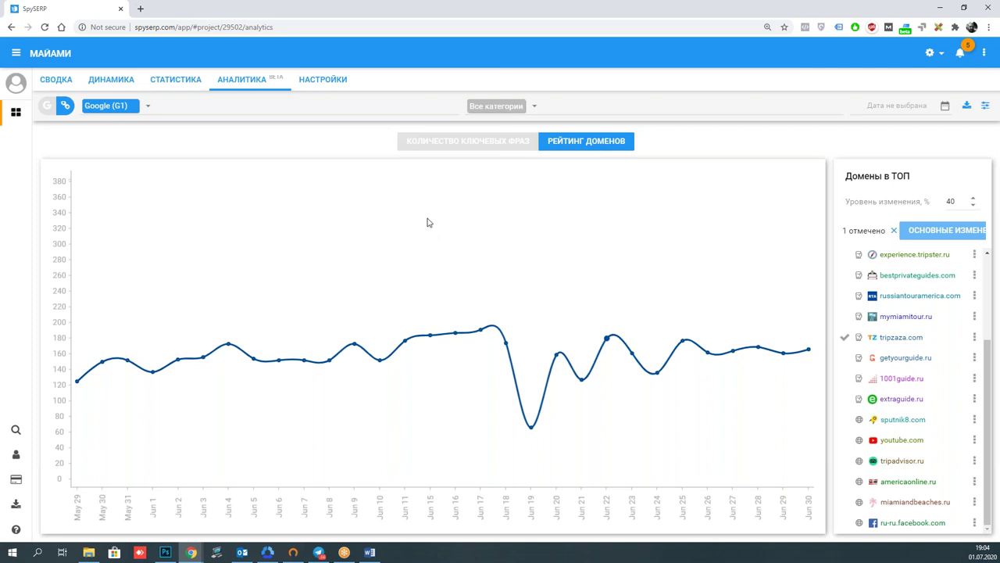
Show the 1001guide.ru keyword statistics for Google Mobile (GM1) and Yandex Mobile (YM1) instead of Google (G1).
{"action": "mouse_move", "coordinate": [509, 346]}
{"action": "left_click", "coordinate": [184, 81]}
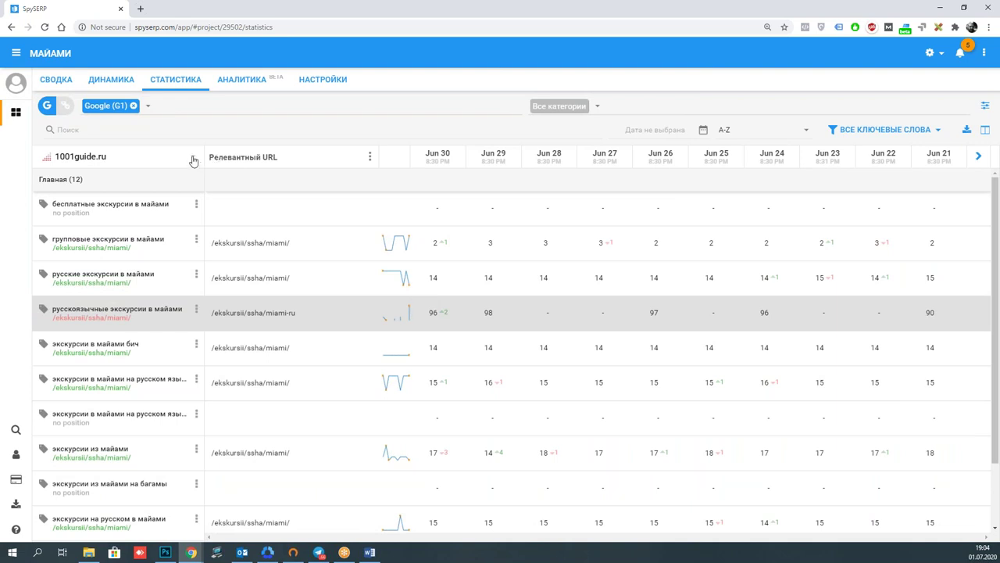
{"action": "left_click", "coordinate": [149, 107]}
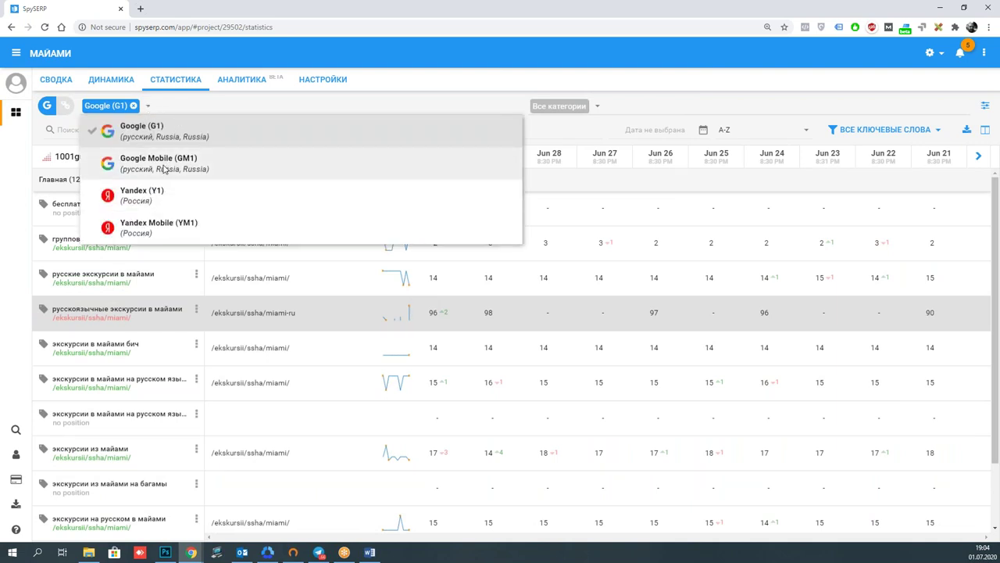
{"action": "left_click", "coordinate": [168, 163]}
{"action": "left_click", "coordinate": [149, 132]}
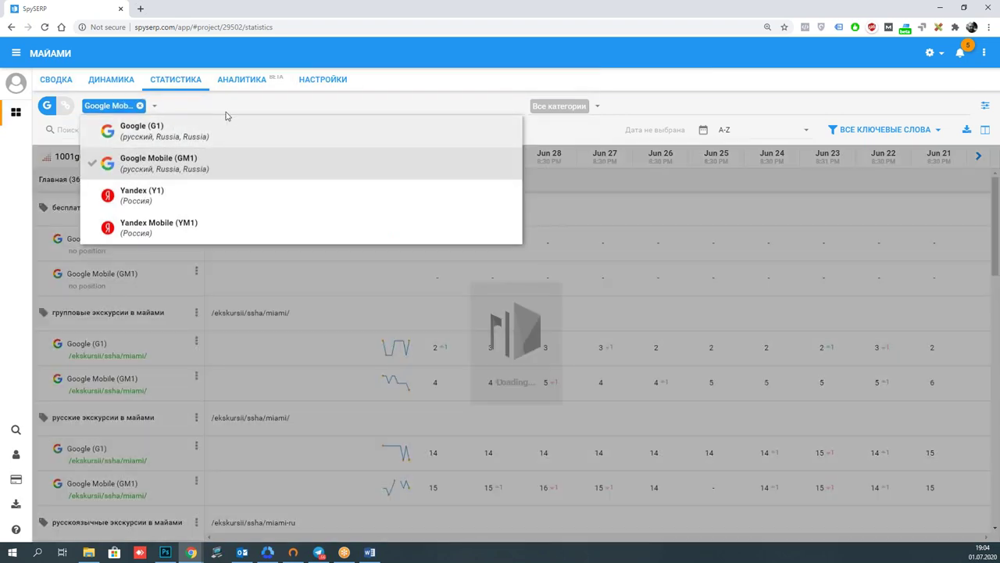
{"action": "left_click", "coordinate": [173, 228]}
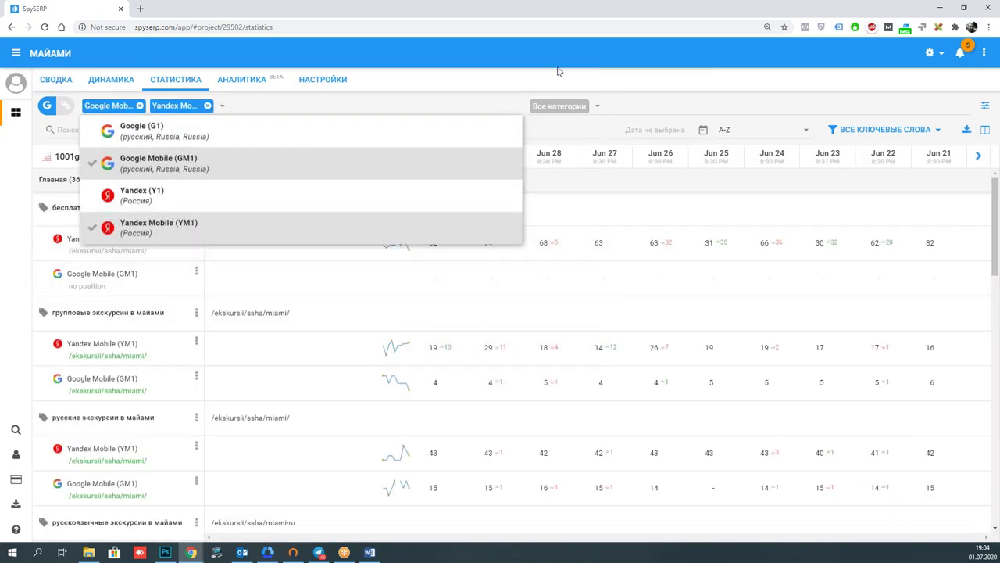
{"action": "left_click", "coordinate": [560, 69]}
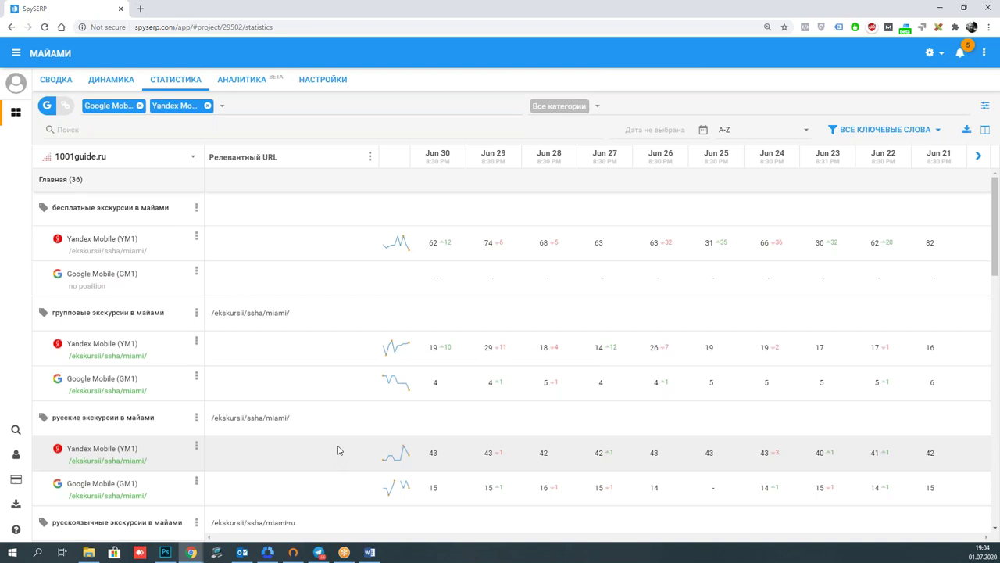
Compare the SERPs of "групповые экскурсии в майами" for Yandex Mobile on Jun 30 and Google Mobile on Jun 30 and Jun 29.
{"action": "scroll", "coordinate": [332, 426], "scroll_direction": "down", "scroll_amount": 2}
{"action": "scroll", "coordinate": [329, 416], "scroll_direction": "up", "scroll_amount": 2}
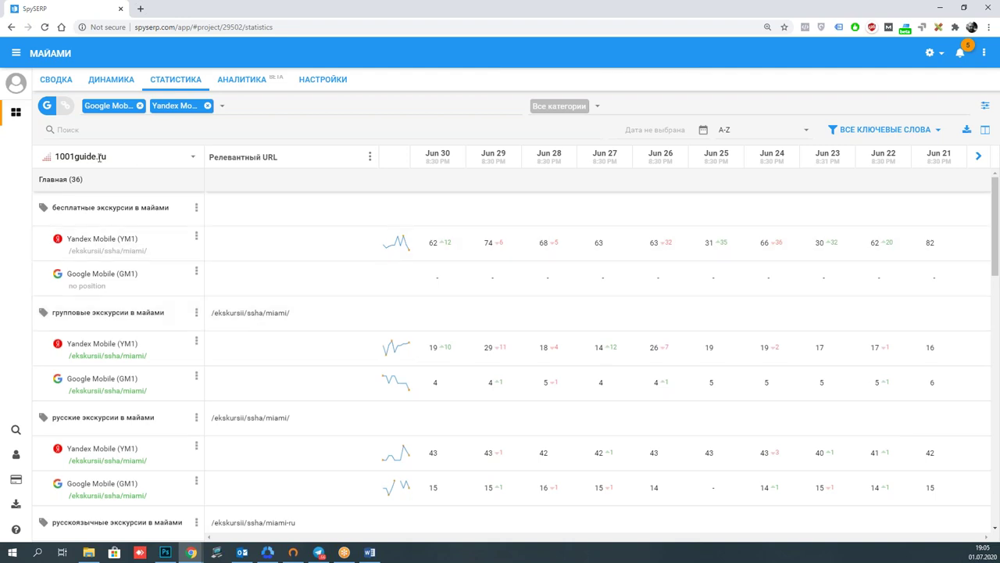
{"action": "left_click", "coordinate": [434, 348]}
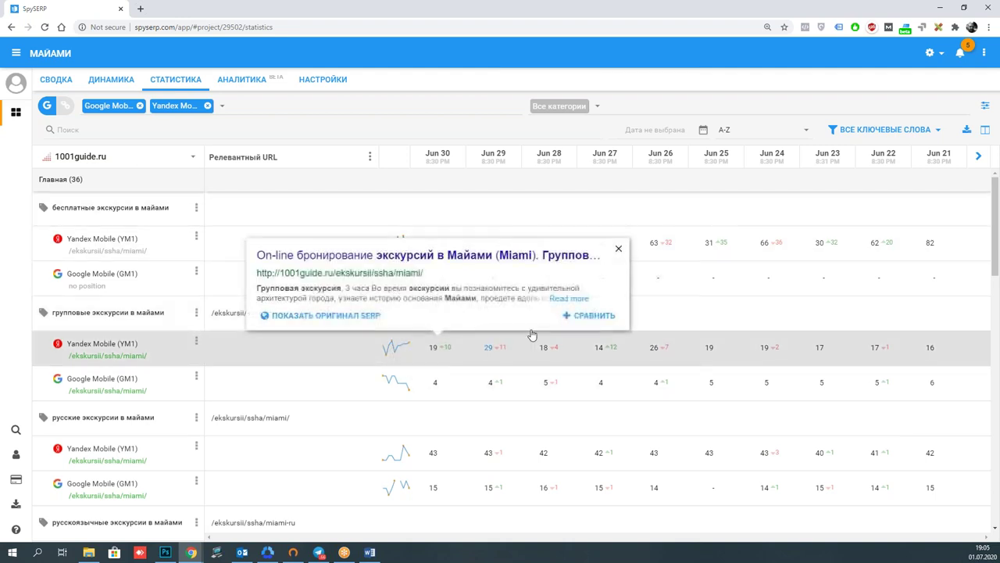
{"action": "left_click", "coordinate": [592, 316]}
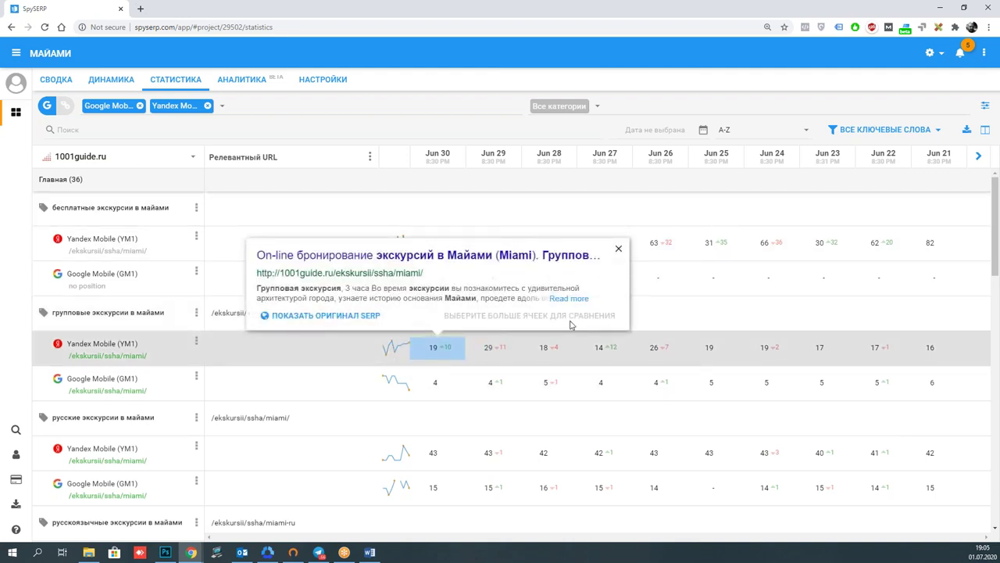
{"action": "left_click", "coordinate": [434, 383]}
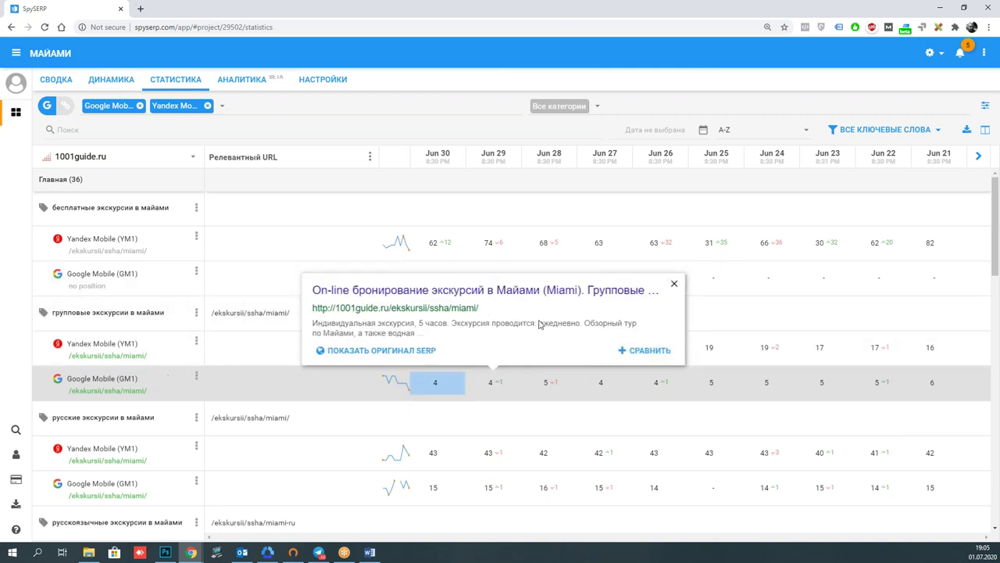
{"action": "left_click", "coordinate": [645, 352]}
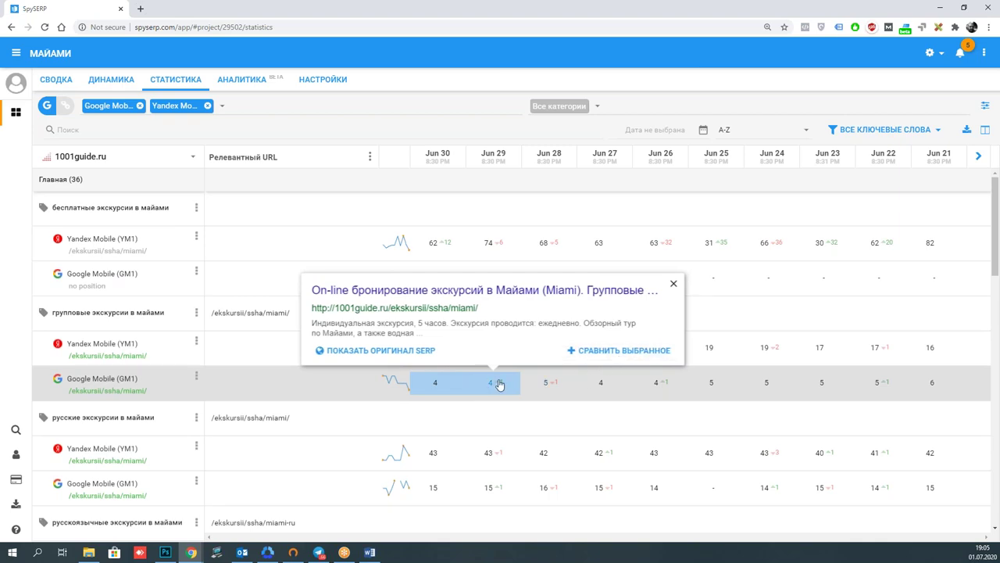
{"action": "left_click", "coordinate": [648, 351]}
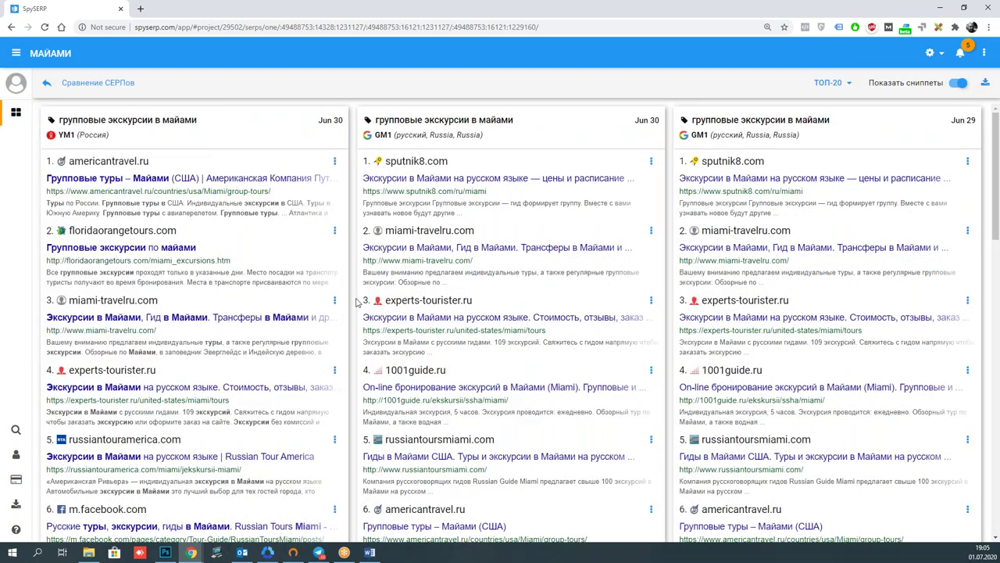
Highlight americantravel.ru across the three compared SERPs and check its positions.
{"action": "scroll", "coordinate": [339, 329], "scroll_direction": "down", "scroll_amount": 3}
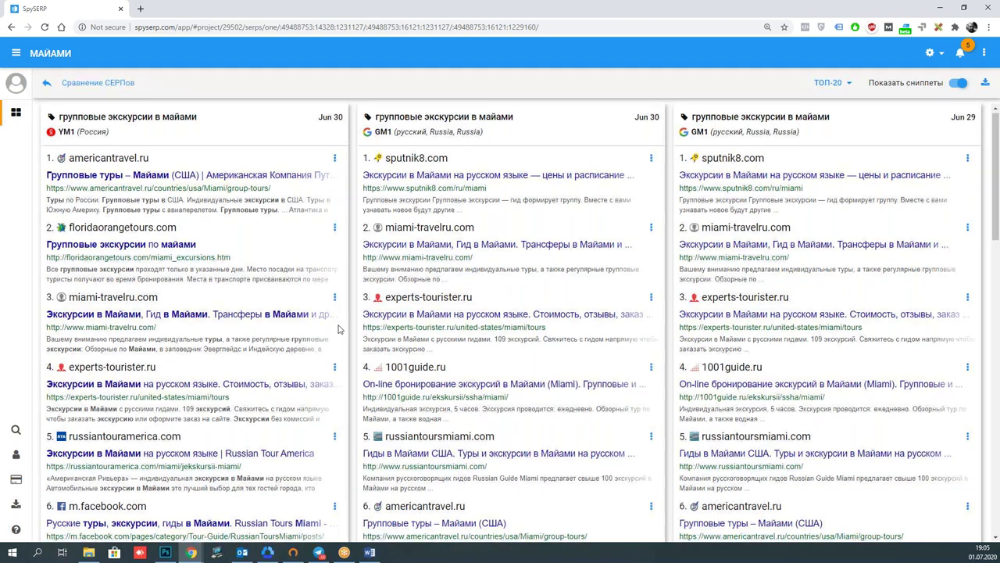
{"action": "scroll", "coordinate": [339, 329], "scroll_direction": "down", "scroll_amount": 1}
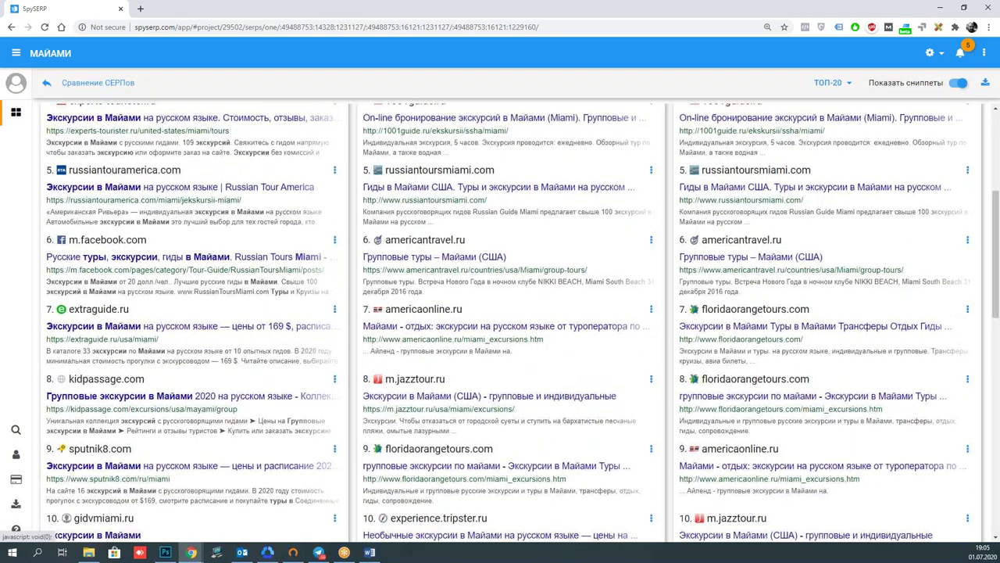
{"action": "scroll", "coordinate": [338, 329], "scroll_direction": "up", "scroll_amount": 2}
{"action": "scroll", "coordinate": [339, 329], "scroll_direction": "up", "scroll_amount": 2}
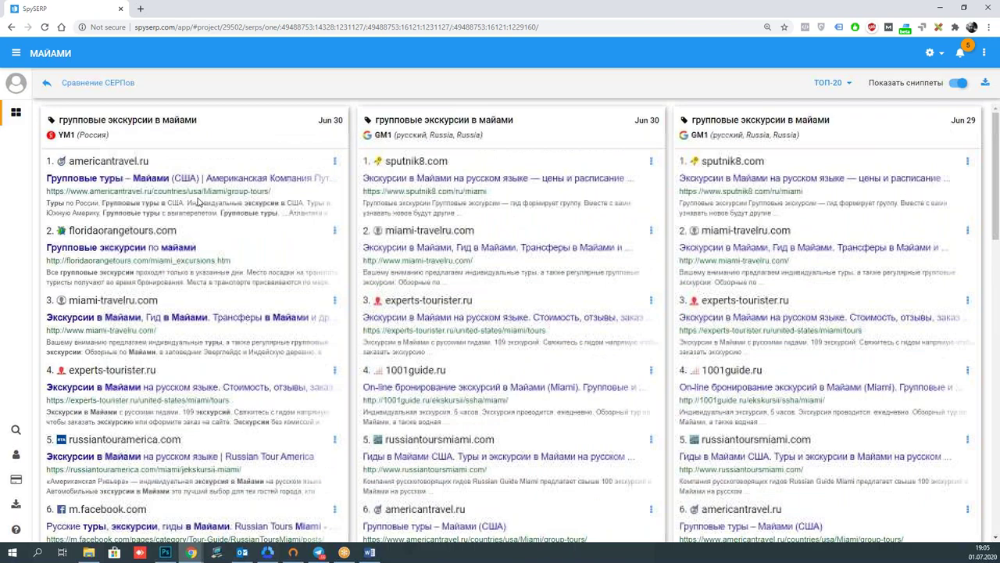
{"action": "mouse_move", "coordinate": [4, 176]}
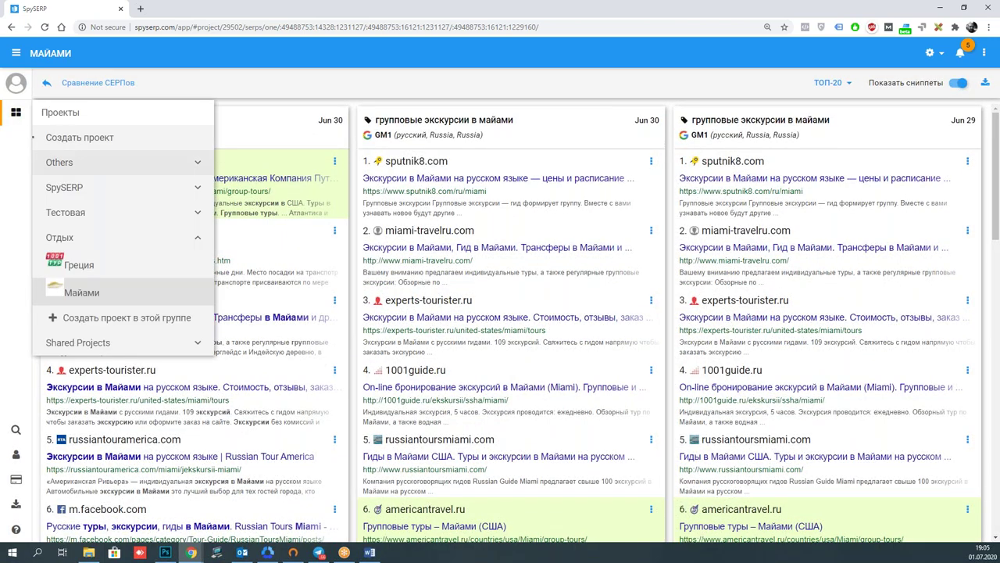
{"action": "scroll", "coordinate": [449, 453], "scroll_direction": "down", "scroll_amount": 1}
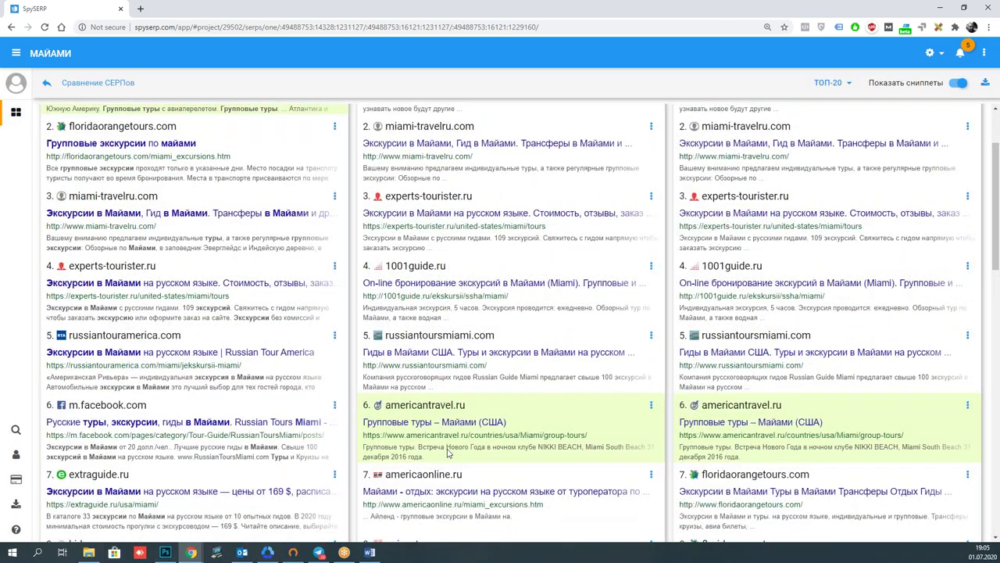
{"action": "scroll", "coordinate": [187, 235], "scroll_direction": "up", "scroll_amount": 1}
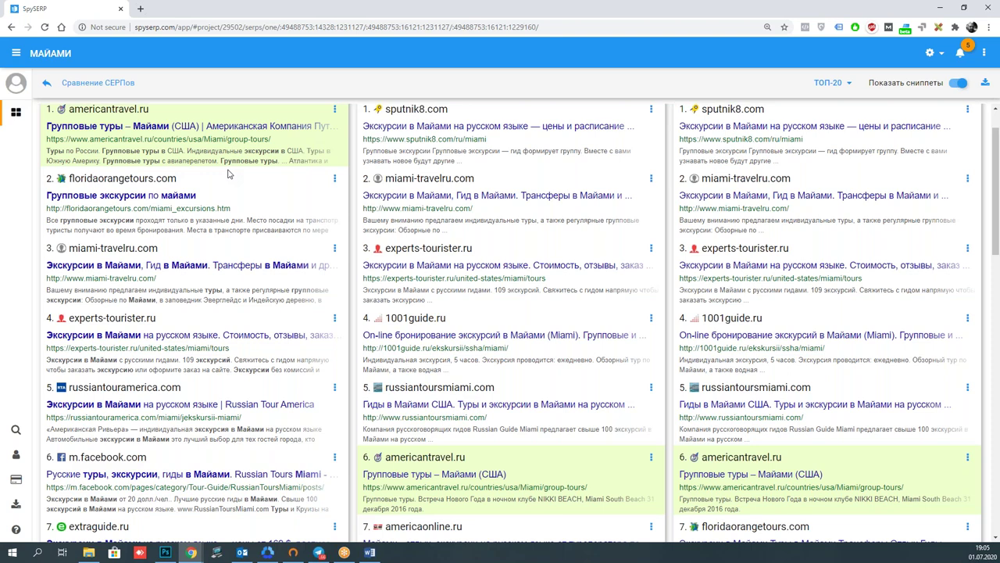
Highlight floridaorangetours.com across the compared SERPs and check where it ranks in each.
{"action": "left_click", "coordinate": [203, 222]}
{"action": "scroll", "coordinate": [203, 221], "scroll_direction": "down", "scroll_amount": 1}
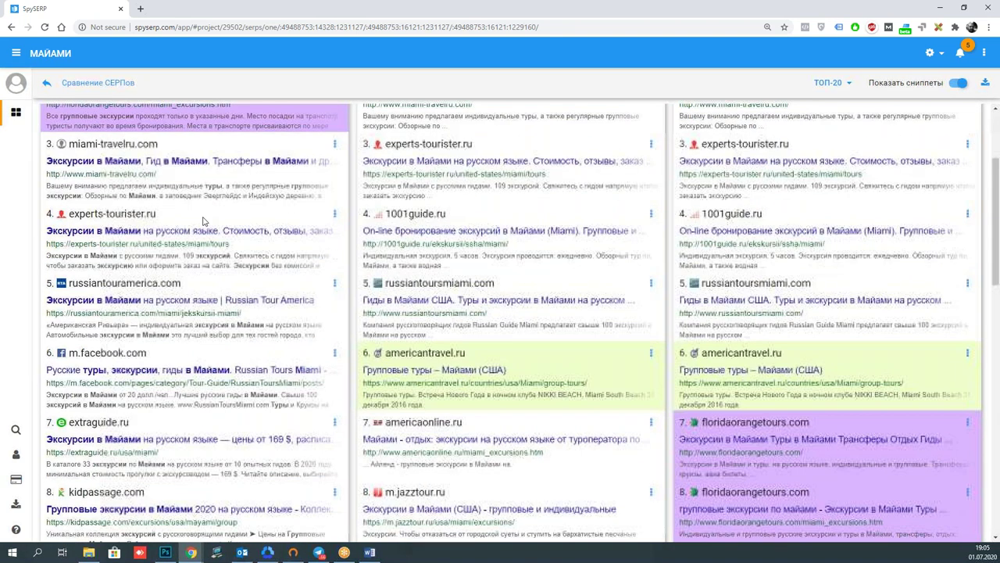
{"action": "scroll", "coordinate": [209, 246], "scroll_direction": "up", "scroll_amount": 1}
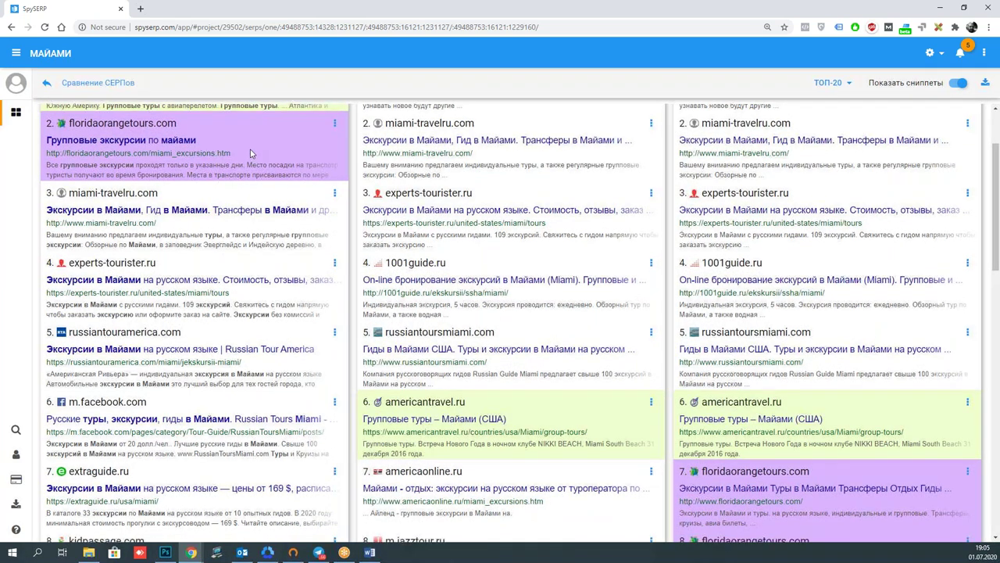
{"action": "scroll", "coordinate": [875, 414], "scroll_direction": "down", "scroll_amount": 1}
{"action": "scroll", "coordinate": [883, 418], "scroll_direction": "down", "scroll_amount": 1}
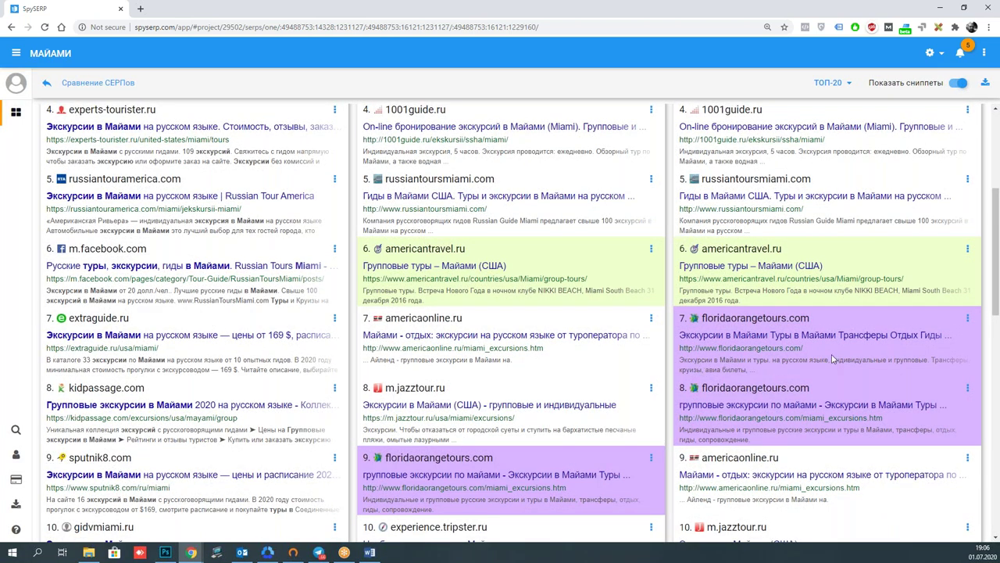
Check the CSV export options of the SERP comparison, including snippets, without exporting, and return to the project statistics.
{"action": "scroll", "coordinate": [821, 364], "scroll_direction": "down", "scroll_amount": 2}
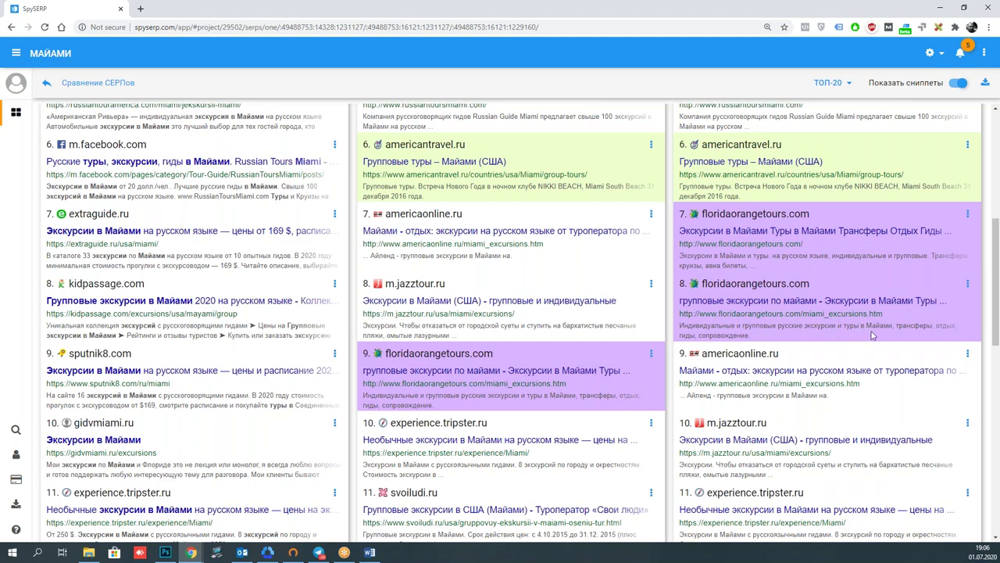
{"action": "scroll", "coordinate": [879, 332], "scroll_direction": "up", "scroll_amount": 5}
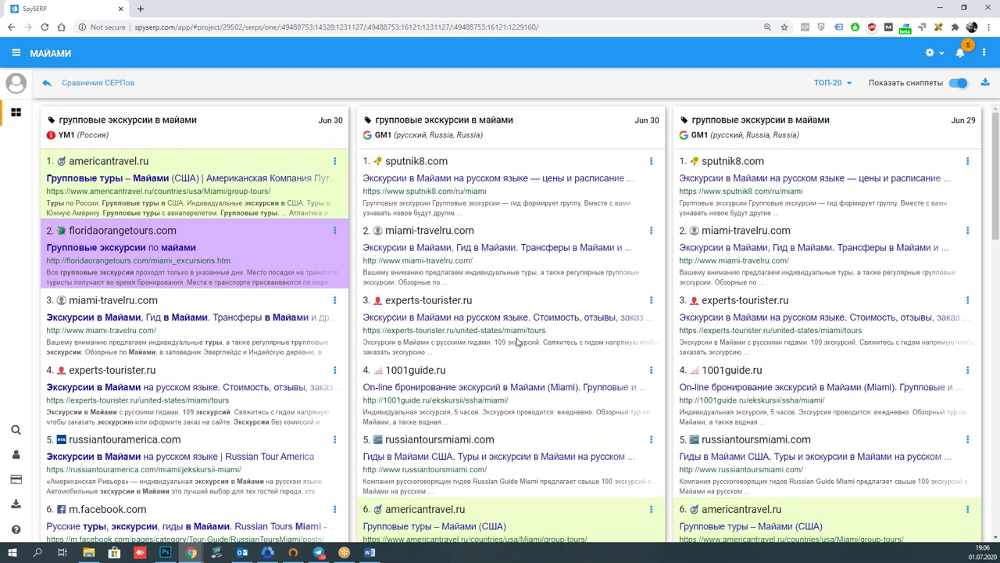
{"action": "scroll", "coordinate": [522, 336], "scroll_direction": "down", "scroll_amount": 1}
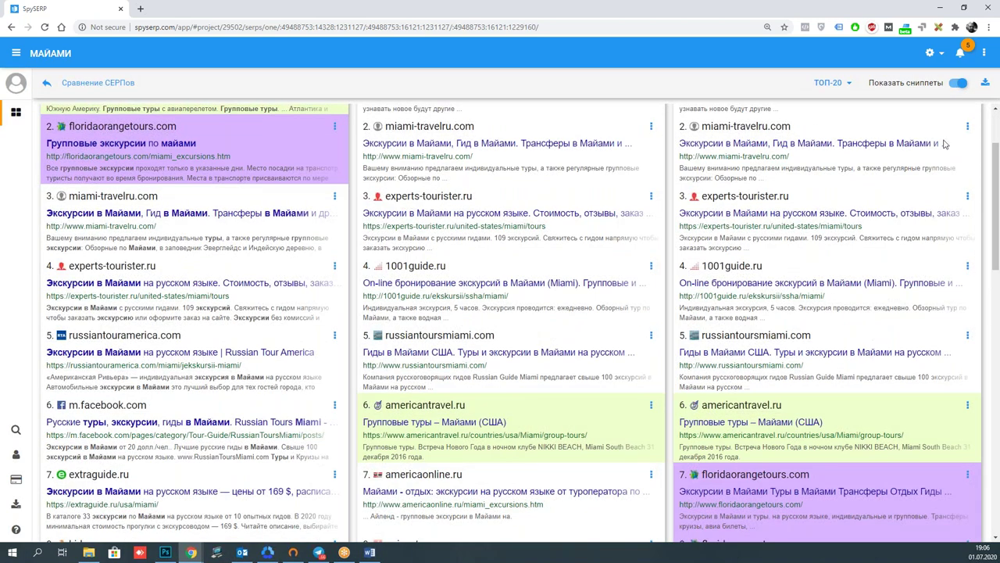
{"action": "left_click", "coordinate": [987, 83]}
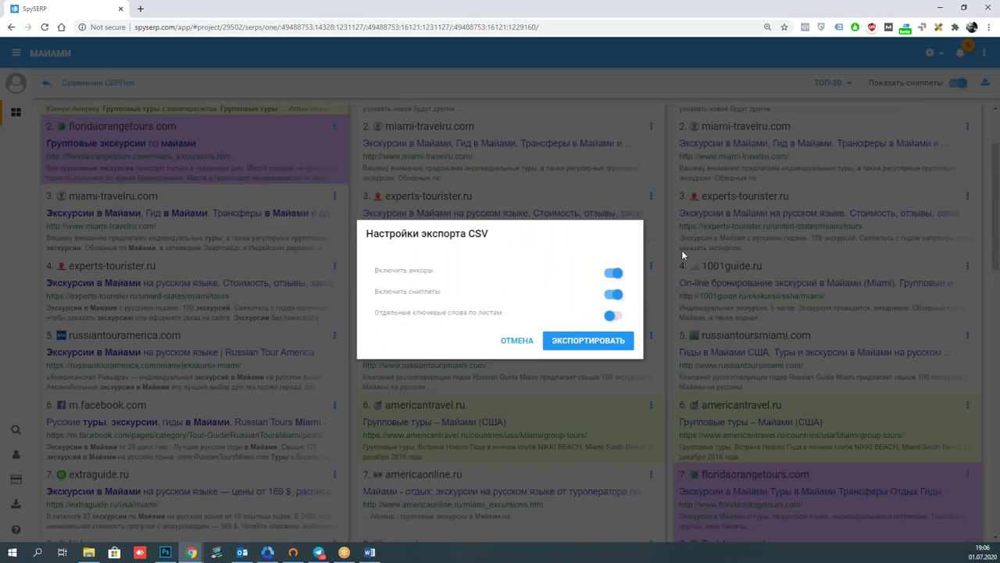
{"action": "left_click", "coordinate": [614, 294]}
{"action": "left_click", "coordinate": [615, 292]}
{"action": "left_click", "coordinate": [527, 342]}
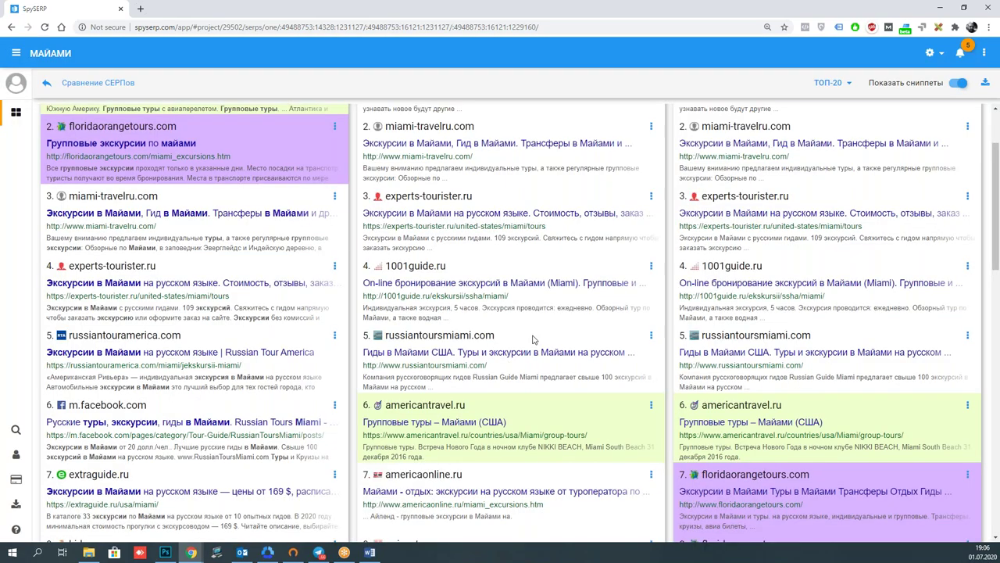
{"action": "scroll", "coordinate": [533, 338], "scroll_direction": "up", "scroll_amount": 2}
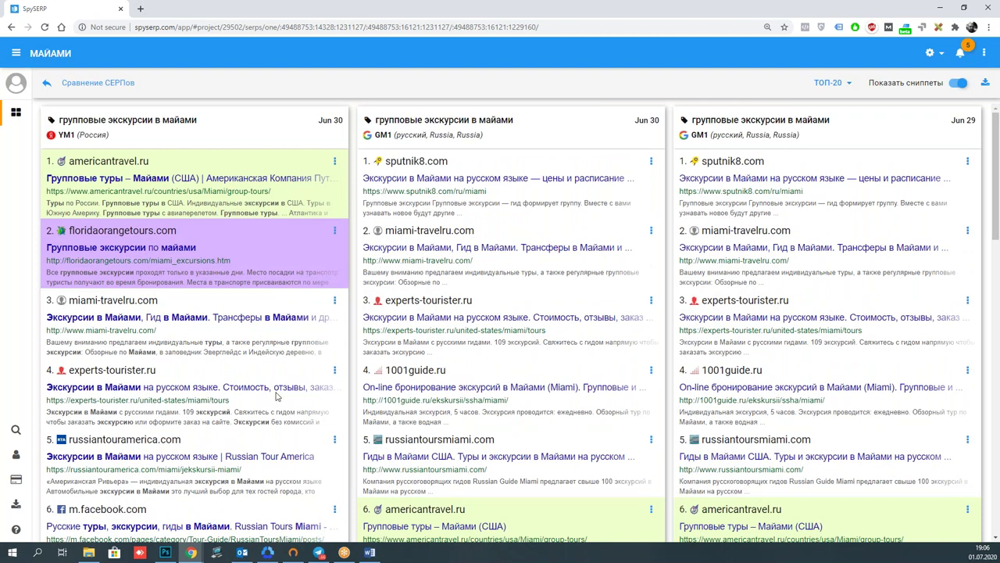
{"action": "left_click", "coordinate": [46, 85]}
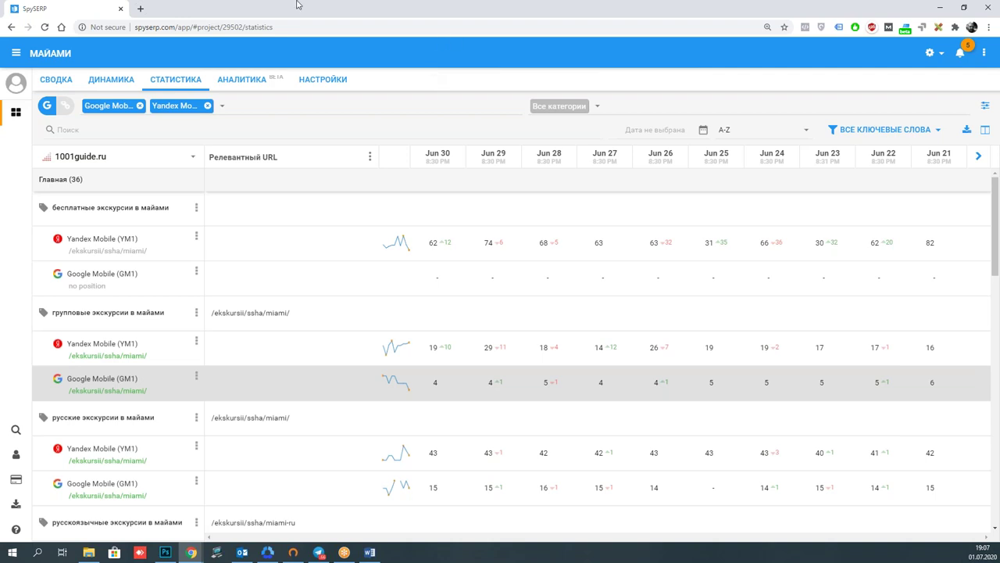
Open the spyserp.com home page in a new browser tab and switch the site to its Russian version.
{"action": "left_click_drag", "start_coordinate": [134, 27], "coordinate": [198, 26]}
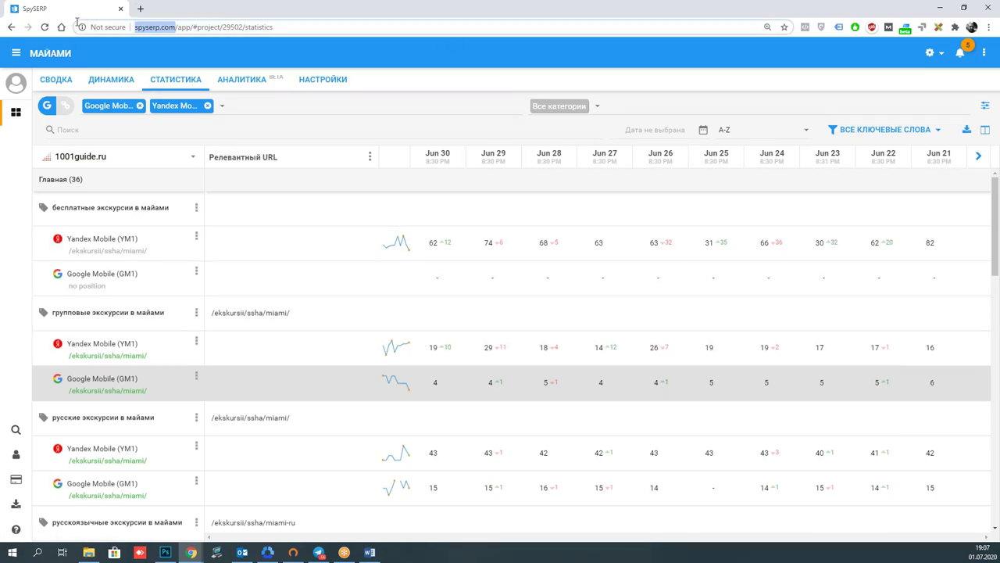
{"action": "key", "text": "ctrl+c"}
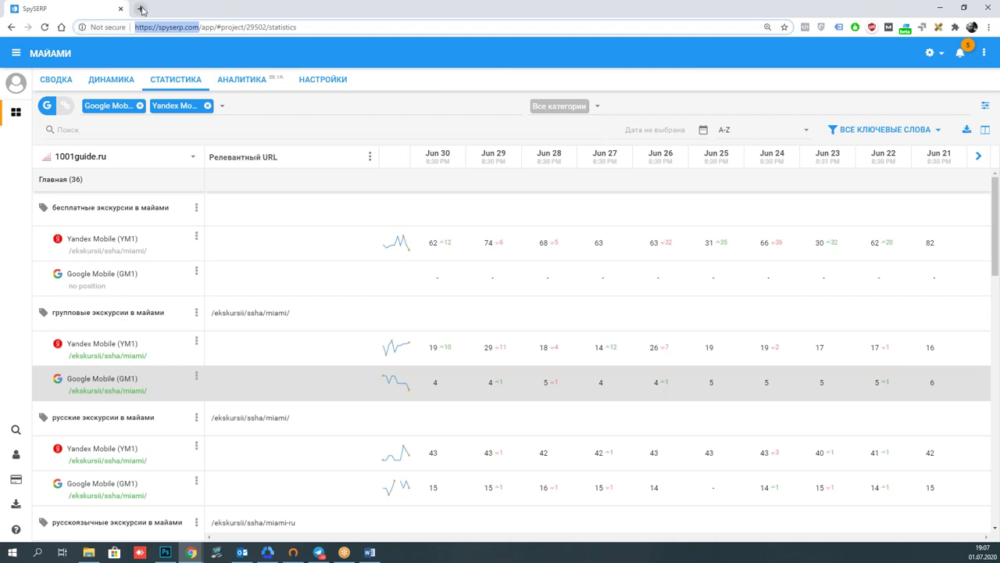
{"action": "left_click", "coordinate": [141, 9]}
{"action": "key", "text": "ctrl+v"}
{"action": "key", "text": "Return"}
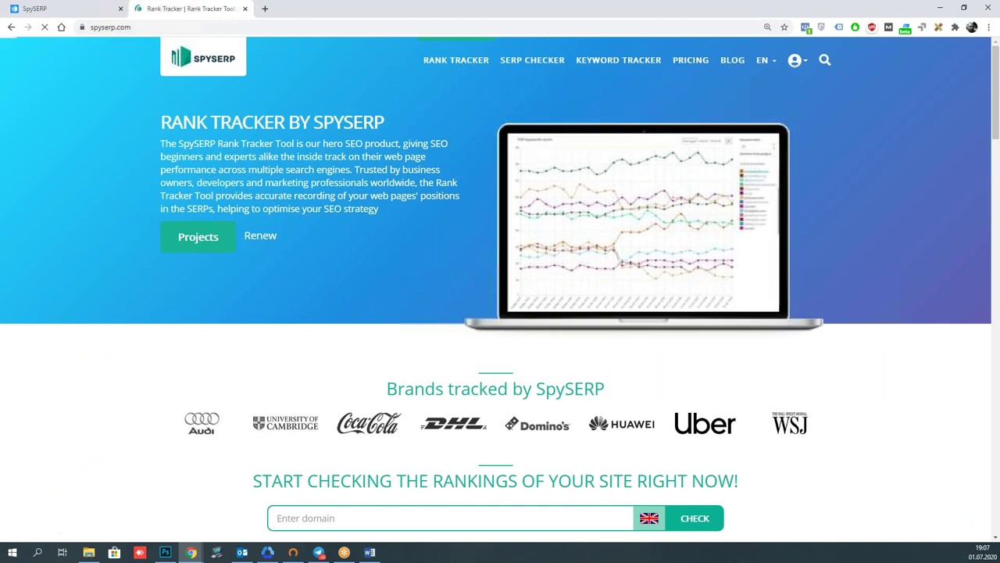
{"action": "left_click", "coordinate": [794, 60]}
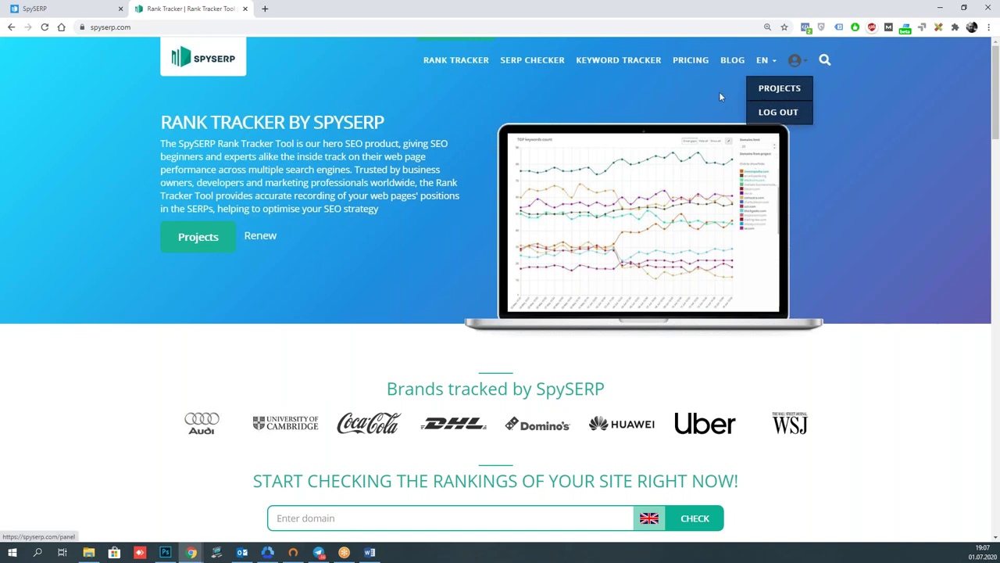
{"action": "mouse_move", "coordinate": [773, 66]}
{"action": "left_click", "coordinate": [770, 89]}
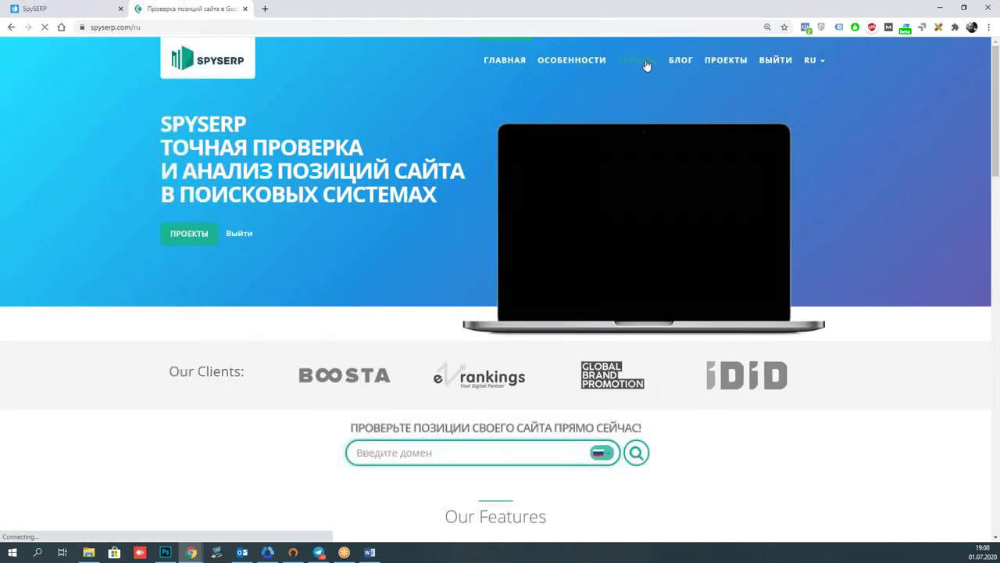
Show all tariff plans and examine the Pro 10k plan at ₽49 per 1000 checks.
{"action": "left_click", "coordinate": [645, 62]}
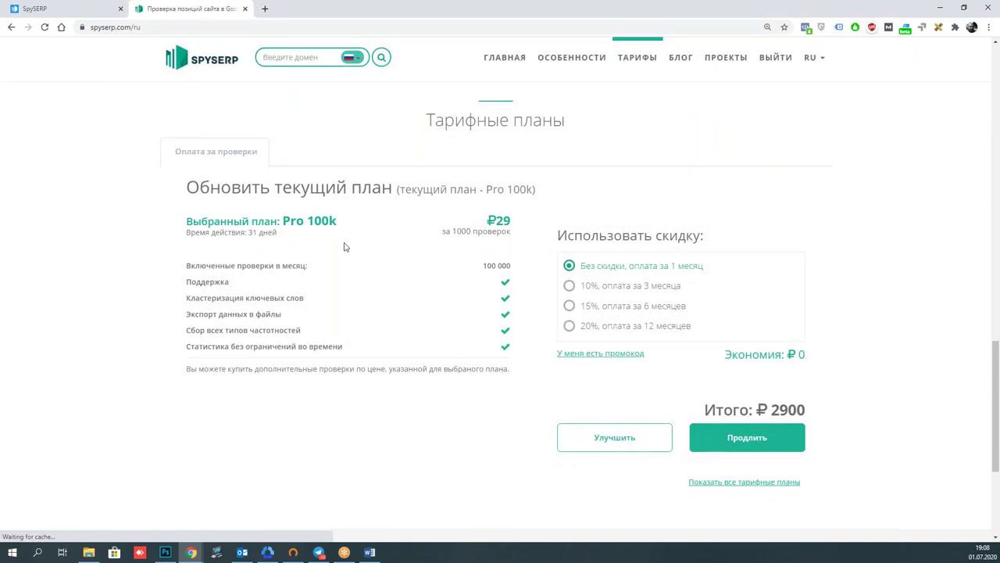
{"action": "left_click", "coordinate": [739, 483]}
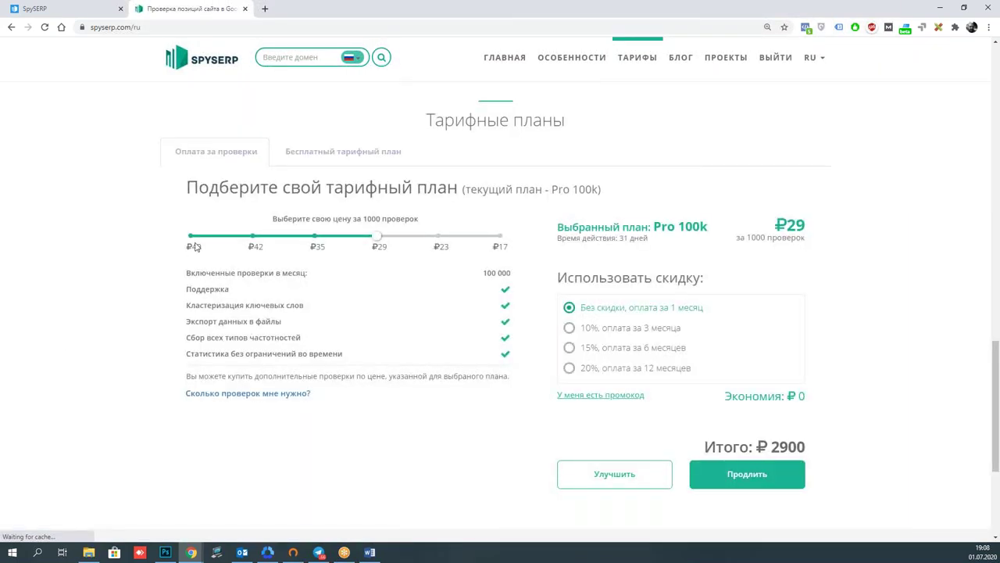
{"action": "left_click", "coordinate": [192, 238]}
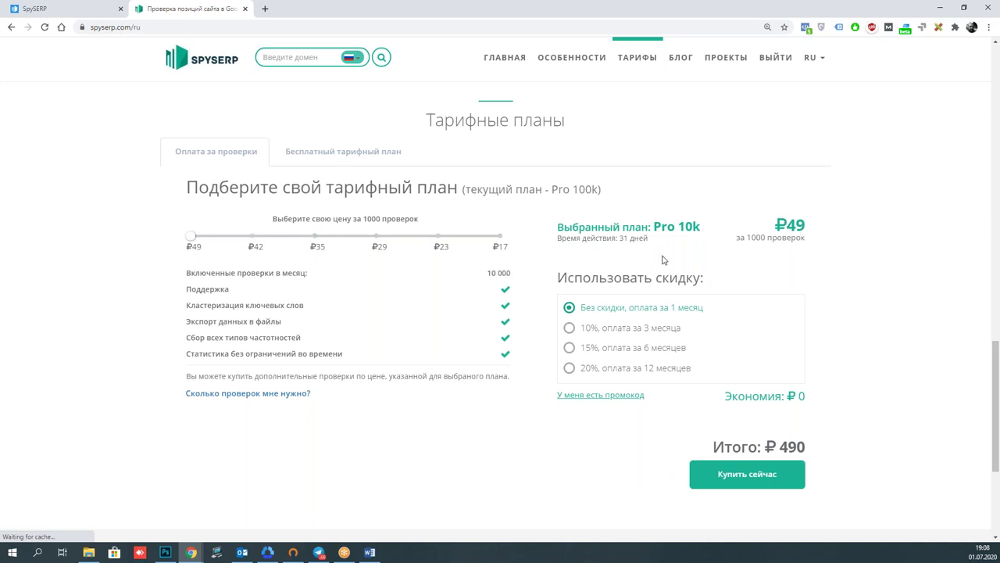
{"action": "scroll", "coordinate": [662, 260], "scroll_direction": "down", "scroll_amount": 1}
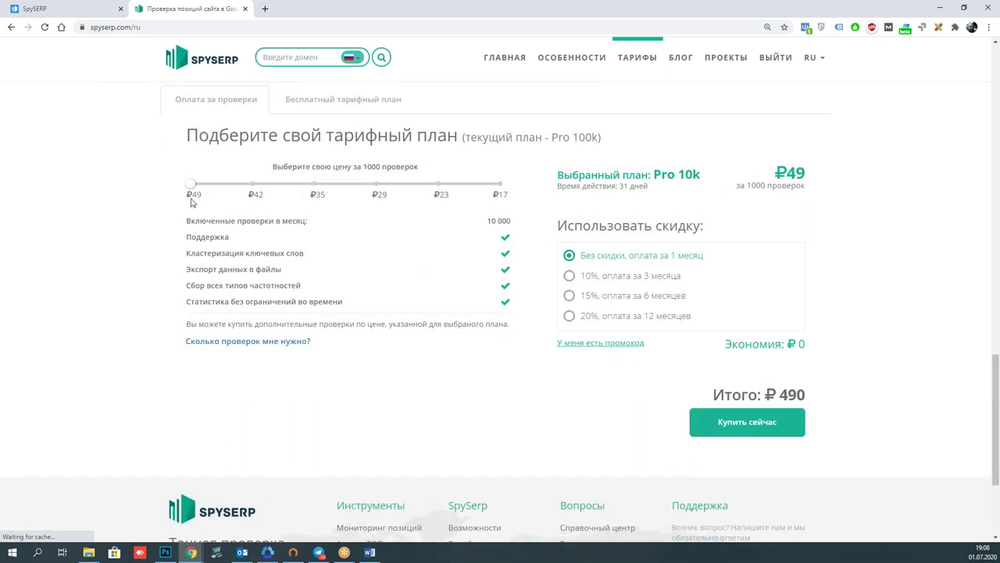
{"action": "mouse_move", "coordinate": [706, 181]}
{"action": "left_mouse_down"}
{"action": "mouse_move", "coordinate": [682, 178]}
{"action": "mouse_move", "coordinate": [707, 175]}
{"action": "left_mouse_up"}
{"action": "left_click", "coordinate": [680, 178]}
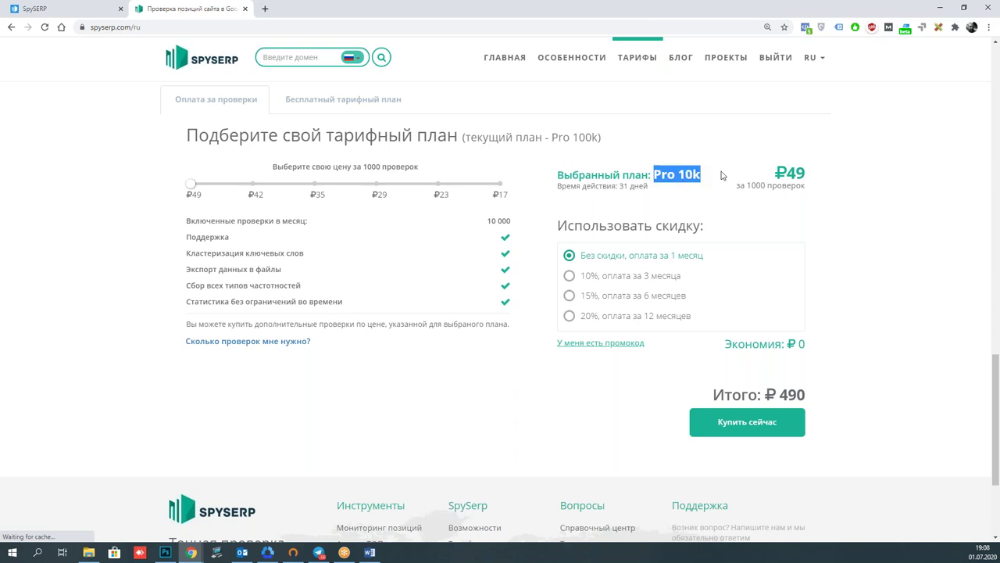
{"action": "left_click", "coordinate": [811, 173]}
{"action": "left_click_drag", "start_coordinate": [785, 172], "coordinate": [766, 186]}
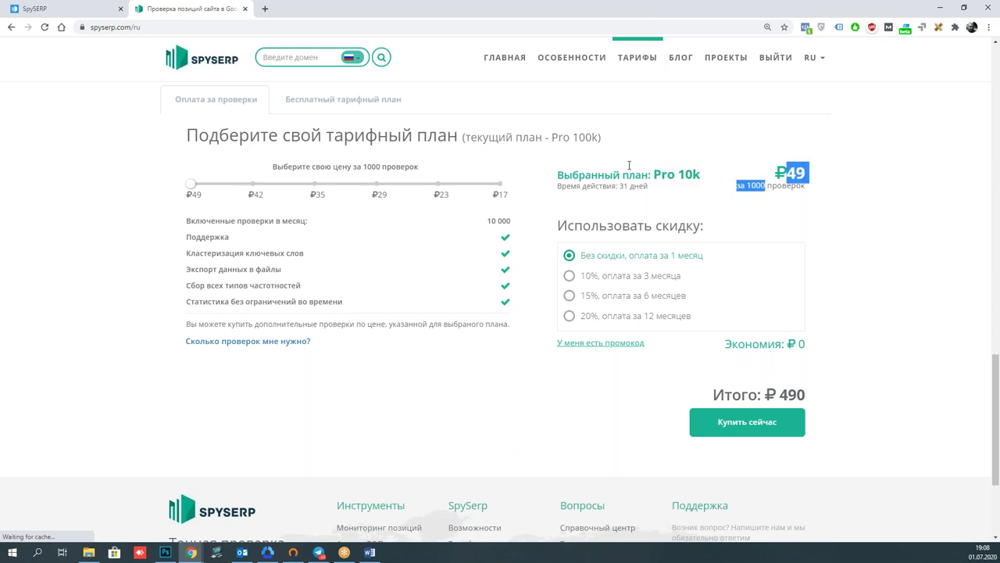
{"action": "left_click", "coordinate": [402, 164]}
Compare the higher-volume plans by setting the price per 1000 checks to ₽42, ₽35, ₽29, ₽23 and ₽17 in turn.
{"action": "left_click", "coordinate": [252, 185]}
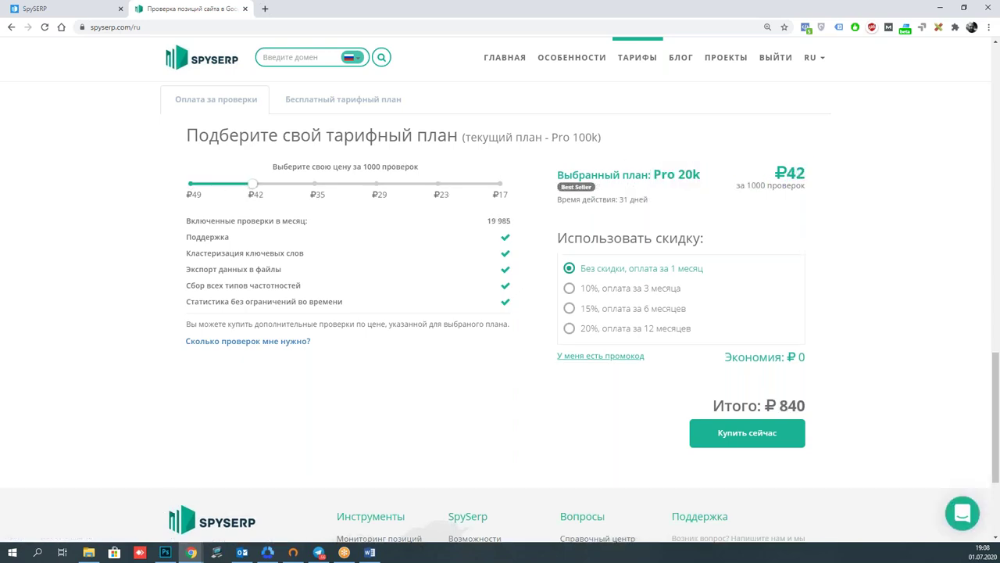
{"action": "left_click", "coordinate": [316, 185]}
{"action": "left_click", "coordinate": [378, 185]}
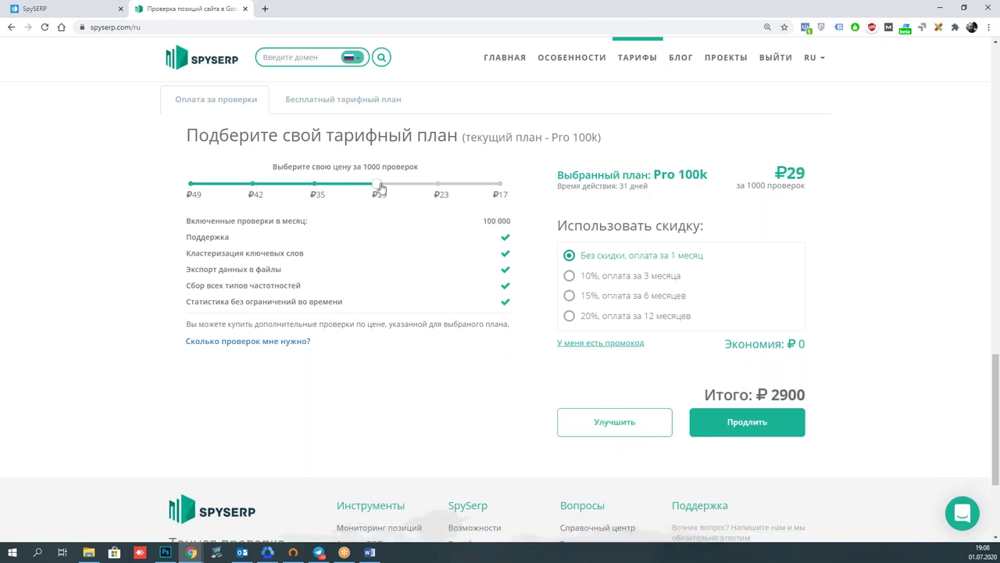
{"action": "left_click", "coordinate": [441, 185]}
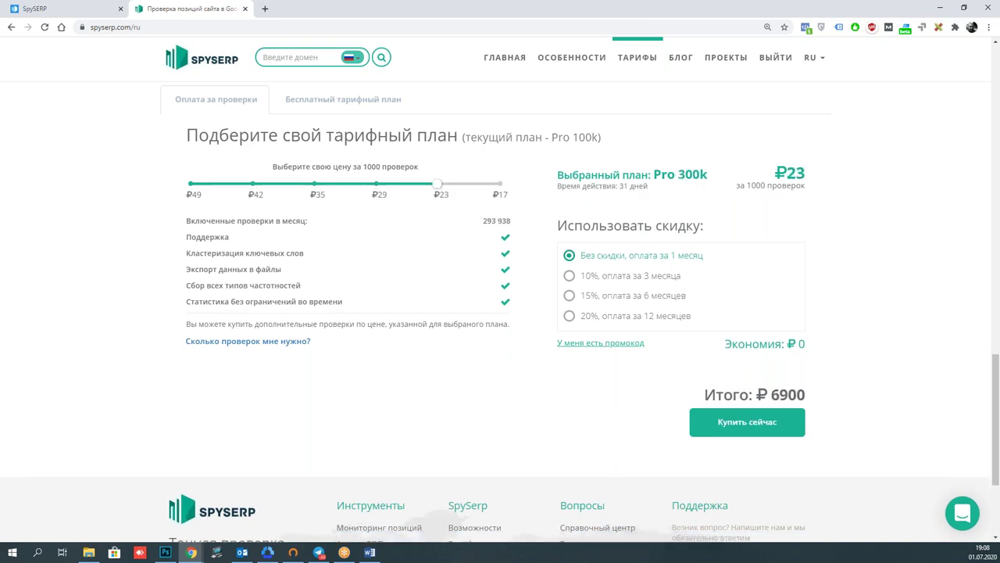
{"action": "left_click", "coordinate": [500, 184]}
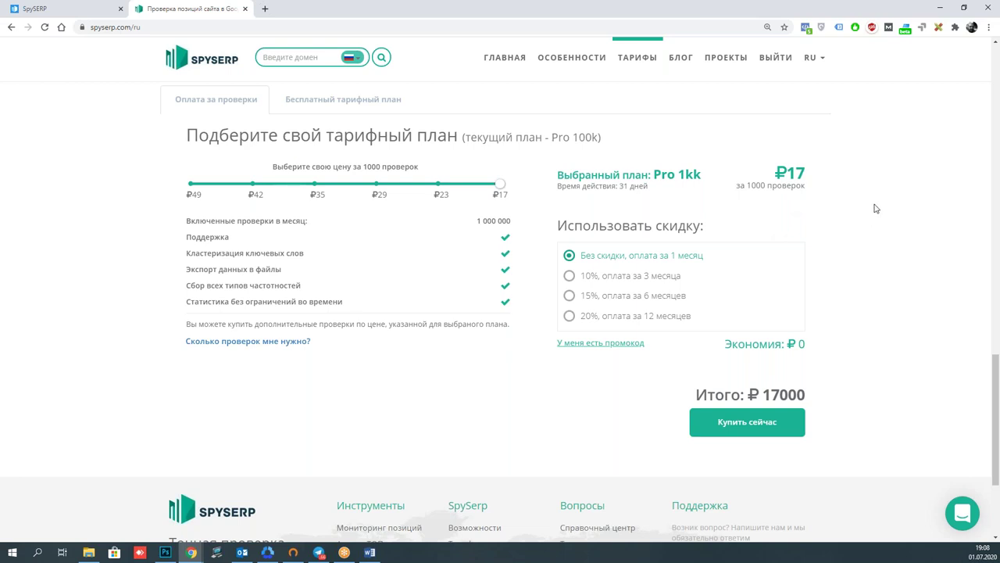
Compare the 3-, 6- and 12-month payment discounts and keep the 20% discount for paying 12 months.
{"action": "scroll", "coordinate": [877, 208], "scroll_direction": "down", "scroll_amount": 1}
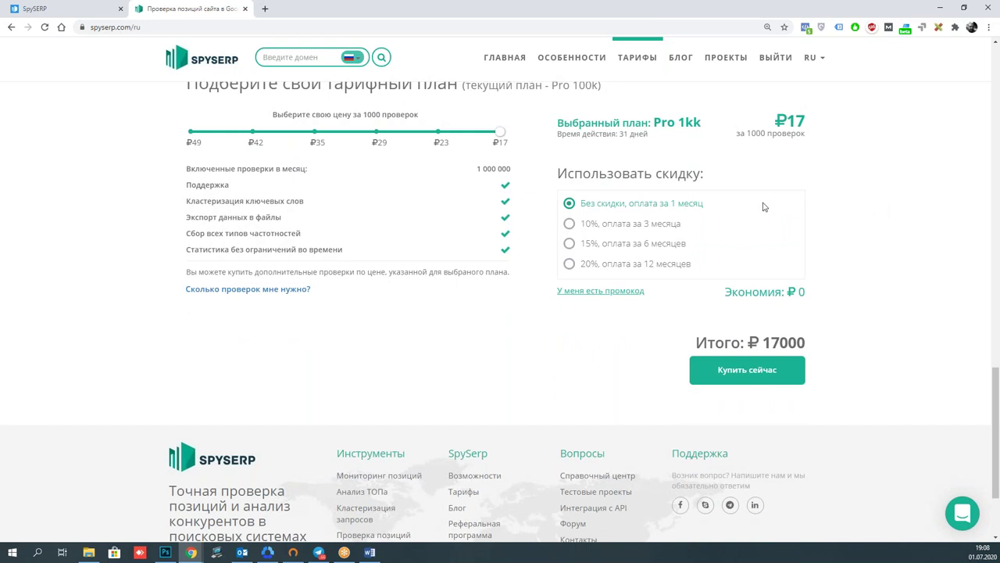
{"action": "left_click", "coordinate": [628, 225]}
{"action": "left_click", "coordinate": [625, 262]}
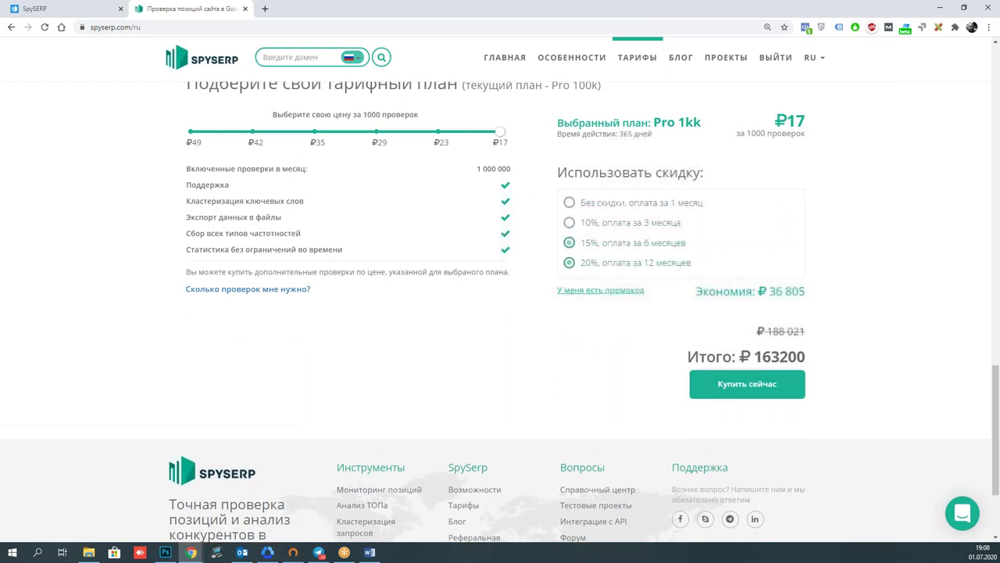
{"action": "left_click", "coordinate": [630, 225]}
{"action": "left_click", "coordinate": [635, 244]}
{"action": "left_click", "coordinate": [642, 262]}
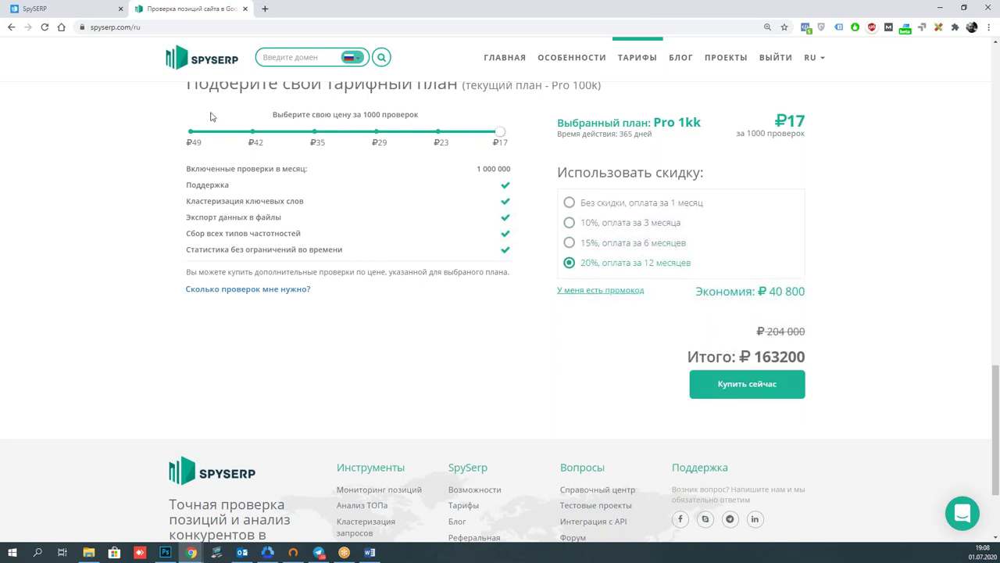
Set the price to ₽49 per 1000 checks and view the calculator for the required number of checks without applying it.
{"action": "left_click", "coordinate": [192, 131]}
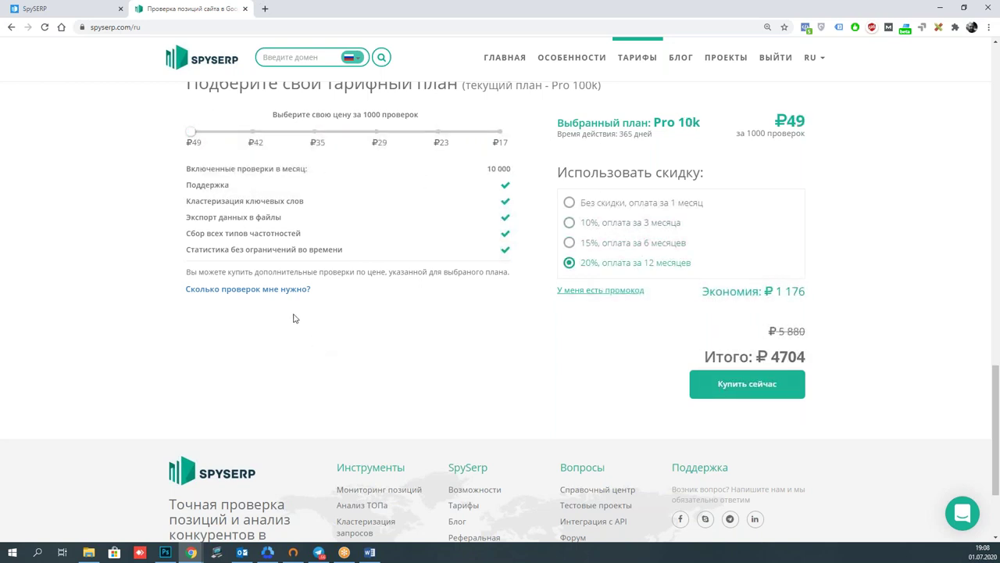
{"action": "left_click", "coordinate": [298, 289]}
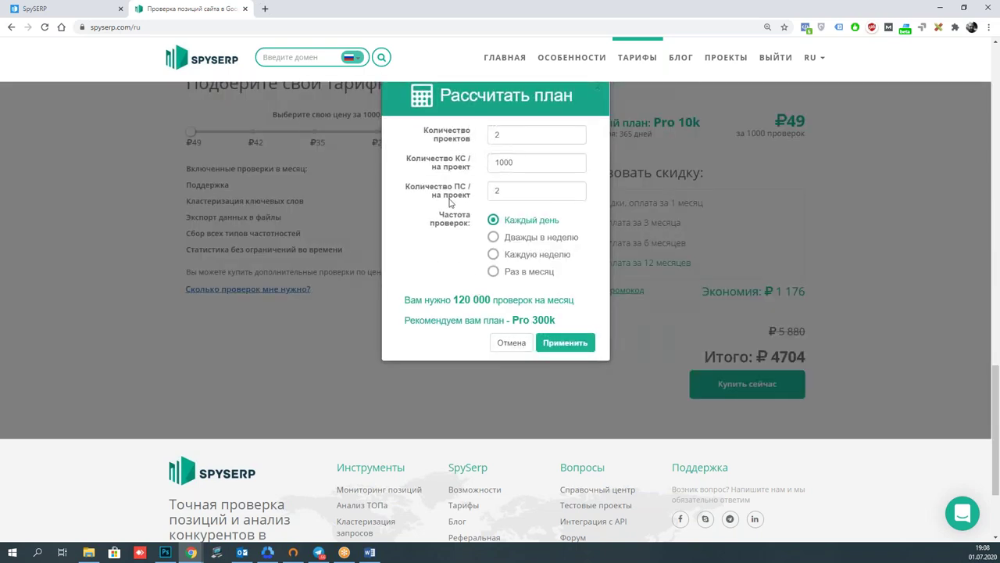
{"action": "left_click", "coordinate": [509, 344]}
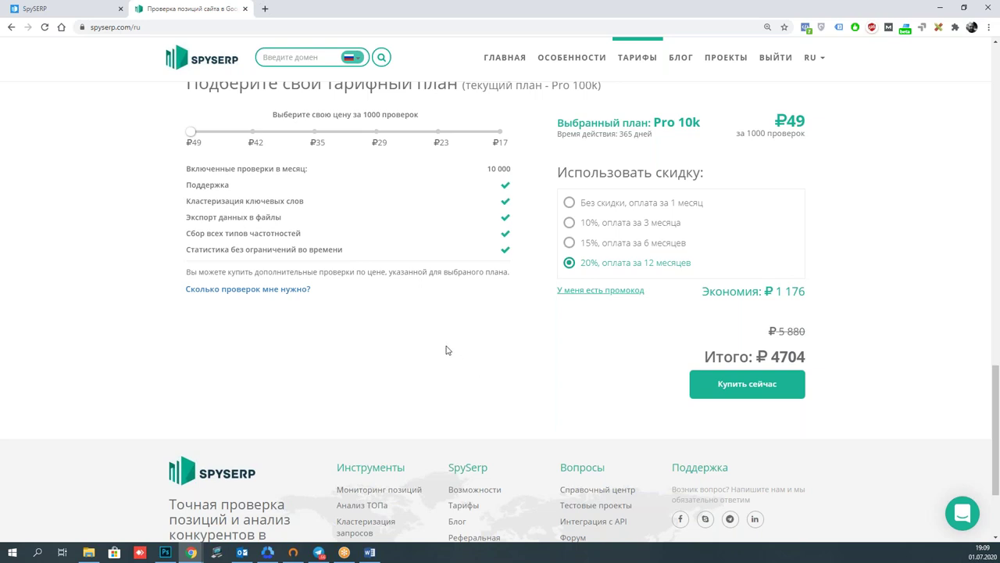
Examine the accepted payment methods, the features and the monthly checks included in the Pro 10k plan.
{"action": "scroll", "coordinate": [452, 343], "scroll_direction": "down", "scroll_amount": 2}
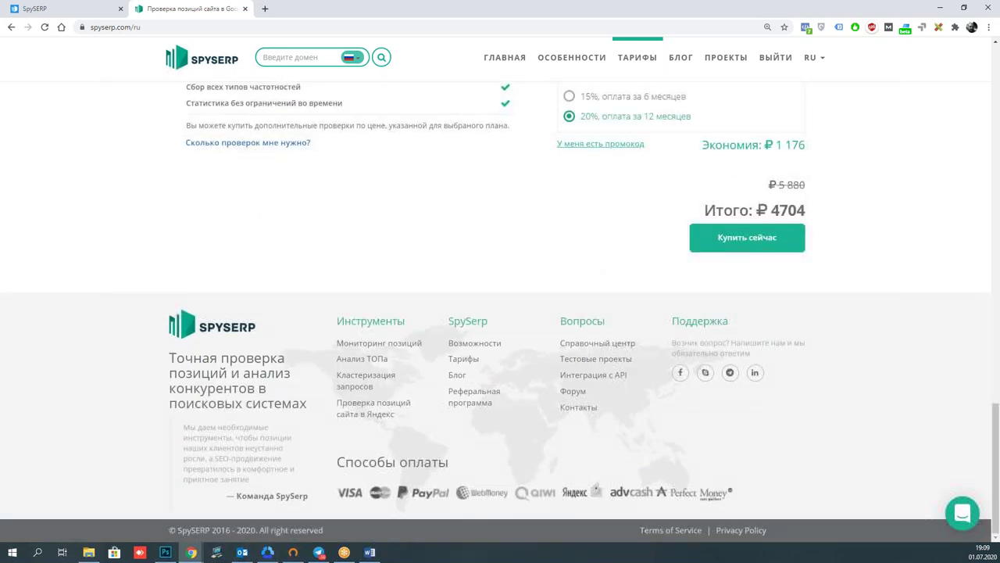
{"action": "scroll", "coordinate": [437, 403], "scroll_direction": "up", "scroll_amount": 3}
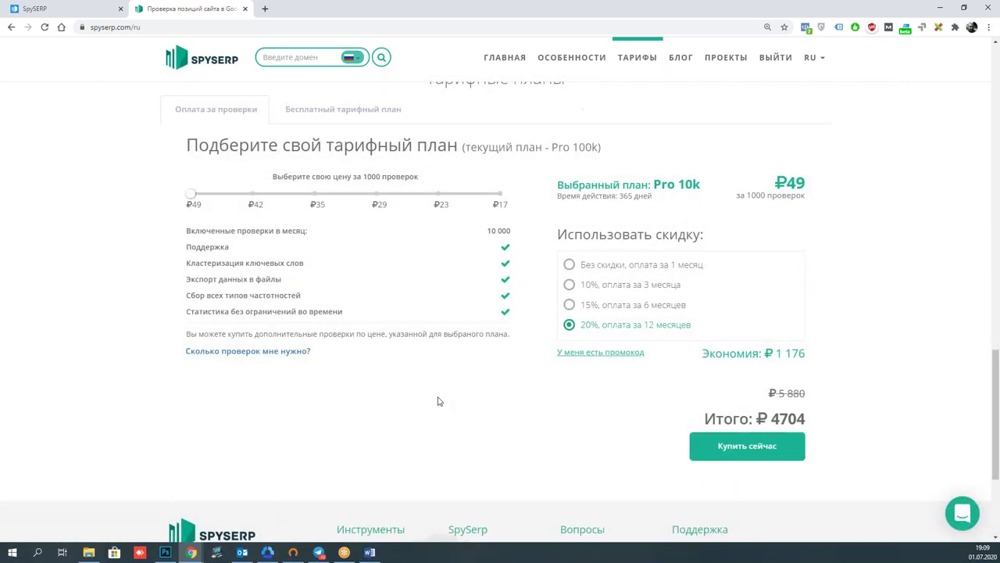
{"action": "scroll", "coordinate": [437, 401], "scroll_direction": "up", "scroll_amount": 2}
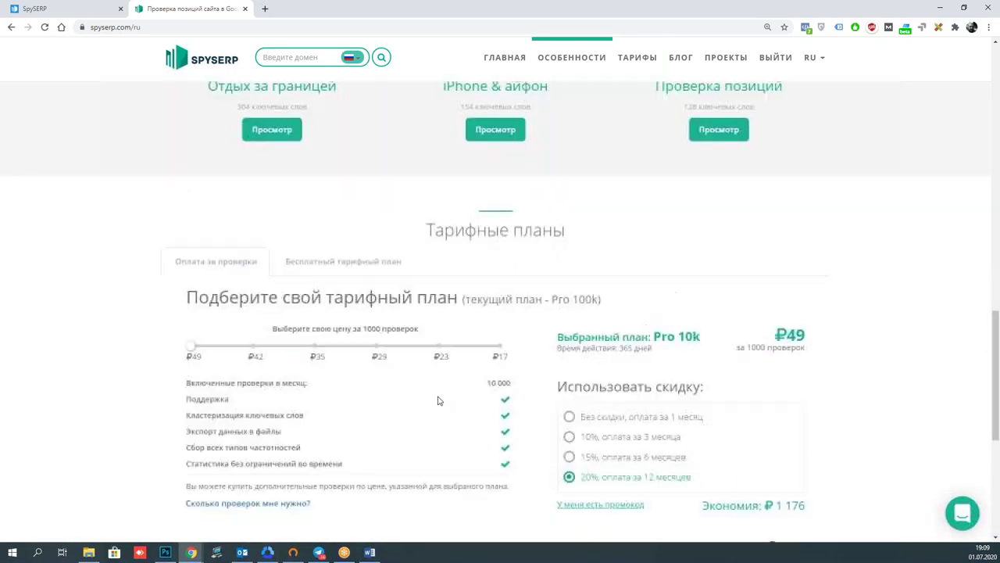
{"action": "scroll", "coordinate": [437, 401], "scroll_direction": "down", "scroll_amount": 1}
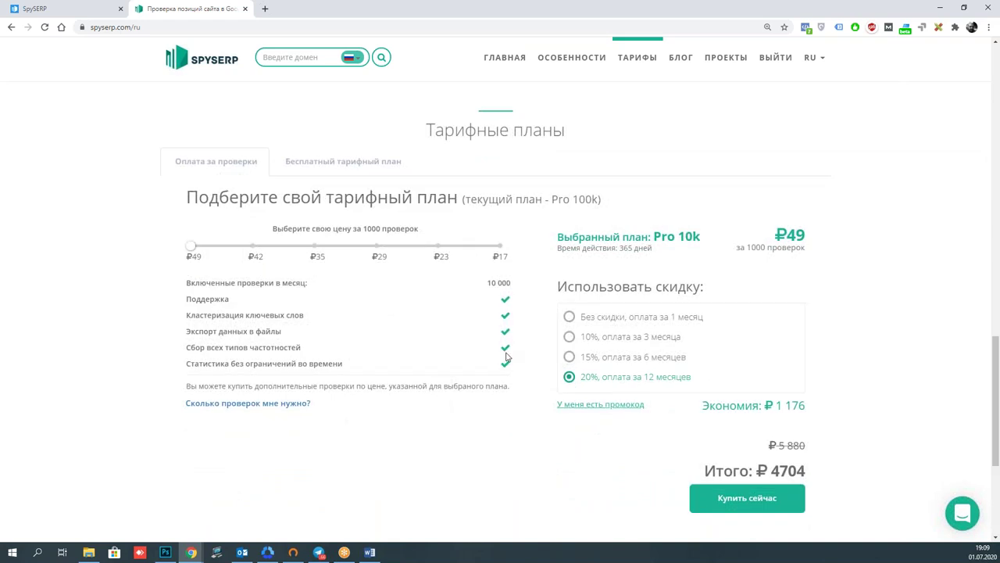
{"action": "left_click_drag", "start_coordinate": [512, 370], "coordinate": [495, 283]}
{"action": "left_click", "coordinate": [507, 282]}
{"action": "left_click", "coordinate": [497, 283]}
{"action": "scroll", "coordinate": [485, 287], "scroll_direction": "down", "scroll_amount": 3}
{"action": "scroll", "coordinate": [491, 284], "scroll_direction": "up", "scroll_amount": 3}
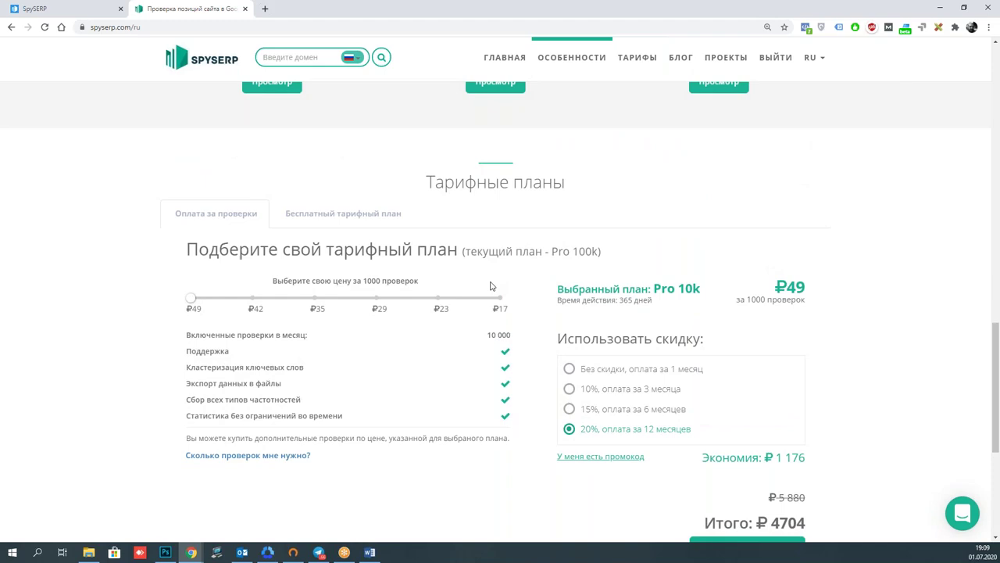
Select the Pro 20k plan at ₽42 per 1000 checks.
{"action": "scroll", "coordinate": [494, 286], "scroll_direction": "up", "scroll_amount": 3}
{"action": "scroll", "coordinate": [493, 292], "scroll_direction": "up", "scroll_amount": 3}
{"action": "scroll", "coordinate": [496, 290], "scroll_direction": "down", "scroll_amount": 4}
{"action": "scroll", "coordinate": [496, 290], "scroll_direction": "up", "scroll_amount": 4}
{"action": "scroll", "coordinate": [493, 293], "scroll_direction": "down", "scroll_amount": 3}
{"action": "scroll", "coordinate": [494, 292], "scroll_direction": "down", "scroll_amount": 3}
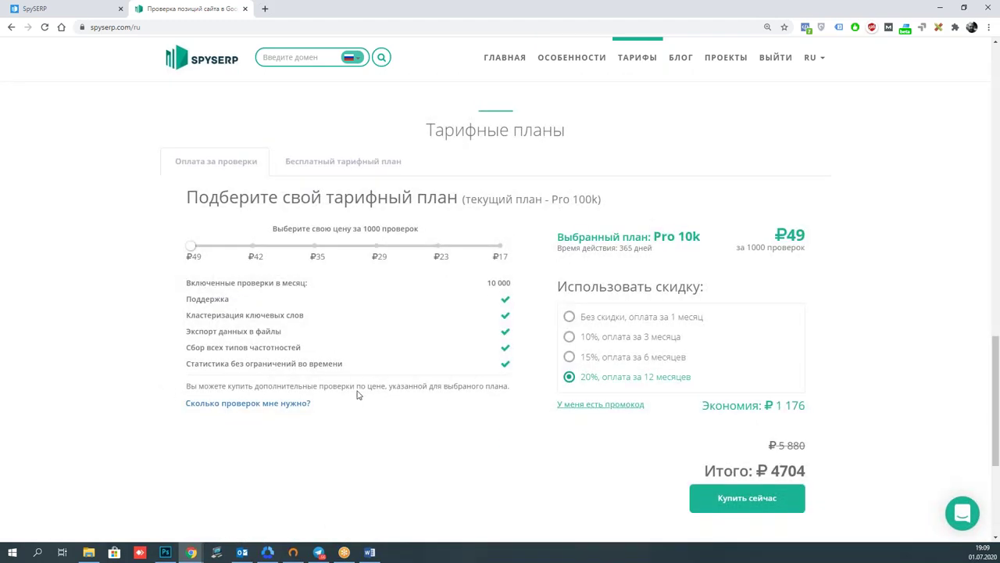
{"action": "left_click", "coordinate": [254, 247]}
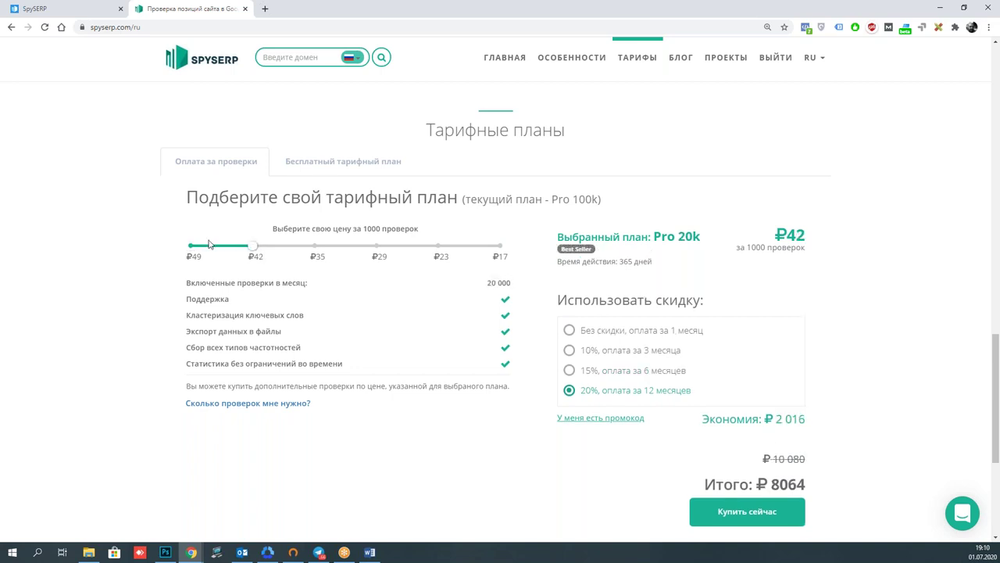
Set the price to ₽49 per 1000 checks and open the account's payment page with its plan, transactions and balance.
{"action": "left_click", "coordinate": [191, 247]}
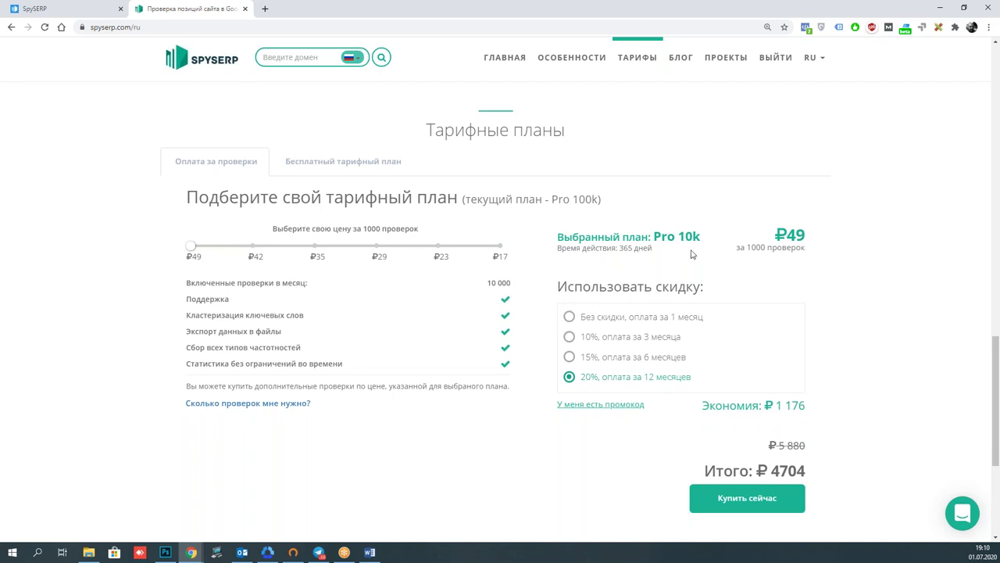
{"action": "left_click", "coordinate": [82, 11]}
{"action": "left_click", "coordinate": [15, 479]}
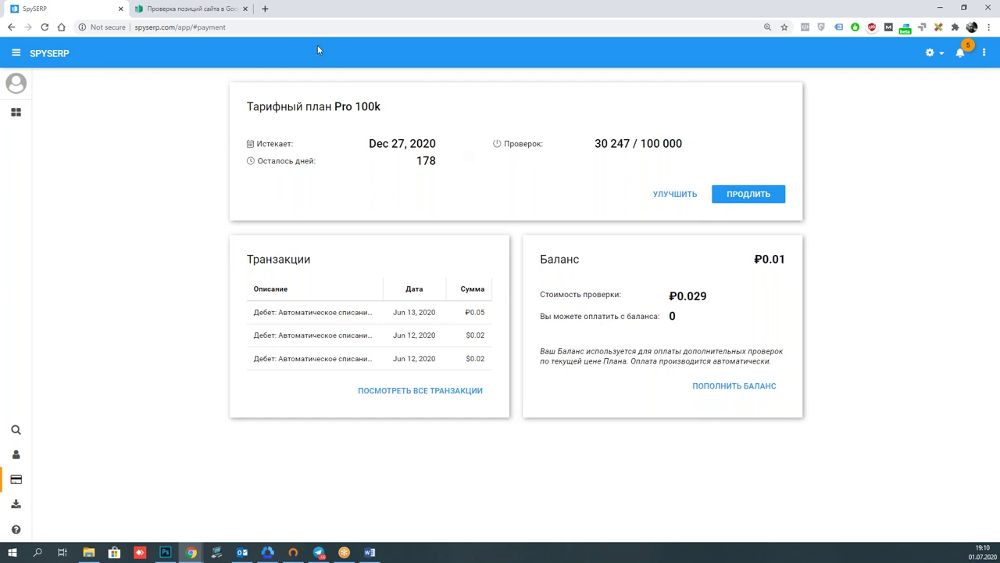
Select the Pro 100k plan at ₽29 per 1000 checks and compare it with the check cost on the account's payment page.
{"action": "left_click", "coordinate": [255, 8]}
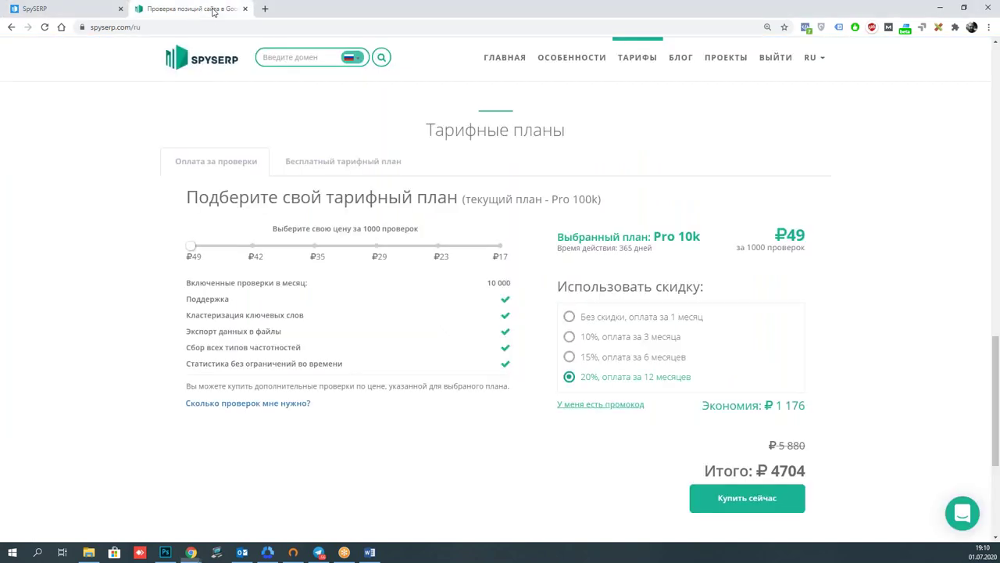
{"action": "left_click", "coordinate": [380, 247]}
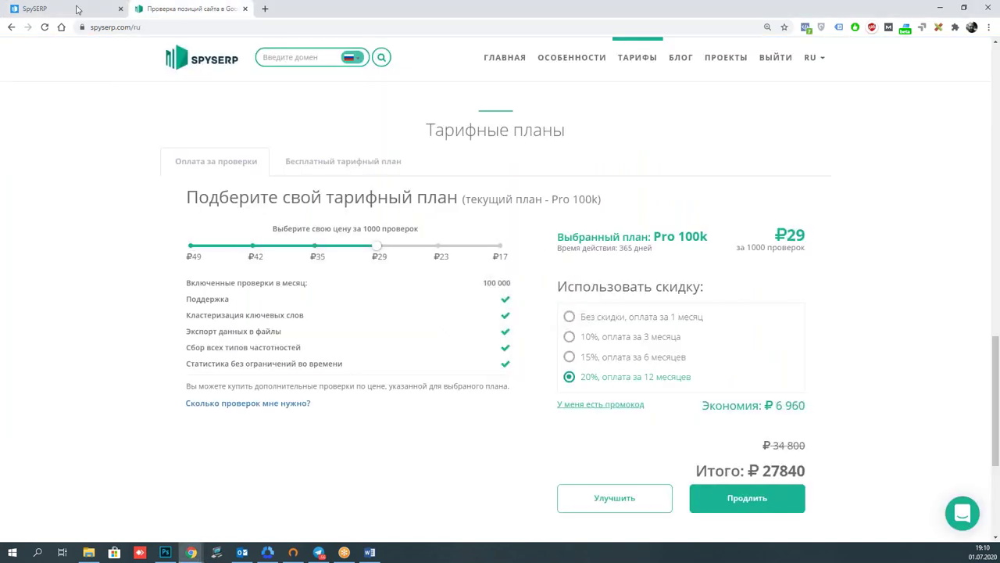
{"action": "left_click", "coordinate": [94, 9]}
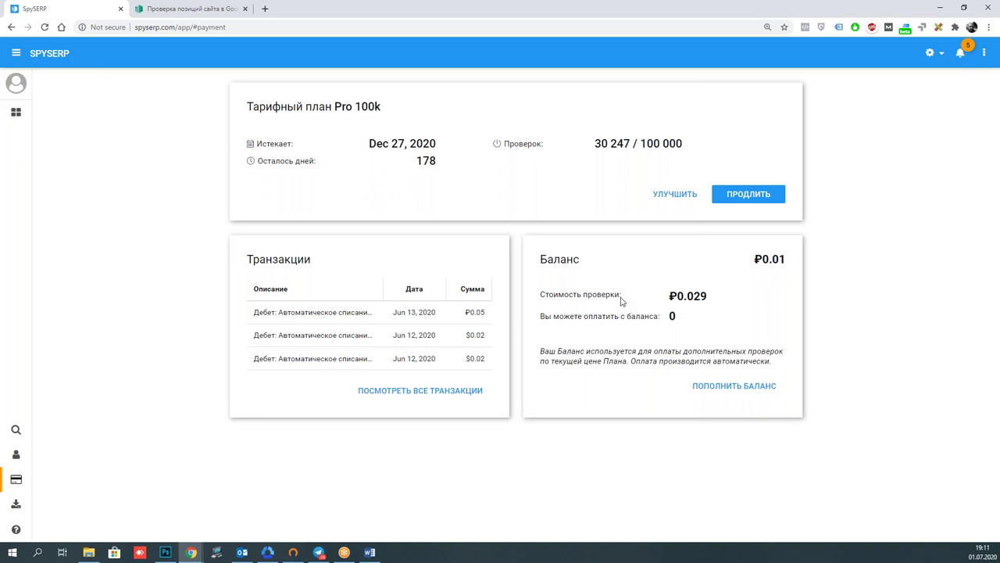
View the support chat on the tariff plans page and close it again.
{"action": "left_click", "coordinate": [195, 7]}
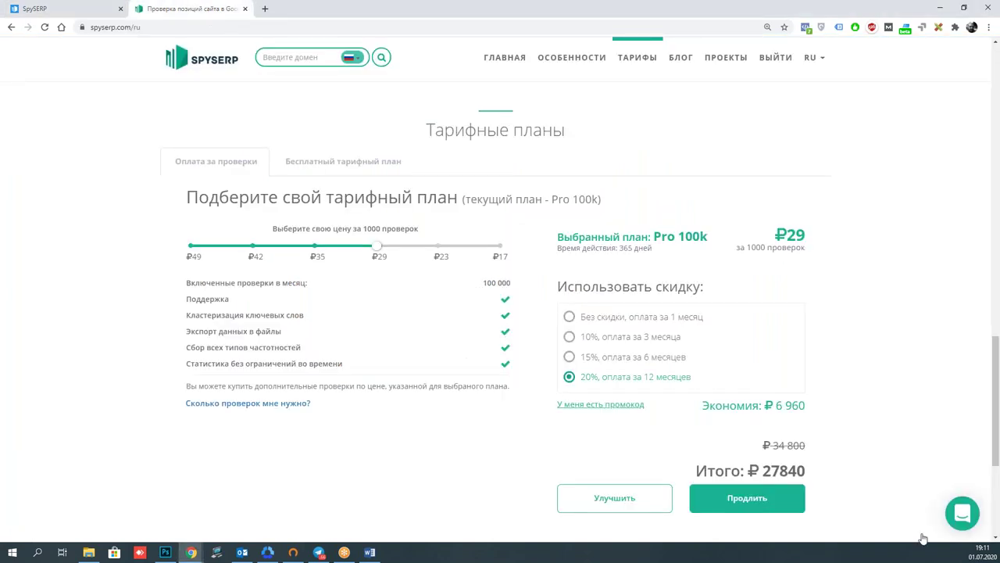
{"action": "left_click", "coordinate": [961, 513]}
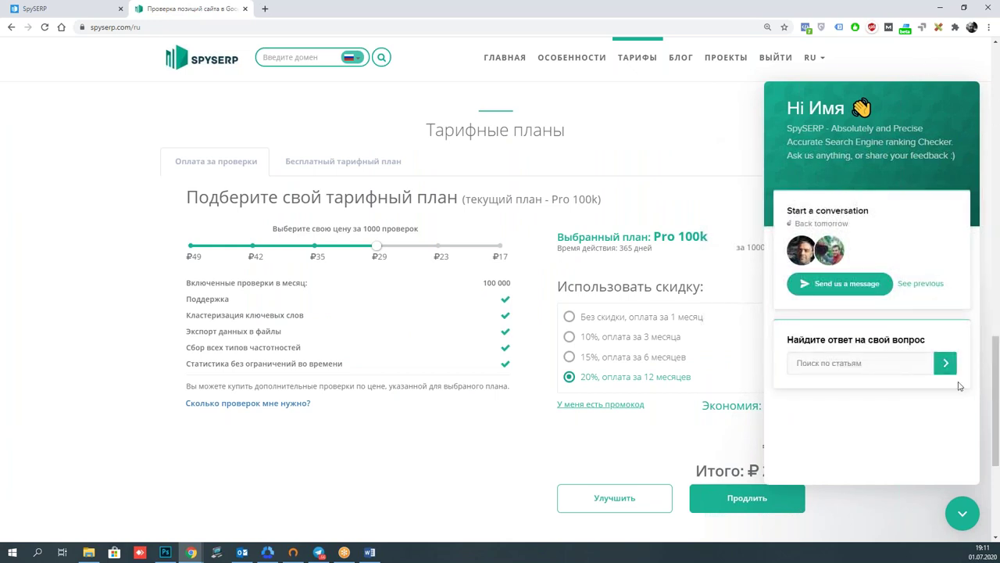
{"action": "left_click", "coordinate": [963, 513]}
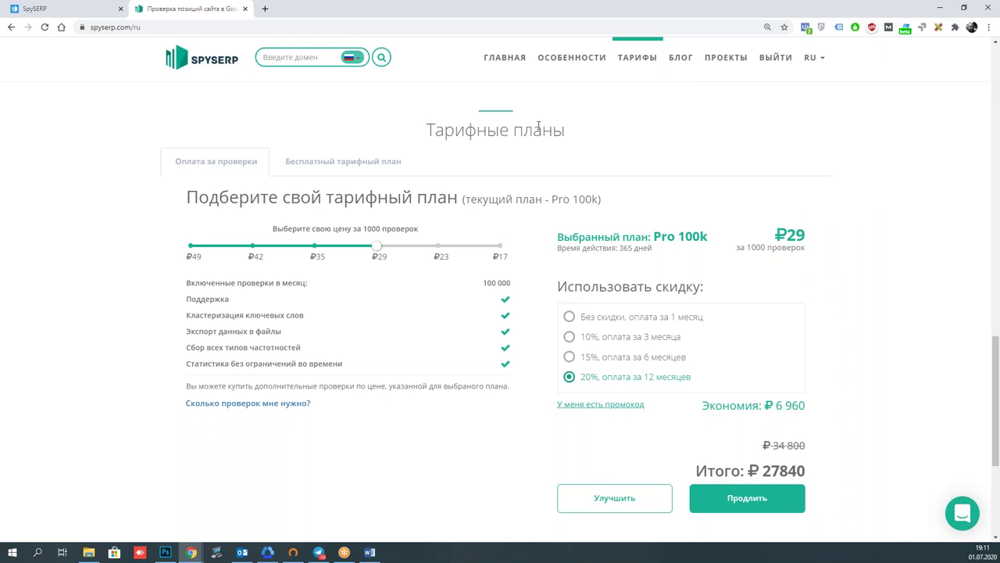
Examine the profile's personal data and user settings, including the available time zones, without changing anything.
{"action": "left_click", "coordinate": [103, 14]}
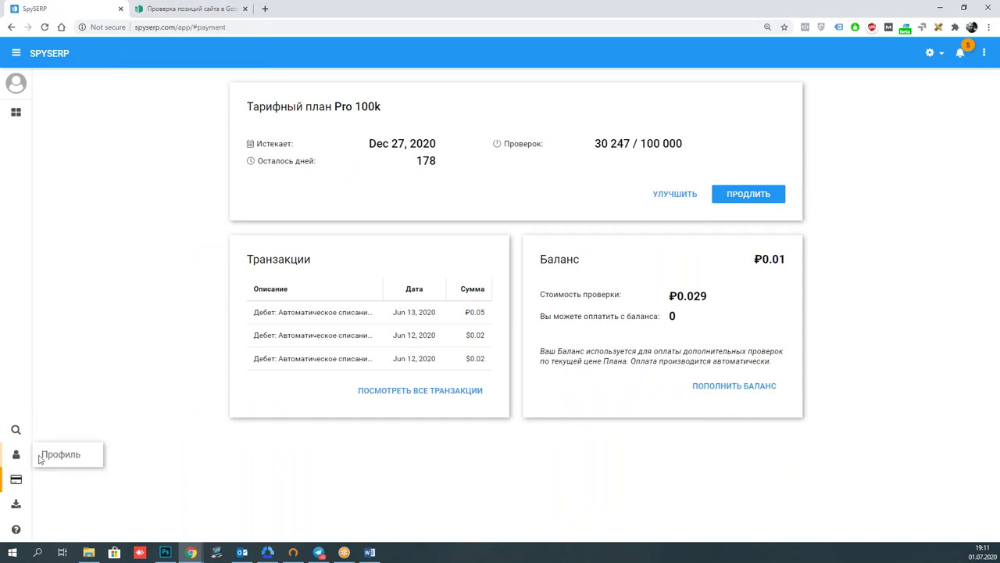
{"action": "left_click", "coordinate": [66, 456]}
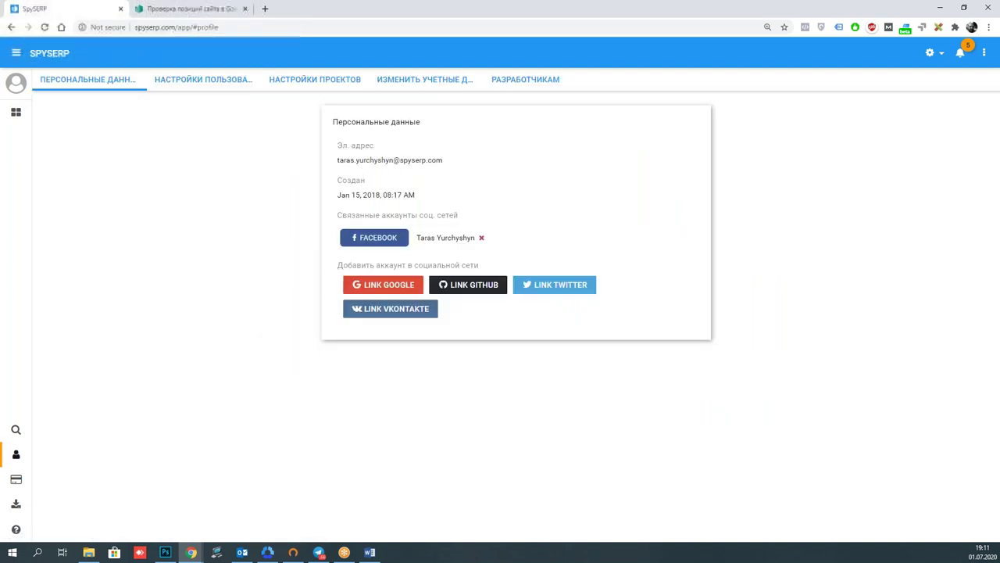
{"action": "left_click", "coordinate": [226, 79]}
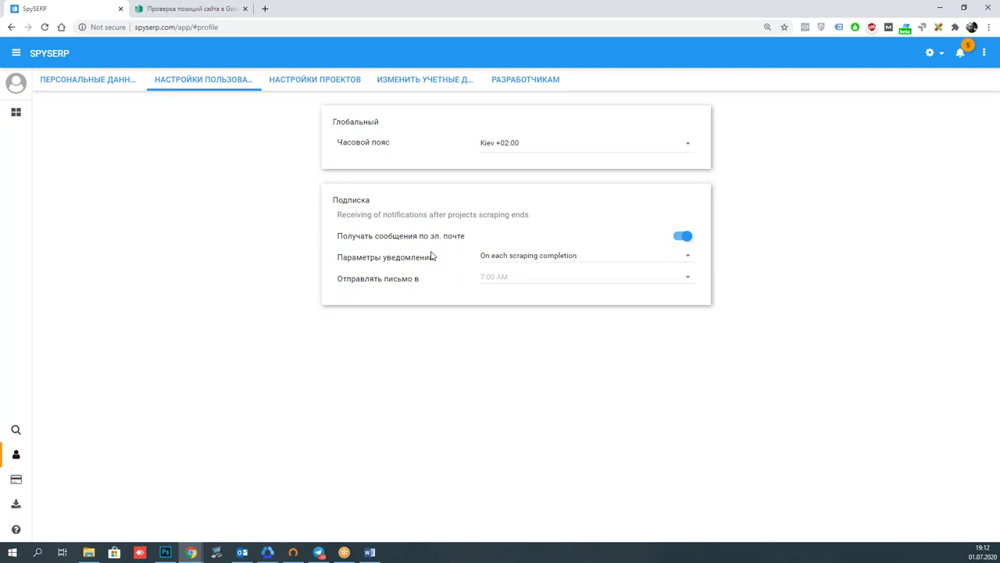
{"action": "left_click", "coordinate": [549, 143]}
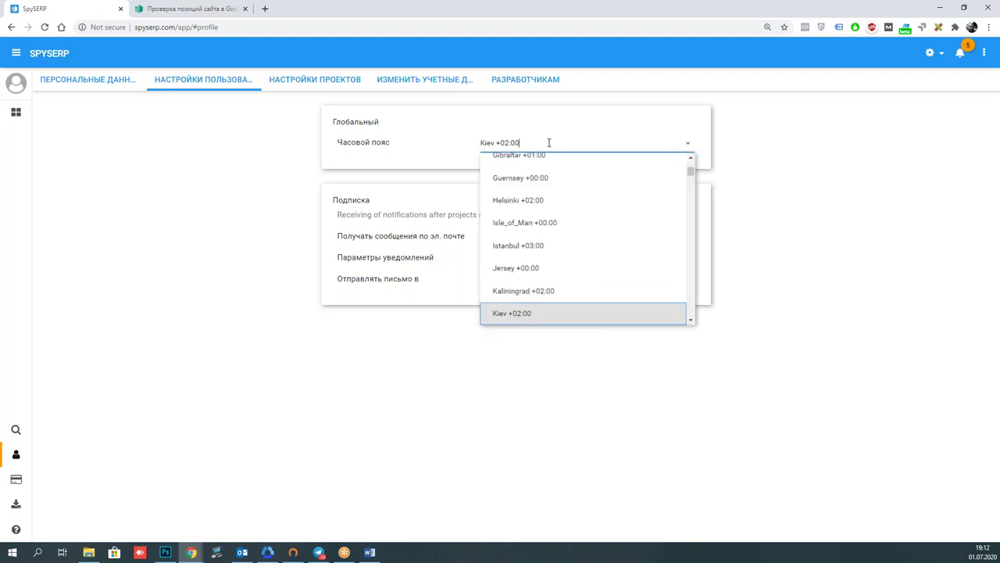
{"action": "left_click", "coordinate": [387, 154]}
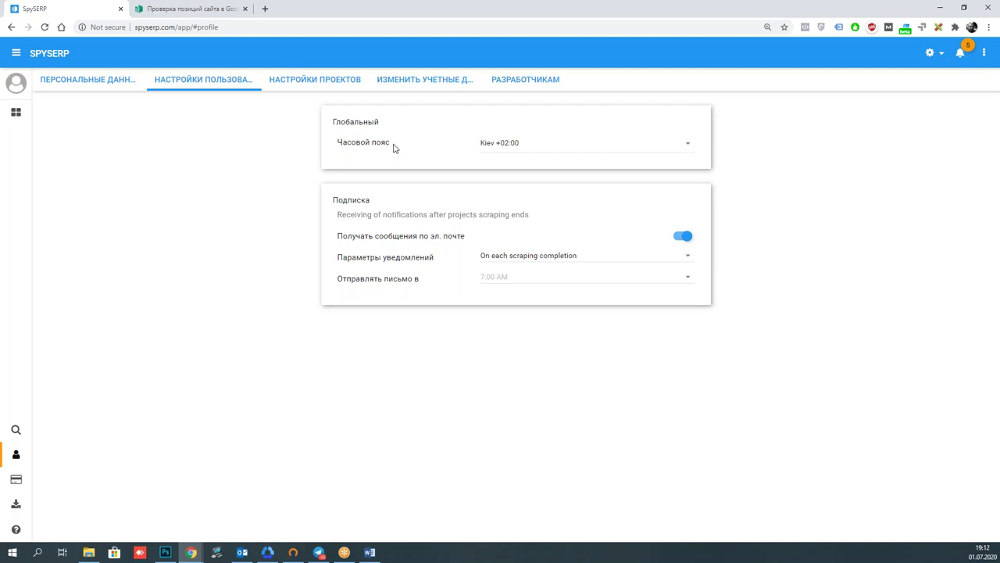
Try the position chart and reverse date order options in the profile's project settings and restore both.
{"action": "left_click", "coordinate": [124, 81]}
{"action": "left_click", "coordinate": [337, 92]}
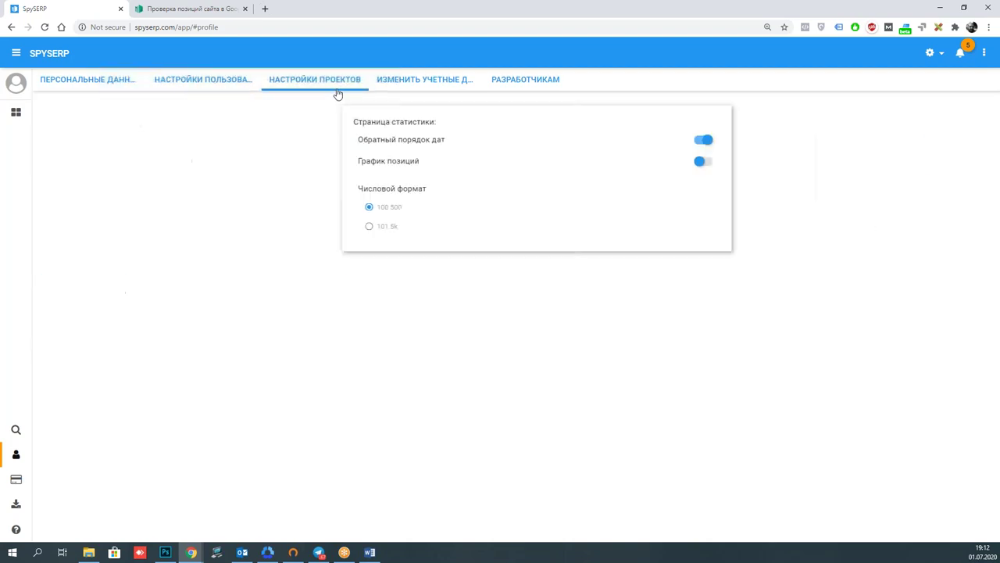
{"action": "left_click", "coordinate": [688, 166]}
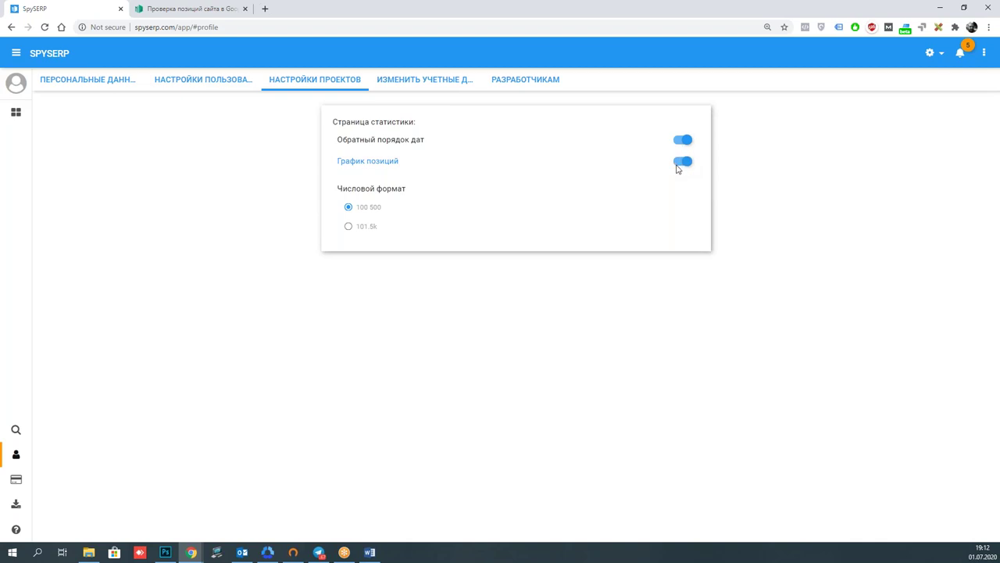
{"action": "left_click", "coordinate": [686, 143]}
{"action": "left_click", "coordinate": [686, 143]}
{"action": "left_click", "coordinate": [684, 162]}
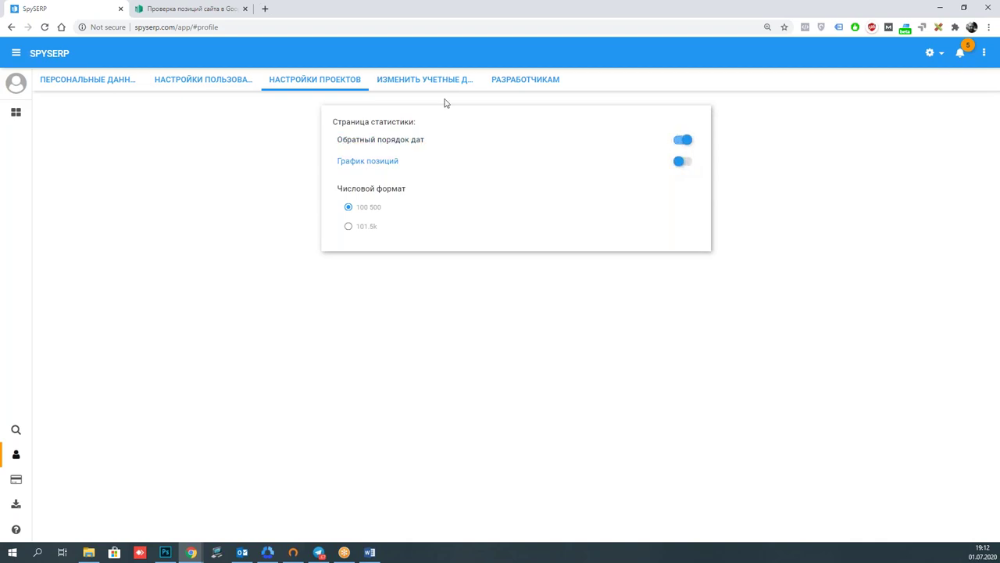
Review the profile's developer API section, the password and e-mail change forms, the project settings and the personal data.
{"action": "left_click", "coordinate": [539, 79]}
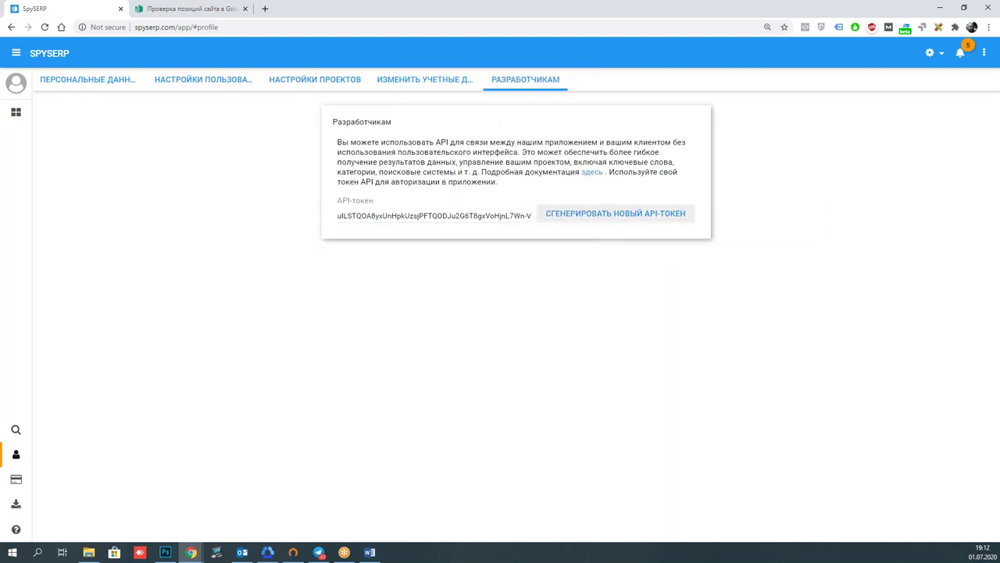
{"action": "left_click", "coordinate": [442, 81]}
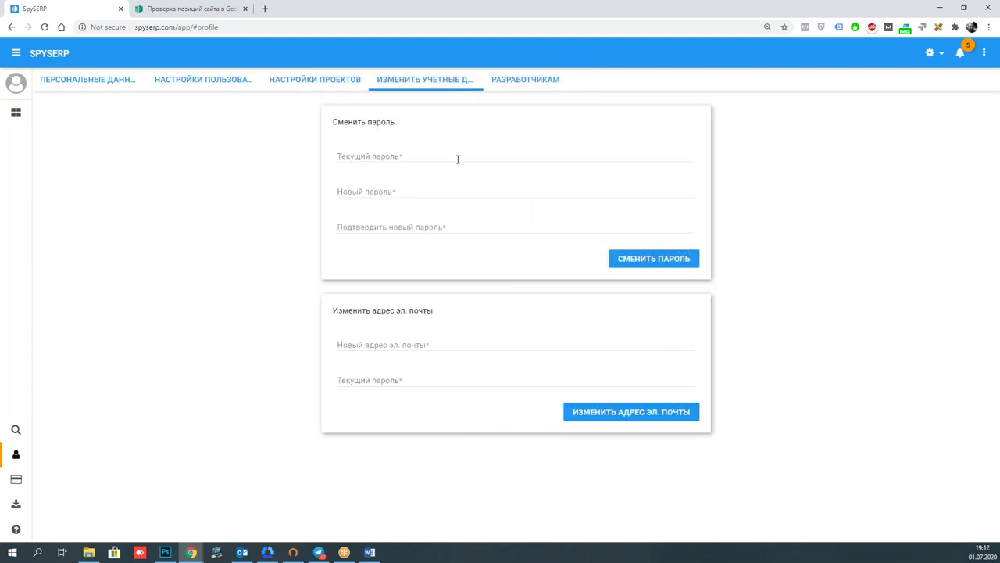
{"action": "left_click", "coordinate": [311, 80]}
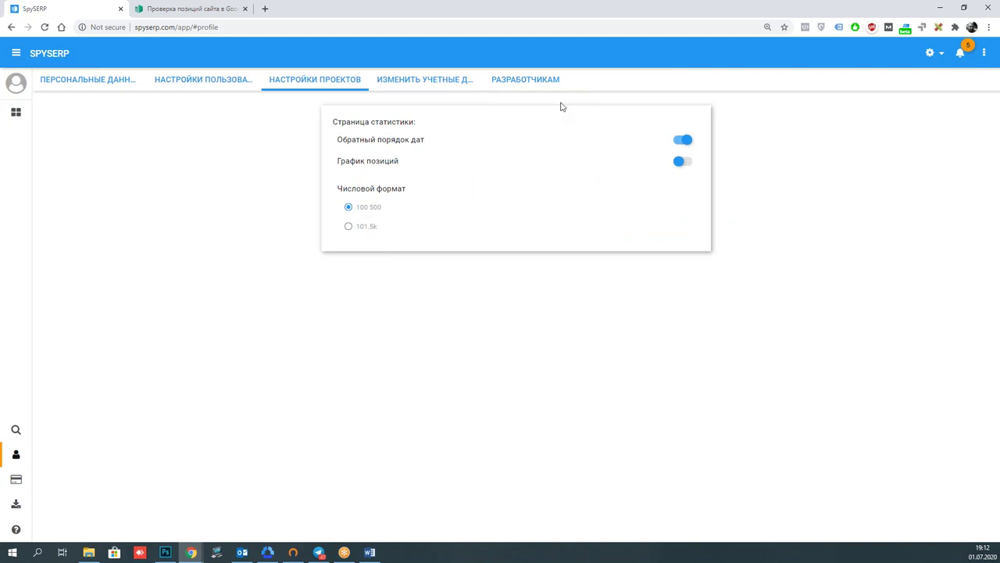
{"action": "left_click", "coordinate": [101, 87]}
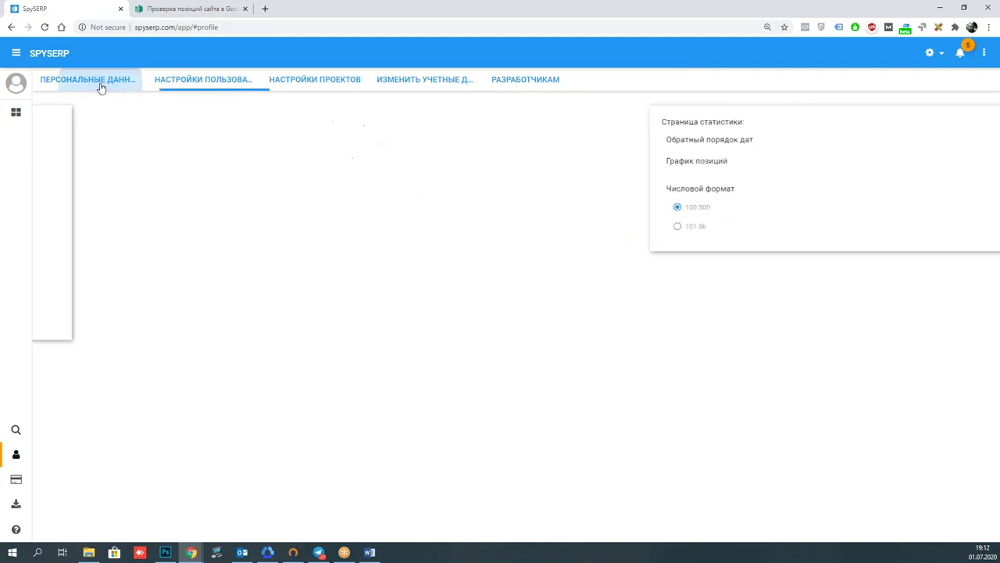
Open the Майами project from the Отдых group and view the dynamics of travelmiami.ru.
{"action": "mouse_move", "coordinate": [16, 112]}
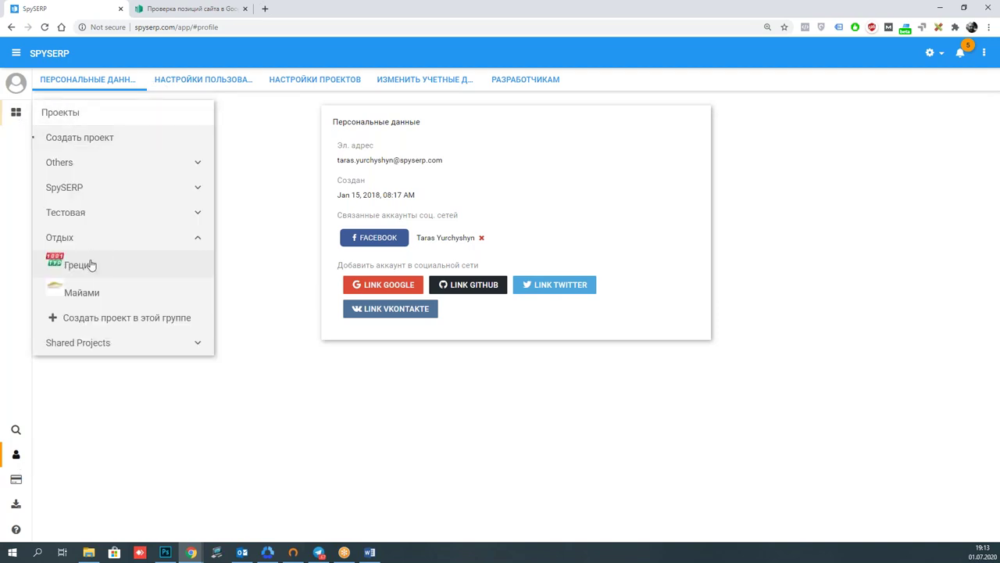
{"action": "left_click", "coordinate": [104, 297]}
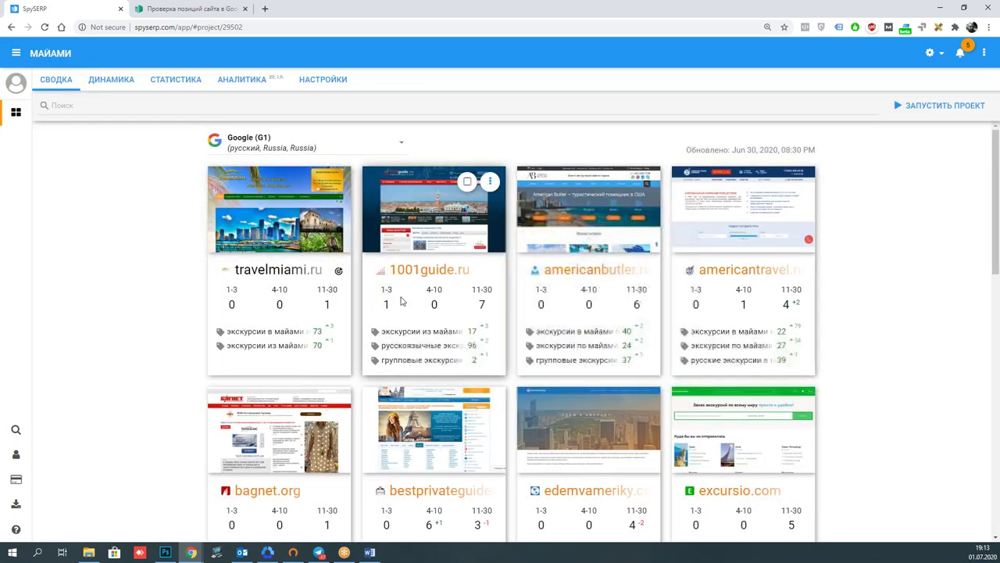
{"action": "left_click", "coordinate": [279, 290]}
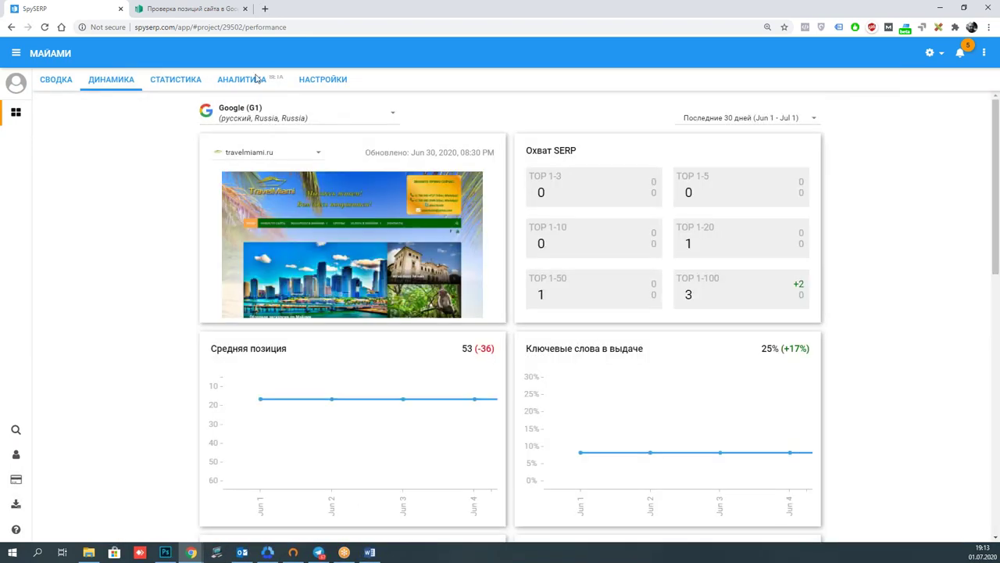
Add a second schedule to the Майами project and remove Tuesday, Thursday and Saturday from the 8:30 PM schedule.
{"action": "left_click", "coordinate": [328, 85]}
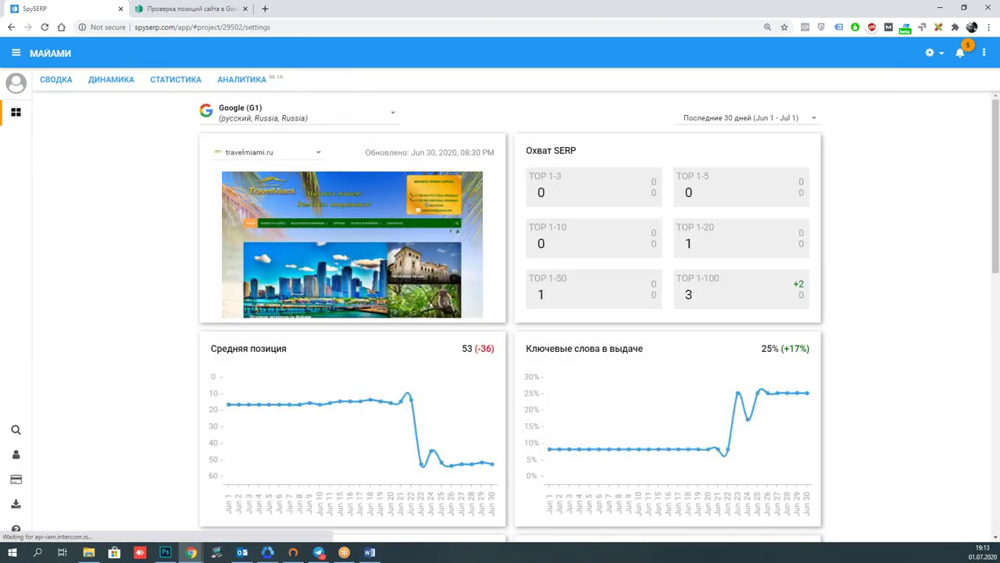
{"action": "left_click", "coordinate": [386, 82]}
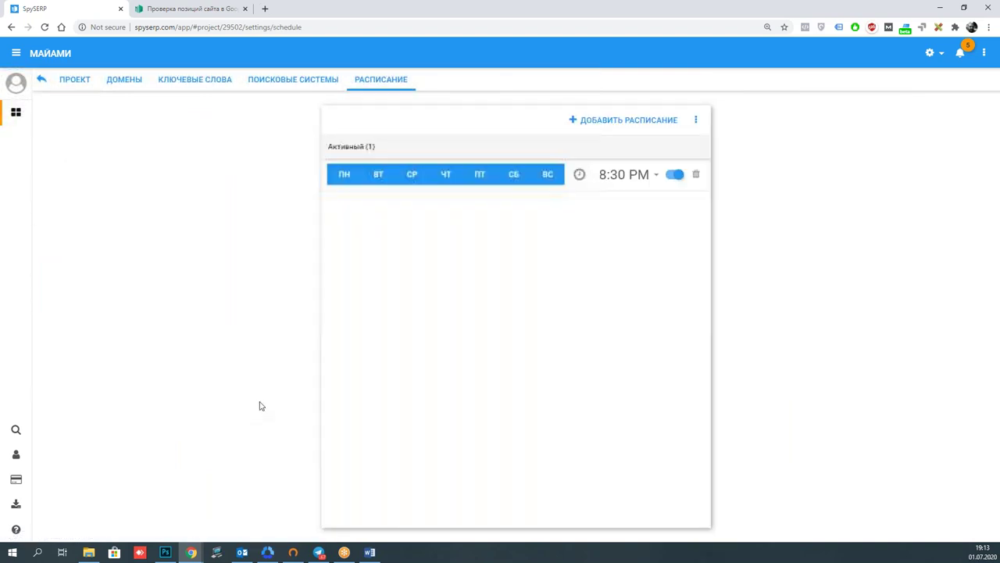
{"action": "left_click", "coordinate": [617, 121]}
{"action": "left_click", "coordinate": [378, 173]}
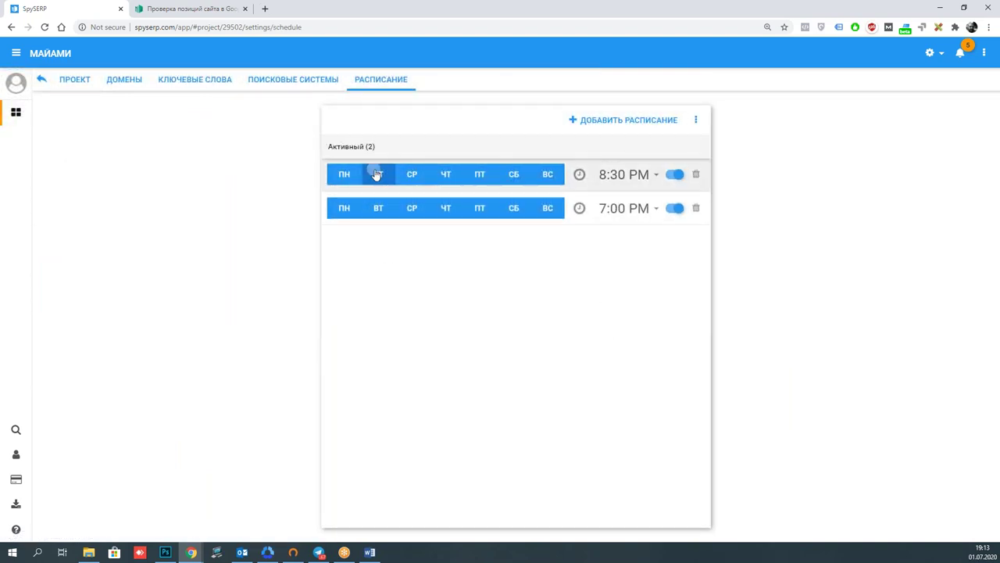
{"action": "left_click", "coordinate": [446, 174]}
{"action": "left_click", "coordinate": [512, 173]}
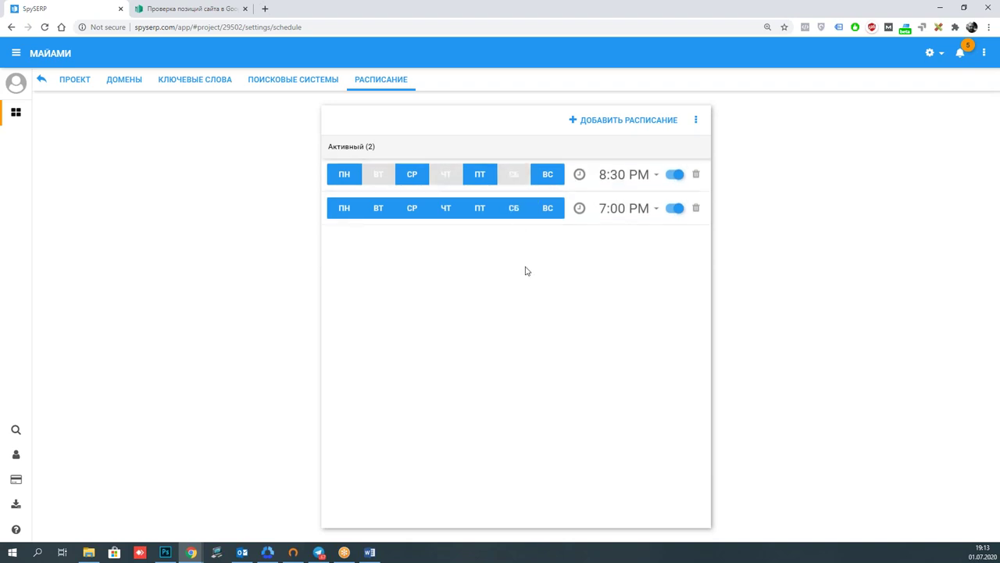
Limit the second schedule to Tuesday, Thursday and Saturday.
{"action": "left_click", "coordinate": [348, 211]}
{"action": "left_click", "coordinate": [412, 209]}
{"action": "left_click", "coordinate": [481, 209]}
{"action": "left_click", "coordinate": [556, 212]}
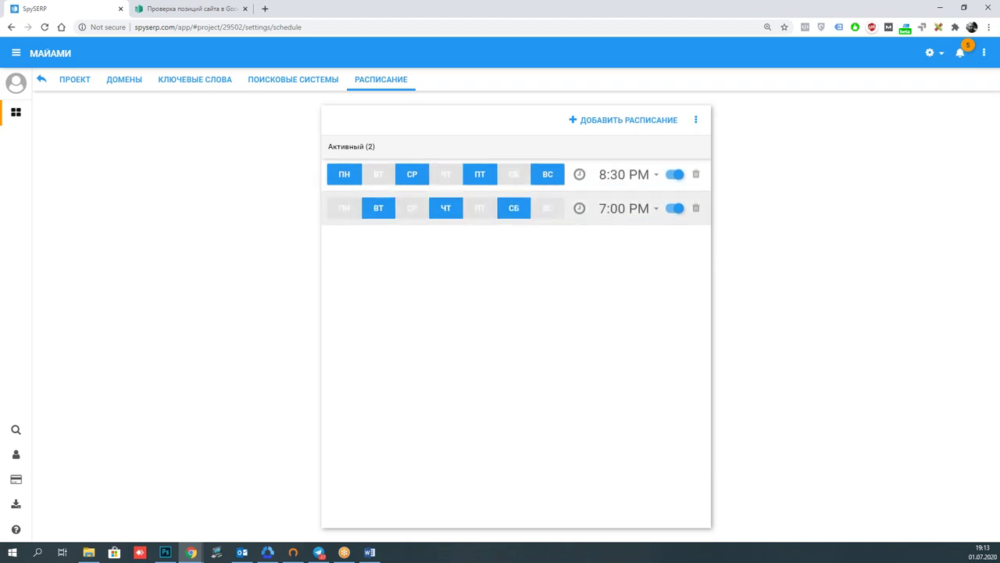
Set the second schedule's time first to 5:00 PM and finally to 5:00 AM, and delete that schedule.
{"action": "left_click", "coordinate": [648, 212]}
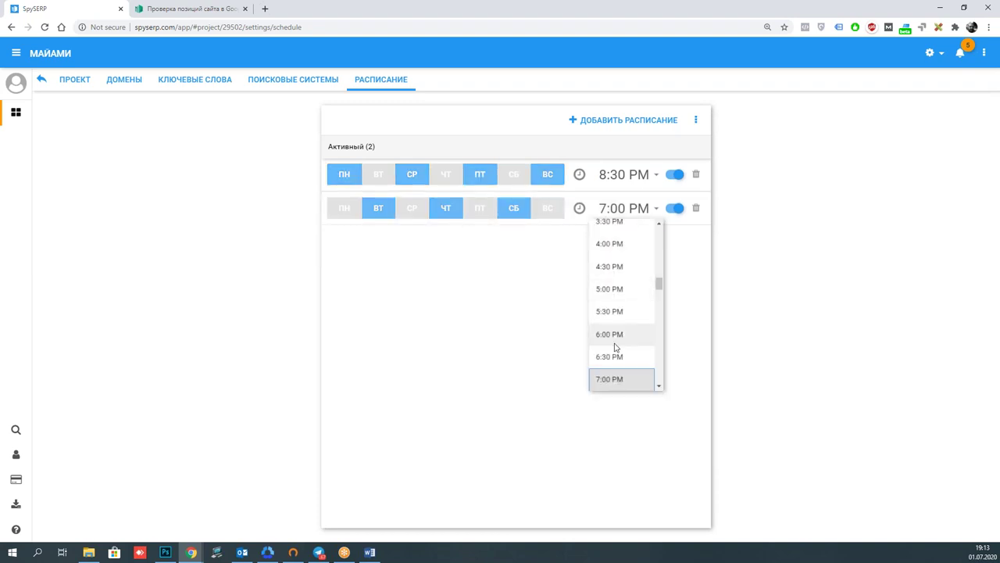
{"action": "left_click", "coordinate": [616, 289]}
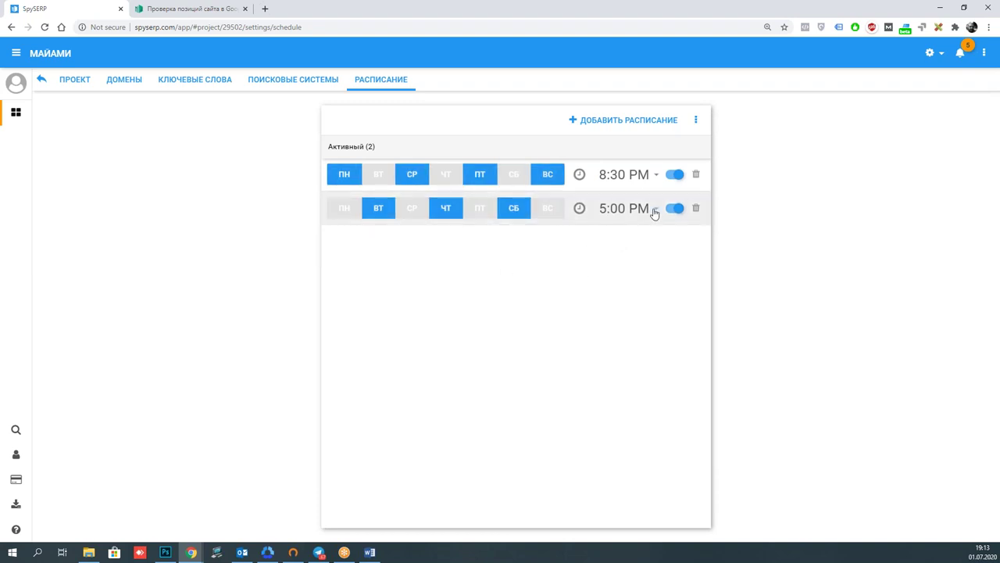
{"action": "left_click", "coordinate": [654, 212]}
{"action": "scroll", "coordinate": [645, 281], "scroll_direction": "up", "scroll_amount": 7}
{"action": "left_click", "coordinate": [611, 266]}
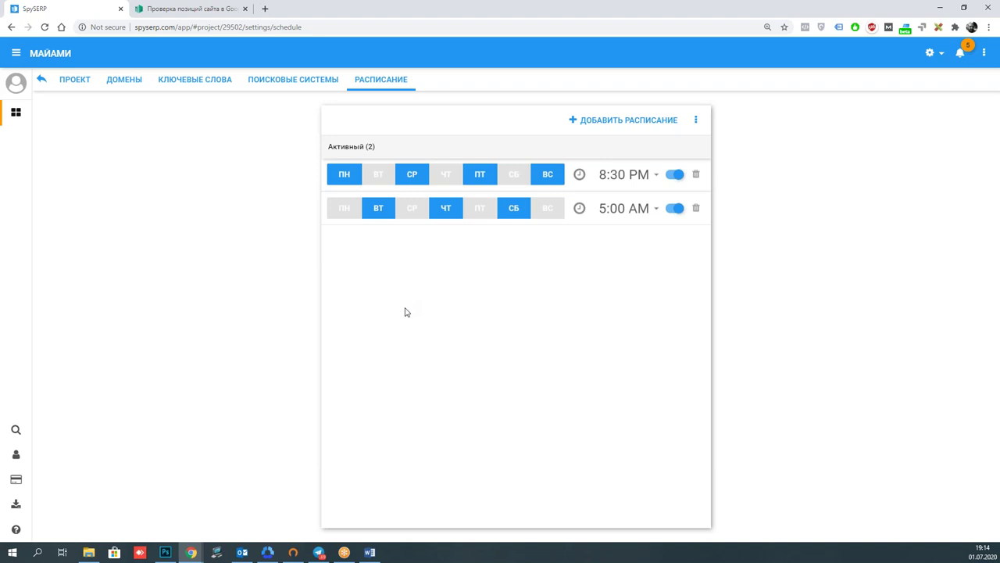
{"action": "left_click", "coordinate": [695, 208]}
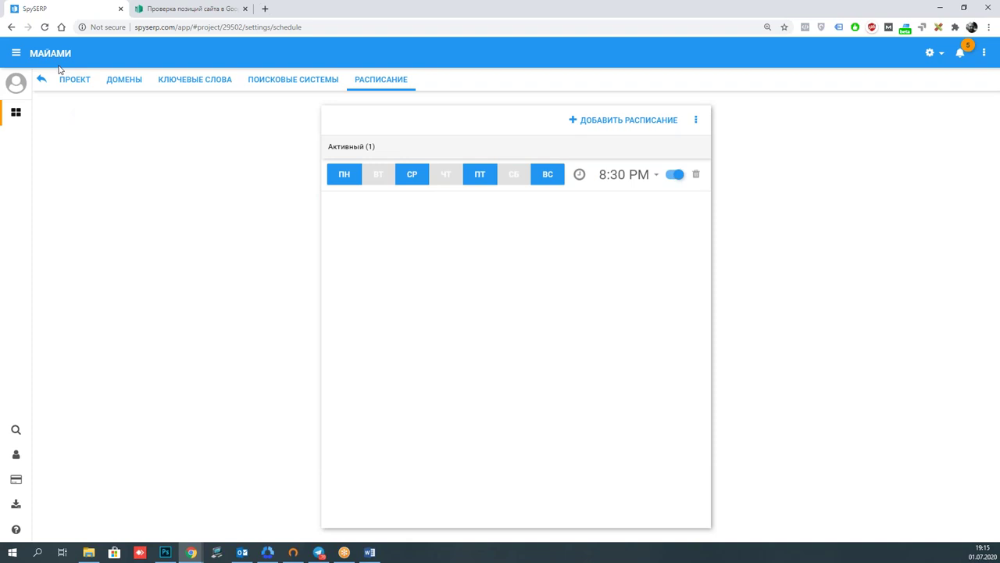
Change the SpySERP website's language to English and view the footer with its help links and payment methods.
{"action": "left_click", "coordinate": [199, 9]}
{"action": "scroll", "coordinate": [342, 384], "scroll_direction": "down", "scroll_amount": 3}
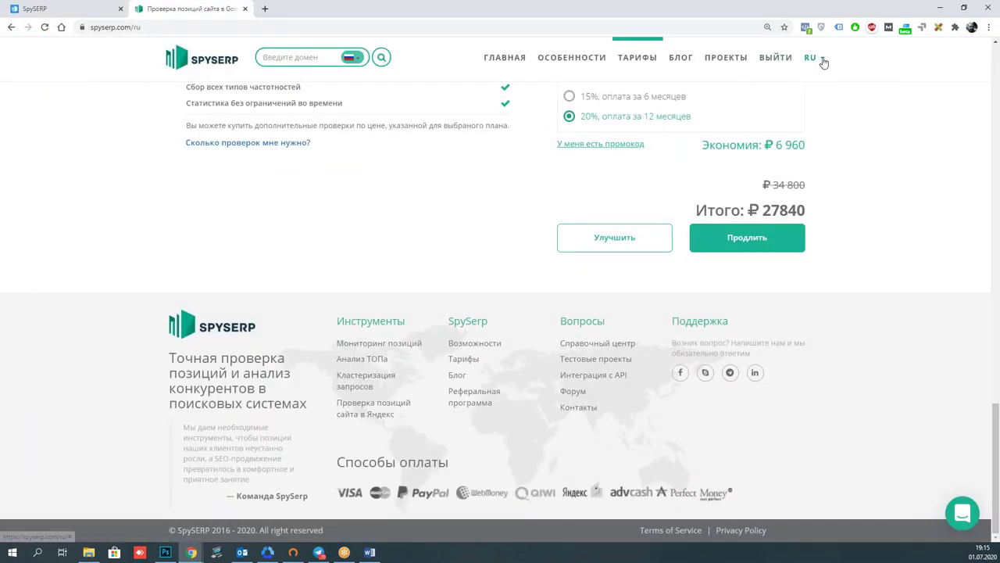
{"action": "left_click", "coordinate": [811, 86]}
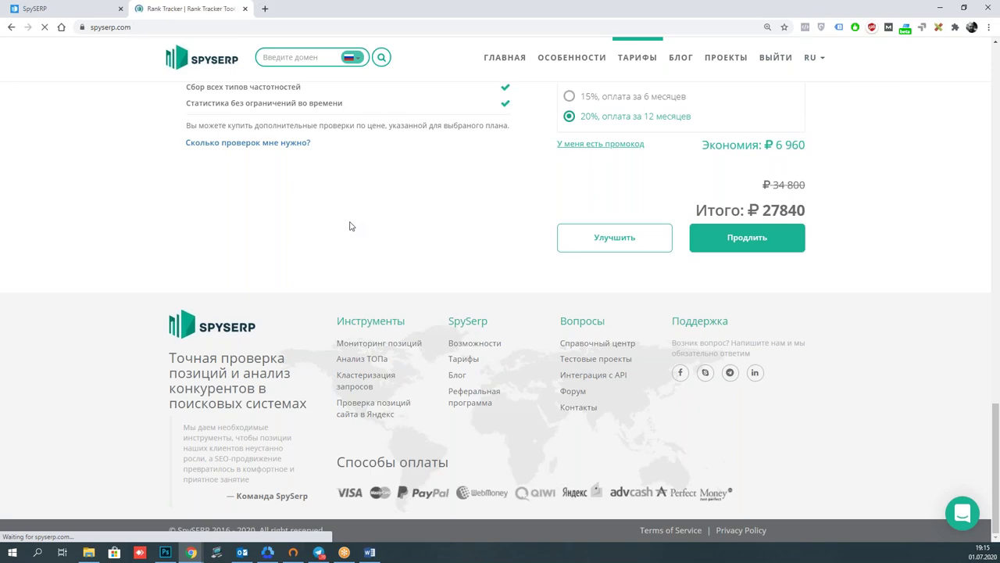
{"action": "scroll", "coordinate": [375, 399], "scroll_direction": "down", "scroll_amount": 20}
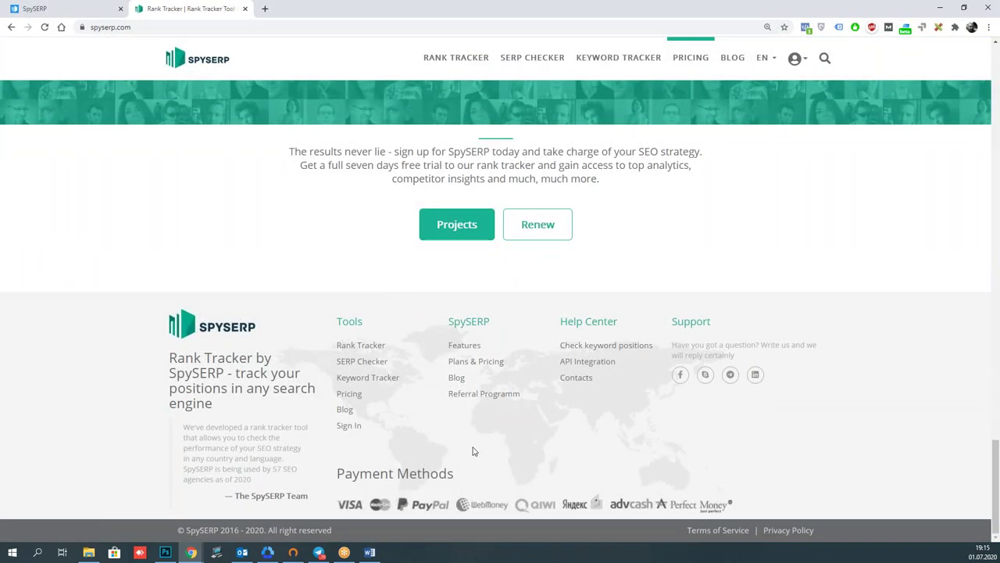
Open the API integration documentation from the site footer and look through the common methods and the exact user's methods.
{"action": "left_click", "coordinate": [611, 366]}
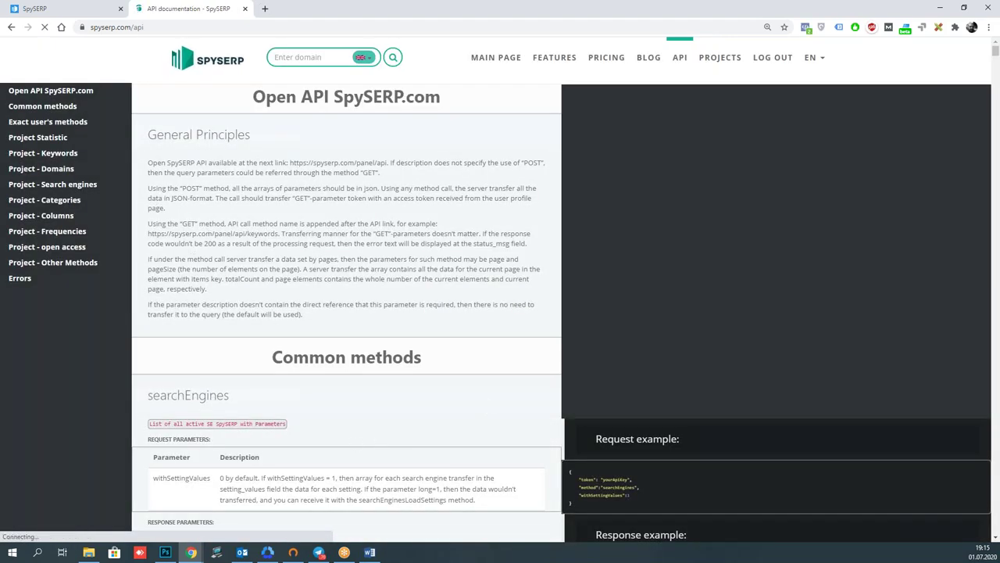
{"action": "scroll", "coordinate": [210, 235], "scroll_direction": "down", "scroll_amount": 3}
{"action": "scroll", "coordinate": [228, 261], "scroll_direction": "down", "scroll_amount": 10}
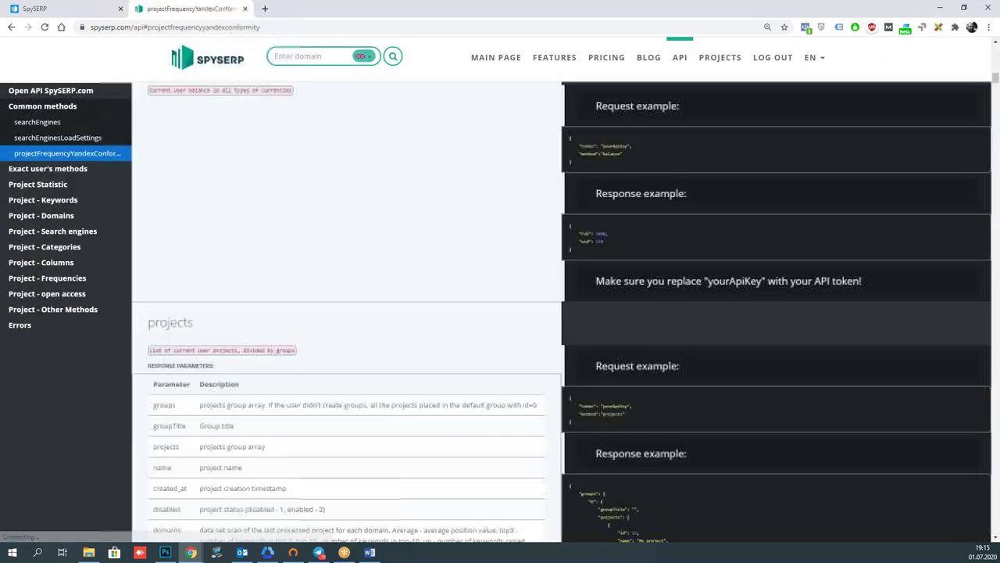
{"action": "scroll", "coordinate": [228, 260], "scroll_direction": "down", "scroll_amount": 15}
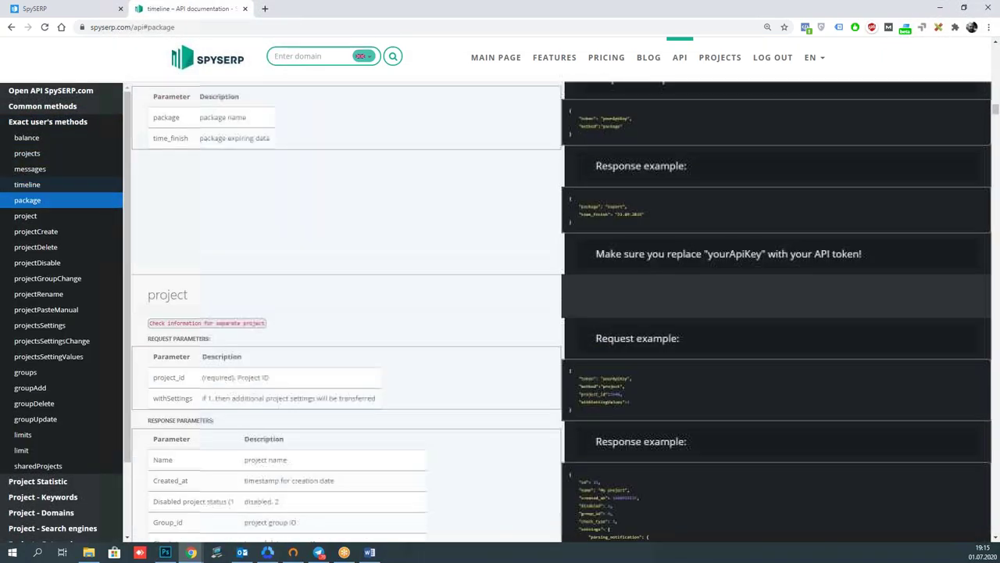
{"action": "scroll", "coordinate": [563, 312], "scroll_direction": "down", "scroll_amount": 12}
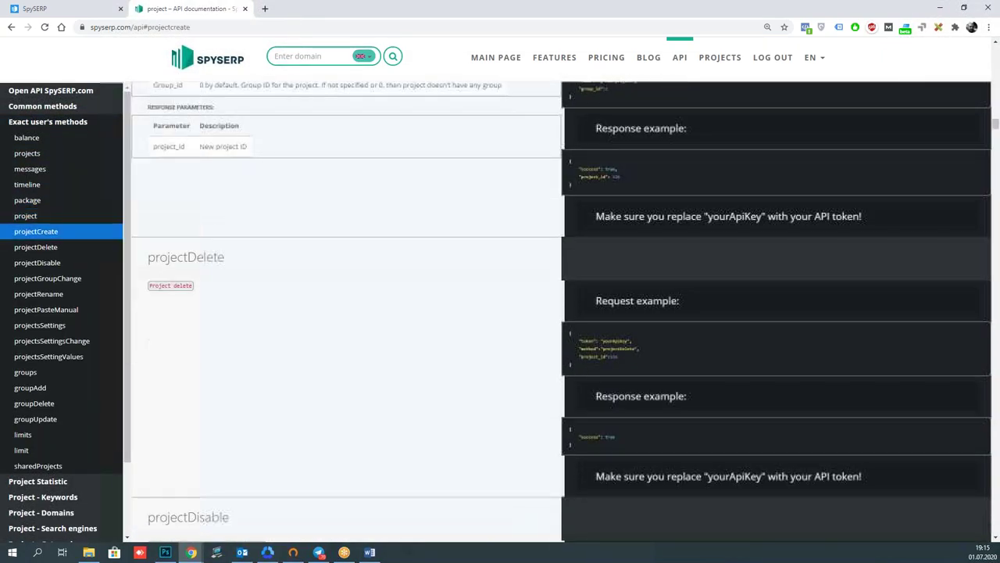
{"action": "scroll", "coordinate": [563, 312], "scroll_direction": "down", "scroll_amount": 4}
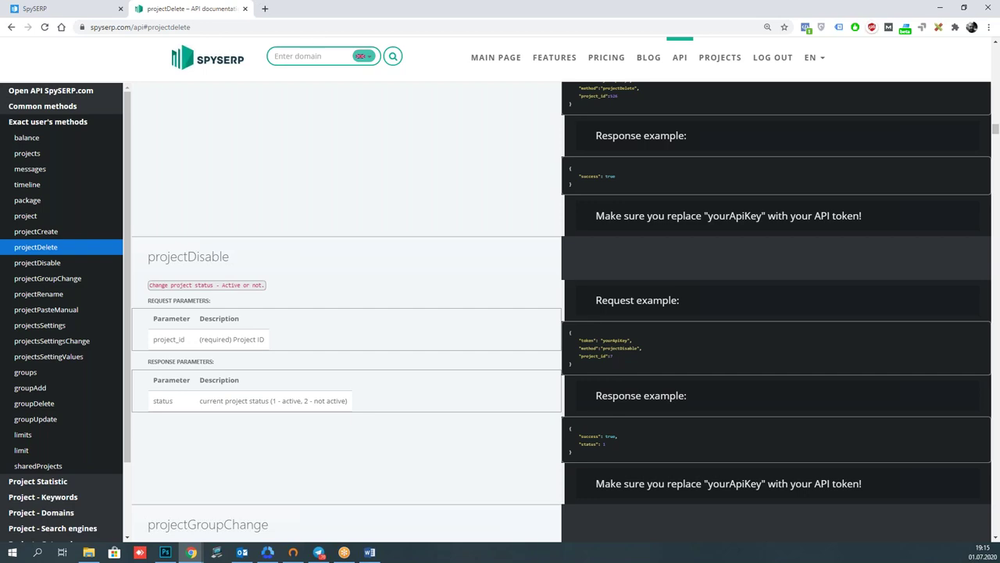
{"action": "scroll", "coordinate": [562, 312], "scroll_direction": "down", "scroll_amount": 8}
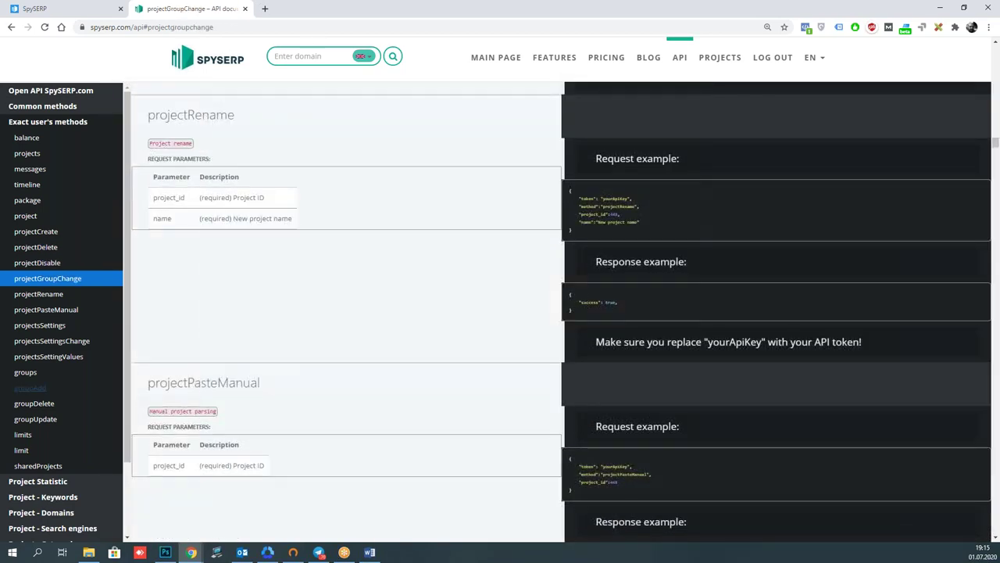
{"action": "scroll", "coordinate": [74, 357], "scroll_direction": "down", "scroll_amount": 3}
Go to the Project Statistic section of the API documentation and read on through the Project - Keywords methods.
{"action": "left_click", "coordinate": [23, 396]}
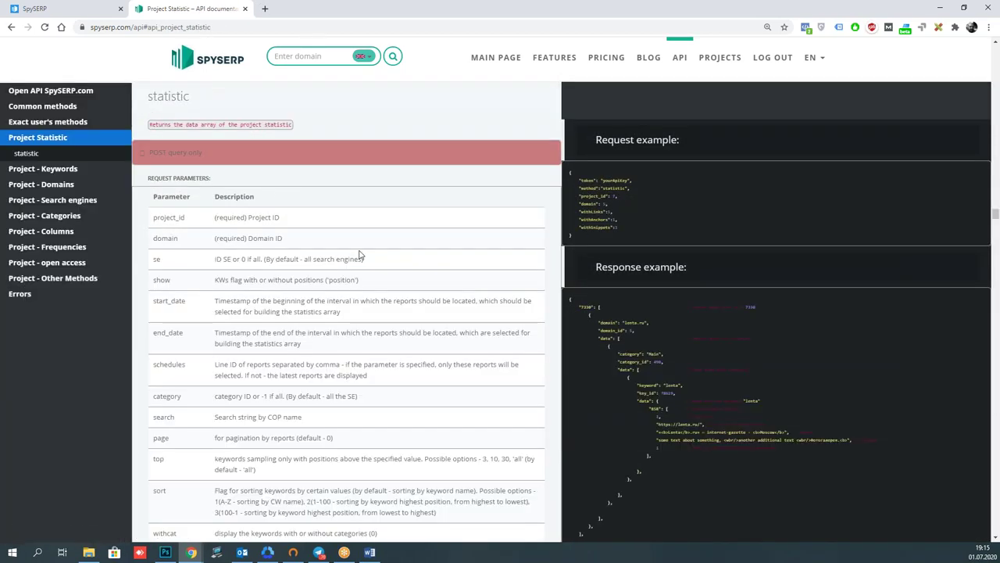
{"action": "scroll", "coordinate": [367, 336], "scroll_direction": "down", "scroll_amount": 8}
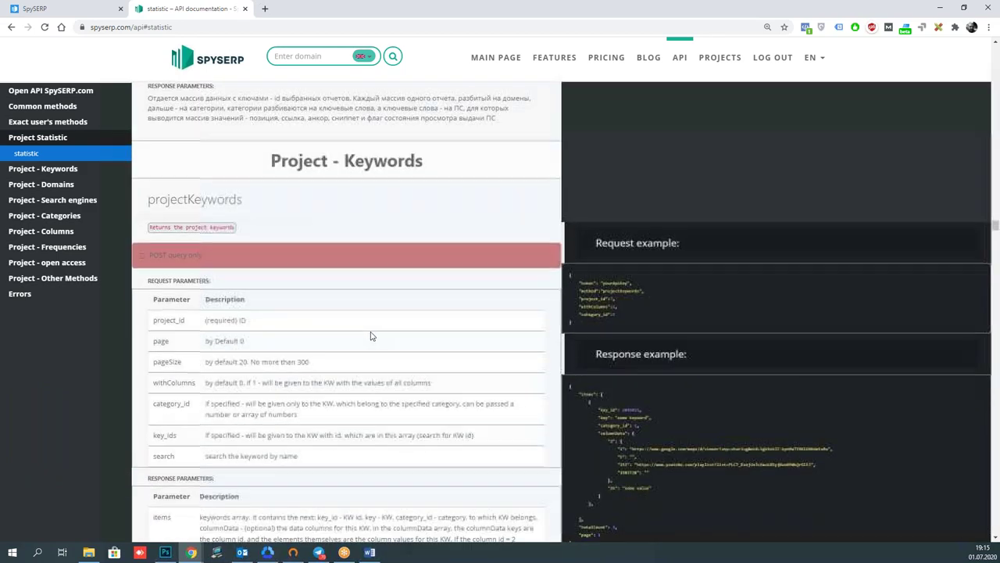
{"action": "scroll", "coordinate": [371, 336], "scroll_direction": "down", "scroll_amount": 10}
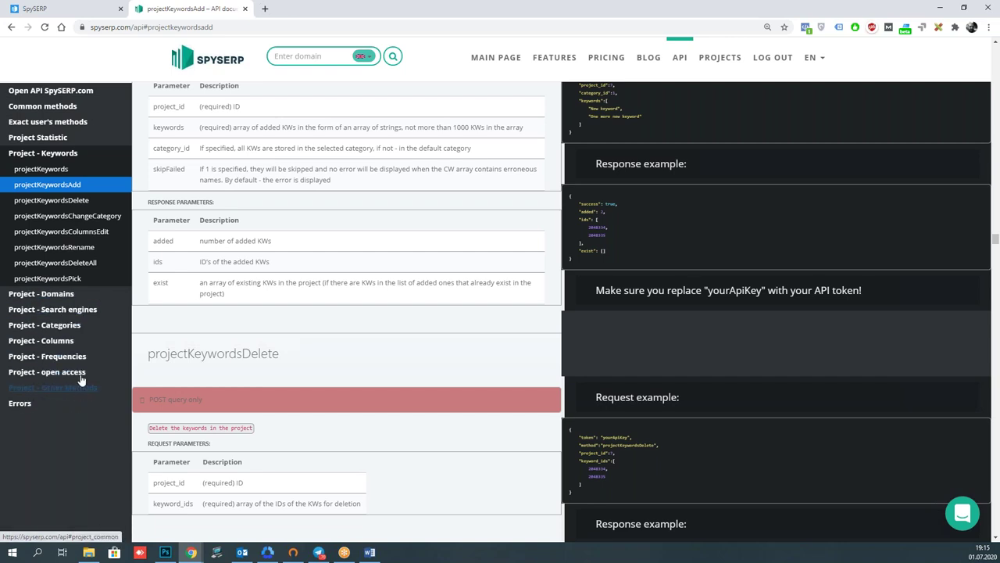
Return to the statistic method under Project Statistic and highlight the code of its response example.
{"action": "left_click", "coordinate": [61, 142]}
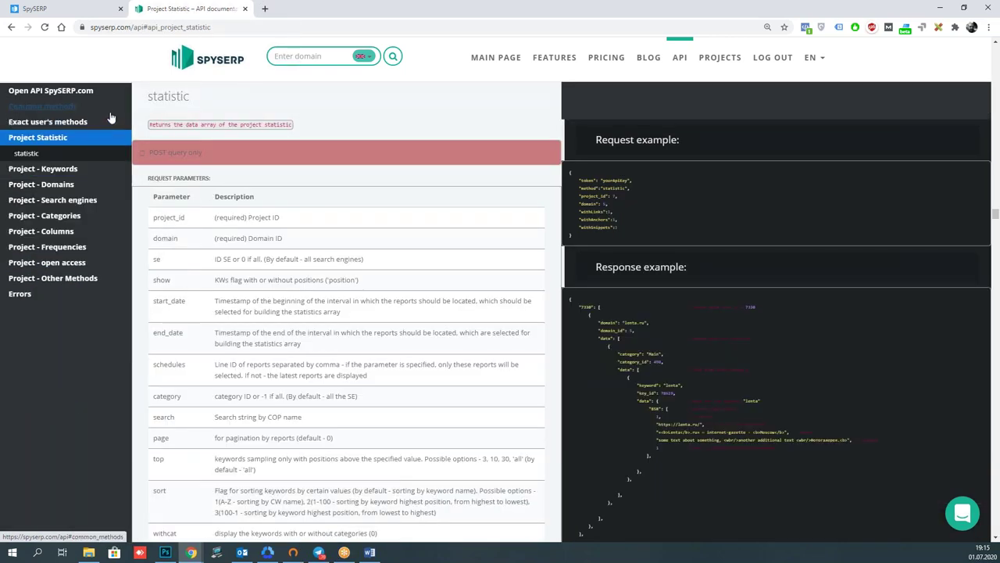
{"action": "left_click", "coordinate": [26, 154]}
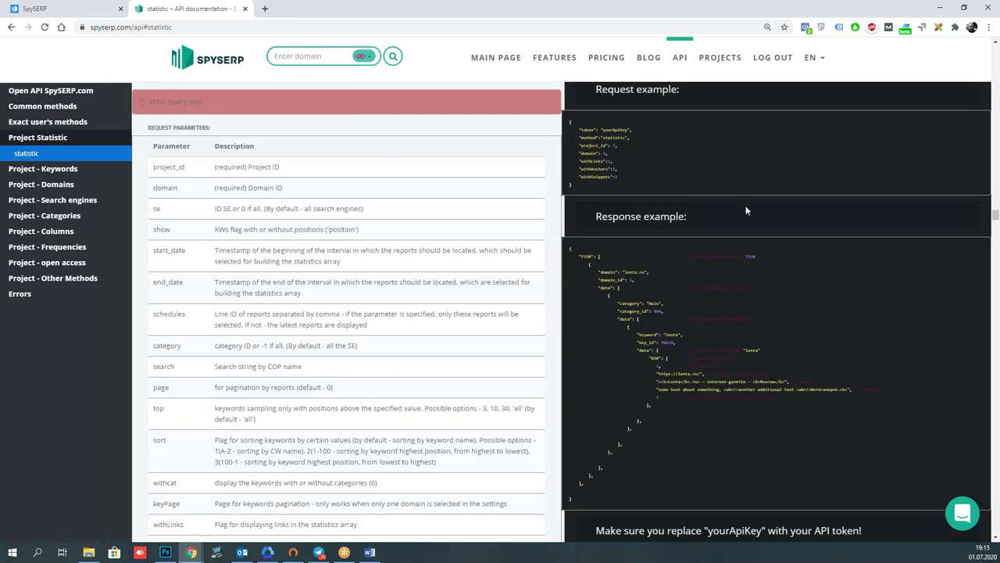
{"action": "left_click_drag", "start_coordinate": [806, 456], "coordinate": [613, 246]}
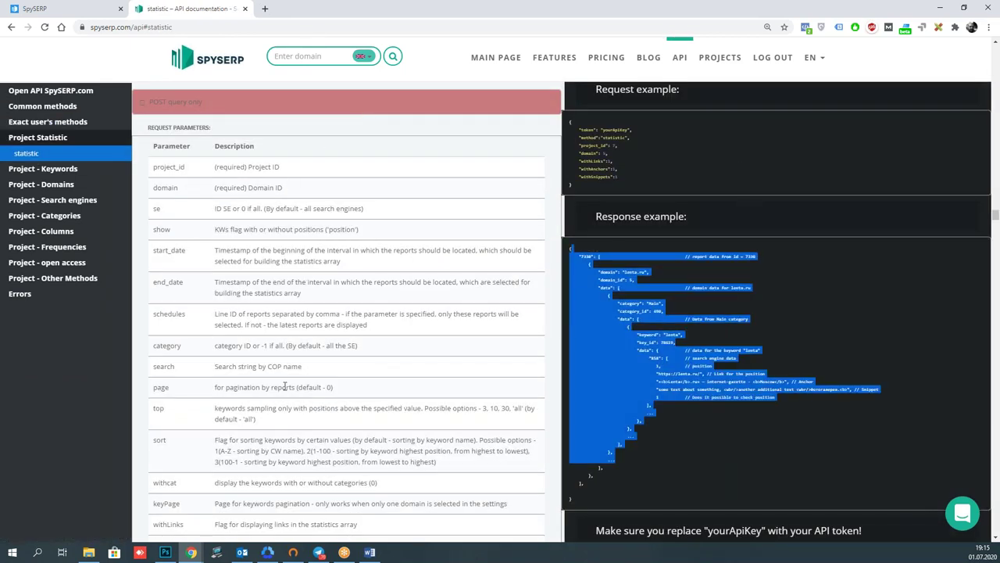